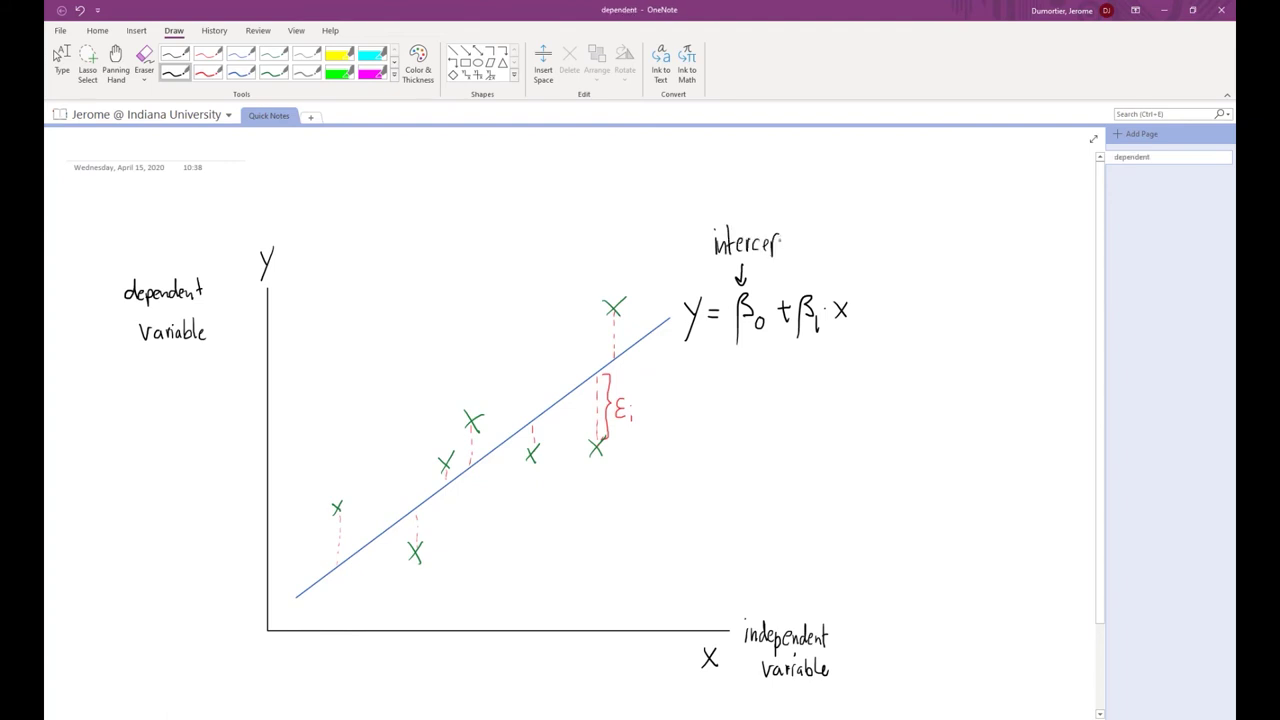
- Finish the handwritten "intercept" label above β0 and write "slope" with an arrow pointing up to β1
mouse_move(787, 372)
mouse_down()
mouse_move(802, 350)
mouse_move(783, 400)
mouse_move(839, 393)
mouse_up()
click(58, 56)
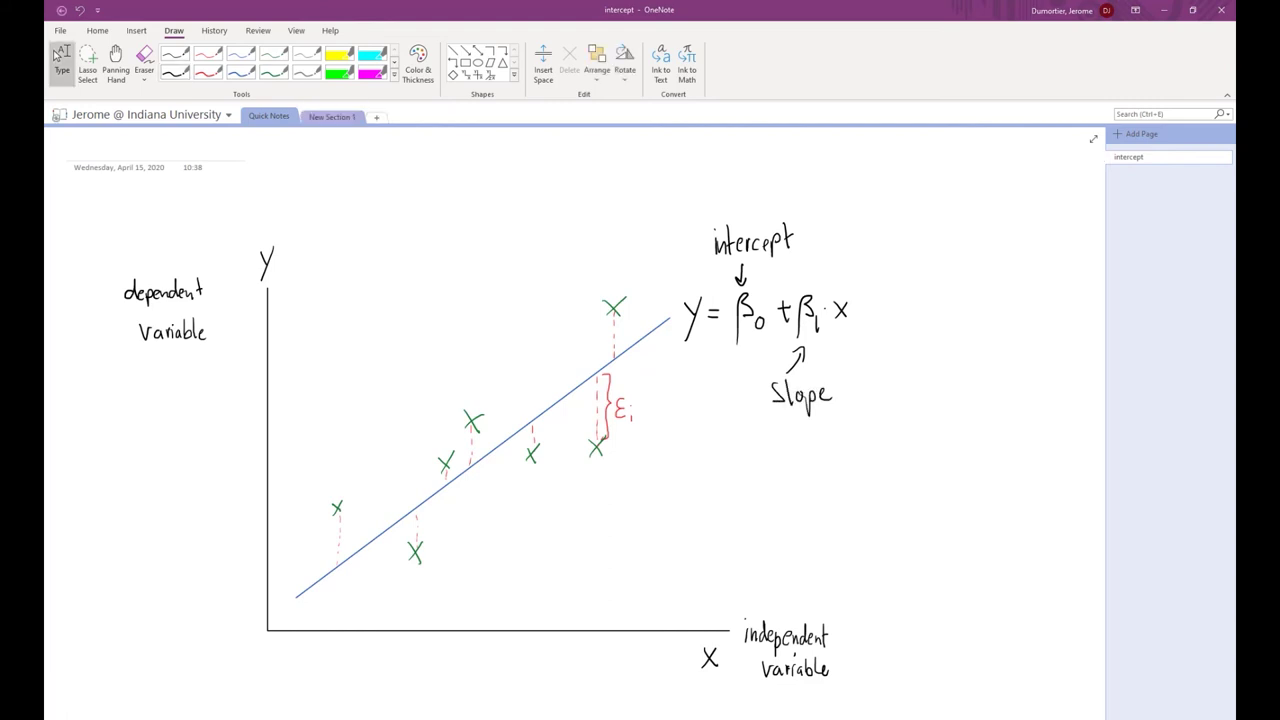
- Open New Section 1 to review the handwritten regression equation with sqft and beds
click(334, 118)
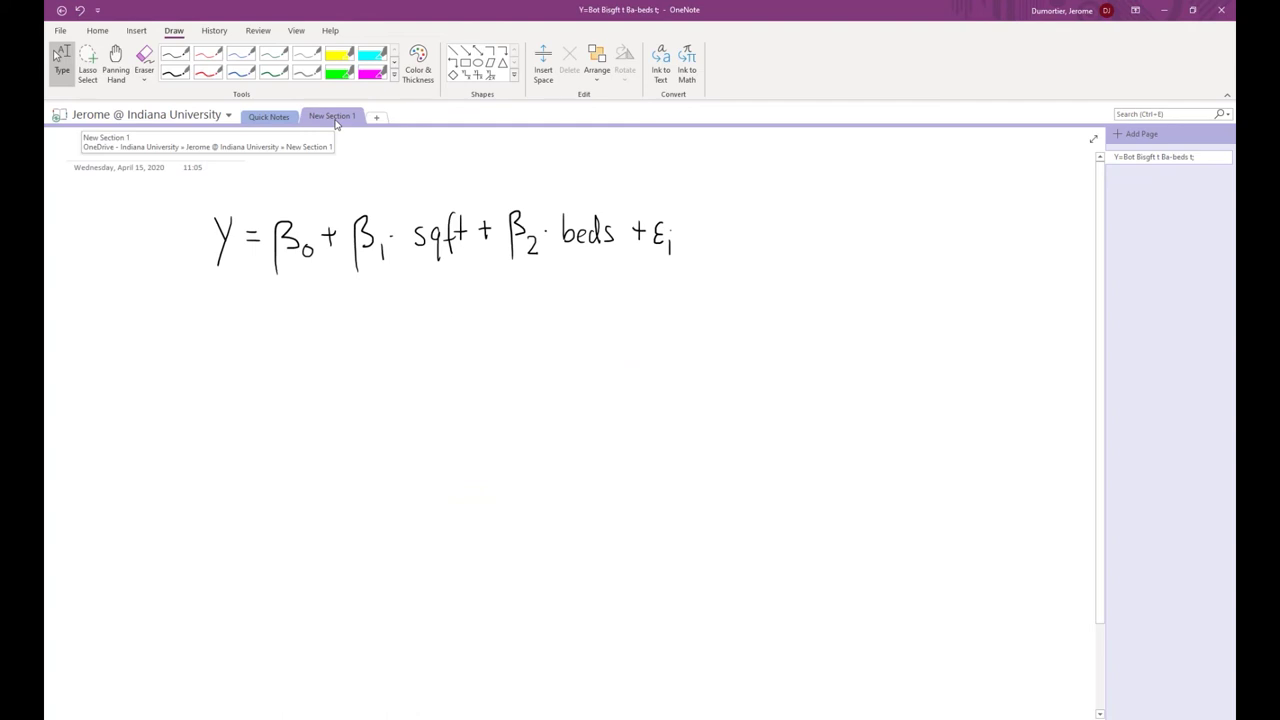
click(400, 236)
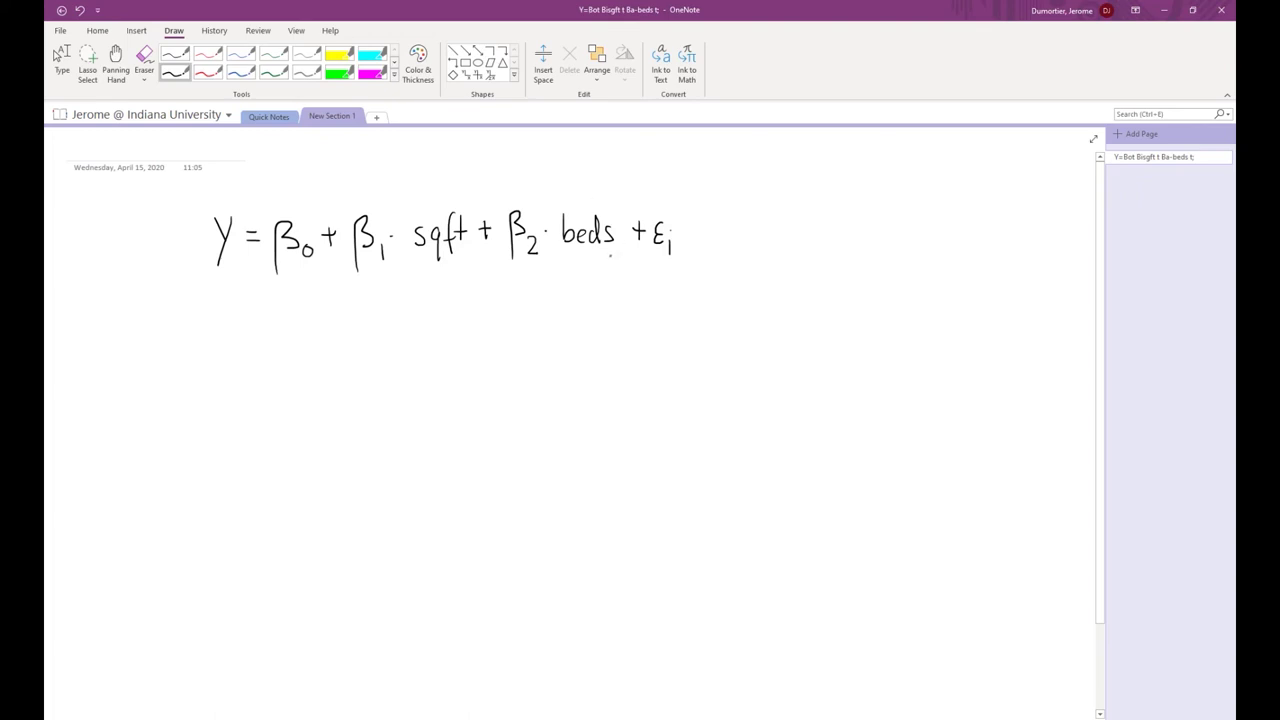
click(60, 58)
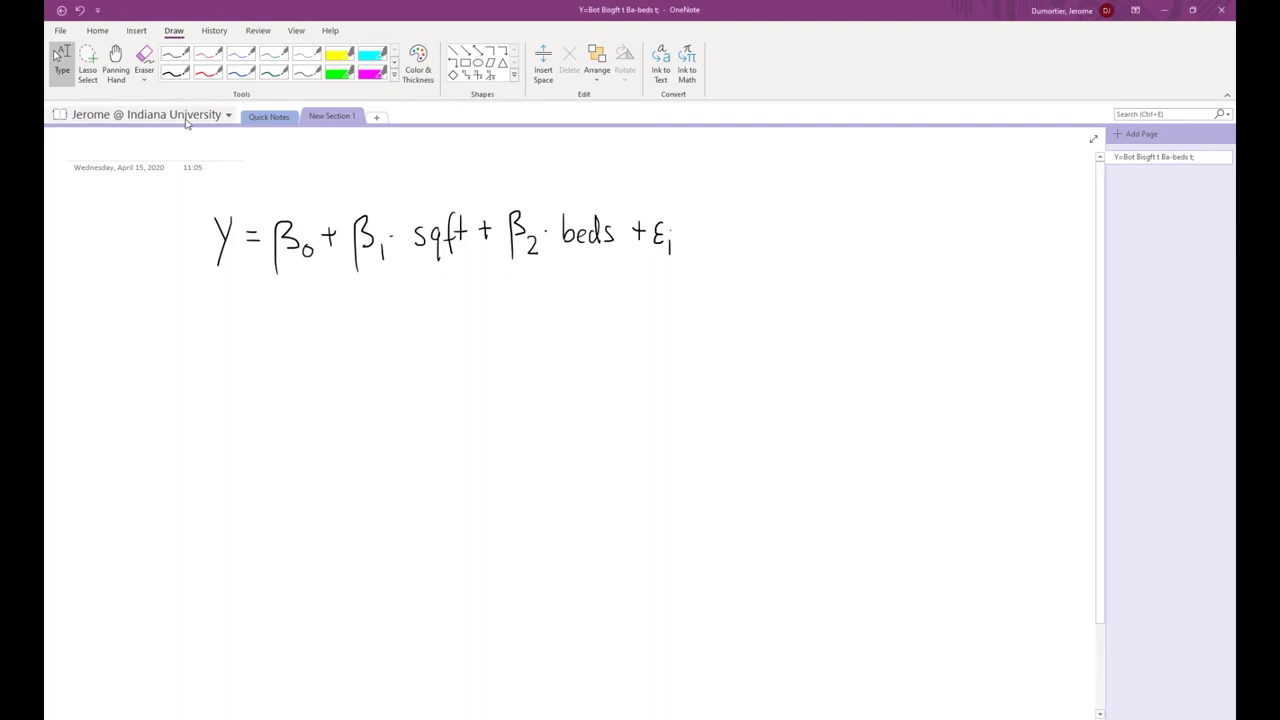
- Sketch a three-axis diagram in black ink below the equation, with arrowheads and the labels beds, sqft and price
click(176, 73)
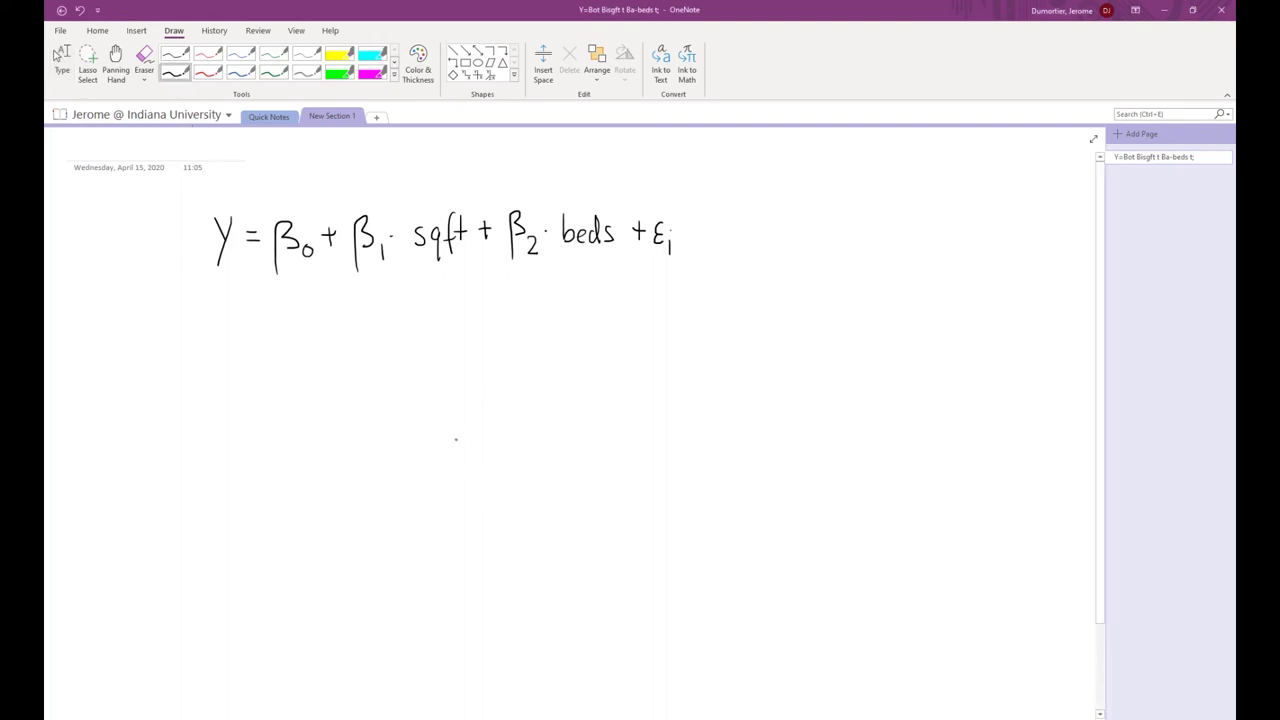
mouse_move(457, 379)
mouse_down()
mouse_move(465, 574)
mouse_move(695, 589)
mouse_up()
drag(462, 586, 613, 482)
mouse_move(685, 571)
mouse_down()
mouse_move(717, 588)
mouse_move(754, 608)
mouse_up()
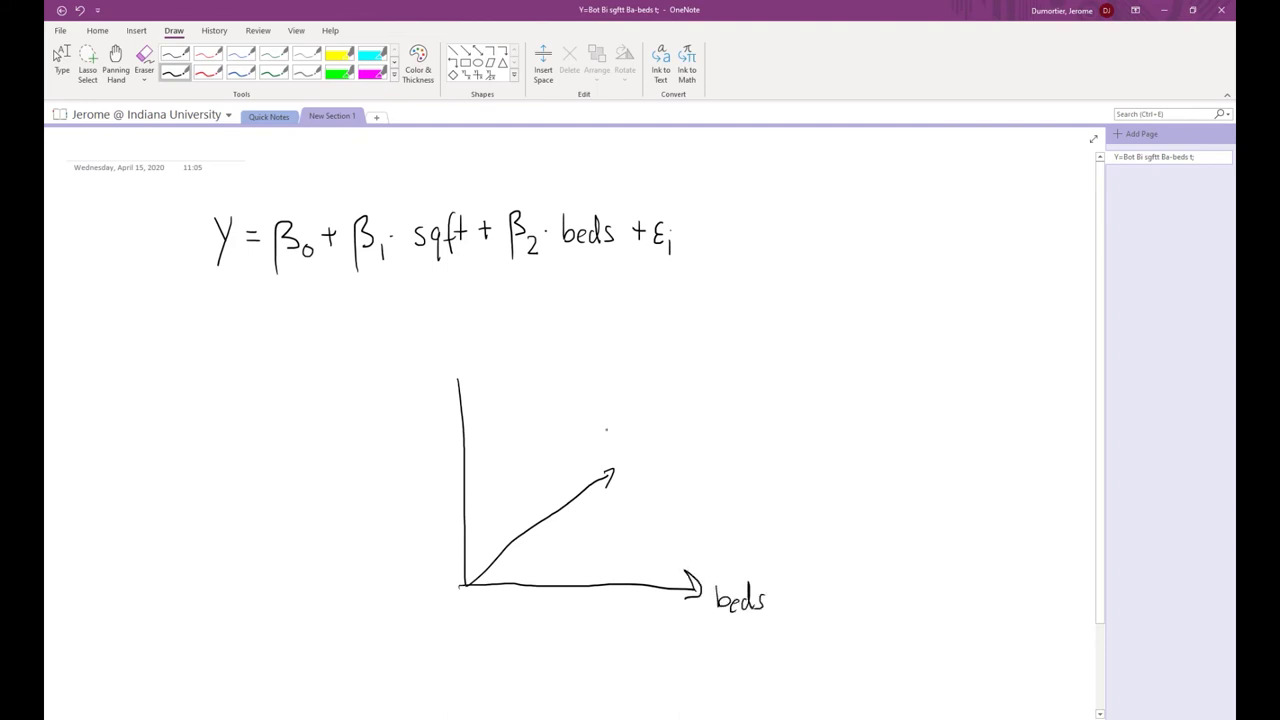
mouse_move(633, 461)
mouse_down()
mouse_move(624, 470)
mouse_move(650, 458)
mouse_move(652, 484)
mouse_move(670, 463)
mouse_up()
mouse_move(449, 380)
mouse_down()
mouse_move(457, 368)
mouse_move(466, 386)
mouse_up()
mouse_move(437, 343)
mouse_down()
mouse_move(503, 340)
mouse_move(491, 348)
mouse_up()
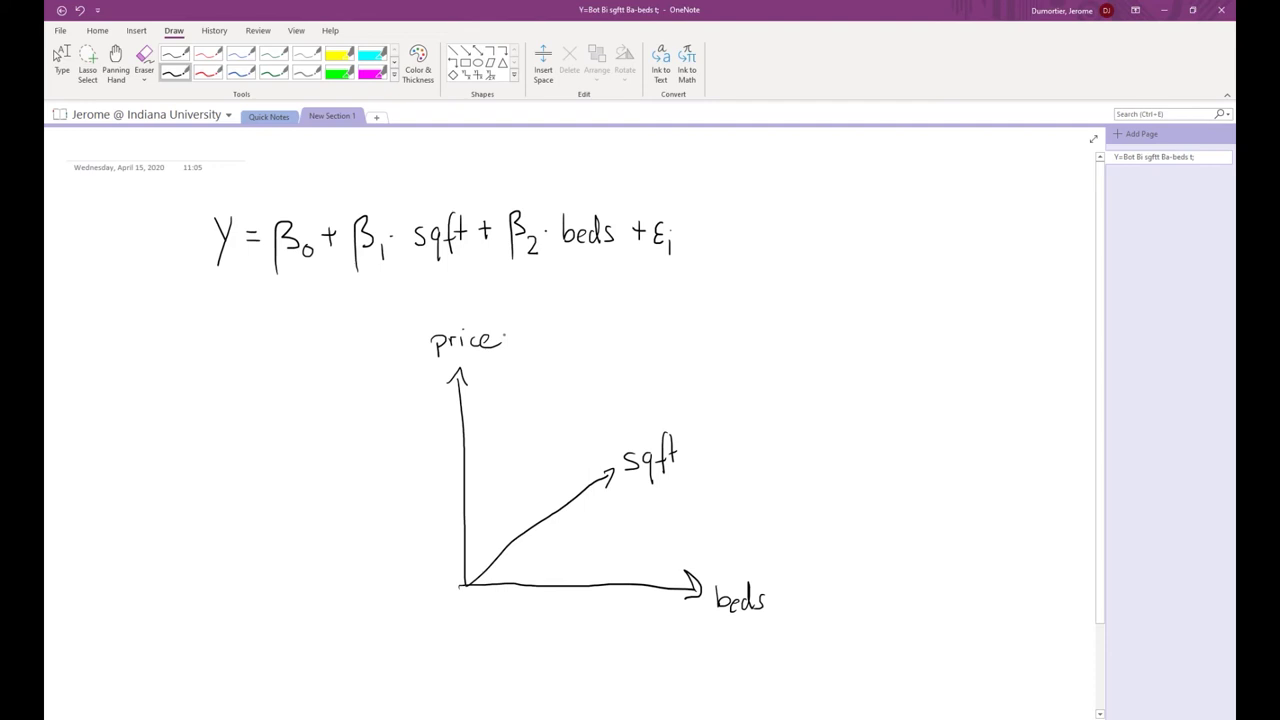
- Switch to the Multivariate Regression slides in Adobe Acrobat and advance past the Introduction slide
key(Escape)
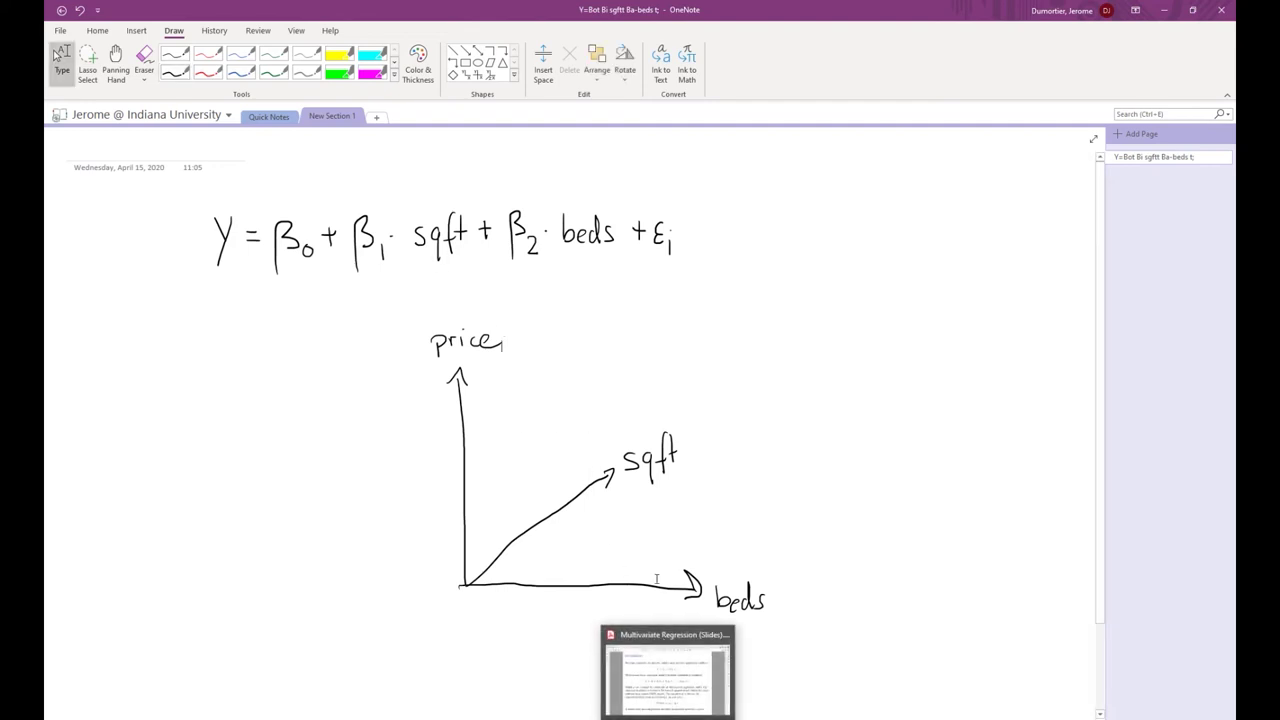
key(alt+Tab)
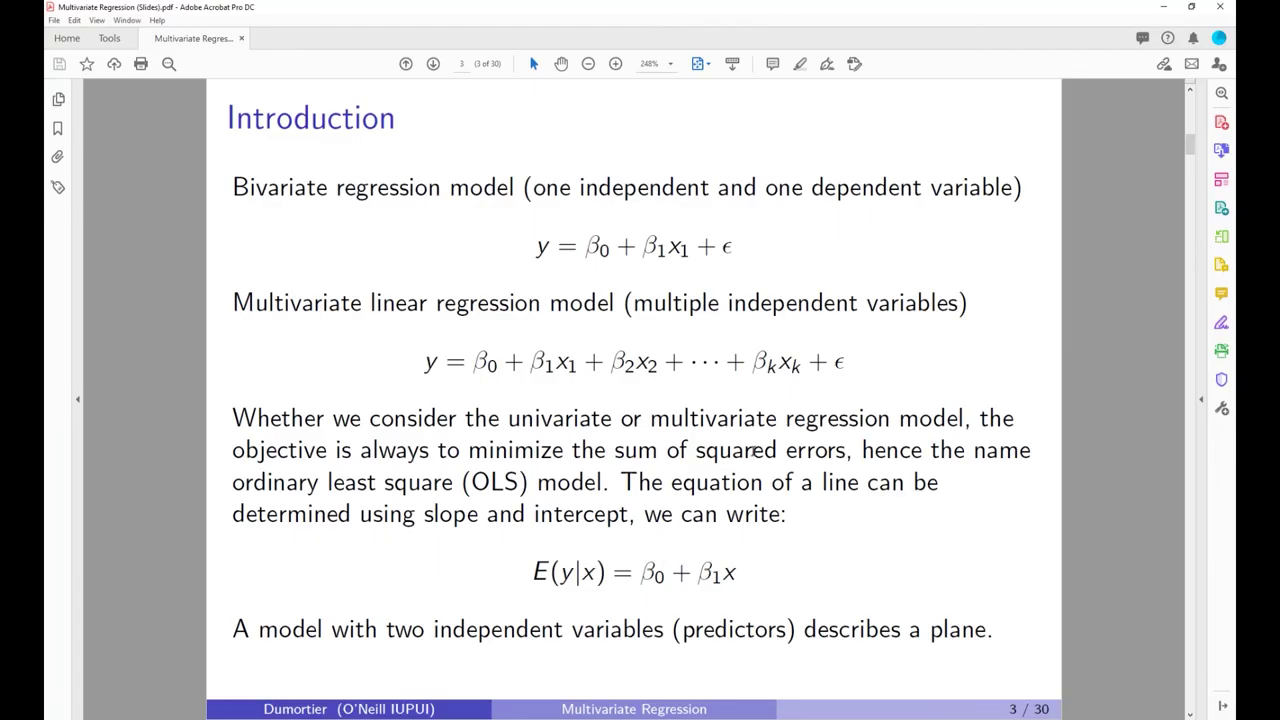
key(Right)
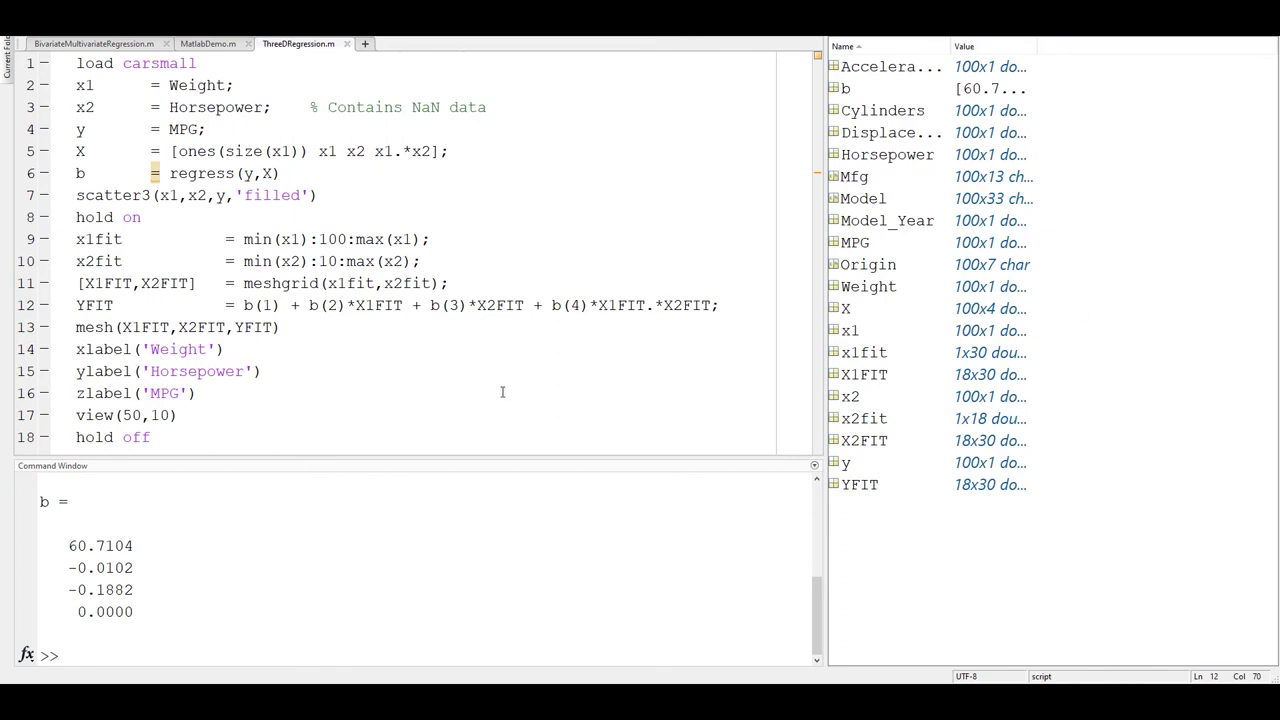
- In MATLAB, run all 18 lines of ThreeDRegression.m and move the figure window off the code
drag(78, 63, 240, 449)
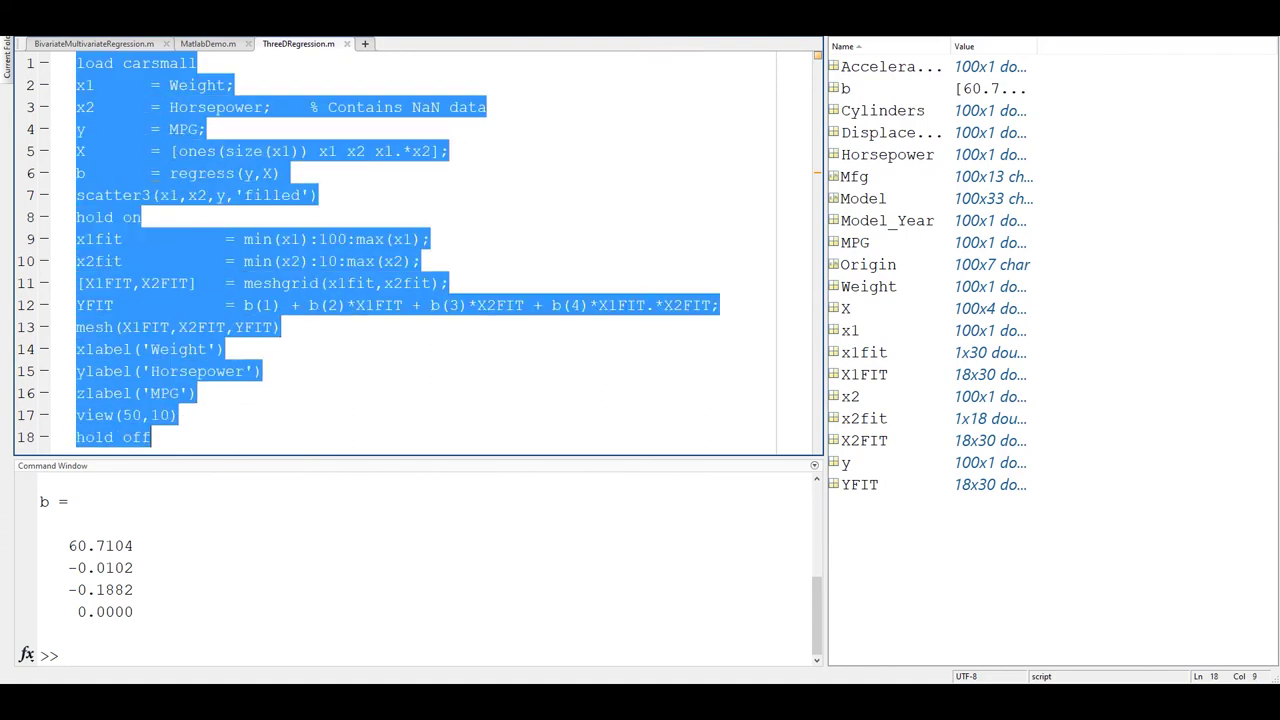
key(F9)
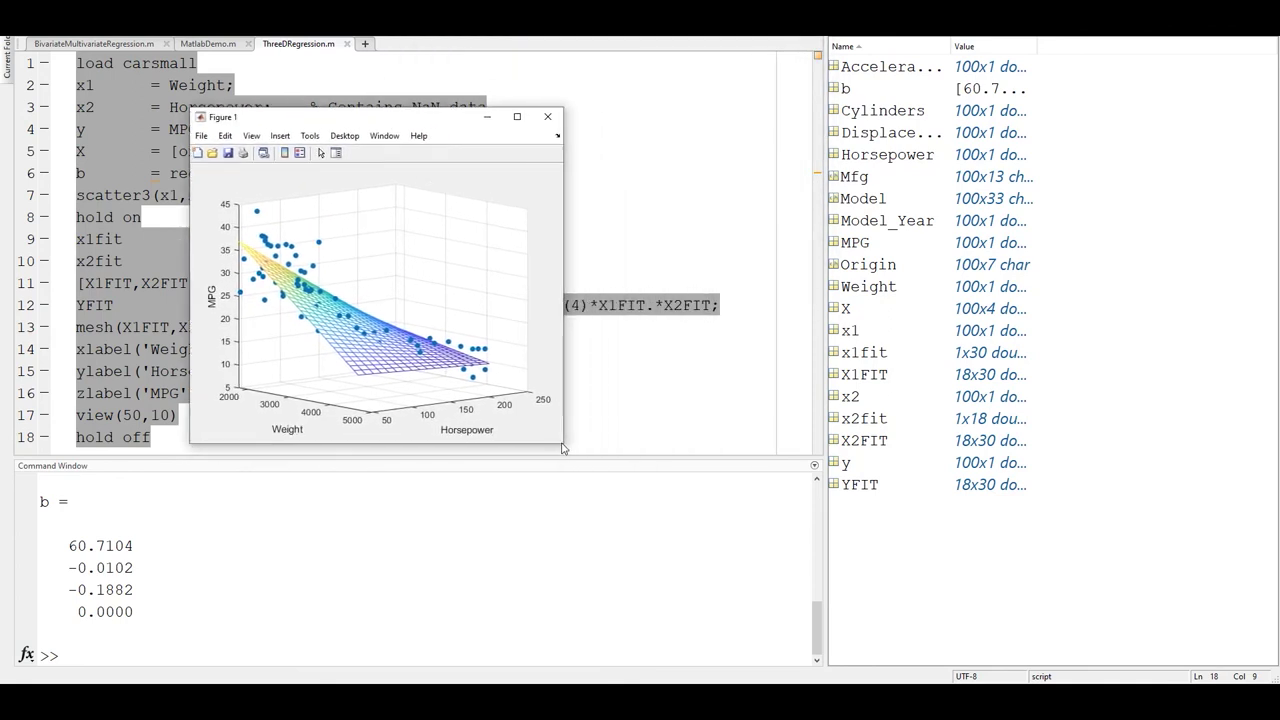
drag(432, 120, 1016, 90)
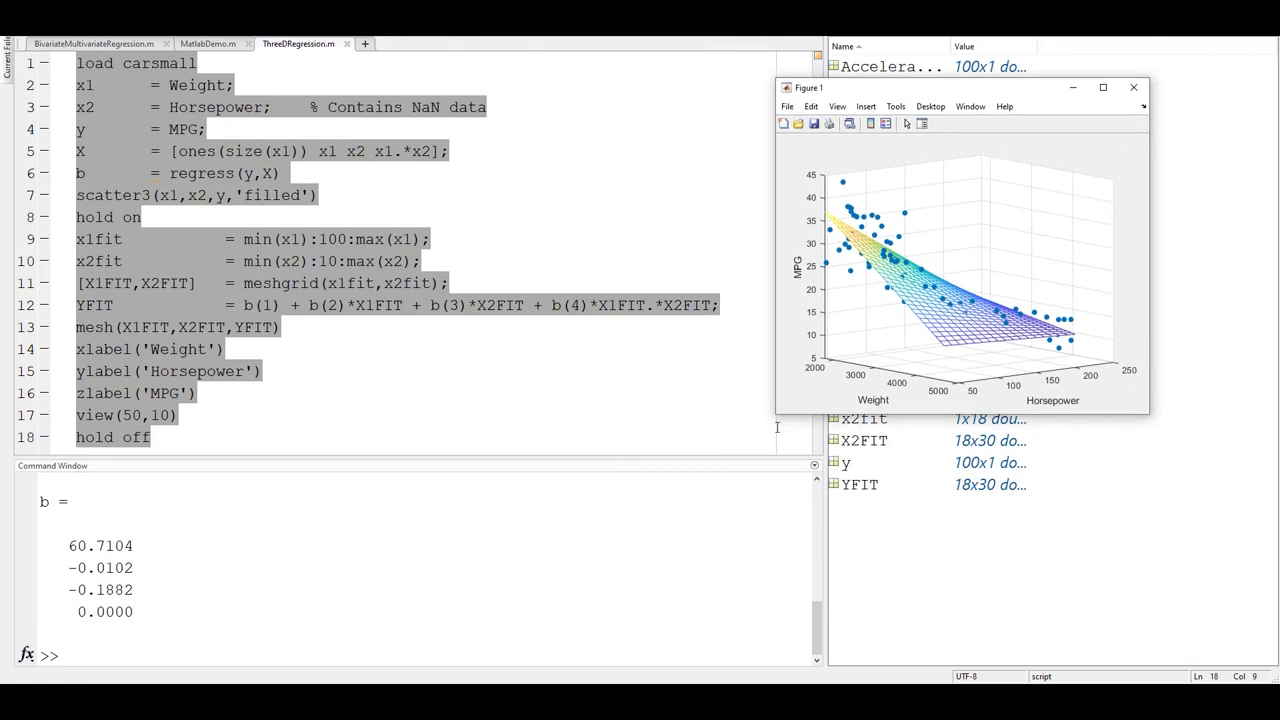
- Highlight the interaction term b(4)*X1FIT.*X2FIT in the YFIT line of the script
click(715, 348)
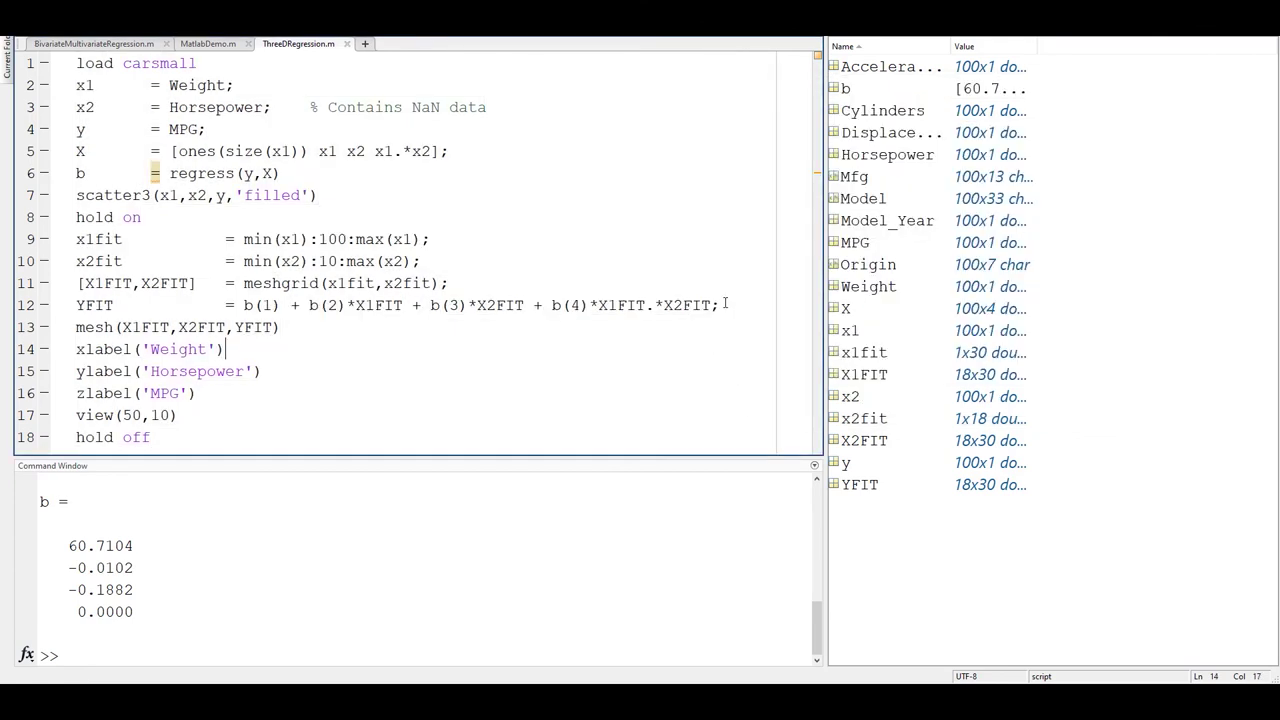
drag(552, 305, 713, 305)
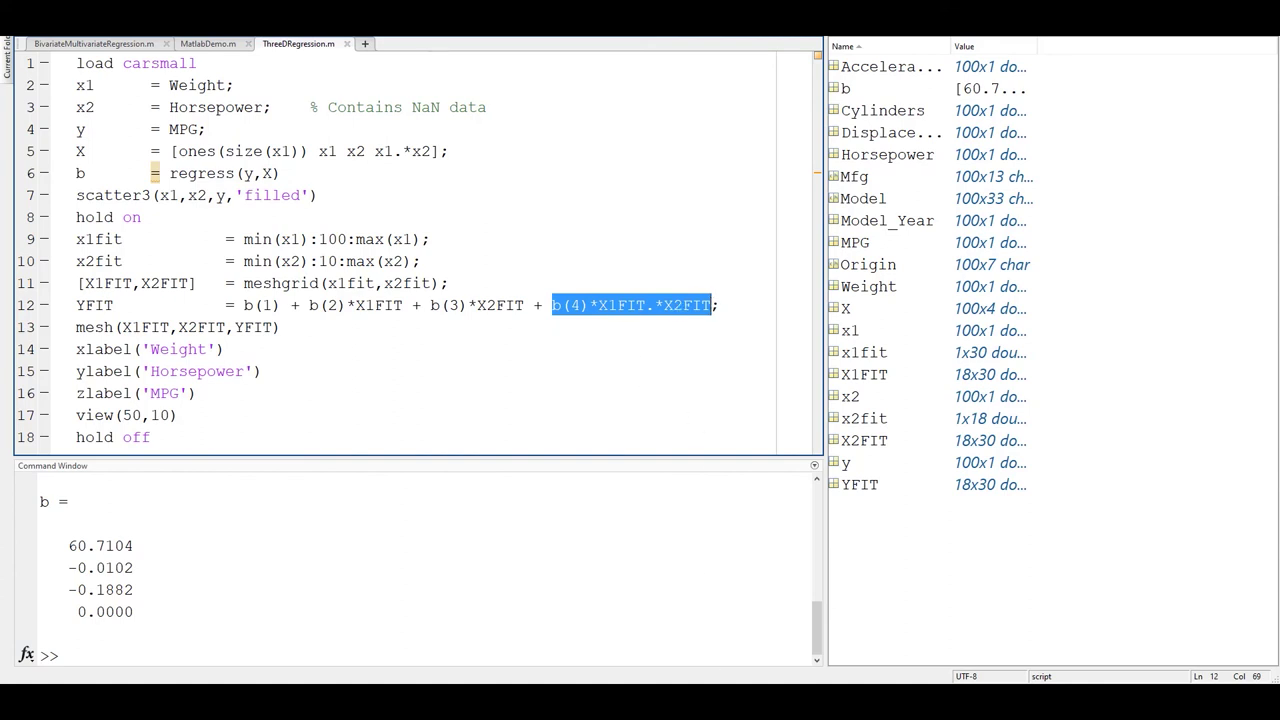
- Bring Figure 1 back to the front, move it over the editor and enlarge its window
click(756, 636)
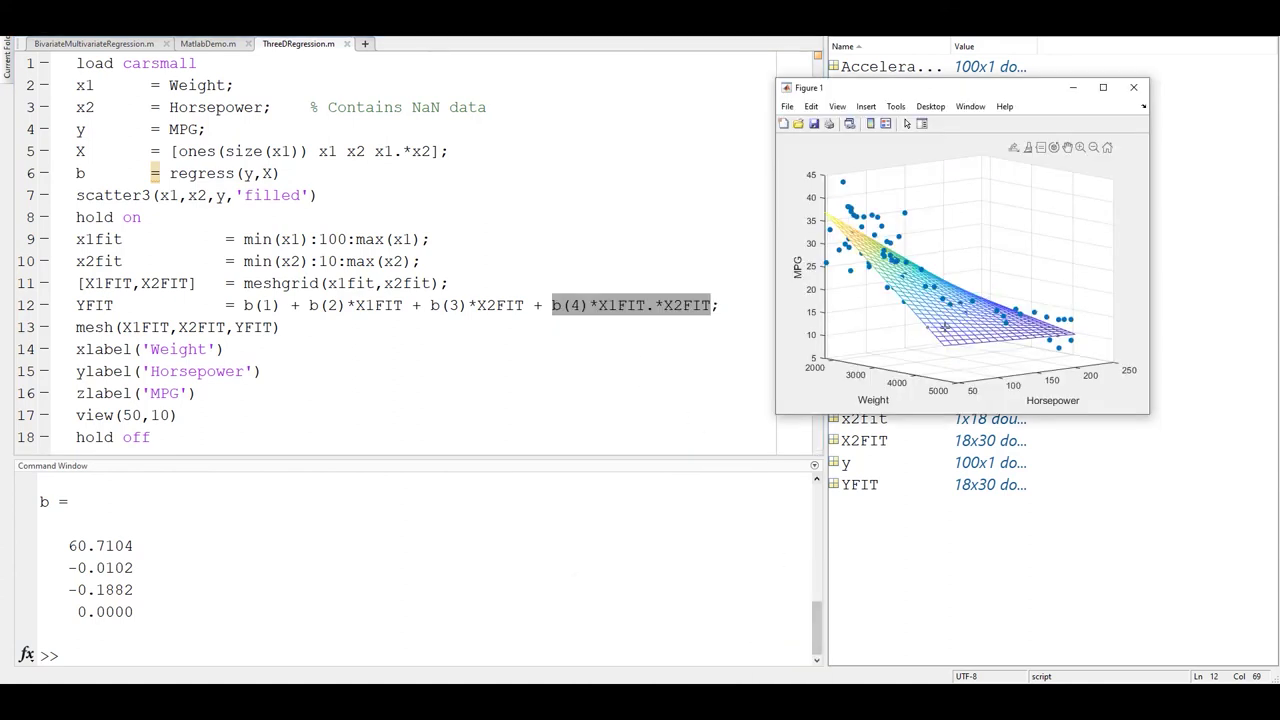
drag(909, 93, 410, 63)
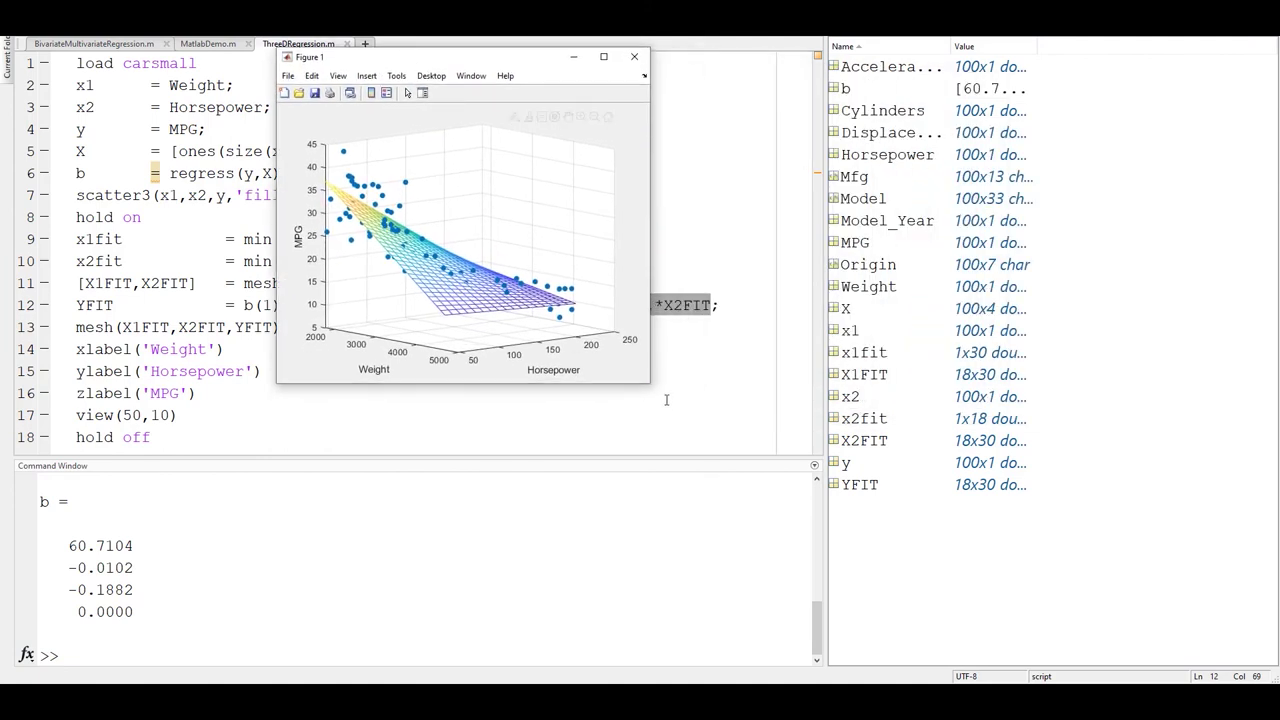
drag(649, 386, 857, 662)
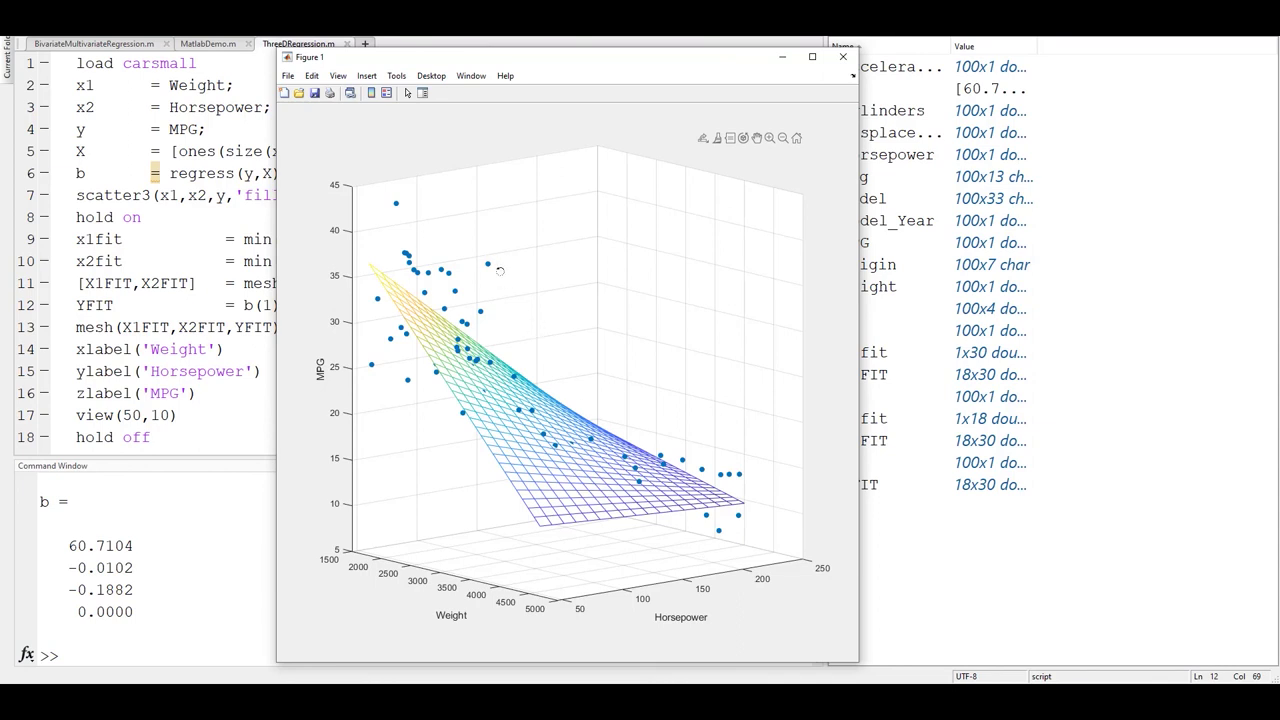
- Rotate the 3D plot to examine the data points and fitted mesh from several angles, ending side-on to the Horsepower axis
mouse_move(490, 265)
mouse_move(484, 354)
mouse_move(531, 497)
click(743, 139)
mouse_move(533, 562)
mouse_down()
mouse_move(745, 559)
mouse_move(497, 565)
mouse_move(686, 589)
mouse_move(699, 583)
mouse_move(424, 540)
mouse_move(469, 567)
mouse_move(535, 566)
mouse_up()
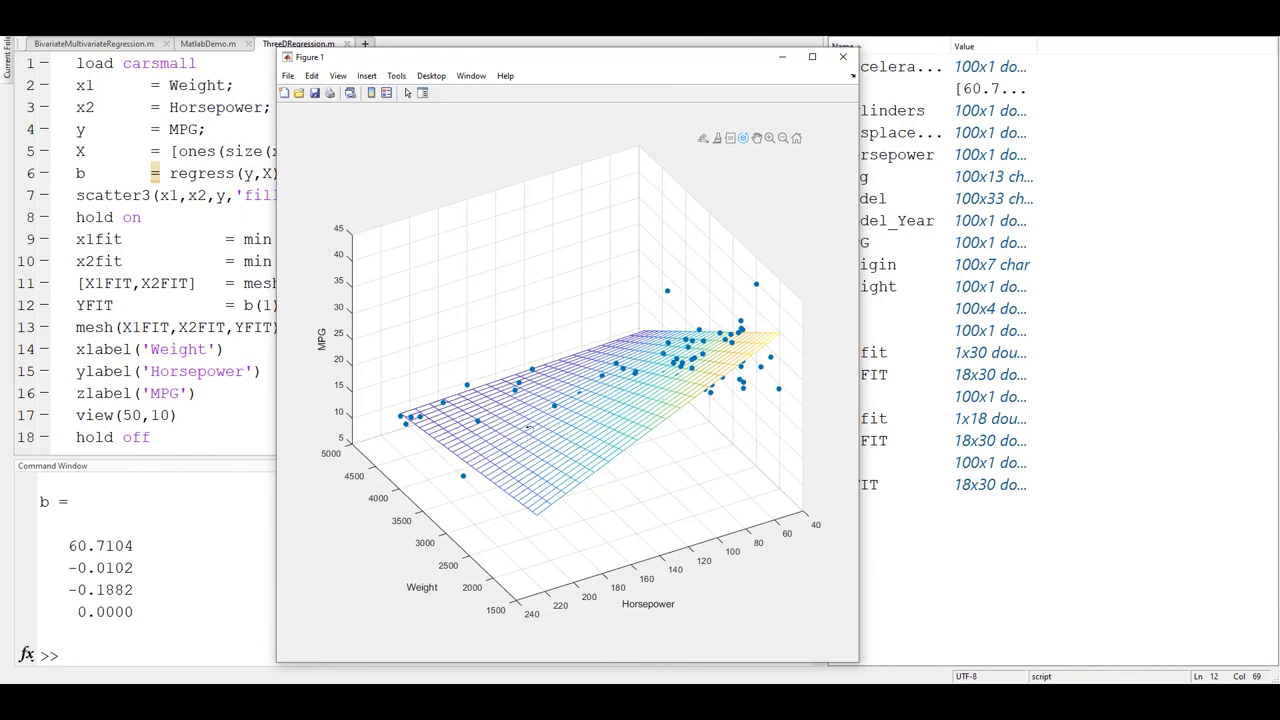
drag(480, 509, 669, 469)
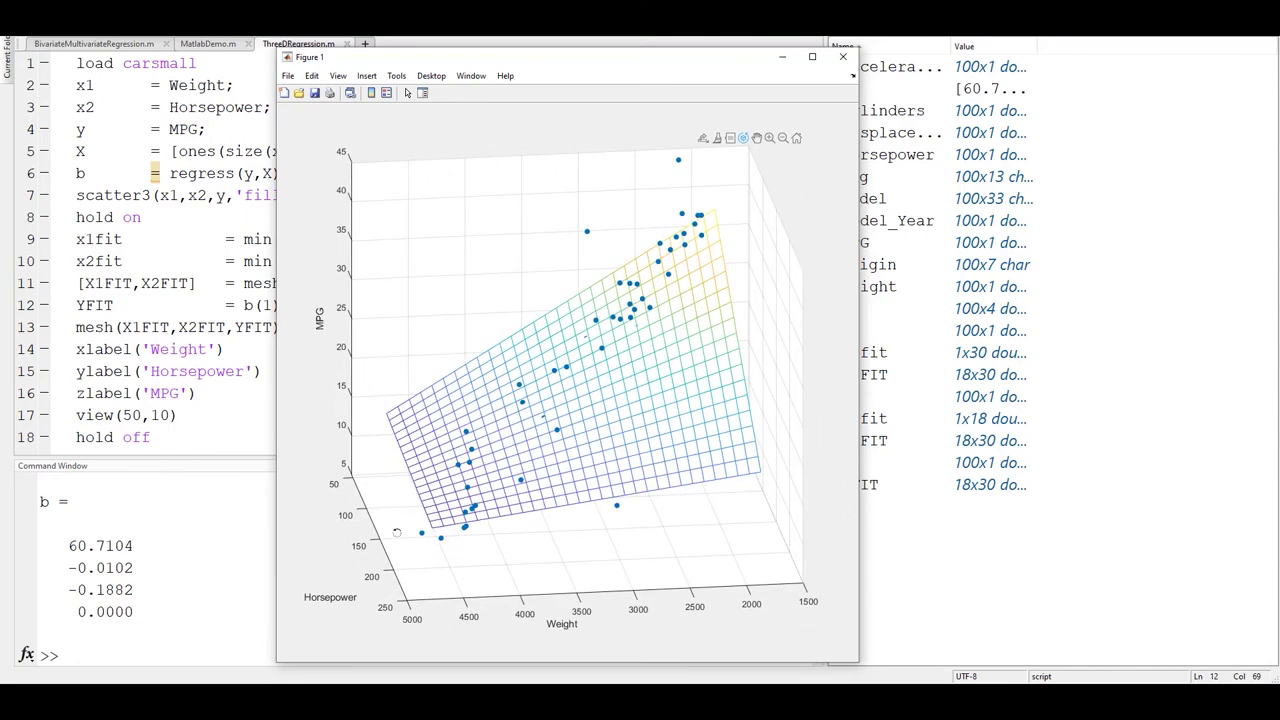
drag(383, 519, 728, 470)
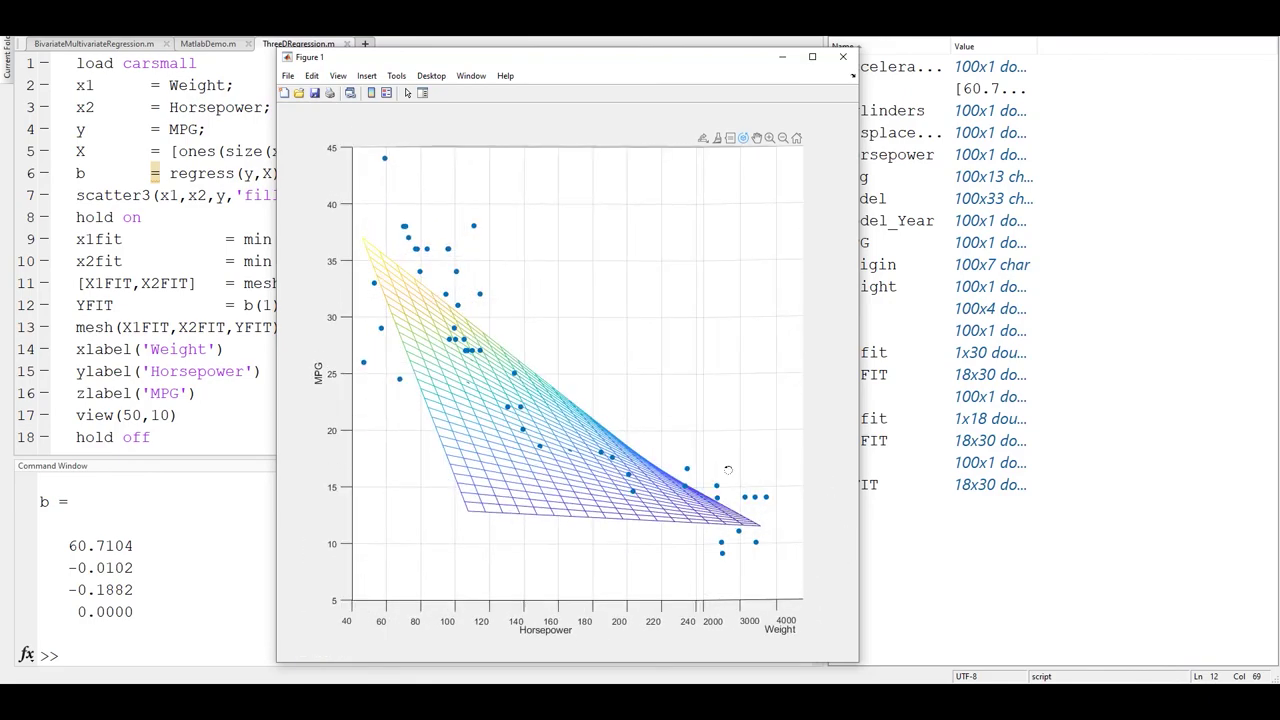
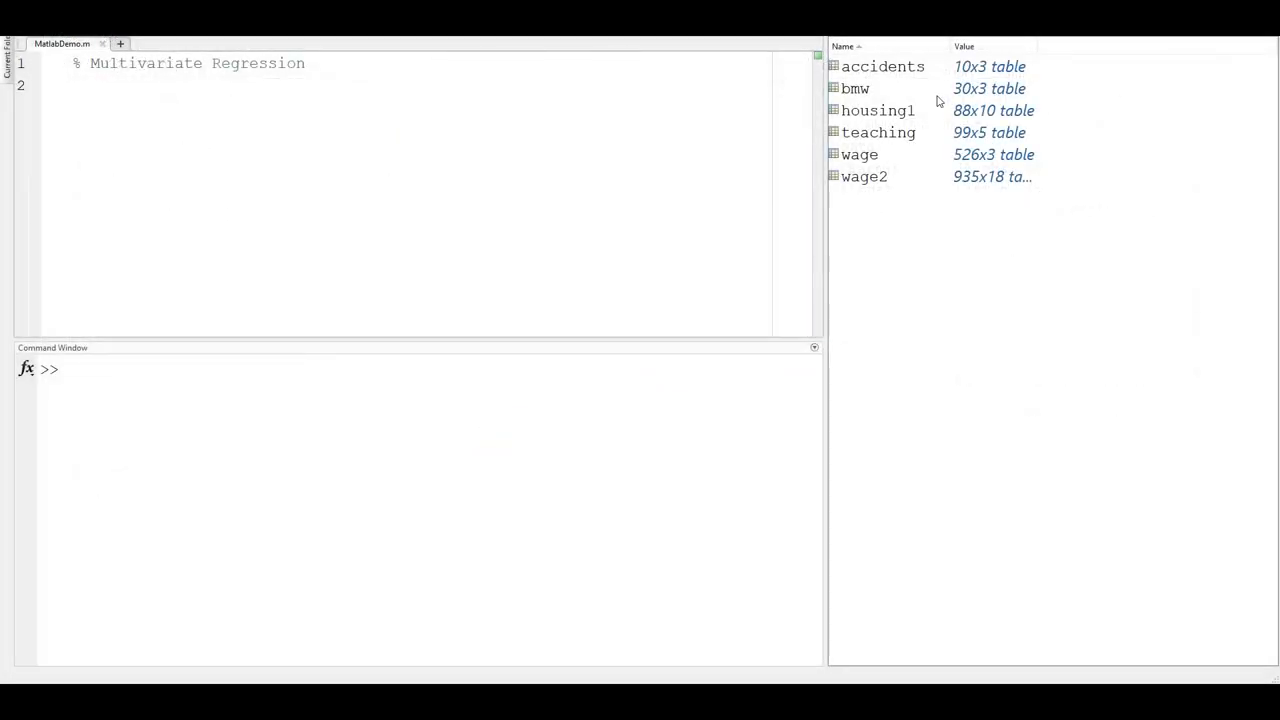
- Open the accidents table to view its columns, close the crime and childmortality tables, and return to the MatlabDemo.m script
double_click(878, 73)
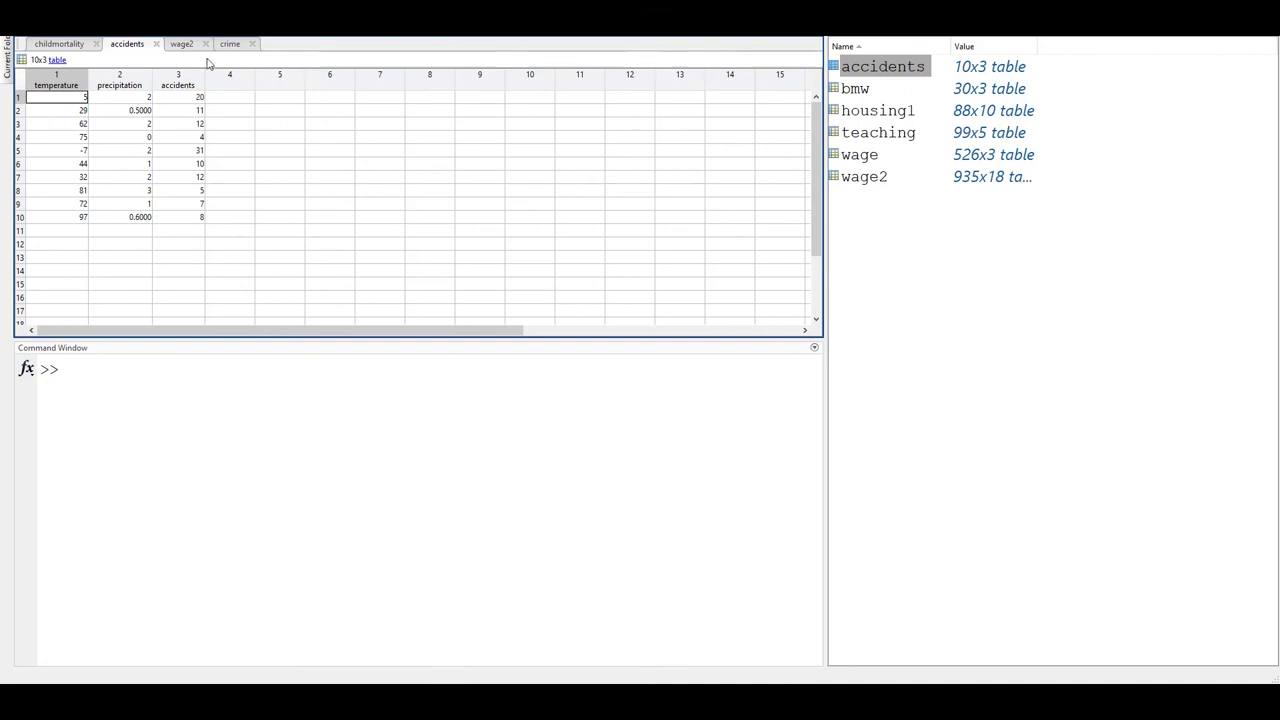
click(252, 44)
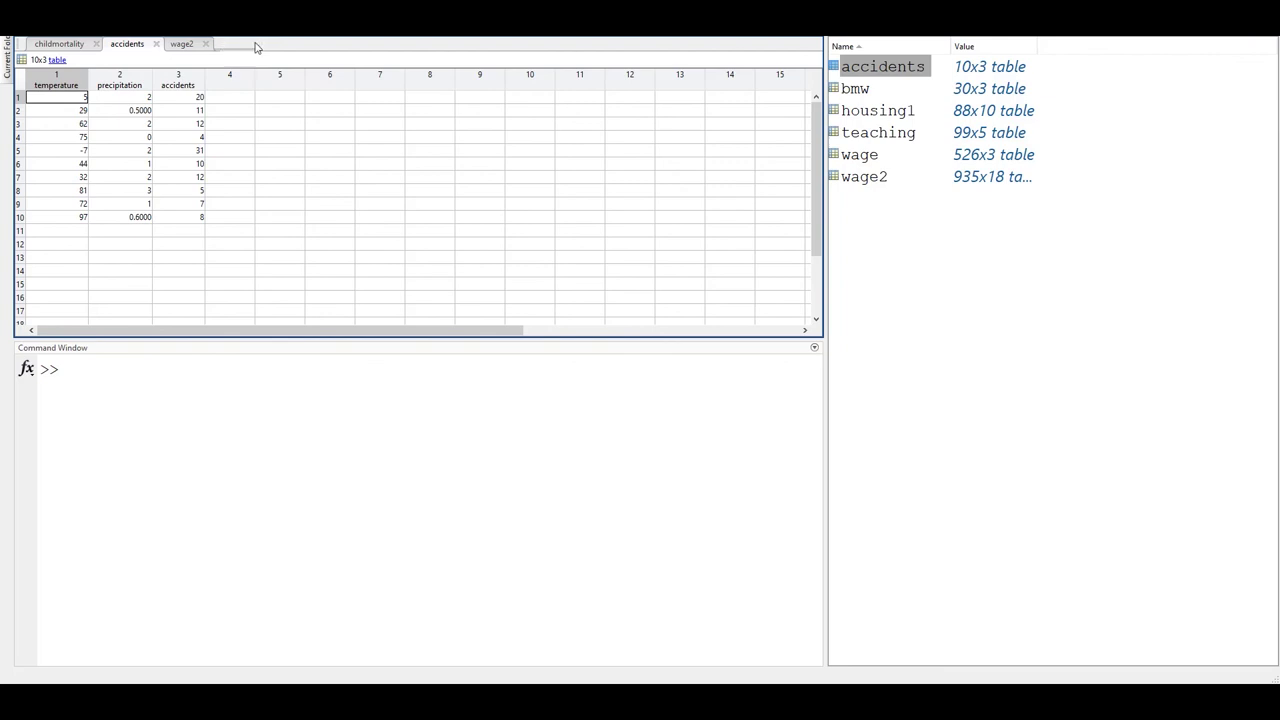
click(97, 44)
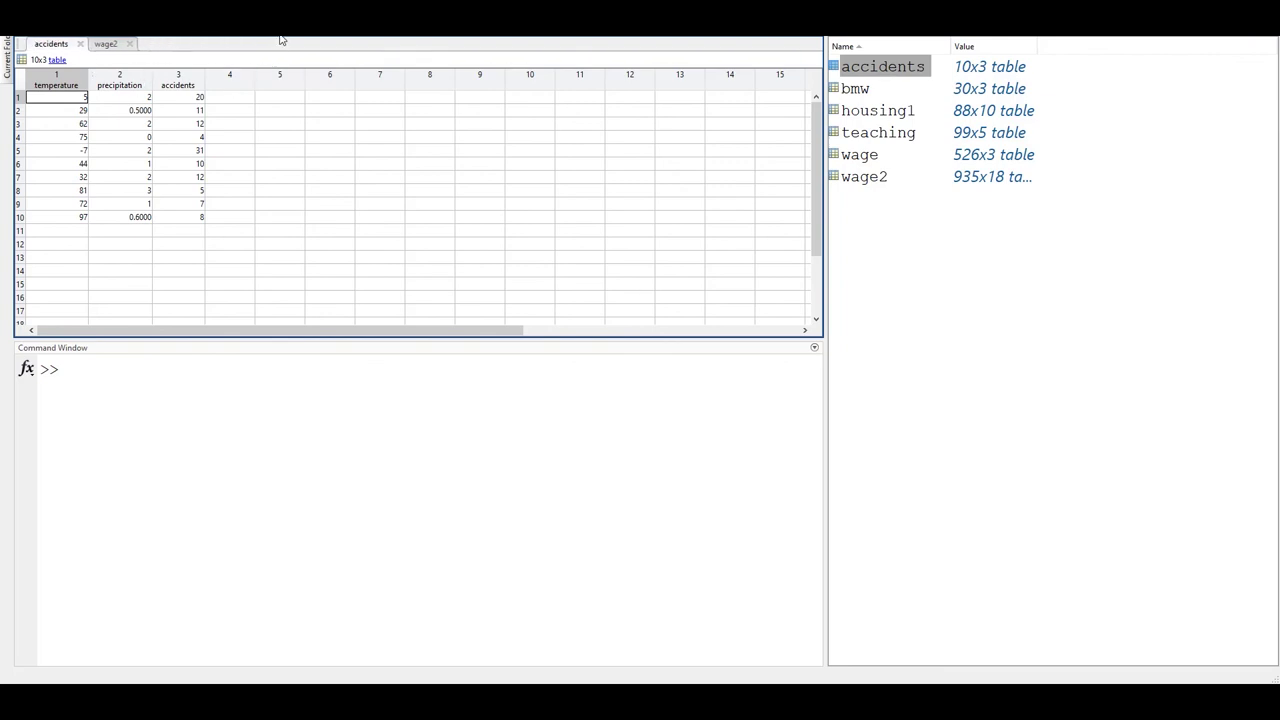
click(283, 42)
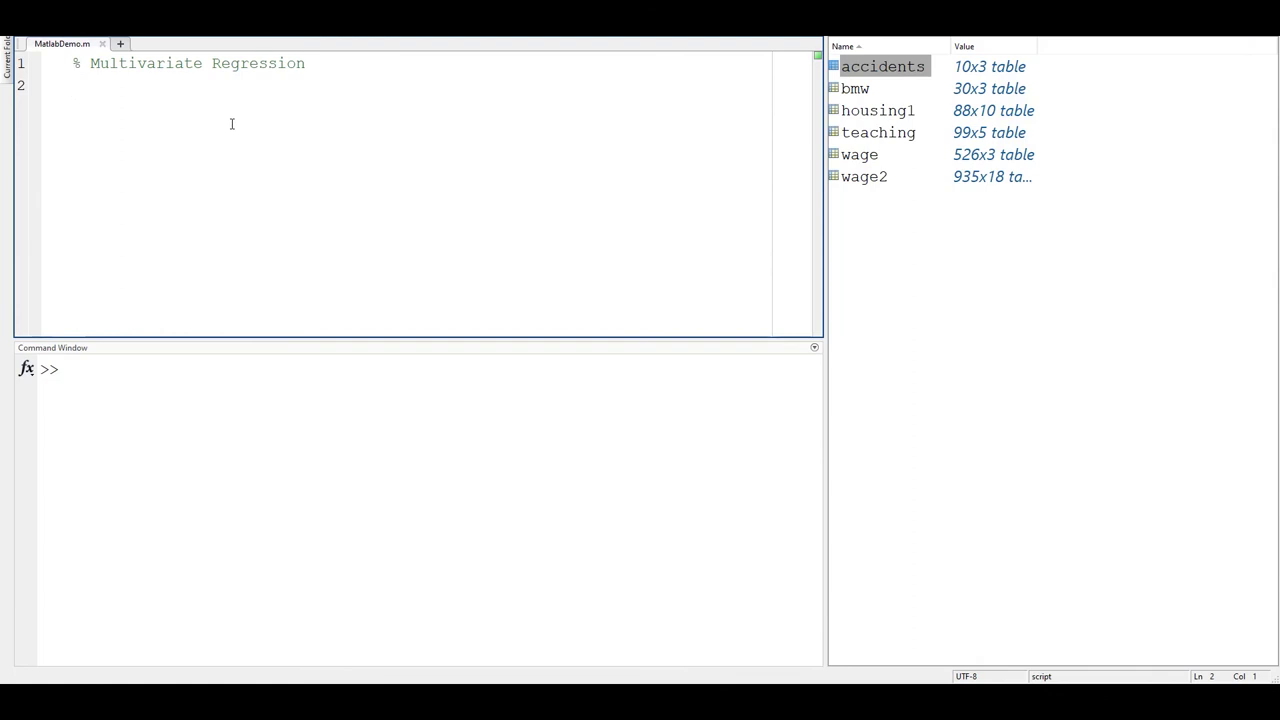
- Write fitlm(accidents,"accidents~temperature+precipitation") on line 2 of the script
text(fitlm()
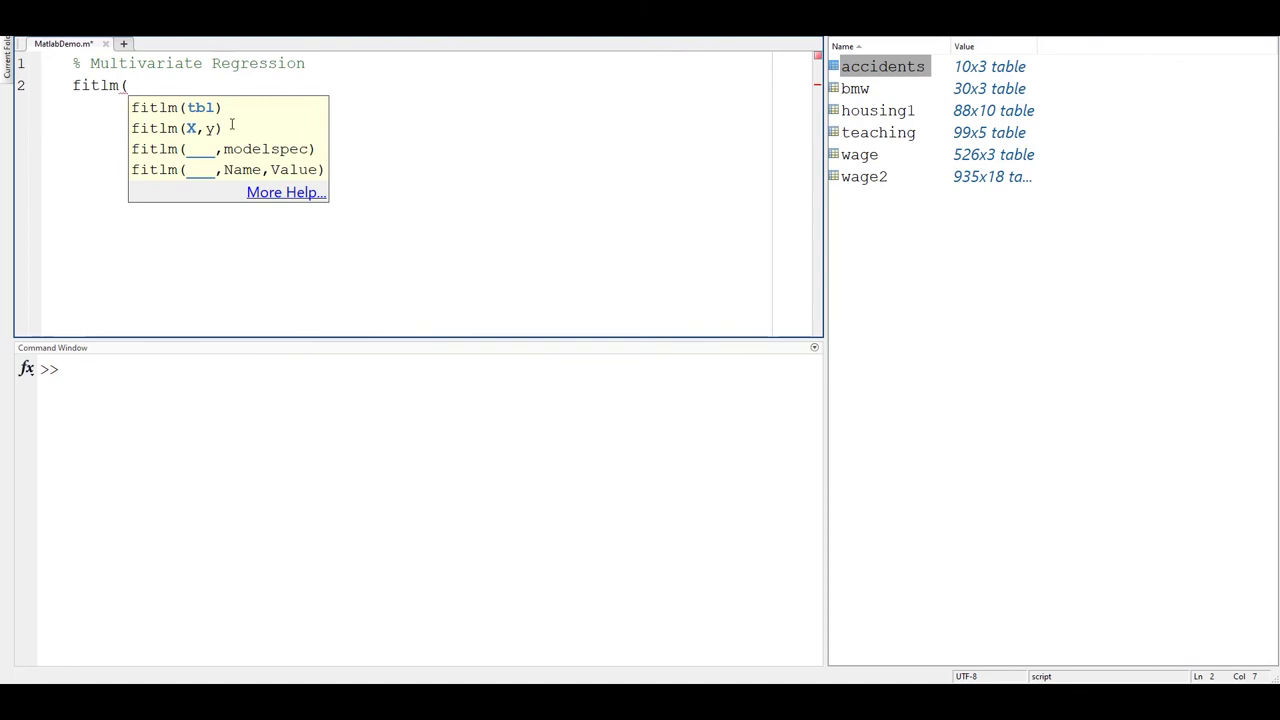
text(accidents,")
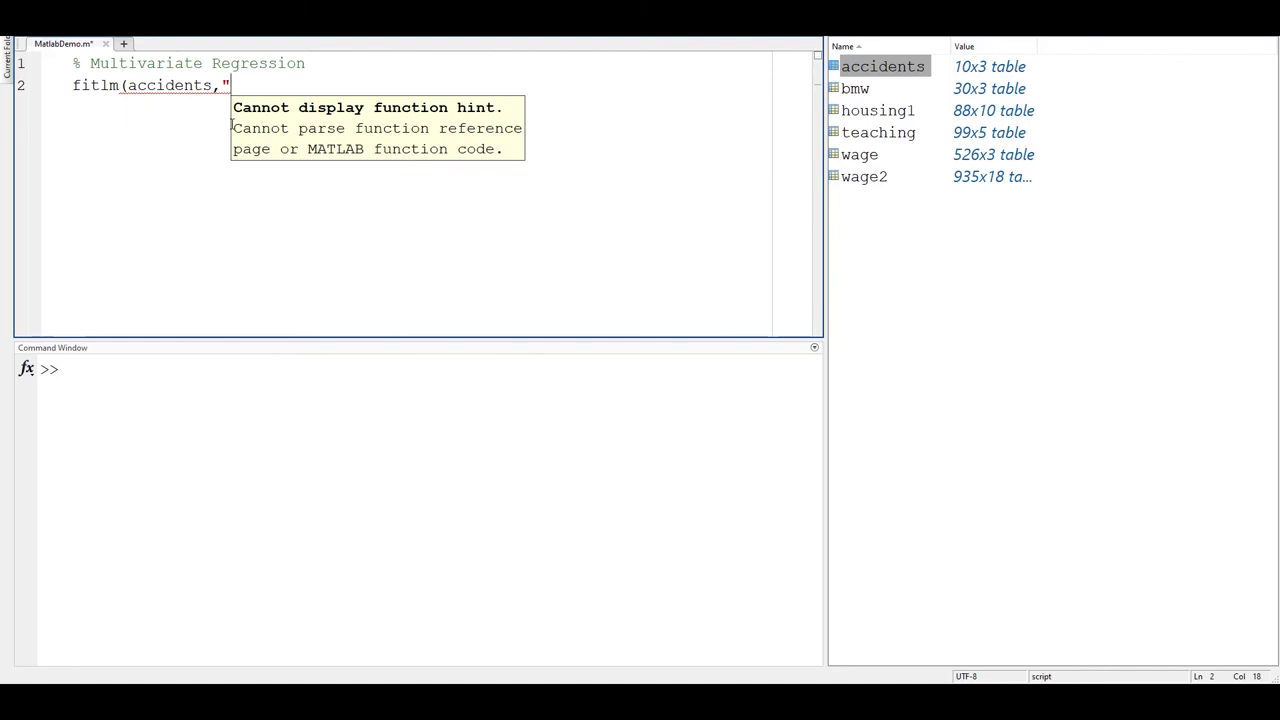
text(accidents)
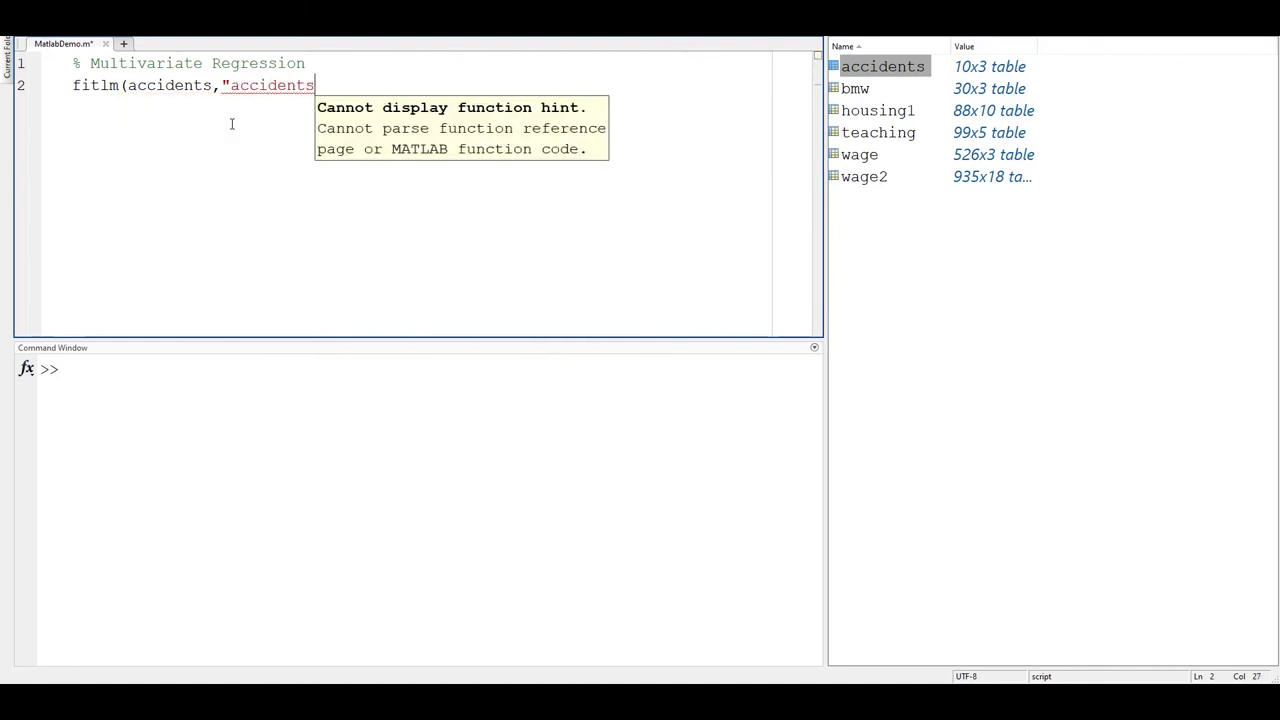
text(~)
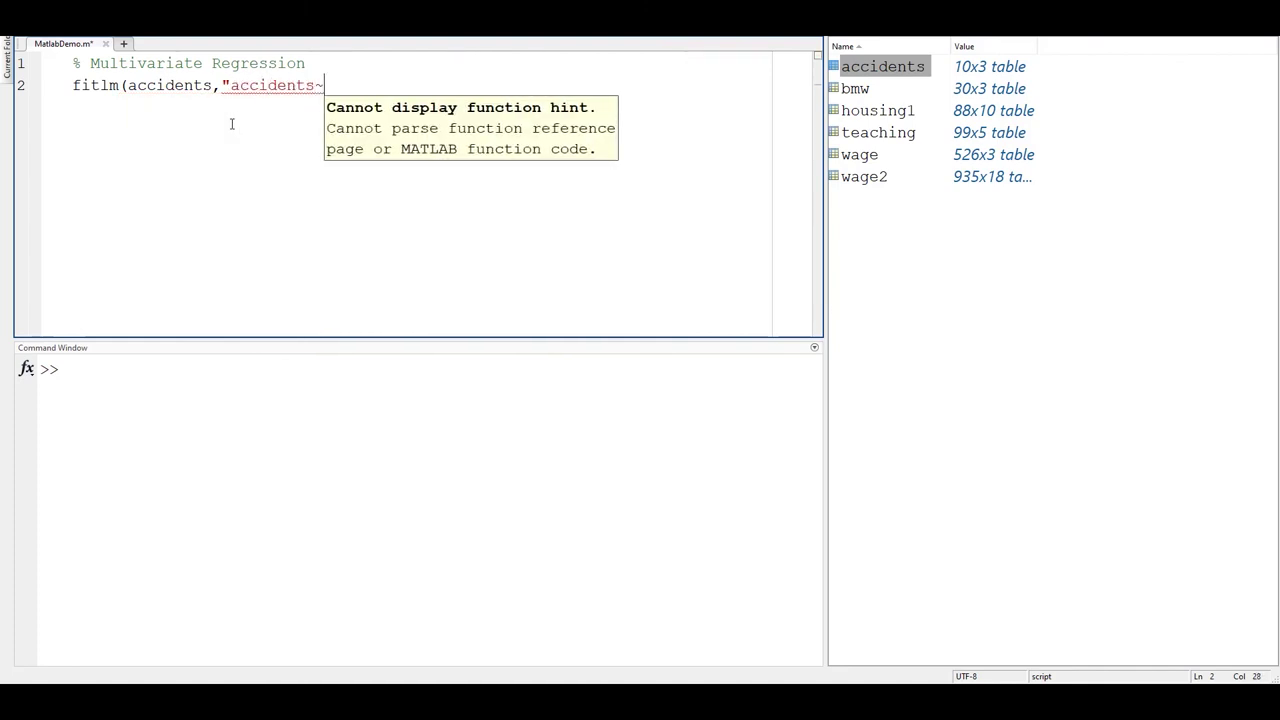
text(temperatur)
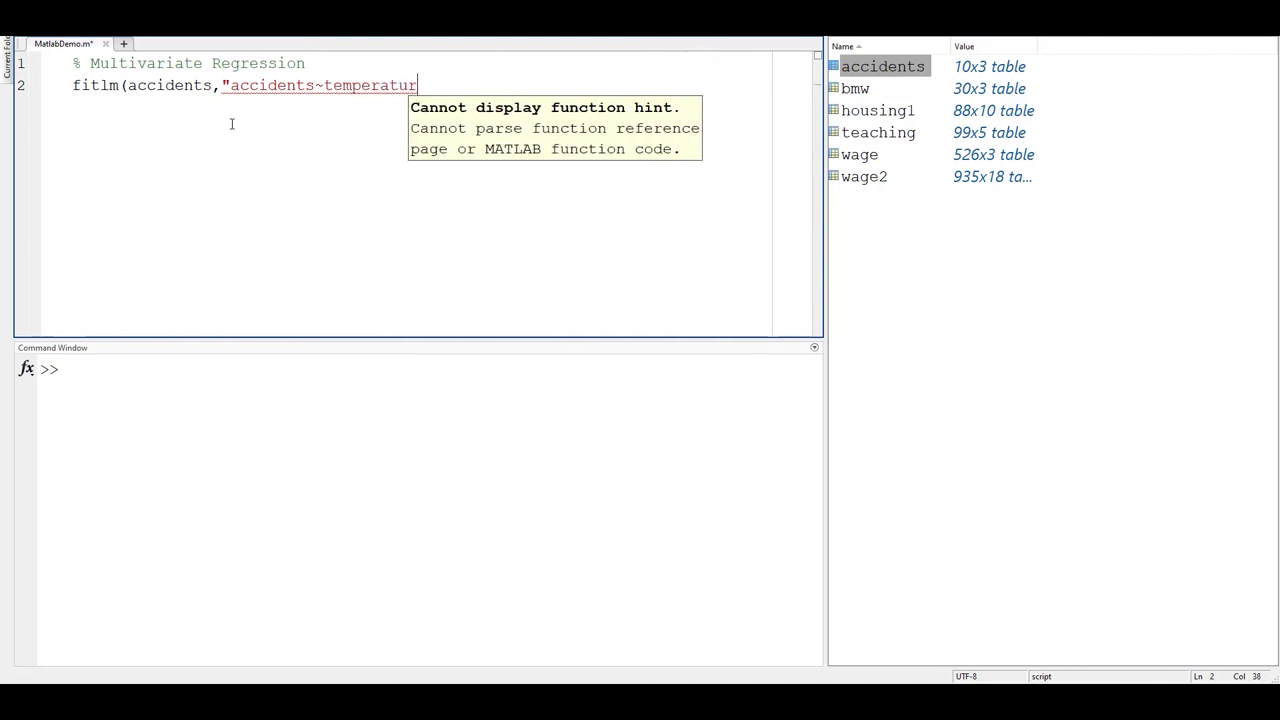
text(e+prec)
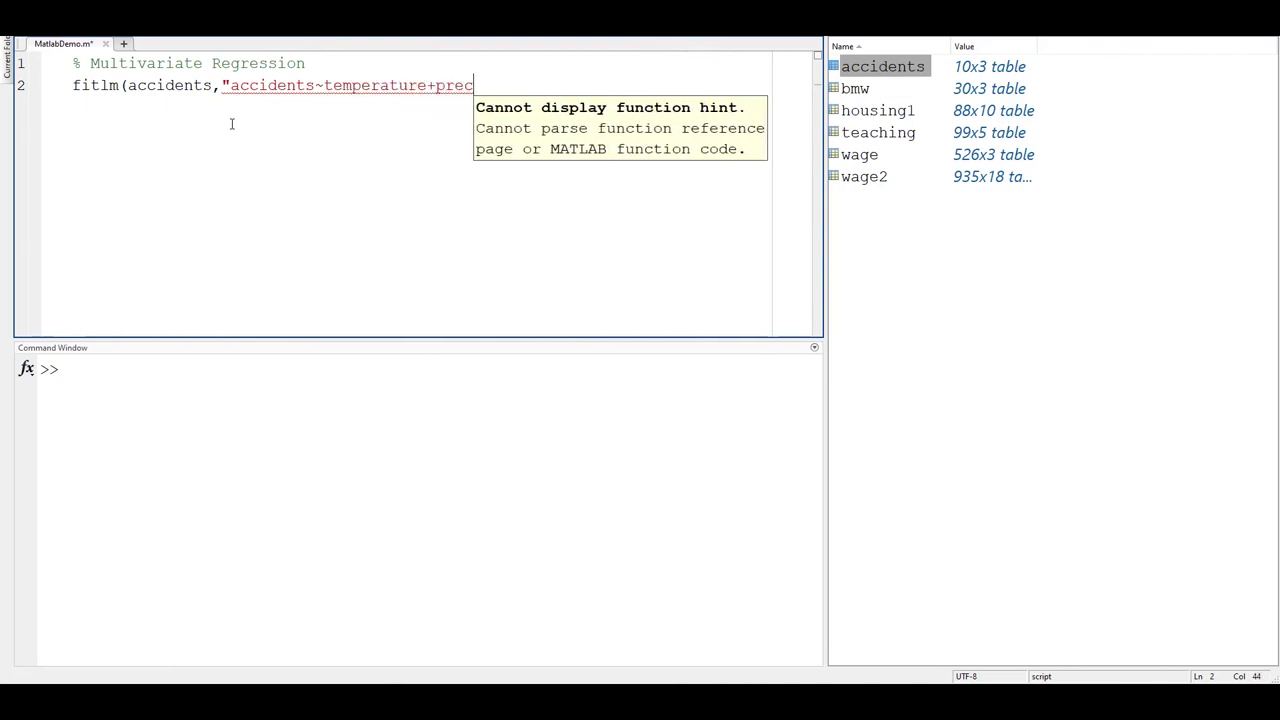
text(ipitation)
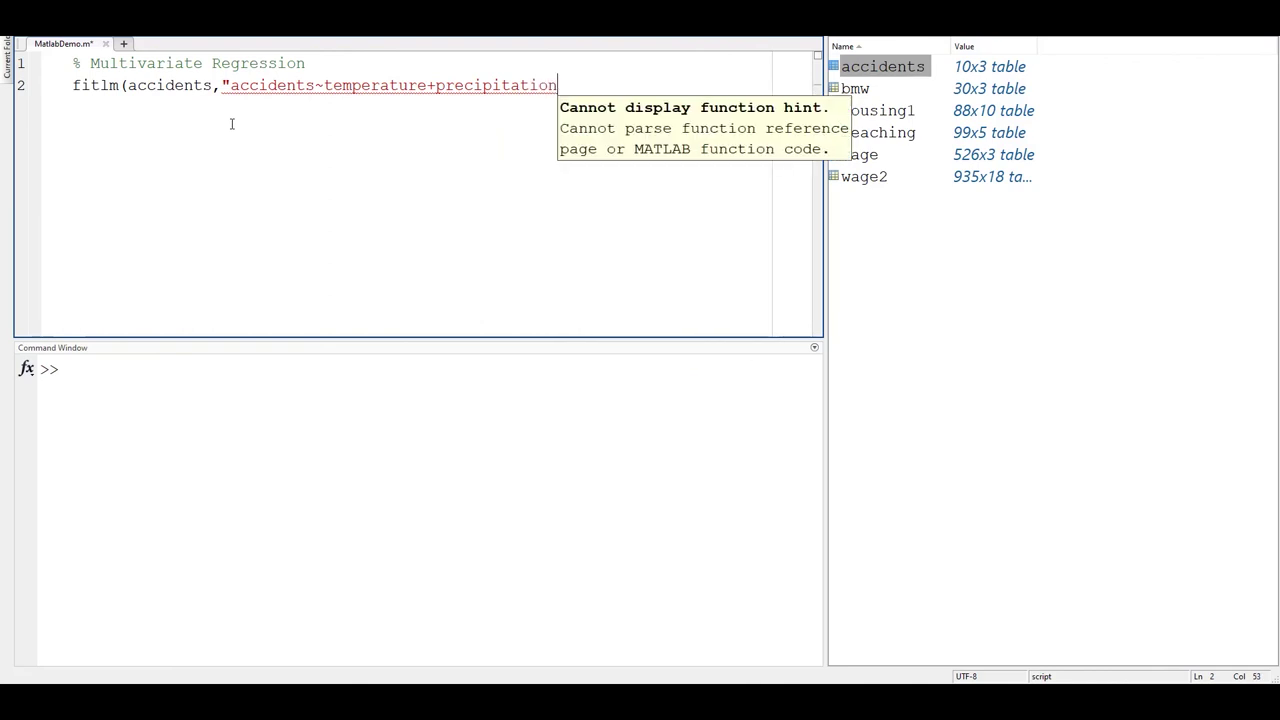
text("))
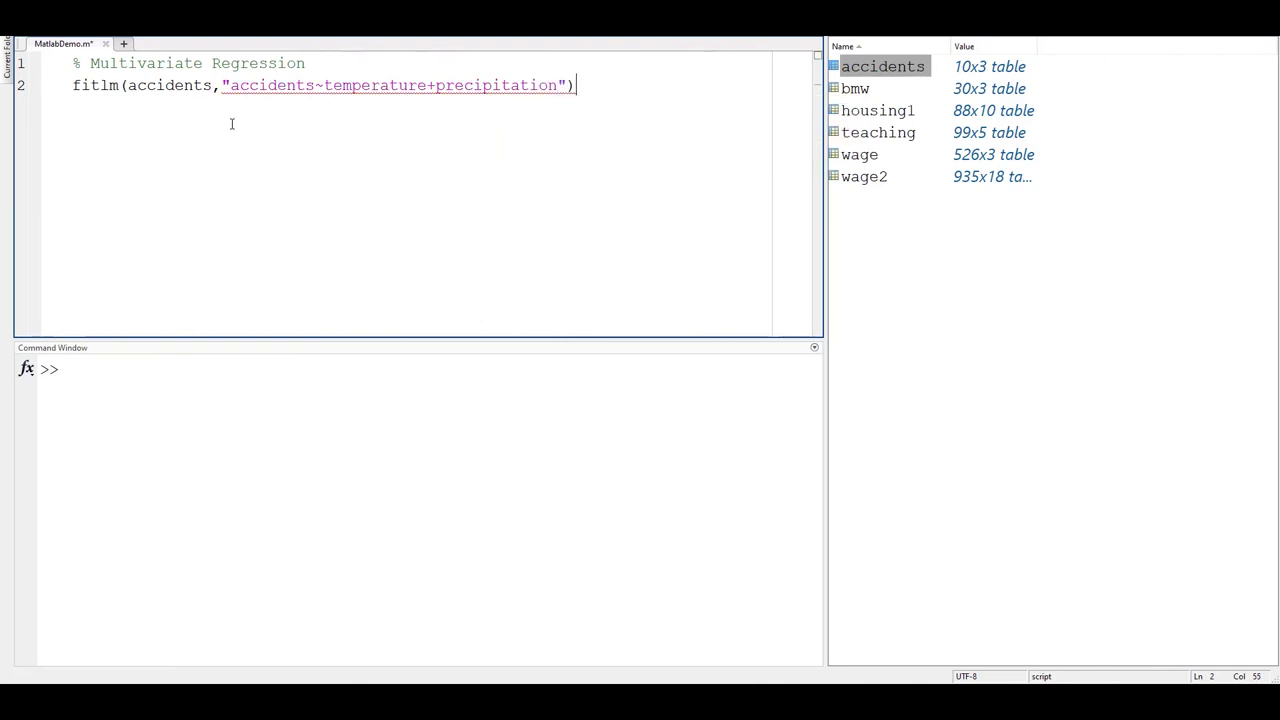
- Run the MatlabDemo.m script and enlarge the Command Window to show the regression output
key(F5)
drag(449, 339, 464, 204)
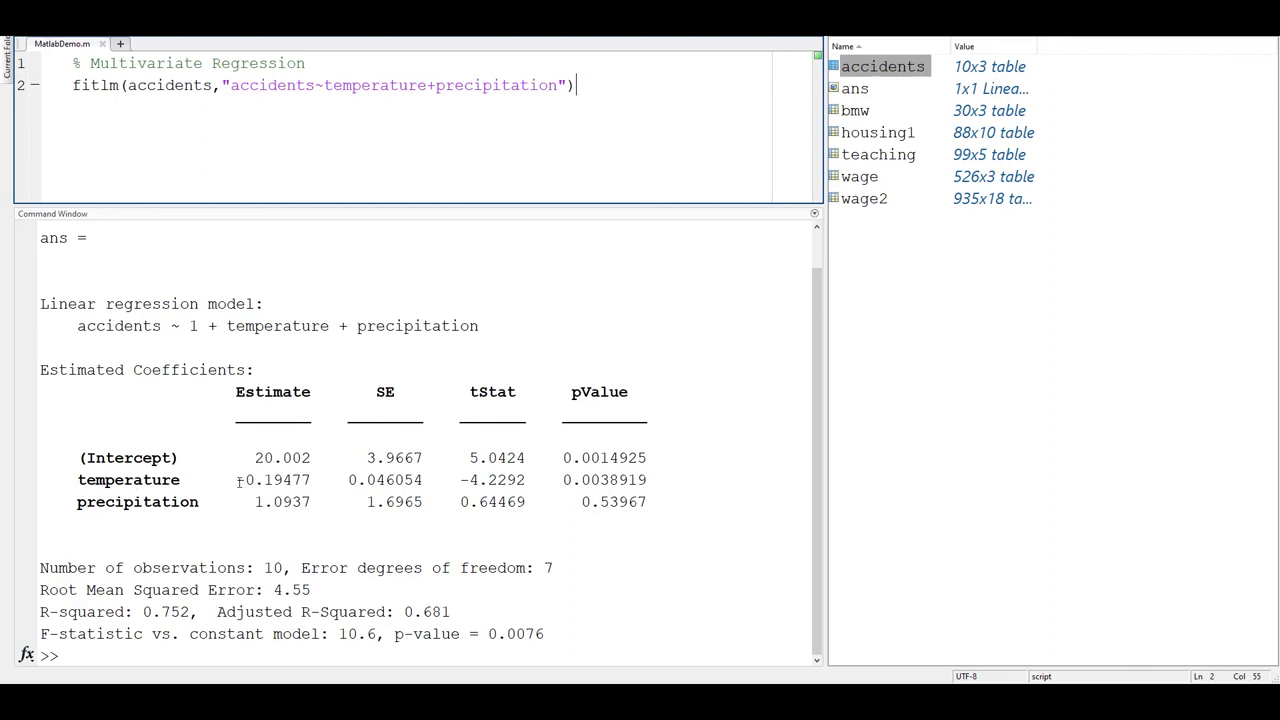
- Examine the sign of the temperature coefficient in the regression output
drag(237, 480, 244, 480)
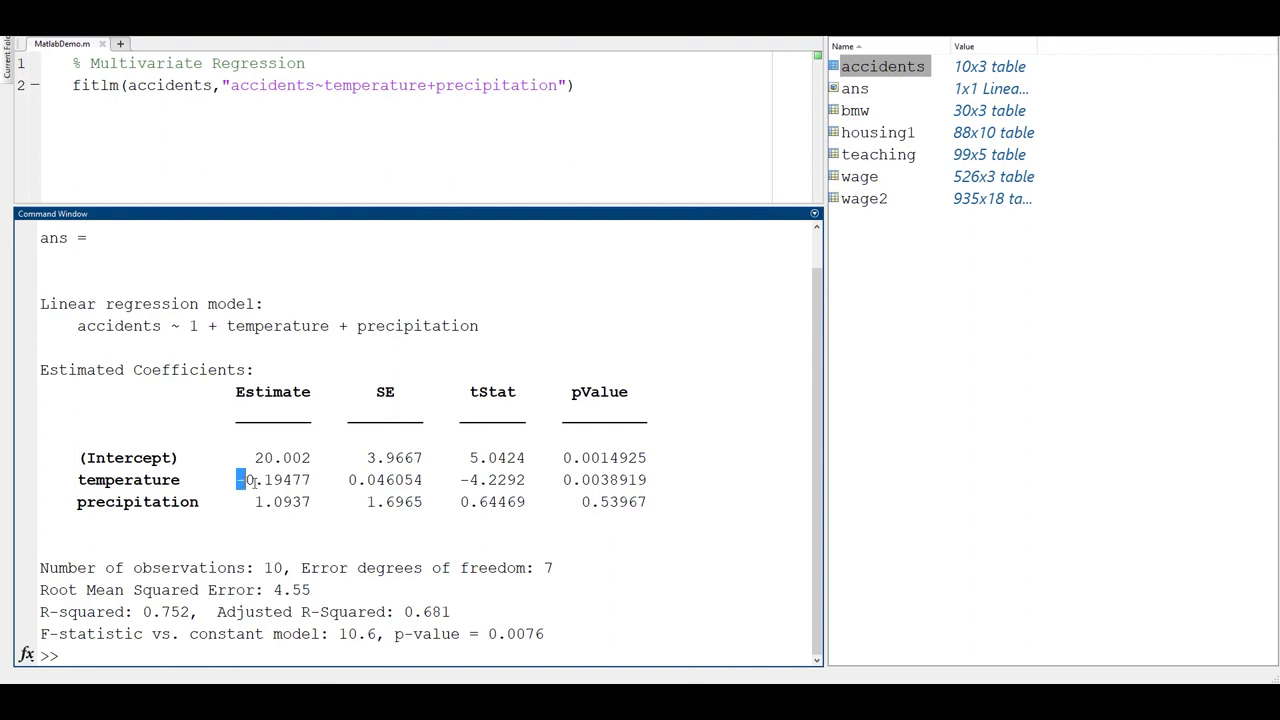
click(256, 480)
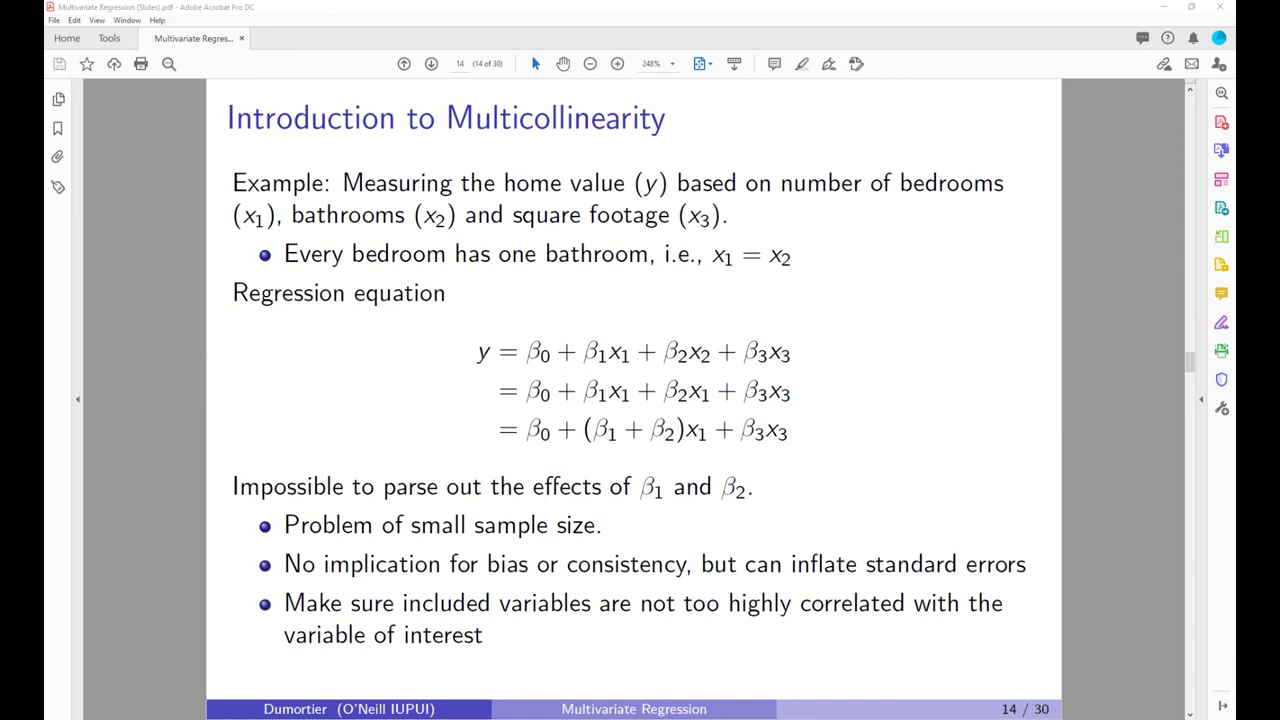
- Switch to OneNote and handwrite price = β0 + β1 sqft + β2·bed + β3·bath in black ink on the blank Multicollinearity page
key(alt+Tab)
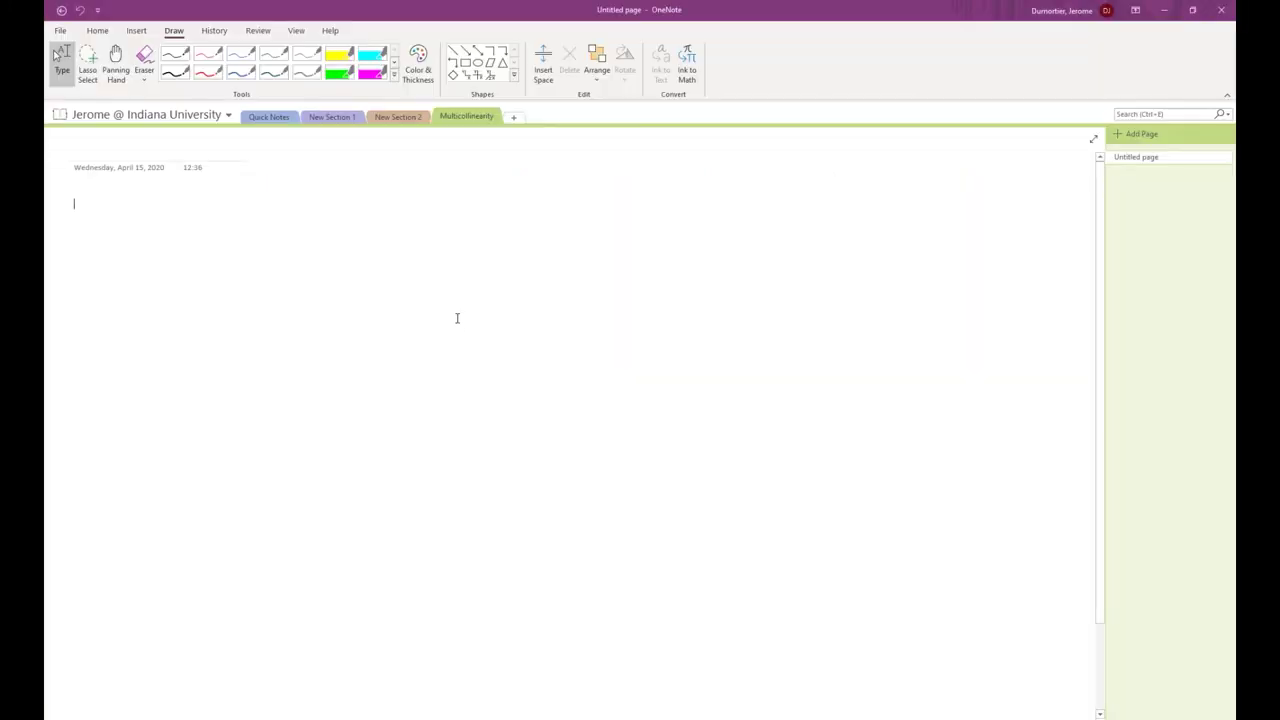
click(175, 72)
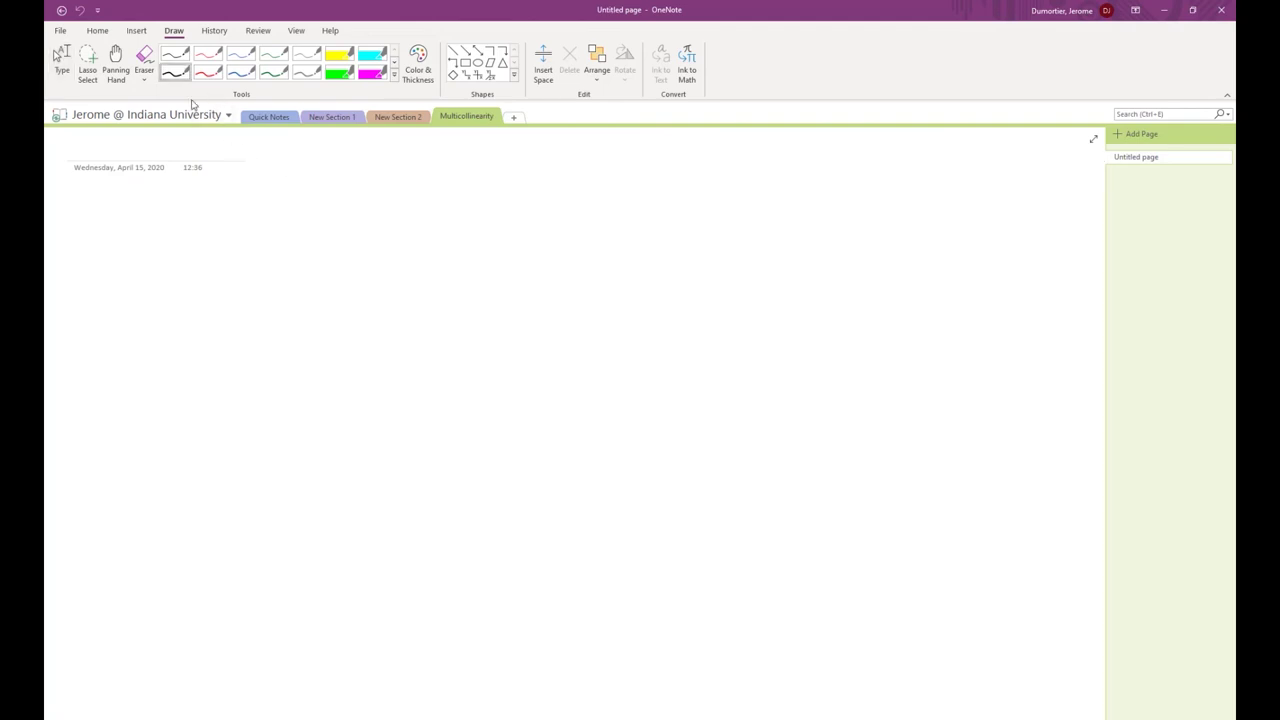
mouse_move(137, 232)
mouse_down()
mouse_move(136, 263)
mouse_move(138, 240)
mouse_move(230, 231)
mouse_up()
click(170, 225)
mouse_move(214, 239)
mouse_down()
mouse_move(257, 217)
mouse_move(254, 244)
mouse_move(299, 230)
mouse_move(294, 242)
mouse_move(322, 214)
mouse_move(320, 240)
mouse_move(338, 252)
mouse_move(378, 240)
mouse_move(381, 253)
mouse_up()
mouse_move(397, 204)
mouse_down()
mouse_move(391, 254)
mouse_move(407, 228)
mouse_up()
mouse_move(413, 231)
mouse_down()
mouse_move(462, 205)
mouse_move(462, 248)
mouse_up()
click(464, 235)
mouse_move(474, 232)
mouse_down()
mouse_move(487, 250)
mouse_move(546, 236)
mouse_up()
mouse_move(558, 212)
mouse_down()
mouse_move(559, 240)
mouse_move(634, 222)
mouse_move(630, 242)
mouse_up()
mouse_move(648, 232)
mouse_down()
mouse_move(652, 248)
mouse_move(727, 240)
mouse_move(733, 221)
mouse_up()
click(665, 234)
drag(738, 210, 747, 238)
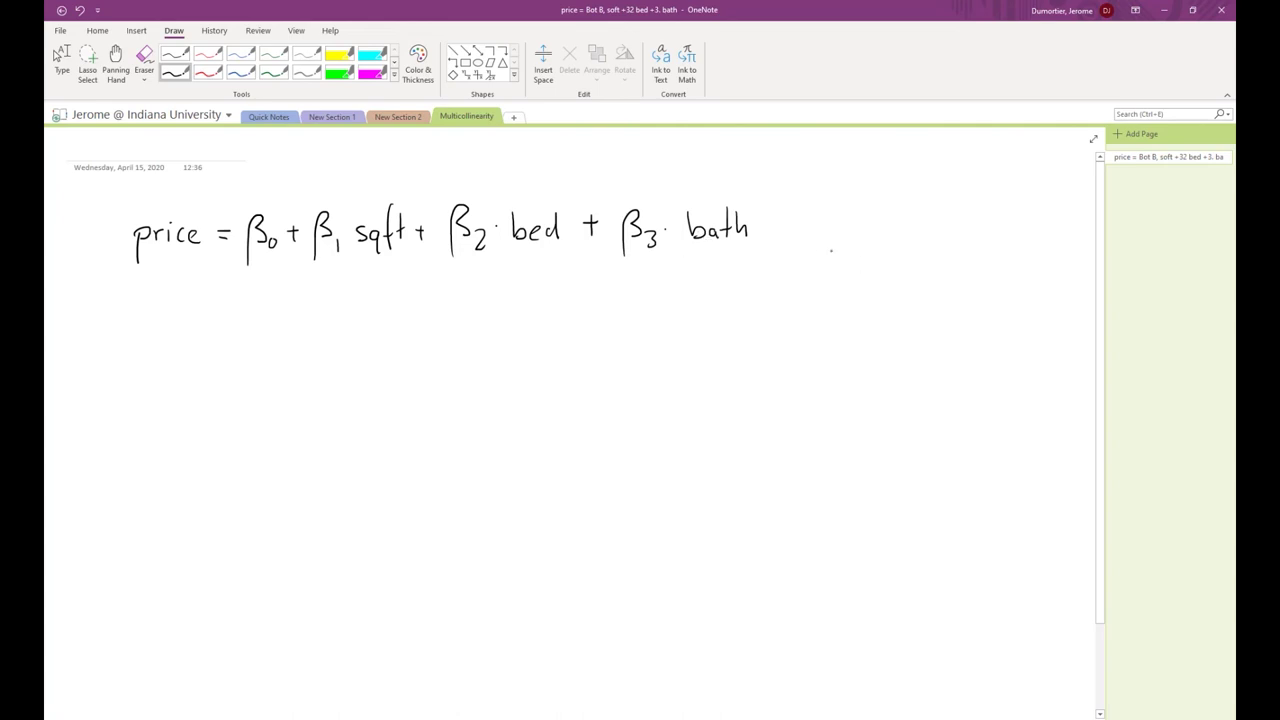
- Handwrite the assumption bed = bath beside the price equation
drag(852, 206, 864, 234)
drag(872, 228, 882, 236)
click(901, 228)
mouse_move(893, 208)
mouse_down()
mouse_move(894, 240)
mouse_move(911, 224)
mouse_up()
drag(901, 234, 923, 244)
drag(923, 234, 956, 244)
drag(960, 213, 971, 245)
drag(971, 234, 984, 245)
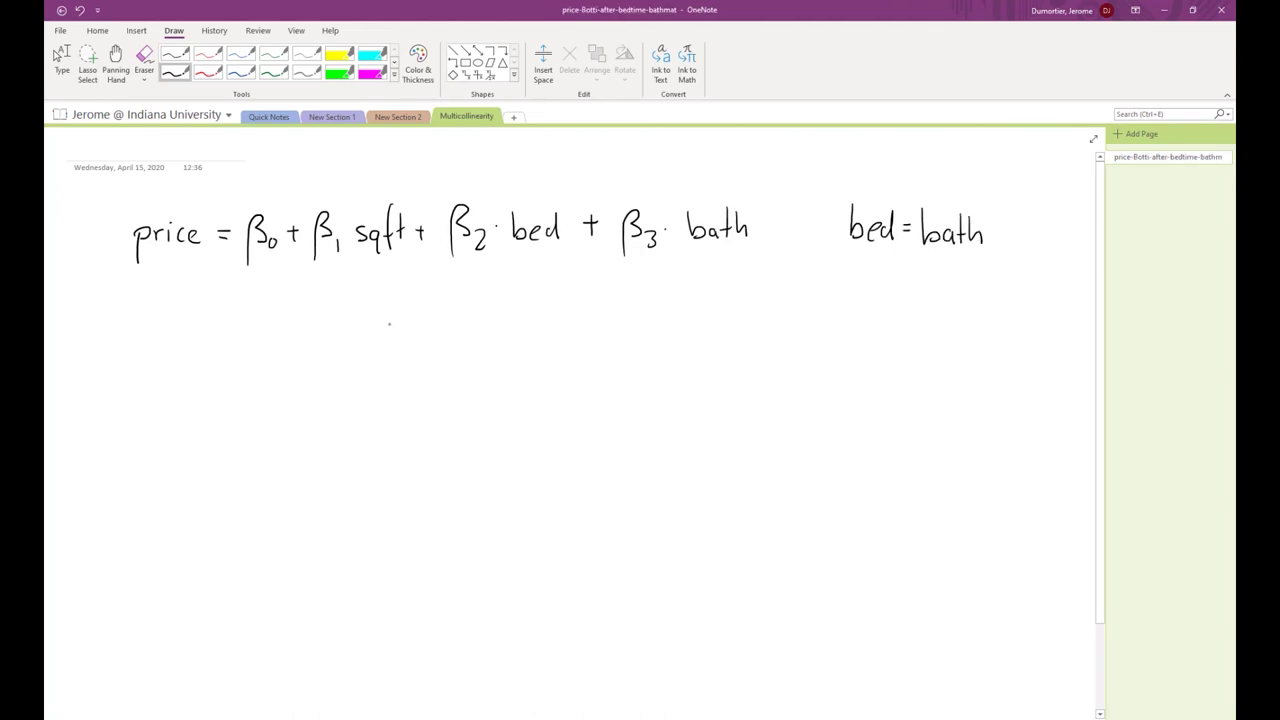
- Write = β0 + β1·sqft + β2·bed + β3·bed below the first equation, substituting bed for bath
mouse_move(223, 310)
mouse_down()
mouse_move(235, 308)
mouse_move(248, 356)
mouse_move(255, 320)
mouse_move(305, 309)
mouse_move(313, 350)
mouse_up()
mouse_move(315, 298)
mouse_down()
mouse_move(340, 332)
mouse_move(388, 315)
mouse_move(389, 340)
mouse_up()
mouse_move(407, 288)
mouse_down()
mouse_move(398, 328)
mouse_move(409, 303)
mouse_move(412, 320)
mouse_up()
drag(422, 307, 452, 338)
mouse_move(466, 288)
mouse_down()
mouse_move(465, 314)
mouse_move(488, 326)
mouse_move(547, 303)
mouse_up()
click(495, 315)
mouse_move(562, 304)
mouse_down()
mouse_move(565, 290)
mouse_move(598, 306)
mouse_move(646, 300)
mouse_move(632, 313)
mouse_move(648, 328)
mouse_up()
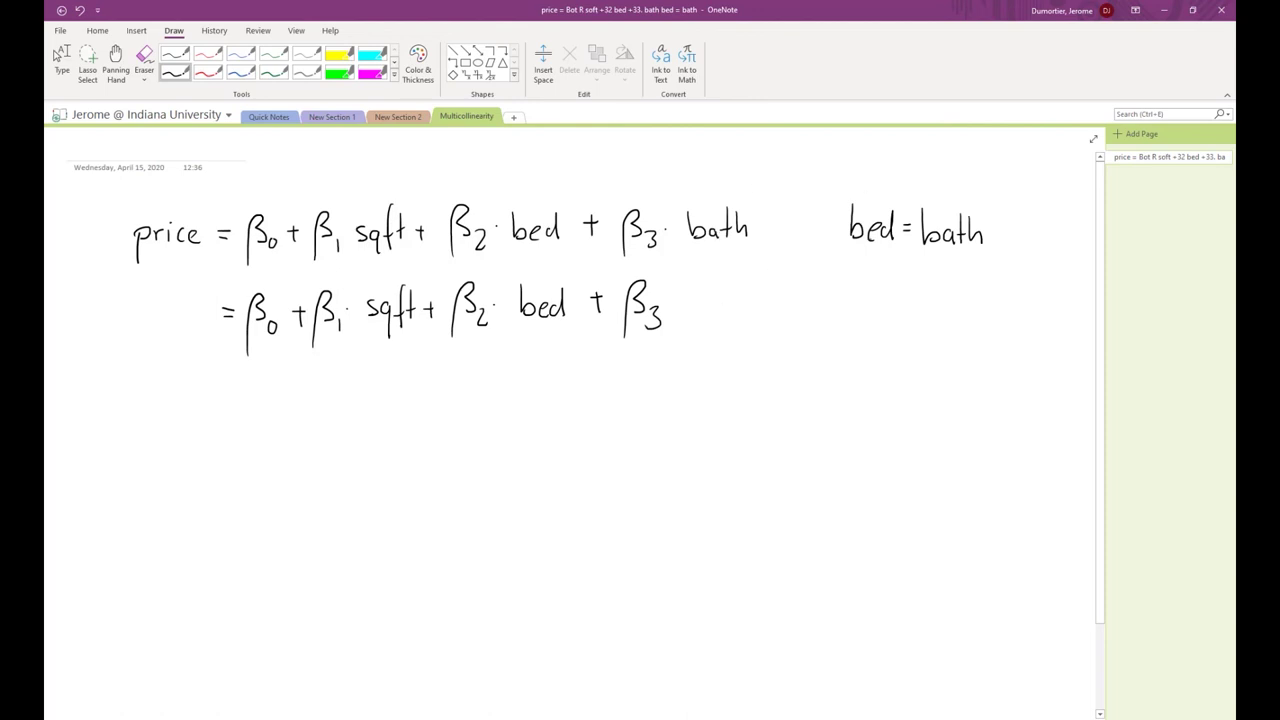
mouse_move(703, 284)
mouse_down()
mouse_move(707, 313)
mouse_move(745, 318)
mouse_up()
- Write the combined form = β0 + β1·sqft + (β2 + β3)·bed on the third line and underline the parenthesised sum
drag(247, 429, 258, 408)
mouse_move(268, 401)
mouse_down()
mouse_move(266, 412)
mouse_move(270, 402)
mouse_up()
mouse_move(280, 395)
mouse_down()
mouse_move(303, 424)
mouse_move(313, 391)
mouse_move(318, 405)
mouse_move(360, 401)
mouse_up()
mouse_move(370, 391)
mouse_down()
mouse_move(369, 420)
mouse_move(386, 394)
mouse_up()
mouse_move(391, 377)
mouse_down()
mouse_move(393, 404)
mouse_move(400, 393)
mouse_up()
mouse_move(405, 390)
mouse_down()
mouse_move(452, 422)
mouse_move(490, 392)
mouse_move(488, 406)
mouse_up()
mouse_move(500, 400)
mouse_down()
mouse_move(513, 416)
mouse_move(530, 395)
mouse_up()
mouse_move(527, 384)
mouse_down()
mouse_move(526, 410)
mouse_move(569, 397)
mouse_move(565, 416)
mouse_up()
drag(590, 364, 592, 414)
drag(606, 397, 667, 407)
mouse_move(679, 396)
mouse_down()
mouse_move(672, 408)
mouse_move(686, 410)
mouse_up()
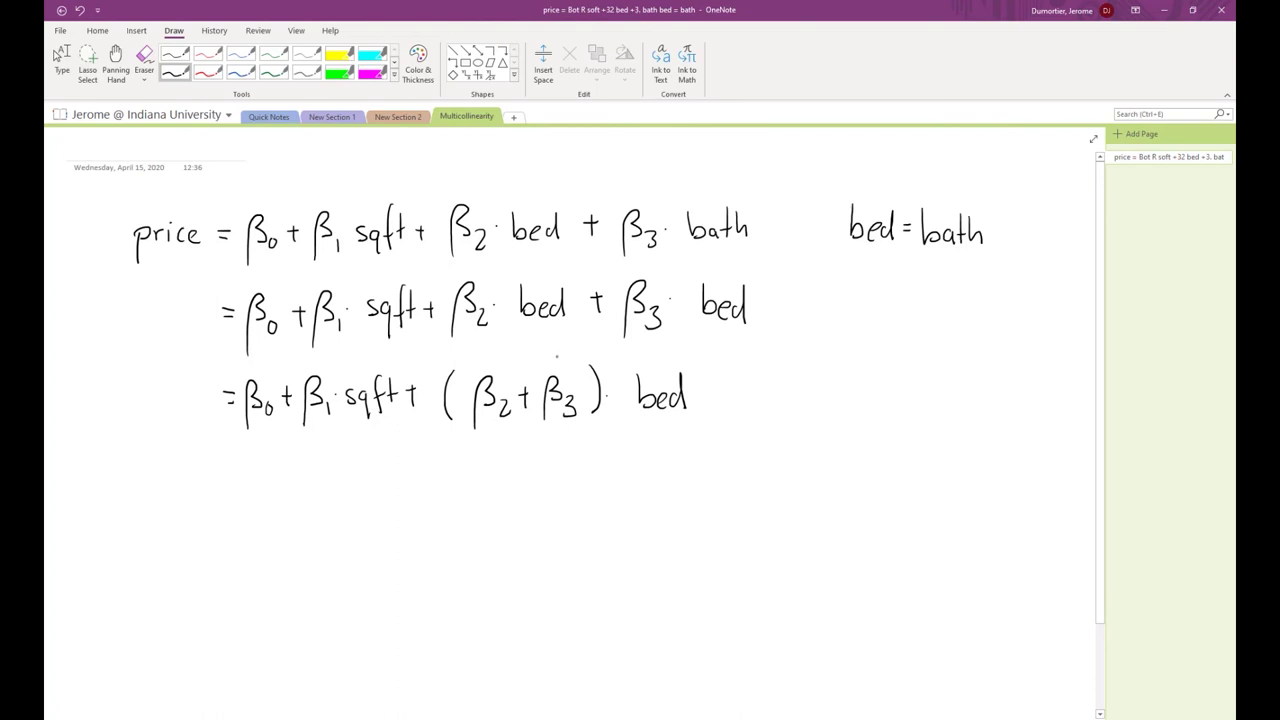
mouse_move(467, 443)
mouse_down()
mouse_move(482, 460)
mouse_move(530, 456)
mouse_move(590, 430)
mouse_up()
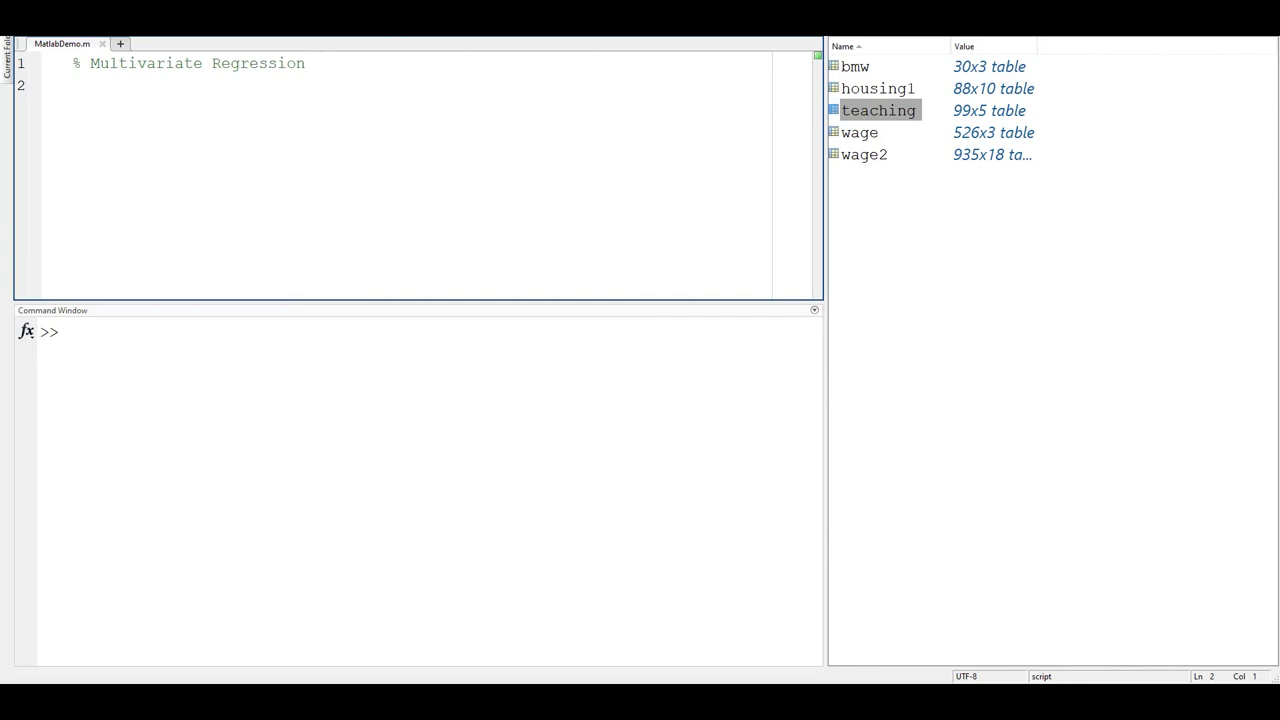
- Check the teaching table's columns in MATLAB and write fitlm(teaching,"sat~income+expenditure") on line 2 of MatlabDemo.m
double_click(895, 117)
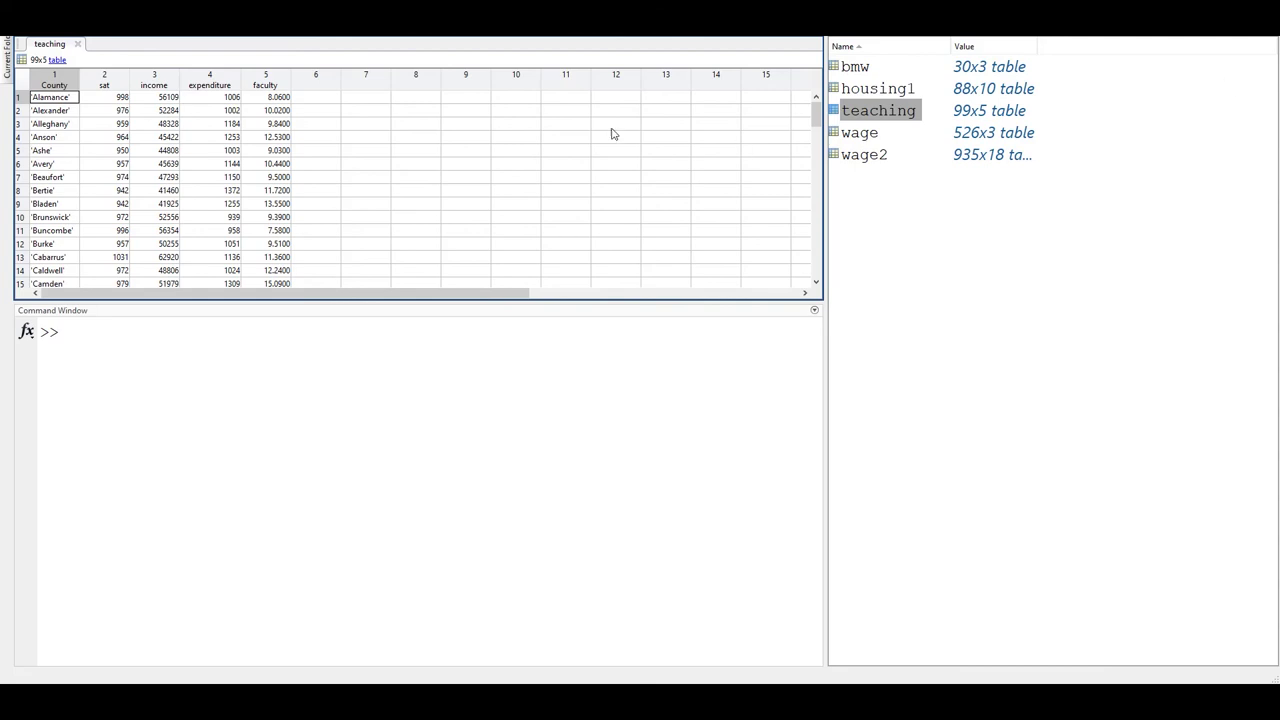
click(331, 37)
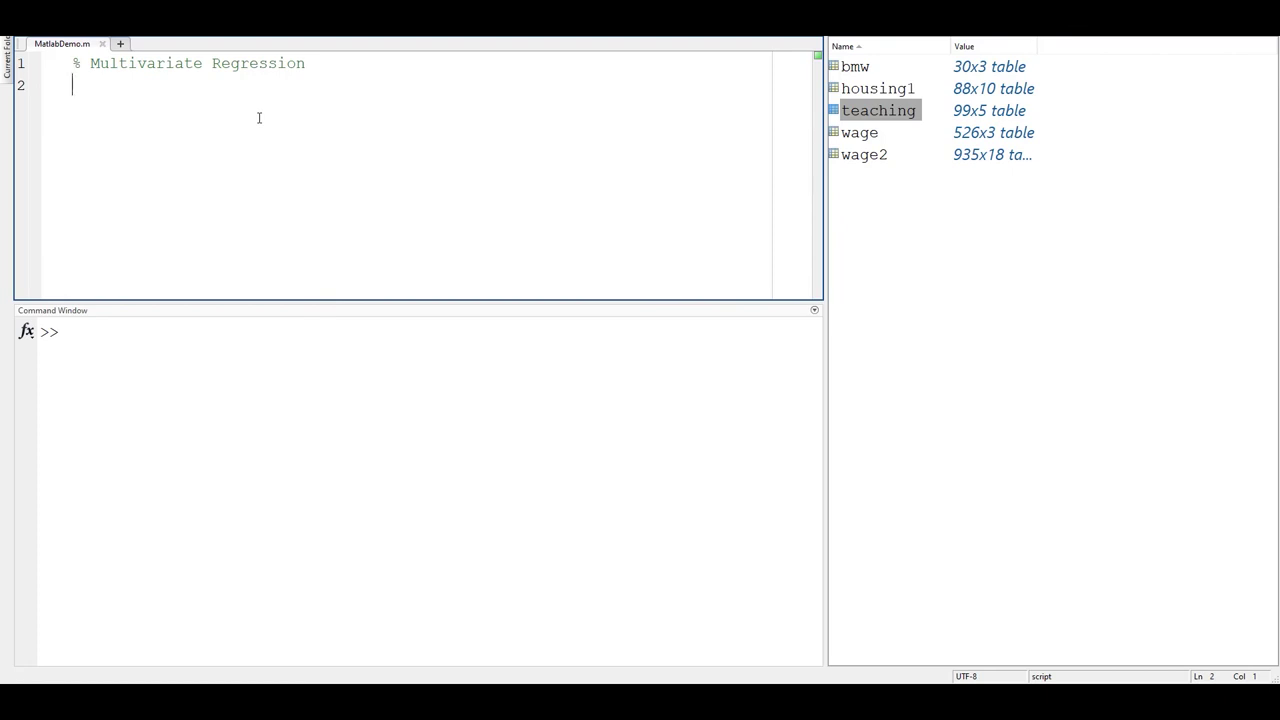
text(fitlm(teaching,)
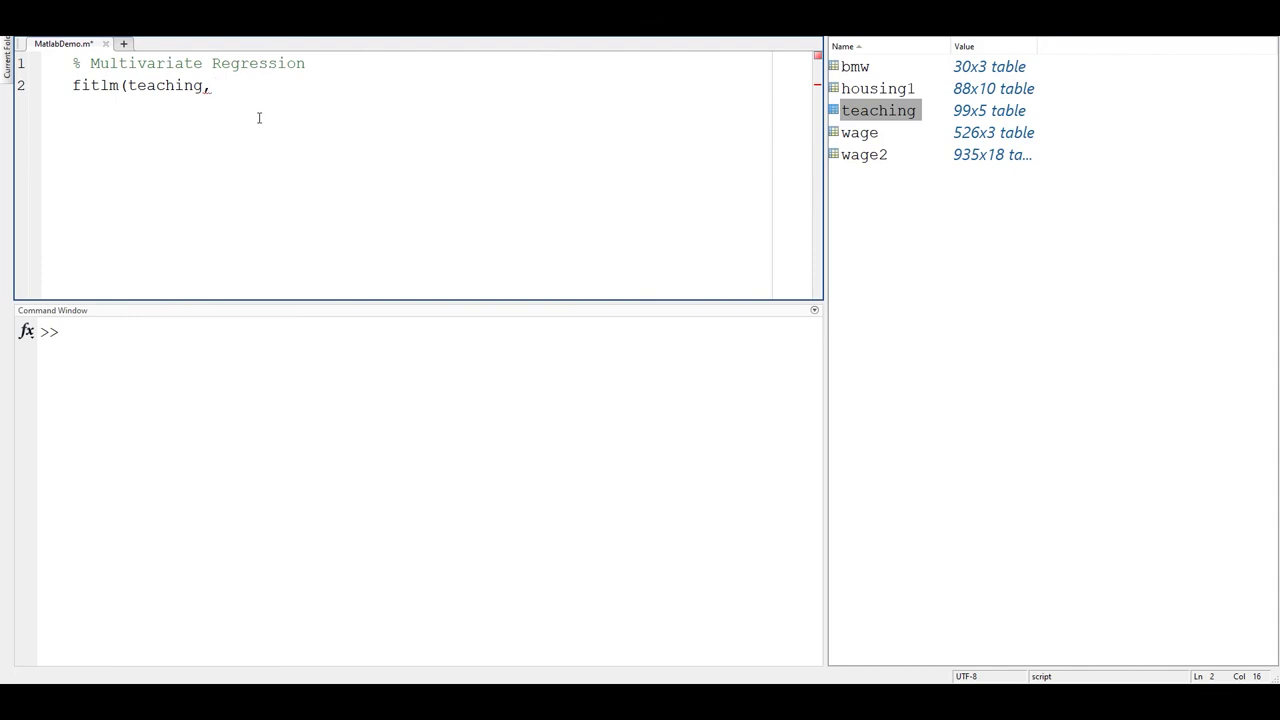
text("sat~income+)
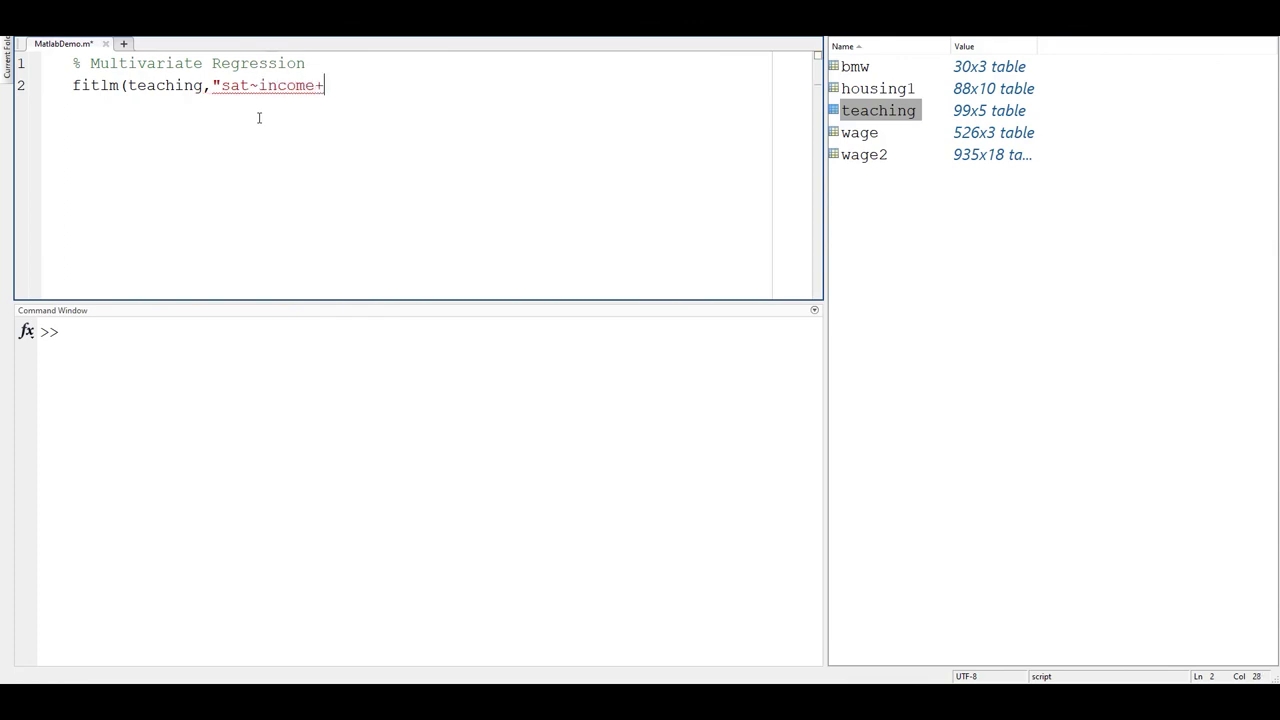
text(expenditure"))
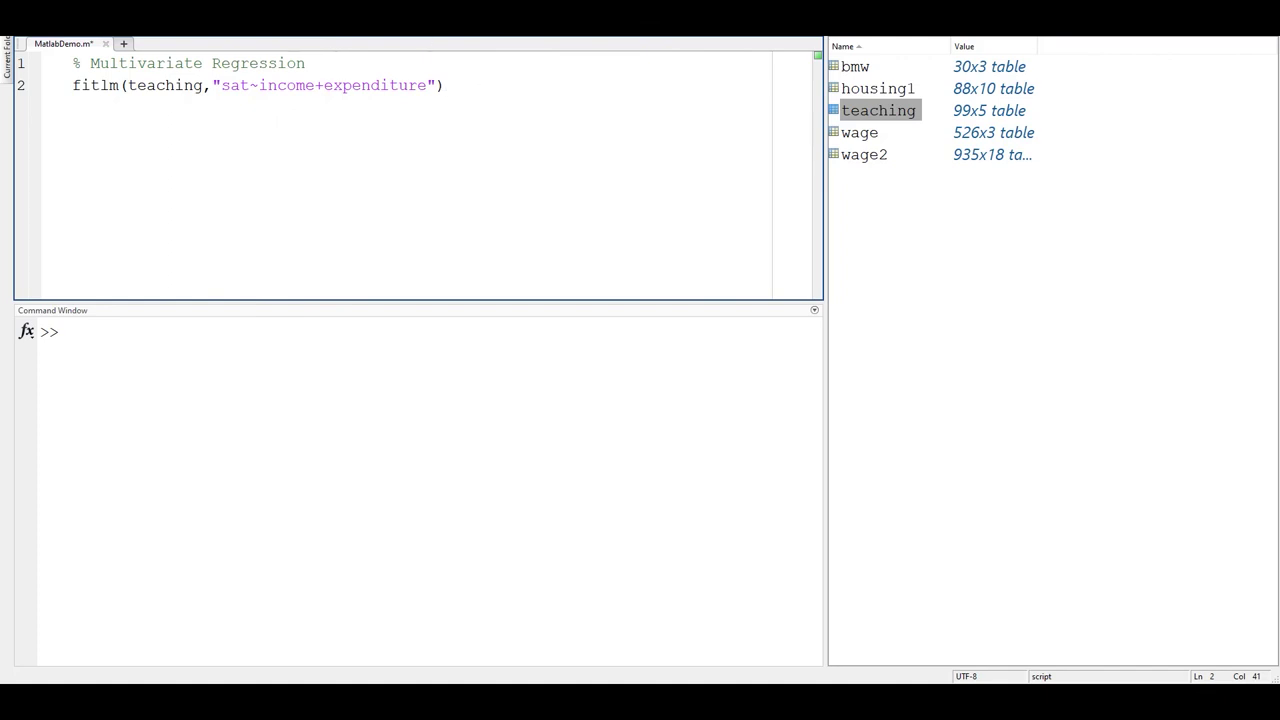
- Run the MatlabDemo.m script and examine the expenditure row of the output in a temporarily enlarged Command Window
key(F5)
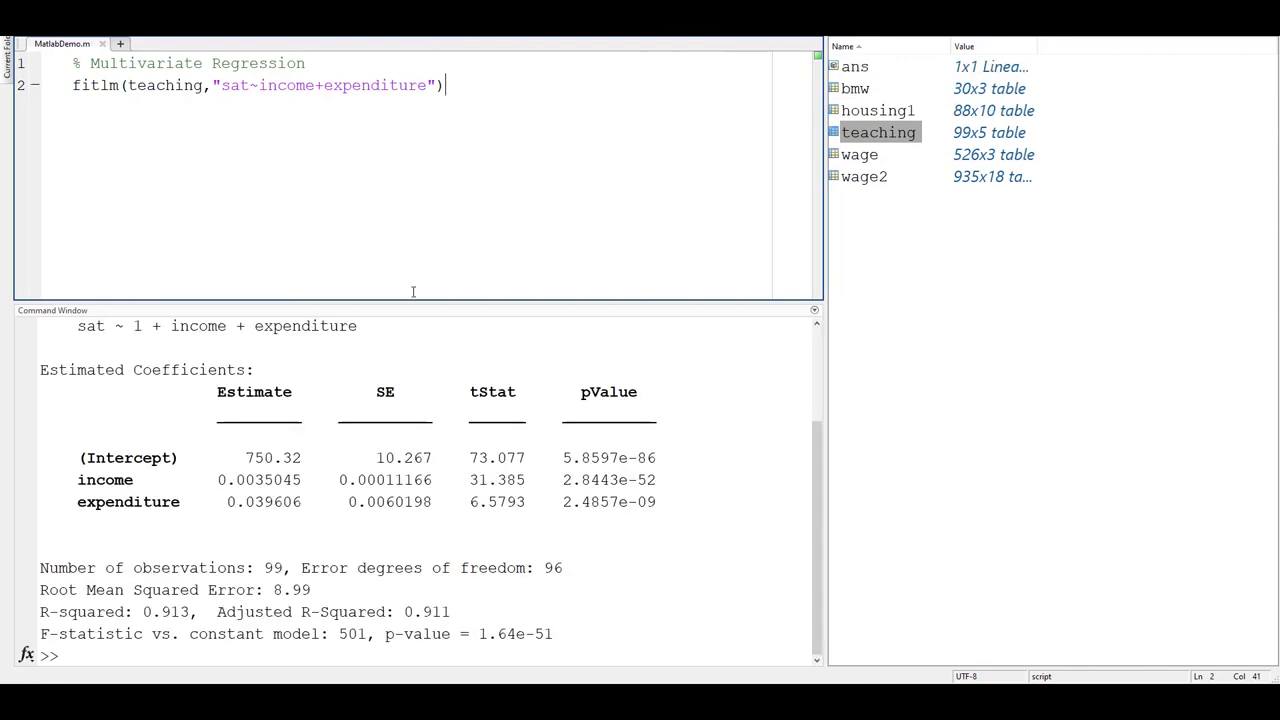
drag(414, 300, 454, 112)
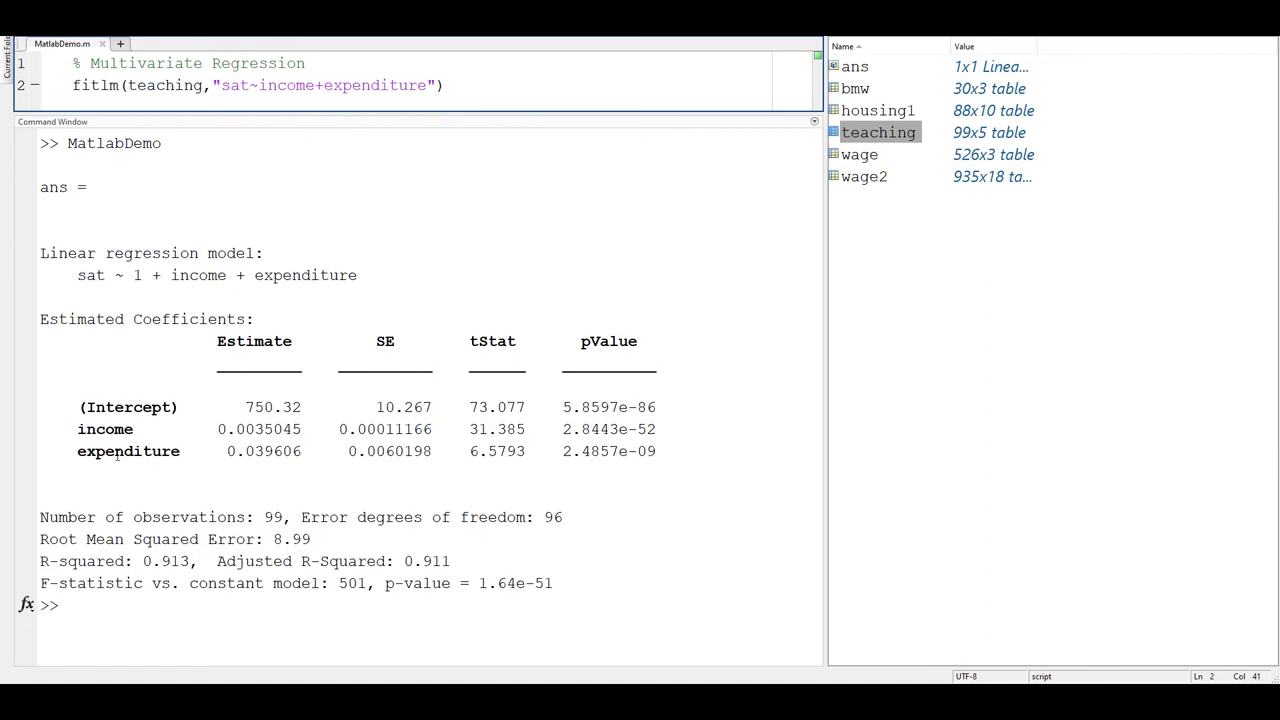
click(77, 451)
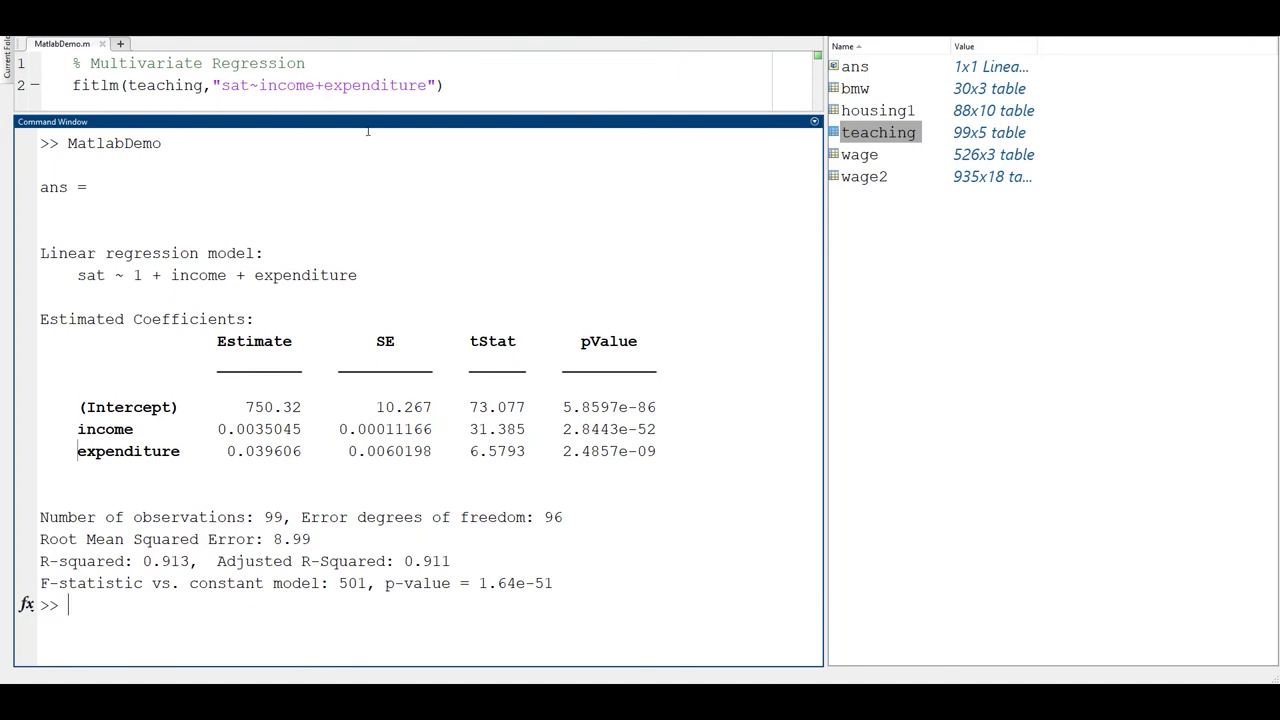
drag(372, 113, 371, 308)
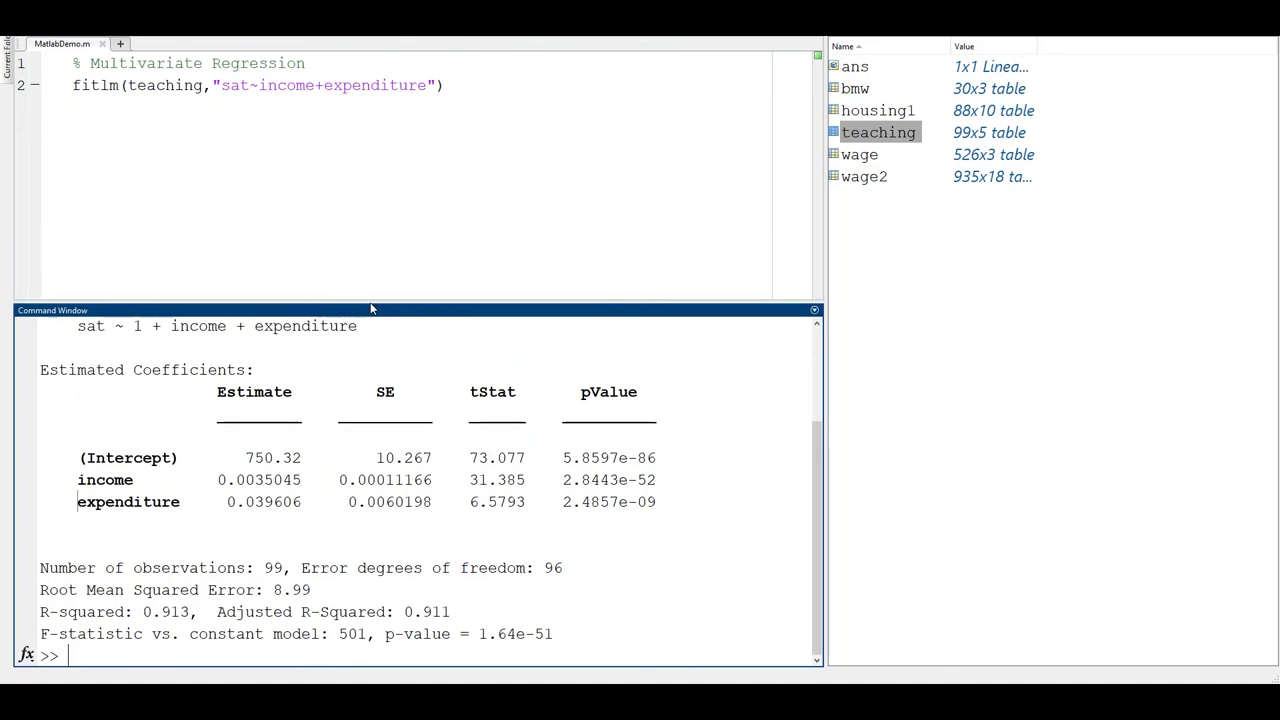
- Copy the line 2 command to line 3 and replace expenditure with faculty, giving fitlm(teaching,"sat~income+faculty")
drag(455, 86, 60, 91)
key(ctrl+c)
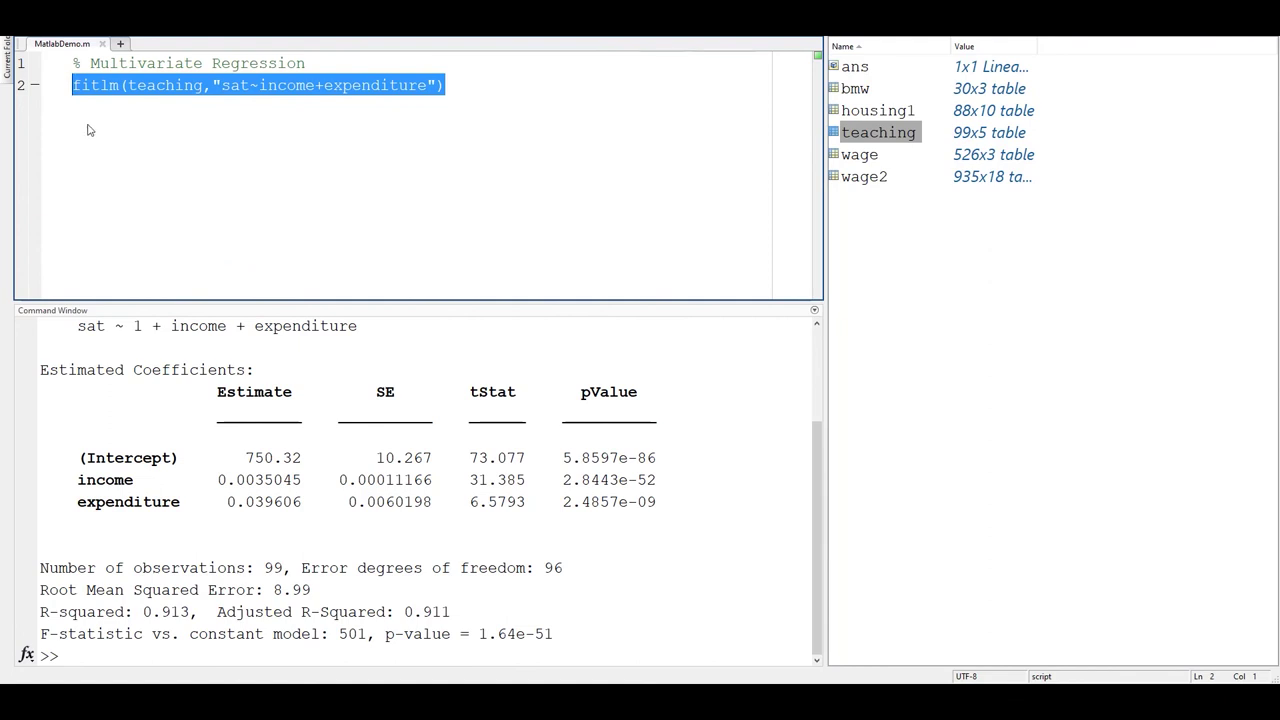
click(97, 114)
click(505, 96)
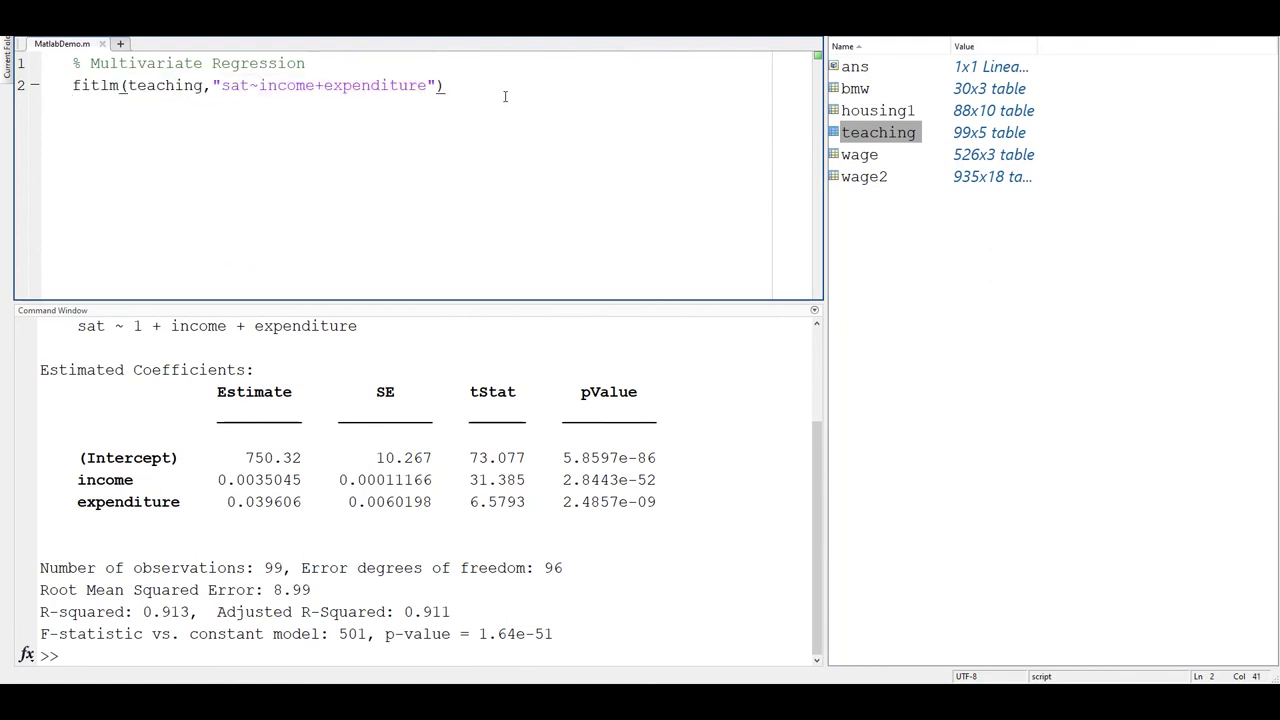
key(Return)
key(ctrl+v)
double_click(382, 107)
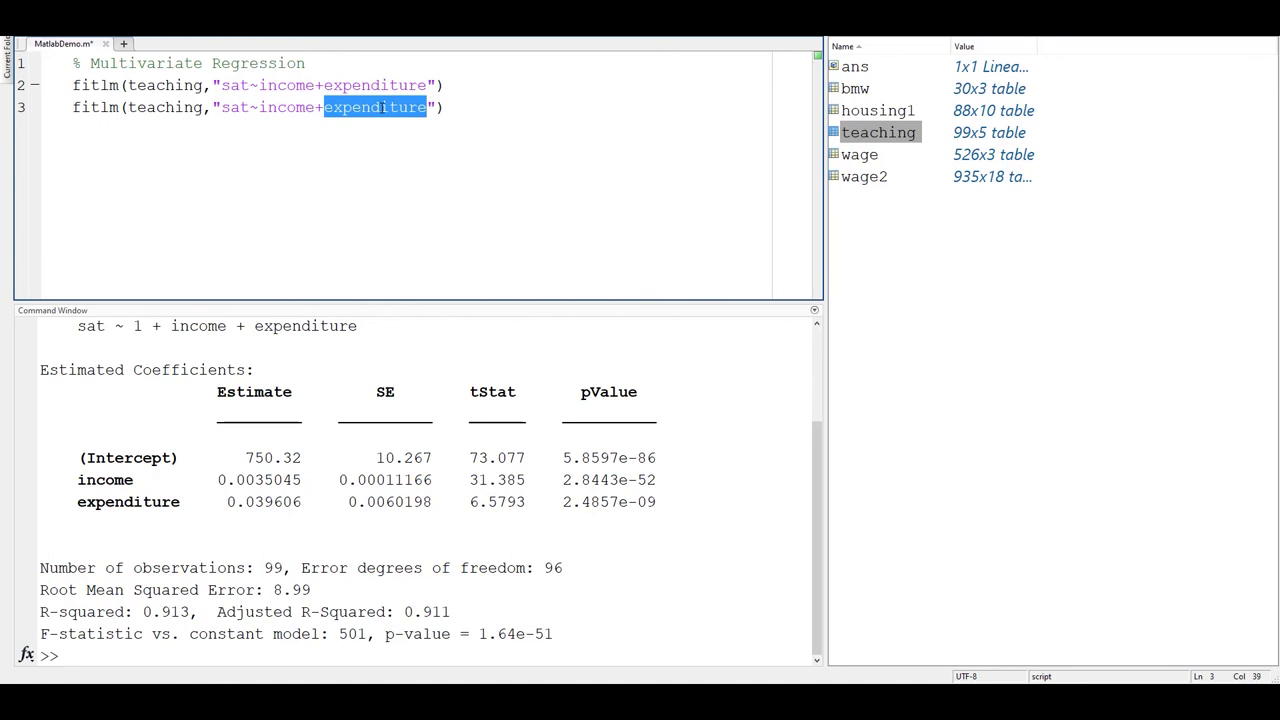
text(facu)
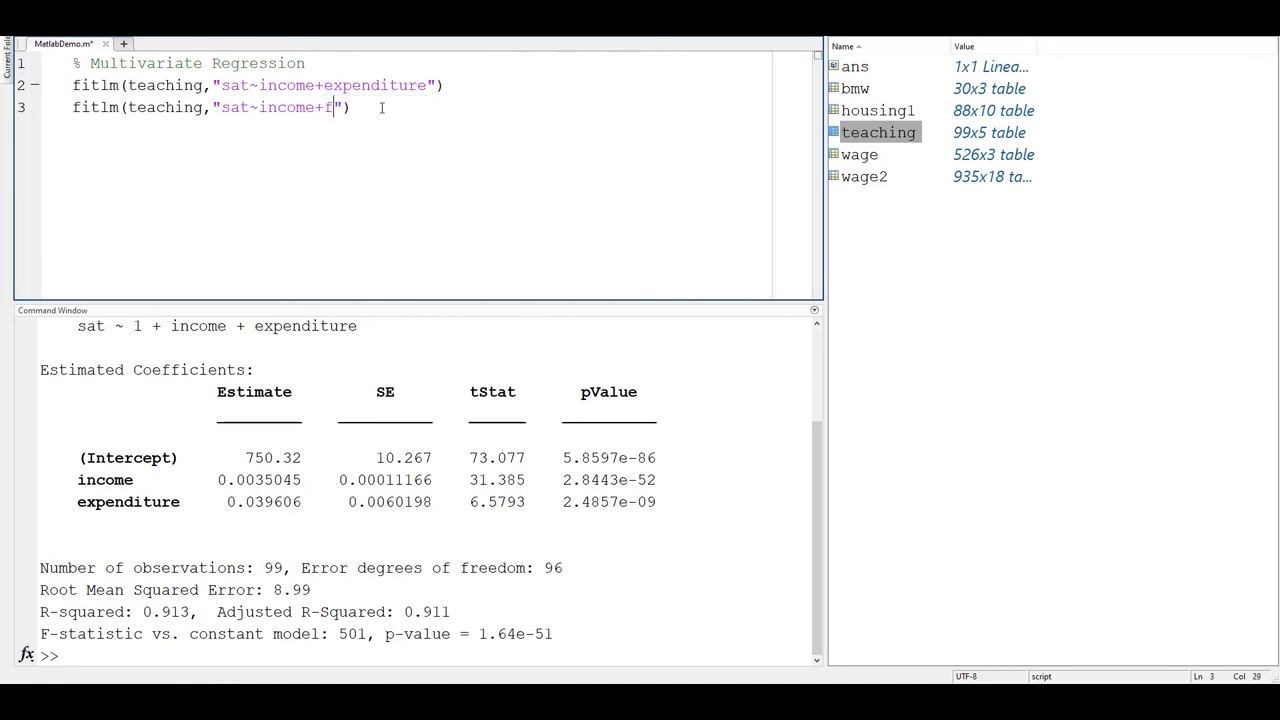
text(lty)
- Run fitlm(teaching,"sat~income+faculty") in the Command Window and compare its output with the earlier expenditure model
drag(404, 107, 103, 655)
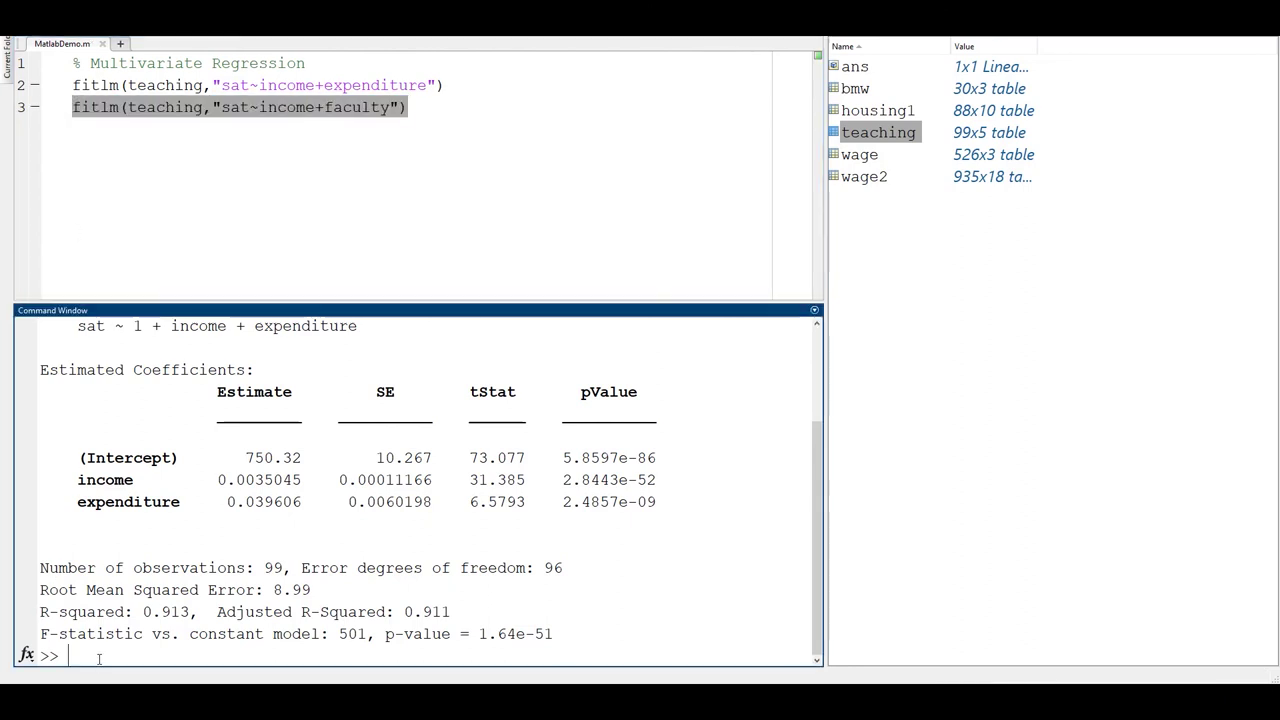
key(Return)
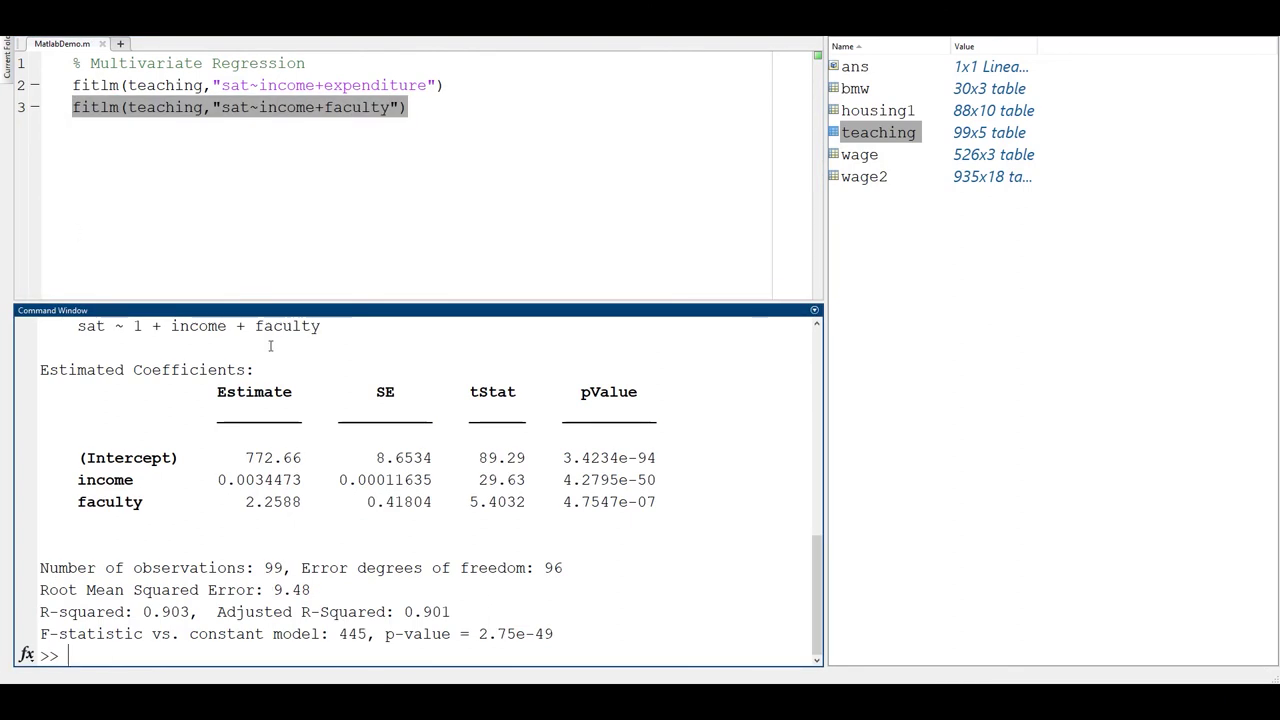
drag(445, 306, 440, 215)
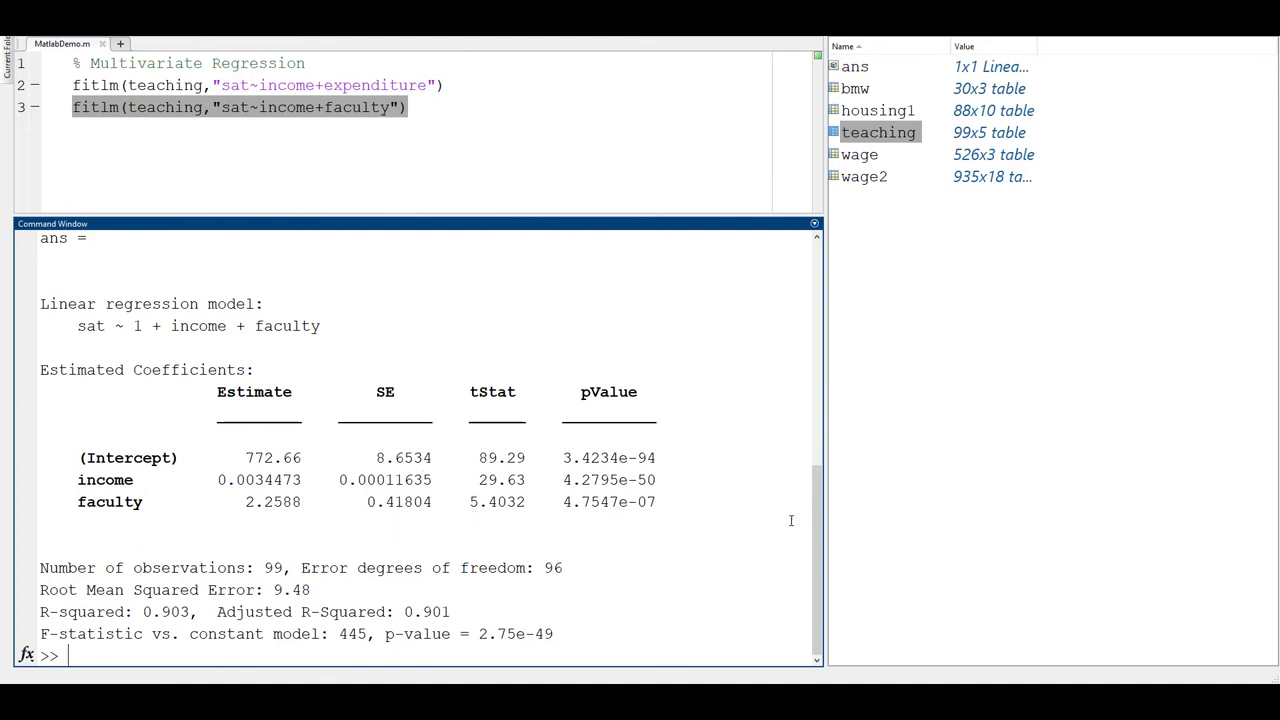
drag(820, 518, 816, 385)
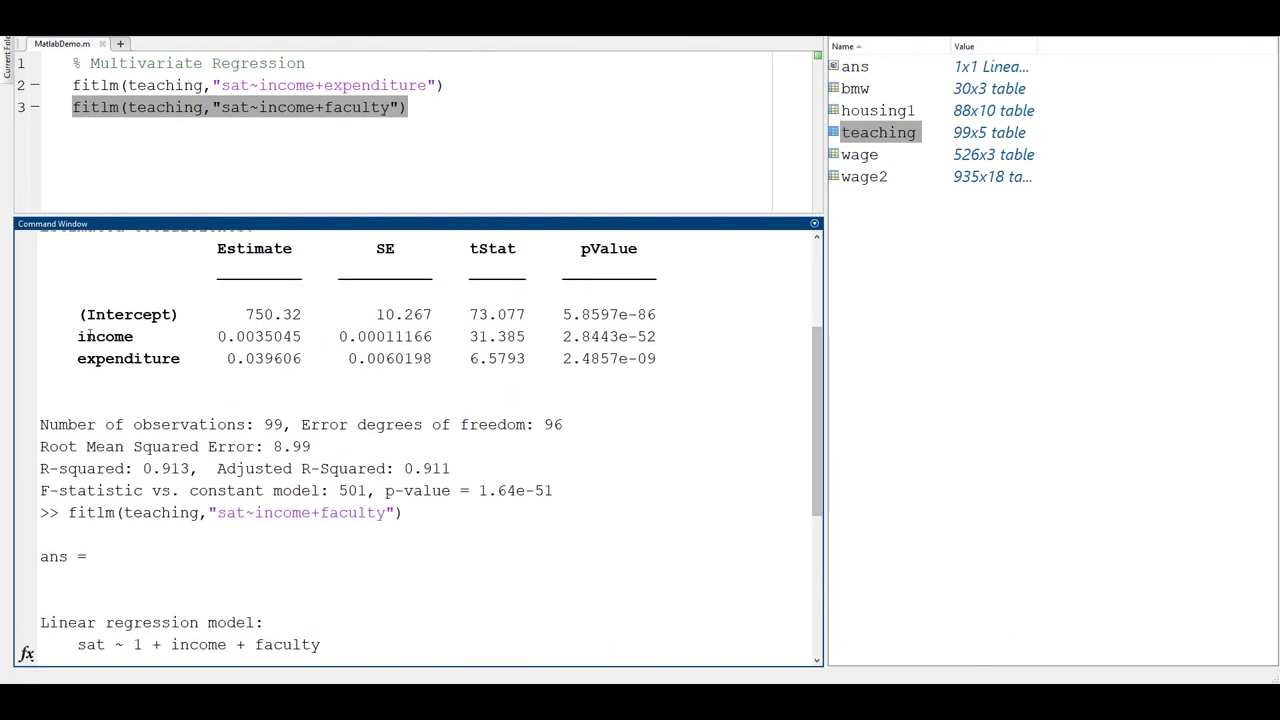
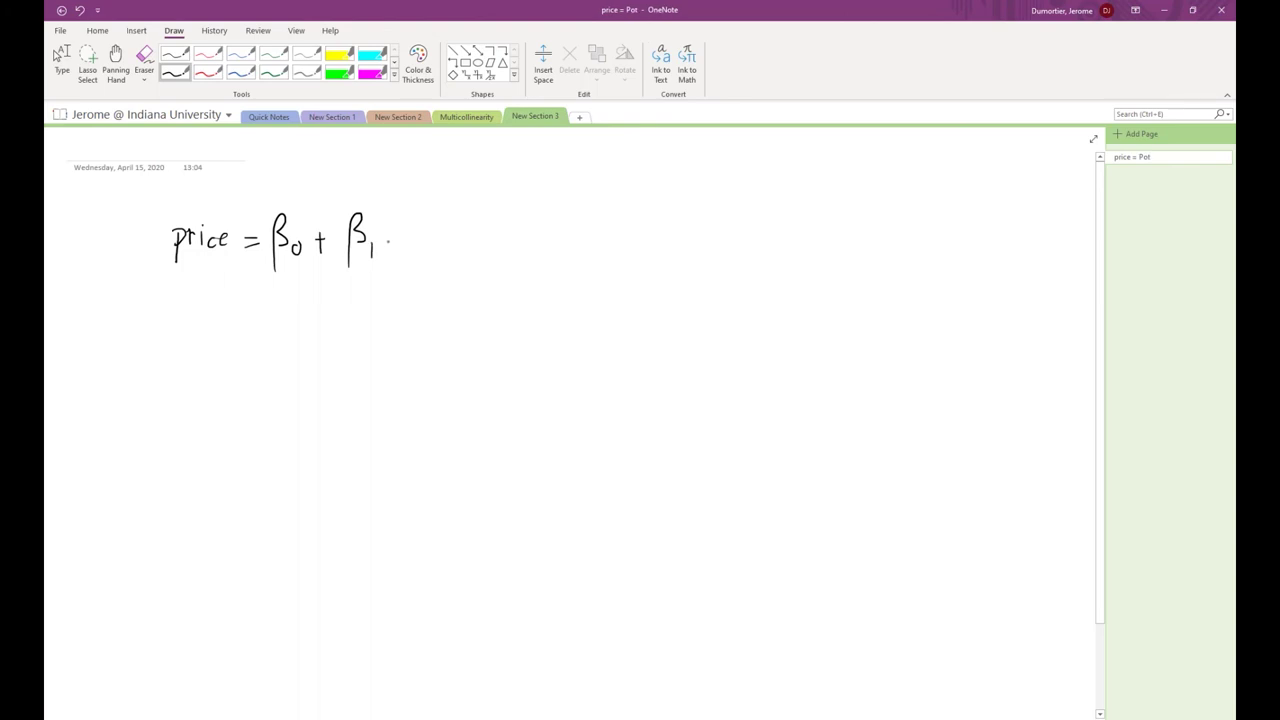
- Complete the handwritten OneNote equation as price = β0 + β1·miles + β2·AWD
drag(452, 240, 506, 237)
mouse_move(498, 229)
mouse_down()
mouse_move(538, 216)
mouse_move(542, 237)
mouse_move(581, 232)
mouse_move(590, 246)
mouse_move(592, 224)
mouse_move(623, 246)
mouse_up()
drag(621, 219, 622, 246)
drag(543, 253, 557, 269)
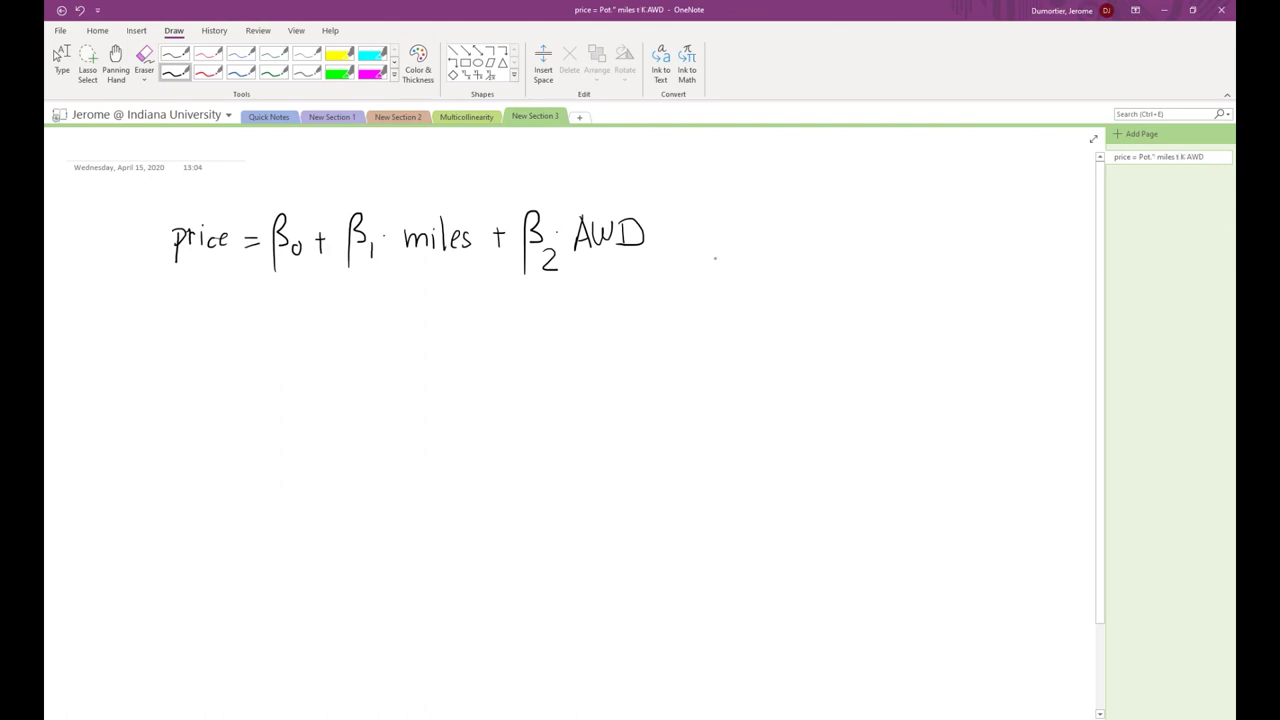
- Handwrite AWD : 0,1 in black ink beside the price equation to define the dummy variable's values
click(58, 58)
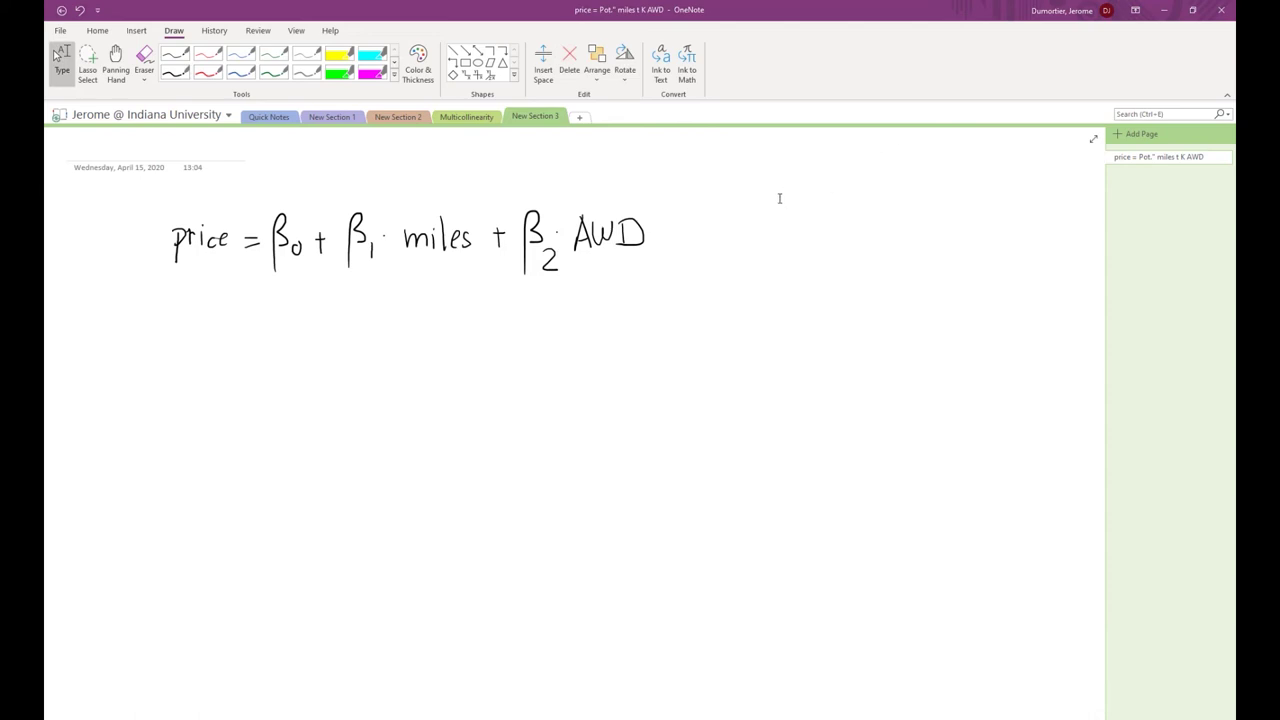
click(176, 74)
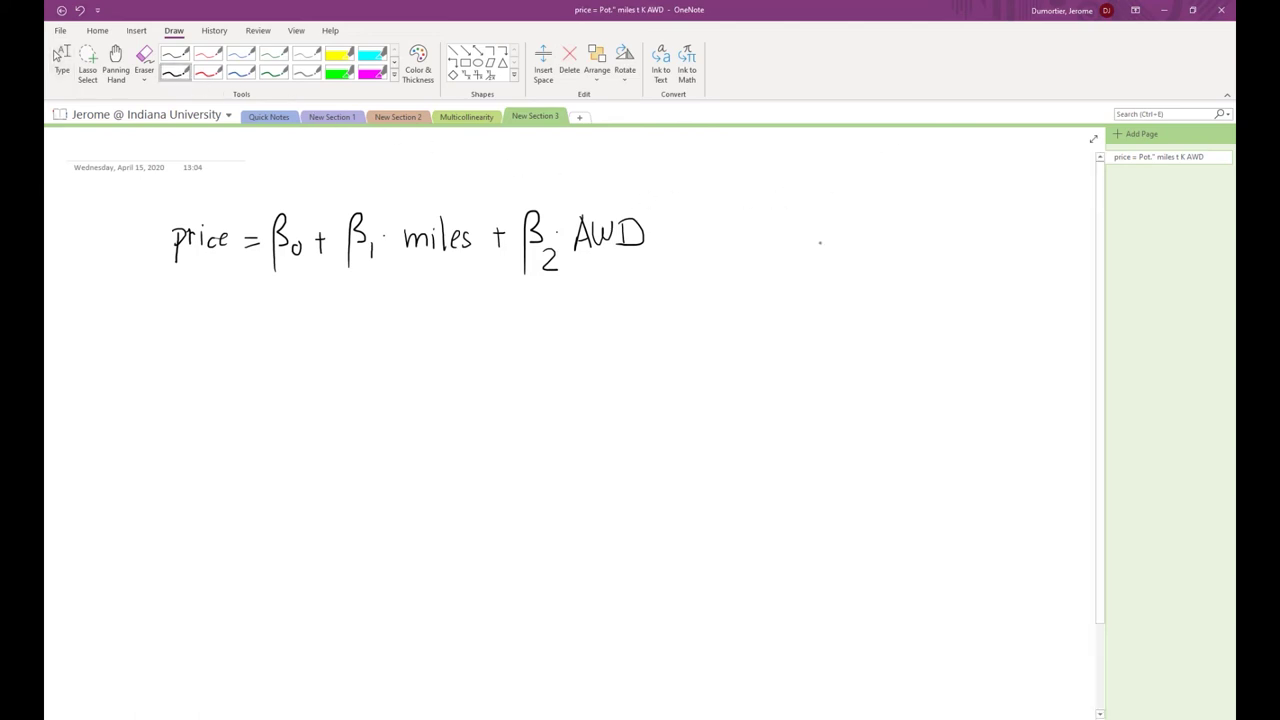
mouse_move(767, 235)
mouse_down()
mouse_move(781, 199)
mouse_move(790, 221)
mouse_up()
mouse_move(797, 208)
mouse_down()
mouse_move(806, 229)
mouse_move(822, 208)
mouse_move(822, 230)
mouse_up()
mouse_move(822, 204)
mouse_down()
mouse_move(838, 224)
mouse_move(822, 231)
mouse_move(883, 209)
mouse_move(900, 242)
mouse_move(915, 233)
mouse_up()
click(856, 222)
click(858, 226)
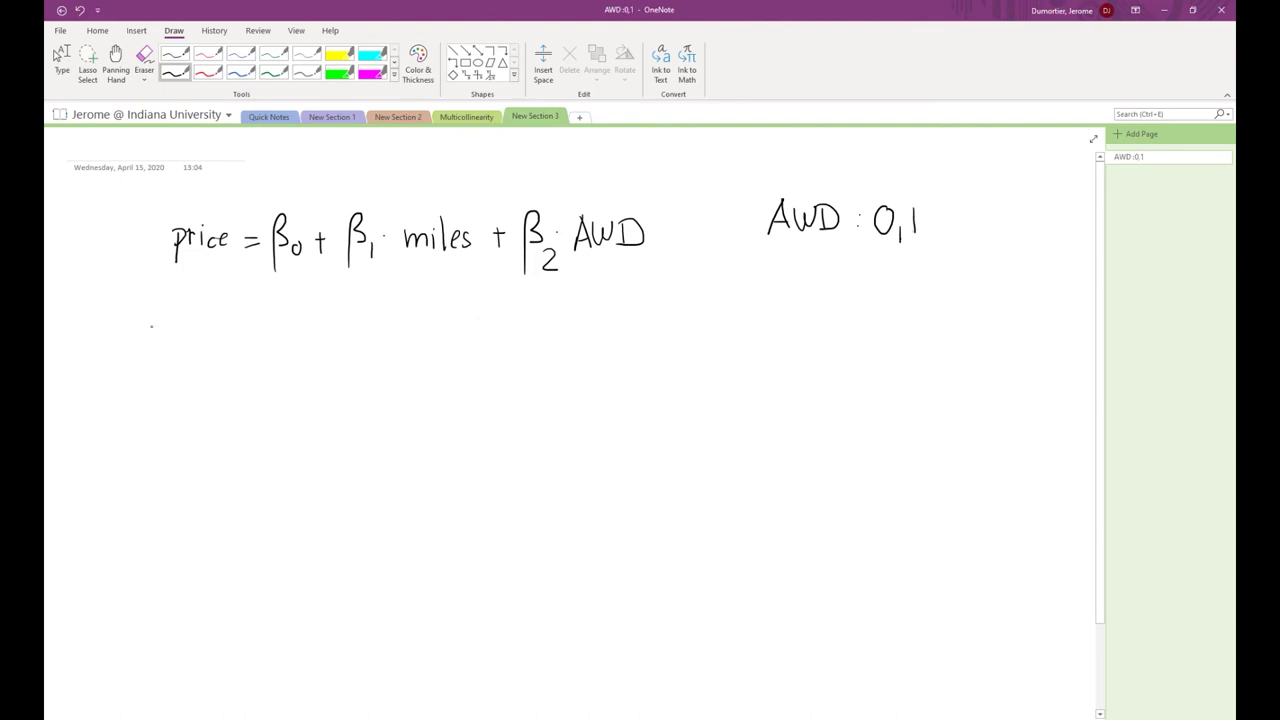
- Handwrite the case label no: AWD=0 below the price equation
drag(146, 314, 160, 336)
mouse_move(166, 320)
mouse_down()
mouse_move(207, 340)
mouse_move(230, 318)
mouse_move(240, 338)
mouse_up()
click(269, 338)
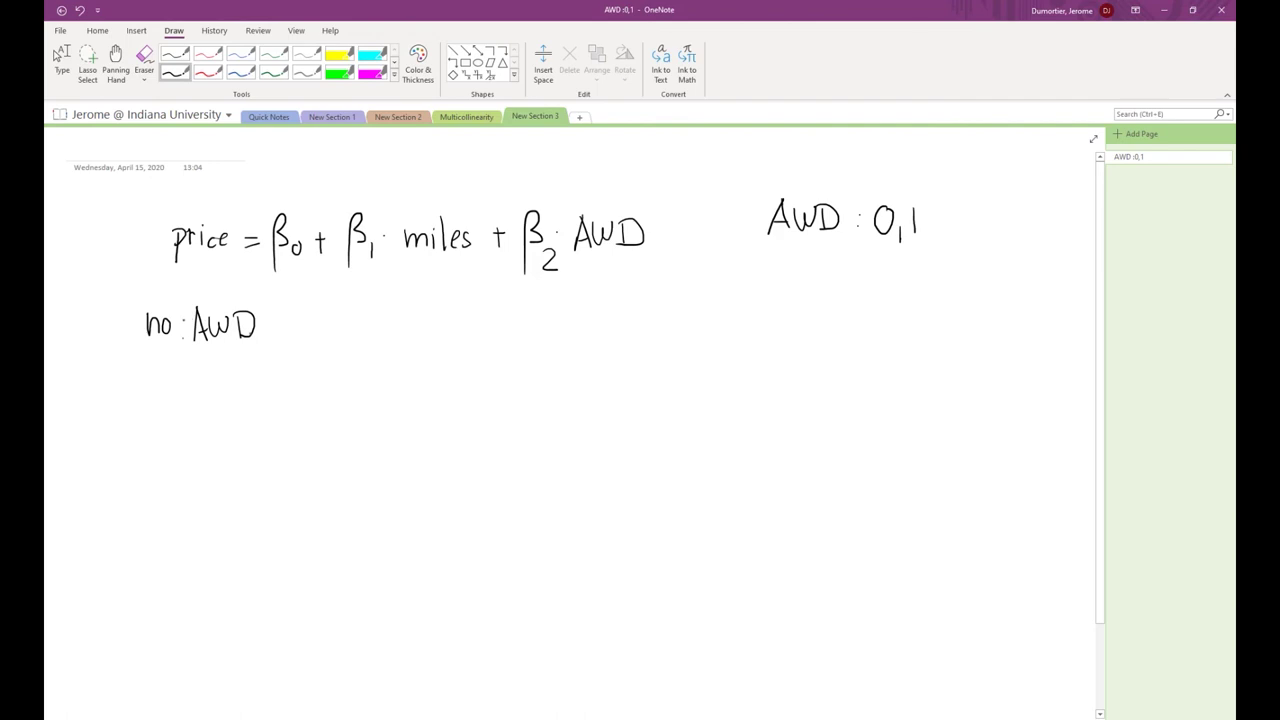
drag(262, 325, 275, 325)
drag(262, 332, 296, 312)
- Write → price = β0 + β1·miles under the AWD=0 case
mouse_move(247, 379)
mouse_down()
mouse_move(280, 383)
mouse_move(266, 394)
mouse_move(312, 418)
mouse_move(312, 396)
mouse_move(335, 382)
mouse_move(357, 396)
mouse_up()
mouse_move(362, 389)
mouse_down()
mouse_move(431, 389)
mouse_move(423, 410)
mouse_move(433, 381)
mouse_move(442, 398)
mouse_move(477, 379)
mouse_up()
mouse_move(470, 374)
mouse_down()
mouse_move(472, 393)
mouse_move(497, 376)
mouse_move(490, 390)
mouse_up()
drag(515, 386, 516, 402)
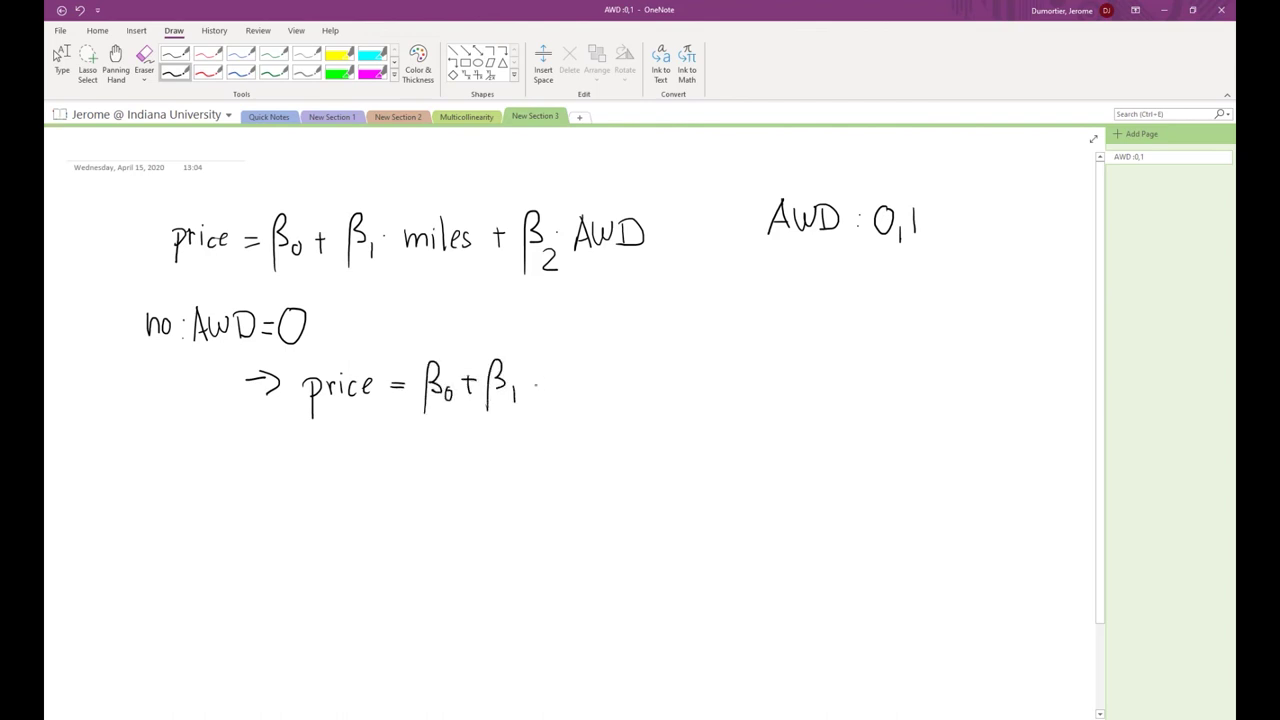
mouse_move(546, 396)
mouse_down()
mouse_move(576, 378)
mouse_move(602, 397)
mouse_up()
- Handwrite the case label yes: AWD=1 below the AWD=0 case
mouse_move(143, 469)
mouse_down()
mouse_move(153, 506)
mouse_move(178, 492)
mouse_up()
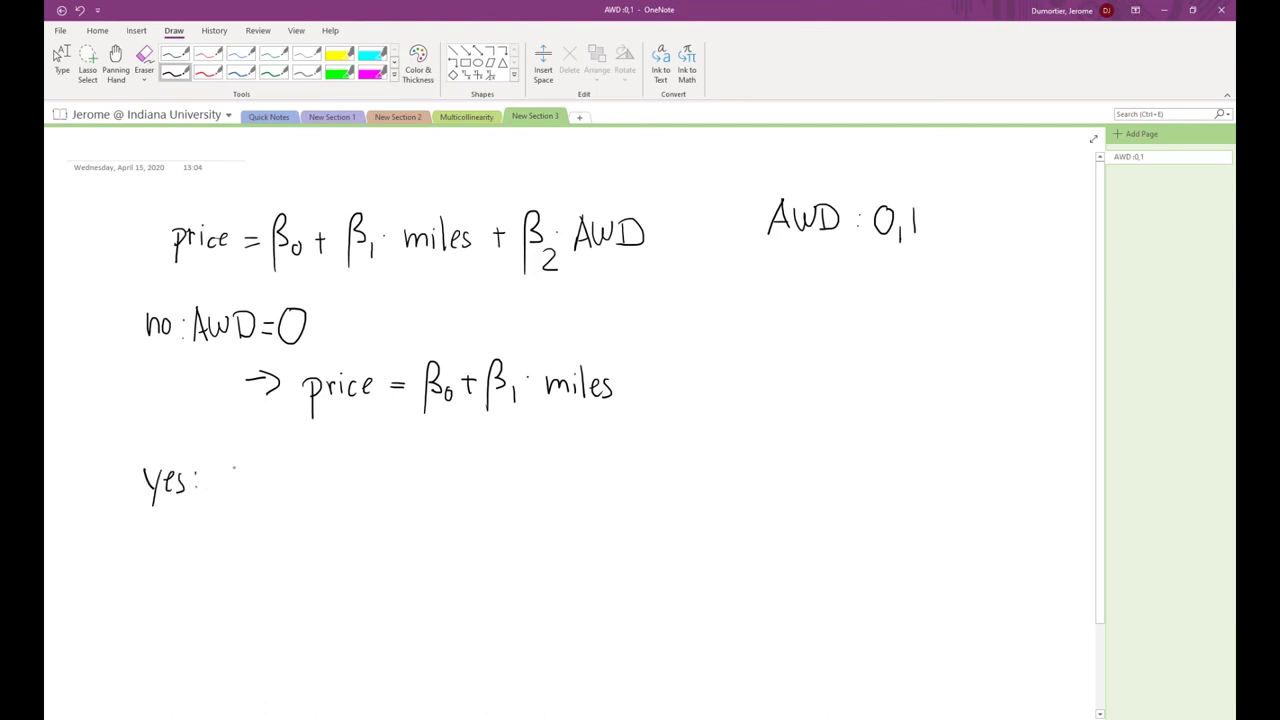
mouse_move(208, 502)
mouse_down()
mouse_move(226, 470)
mouse_move(265, 494)
mouse_up()
mouse_move(265, 470)
mouse_down()
mouse_move(266, 493)
mouse_move(316, 494)
mouse_up()
- Write → price = β0 + β1·miles + β2 under the AWD=1 case
mouse_move(255, 548)
mouse_down()
mouse_move(275, 547)
mouse_move(270, 563)
mouse_move(312, 580)
mouse_move(312, 558)
mouse_move(340, 546)
mouse_move(341, 564)
mouse_move(362, 564)
mouse_up()
mouse_move(370, 556)
mouse_down()
mouse_move(380, 564)
mouse_move(396, 546)
mouse_up()
mouse_move(387, 552)
mouse_down()
mouse_move(417, 578)
mouse_move(423, 547)
mouse_move(477, 546)
mouse_up()
mouse_move(468, 534)
mouse_down()
mouse_move(469, 558)
mouse_move(491, 566)
mouse_move(500, 552)
mouse_move(511, 566)
mouse_move(566, 557)
mouse_up()
click(521, 547)
drag(572, 526, 572, 556)
mouse_move(576, 546)
mouse_down()
mouse_move(620, 540)
mouse_move(614, 551)
mouse_move(648, 574)
mouse_up()
mouse_move(652, 520)
mouse_down()
mouse_move(653, 567)
mouse_move(685, 565)
mouse_up()
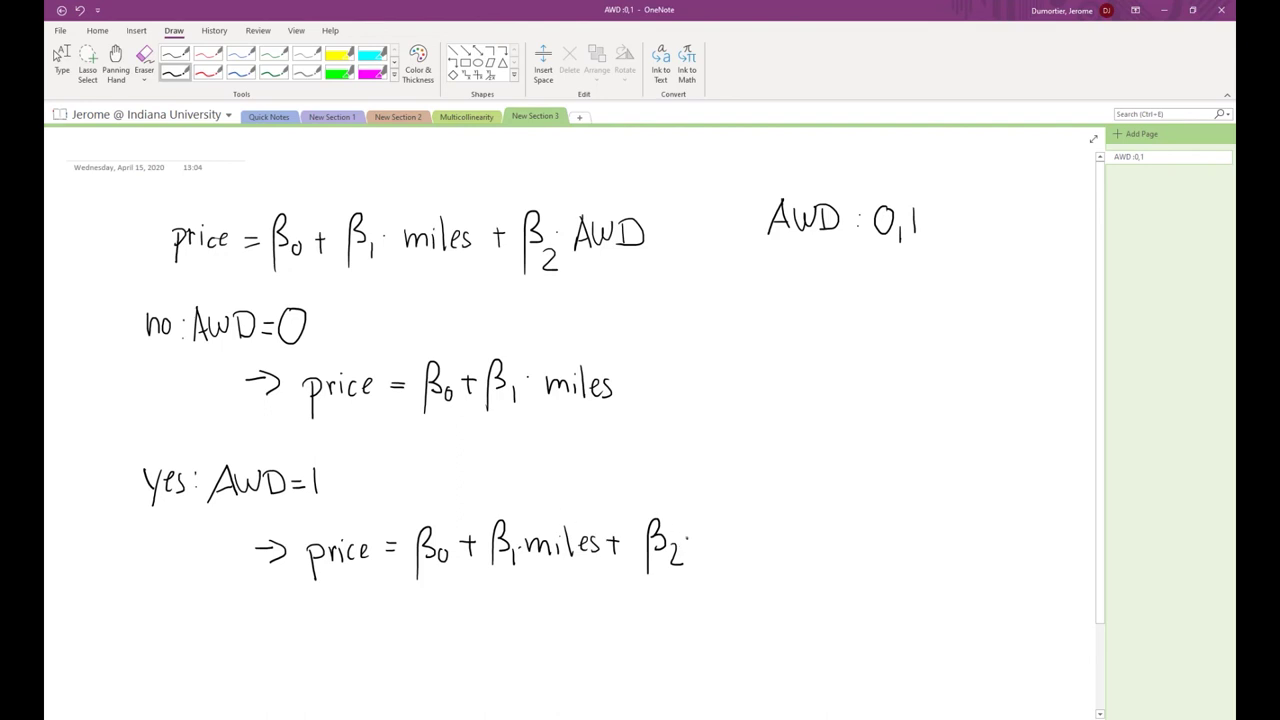
- Complete the AWD=1 equation with β2·1 and write = (β0 + β2) + β1·miles underneath
drag(707, 520, 706, 554)
mouse_move(383, 612)
mouse_down()
mouse_move(400, 612)
mouse_move(418, 646)
mouse_move(432, 618)
mouse_move(452, 638)
mouse_up()
key(ctrl+z)
mouse_move(444, 618)
mouse_down()
mouse_move(438, 634)
mouse_move(490, 600)
mouse_move(493, 624)
mouse_move(515, 621)
mouse_move(525, 636)
mouse_up()
drag(416, 586, 419, 655)
mouse_move(524, 584)
mouse_down()
mouse_move(541, 618)
mouse_move(537, 660)
mouse_move(570, 620)
mouse_move(560, 634)
mouse_move(589, 648)
mouse_up()
mouse_move(591, 598)
mouse_down()
mouse_move(613, 640)
mouse_move(641, 612)
mouse_move(657, 627)
mouse_move(688, 624)
mouse_up()
click(624, 624)
click(663, 606)
drag(697, 612, 694, 627)
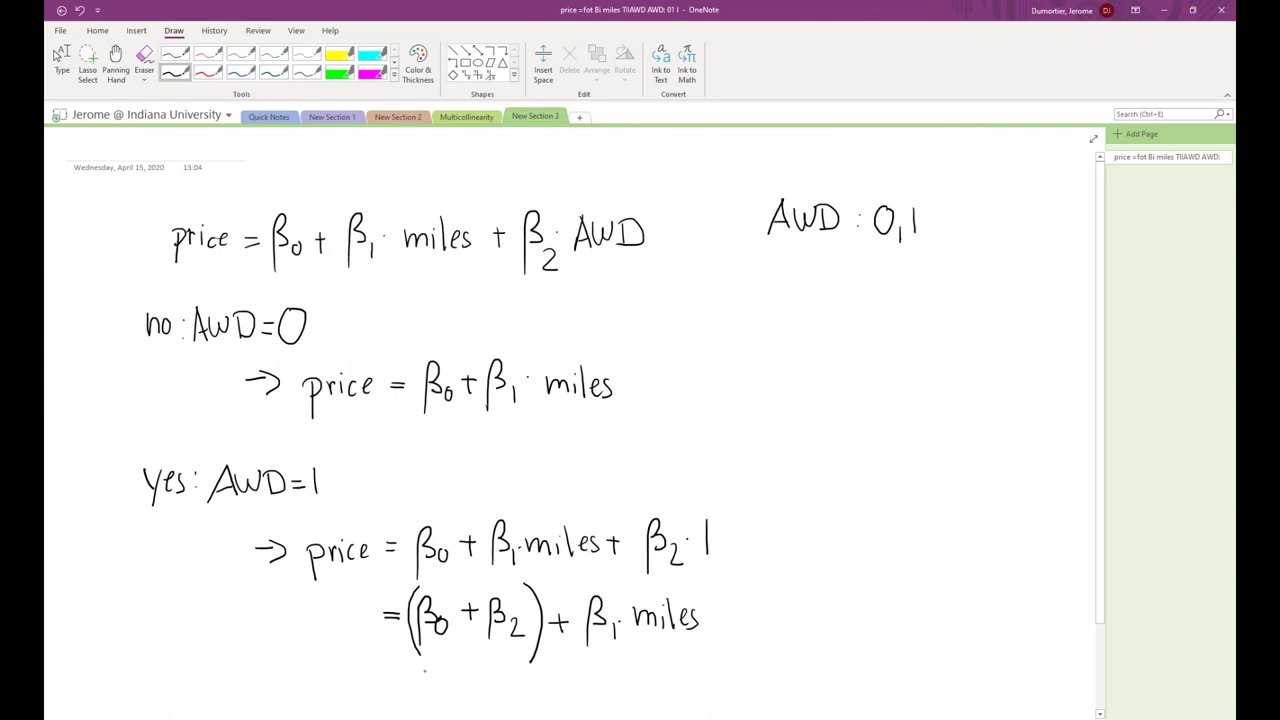
- Draw a curly brace under (β0 + β2) and handwrite "new intercept" below it
drag(423, 664, 512, 666)
click(62, 60)
scroll(776, 567, down, 2)
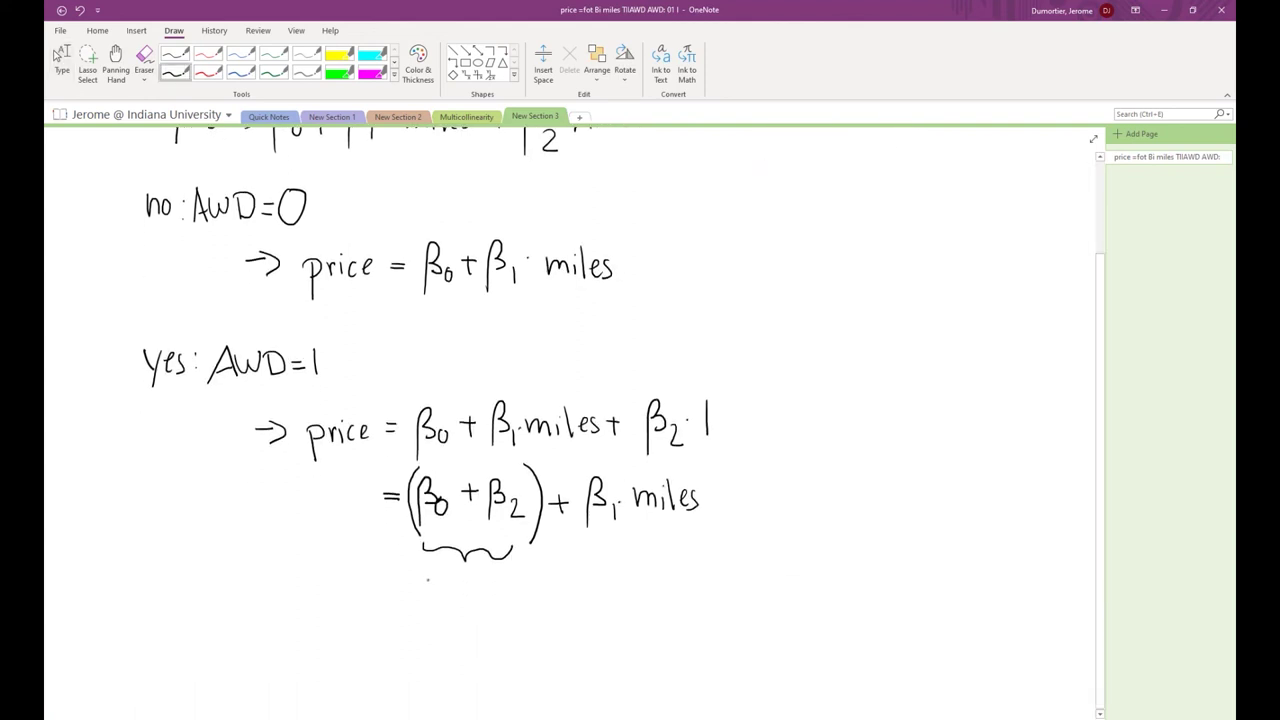
mouse_move(420, 578)
mouse_down()
mouse_move(433, 598)
mouse_move(466, 580)
mouse_move(482, 604)
mouse_move(499, 603)
mouse_up()
mouse_move(505, 572)
mouse_down()
mouse_move(507, 603)
mouse_move(514, 588)
mouse_up()
drag(515, 593, 538, 603)
drag(549, 595, 557, 603)
mouse_move(562, 584)
mouse_down()
mouse_move(563, 611)
mouse_move(567, 601)
mouse_up()
mouse_move(580, 570)
mouse_down()
mouse_move(580, 604)
mouse_move(590, 589)
mouse_up()
click(56, 52)
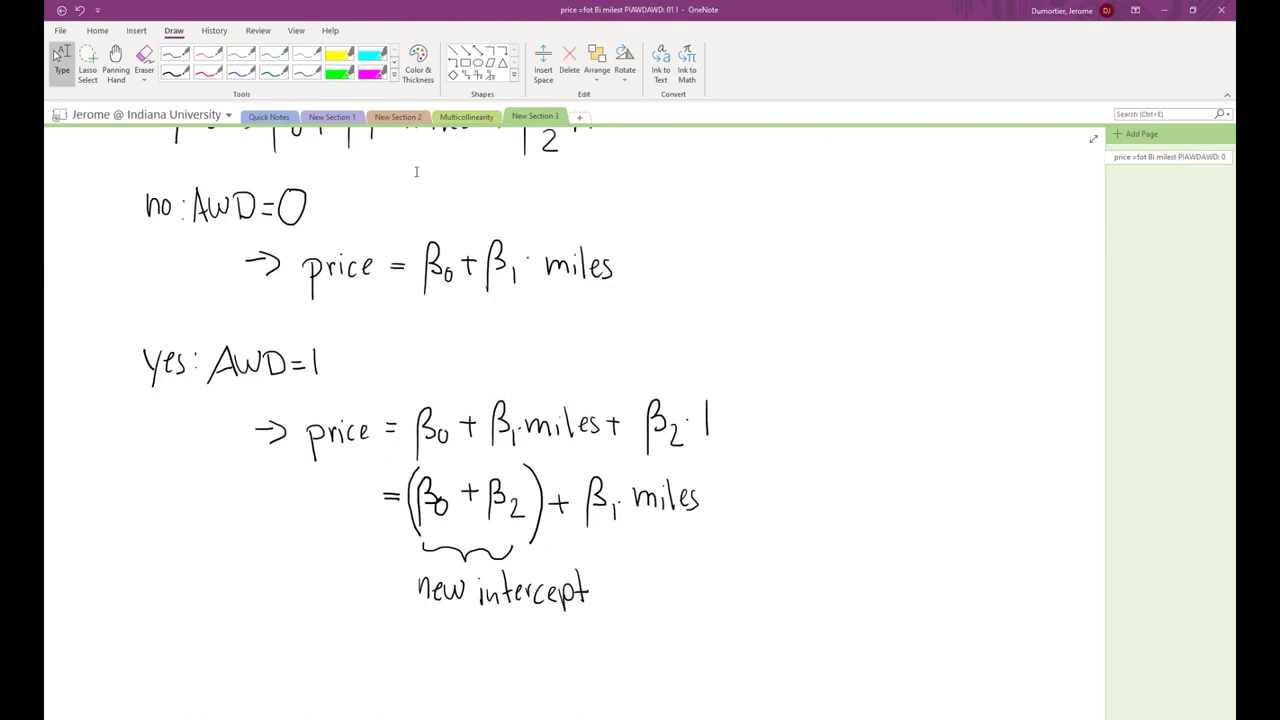
- Add a new notebook section and draw an L-shaped pair of graph axes on its blank page
click(579, 117)
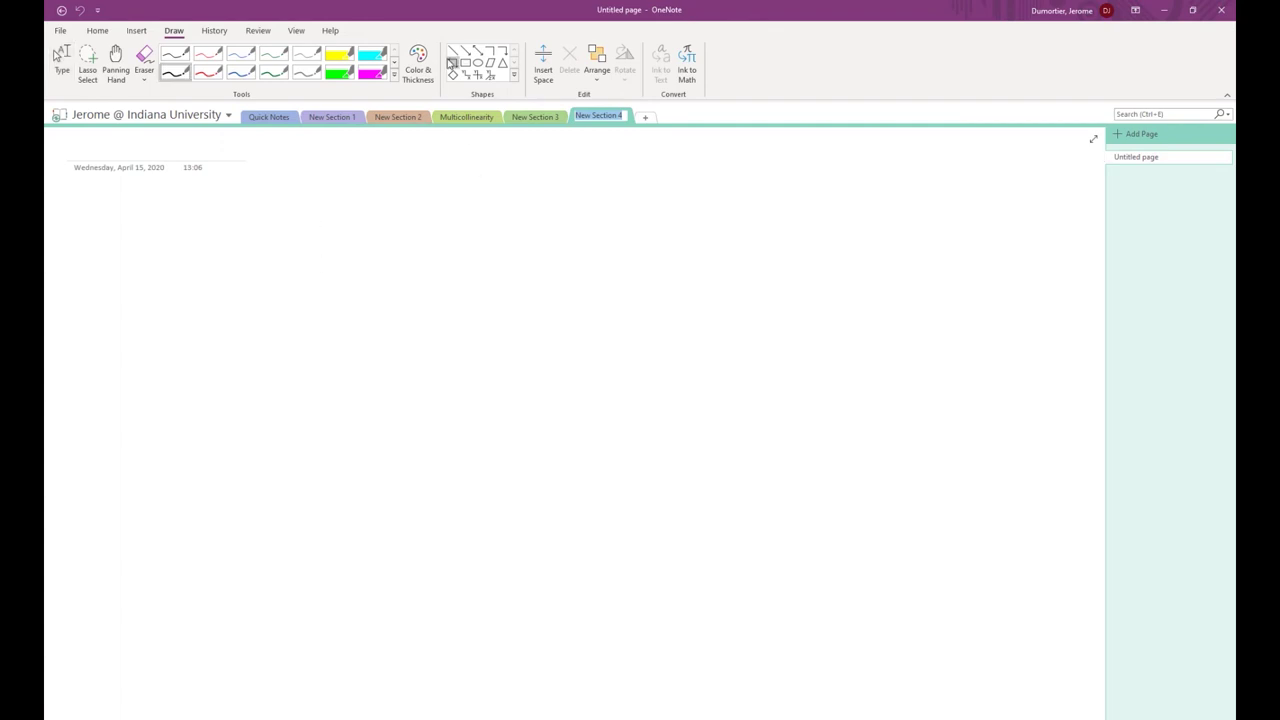
click(465, 77)
drag(311, 303, 776, 587)
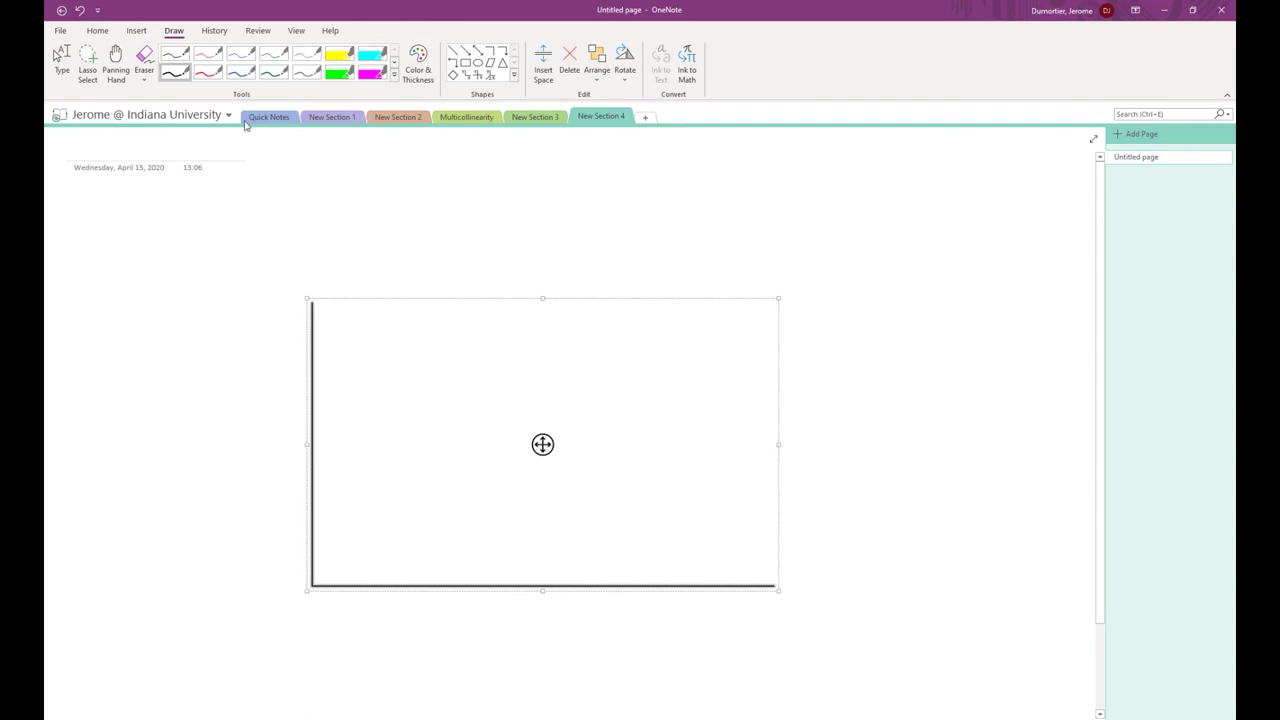
- Handwrite the axis labels in black: price on the vertical axis and miles on the horizontal axis
click(174, 72)
drag(259, 277, 259, 302)
mouse_move(252, 280)
mouse_down()
mouse_move(259, 292)
mouse_move(273, 281)
mouse_up()
mouse_move(277, 284)
mouse_down()
mouse_move(277, 296)
mouse_move(313, 295)
mouse_up()
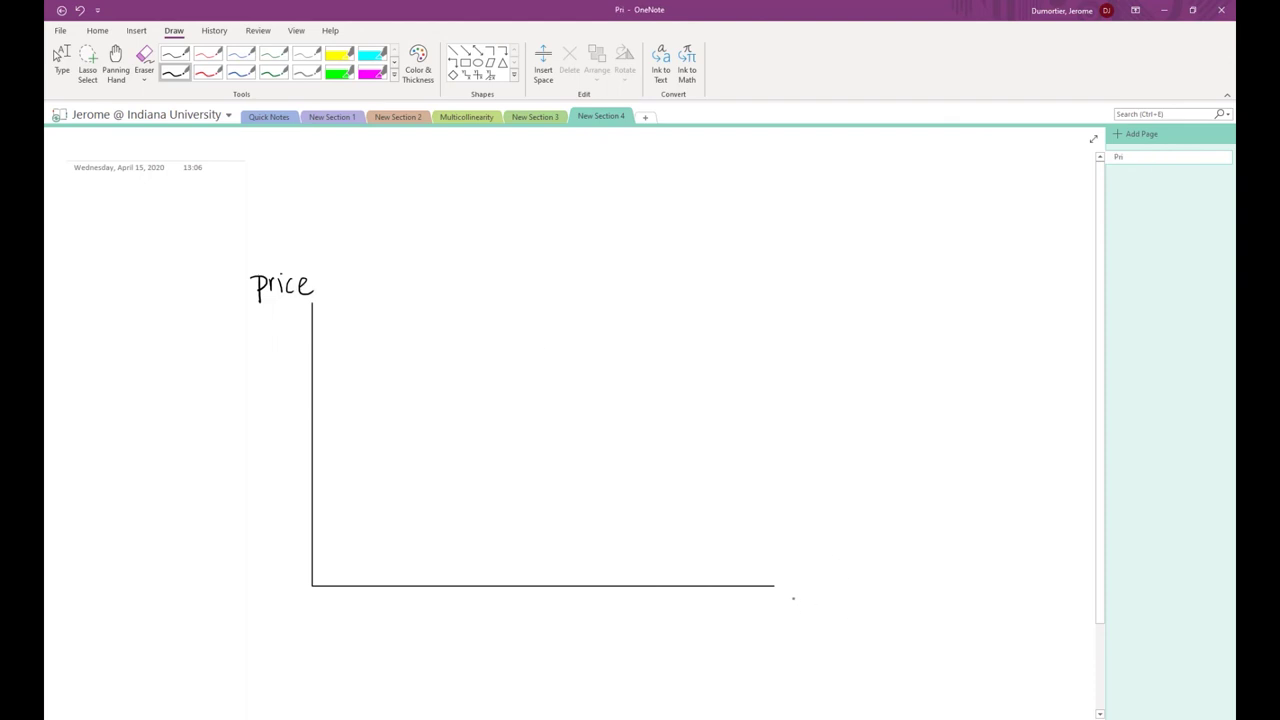
drag(789, 603, 842, 602)
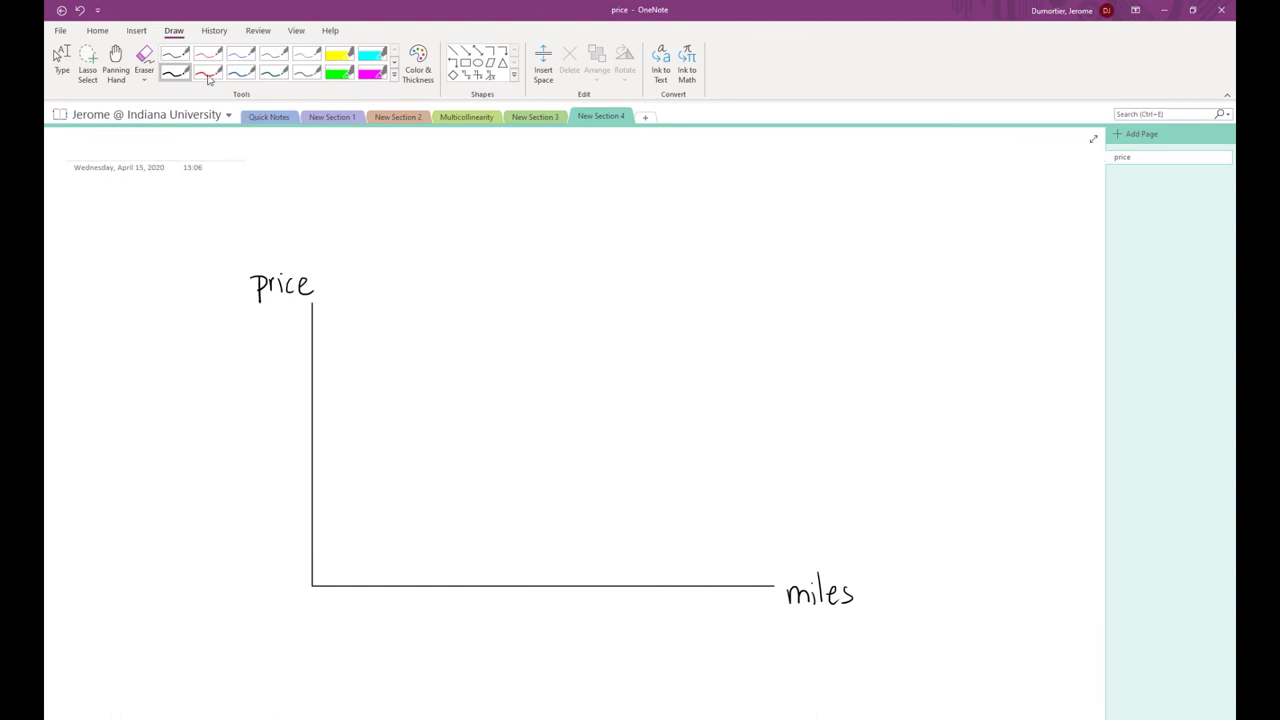
- Handwrite the legend "with AWD" in blue and plot eight blue crosses sloping downward across the upper part of the graph
click(244, 74)
mouse_move(751, 205)
mouse_down()
mouse_move(786, 212)
mouse_move(796, 200)
mouse_move(816, 231)
mouse_move(849, 194)
mouse_move(860, 231)
mouse_move(877, 204)
mouse_move(892, 230)
mouse_up()
drag(891, 203, 894, 232)
drag(401, 324, 413, 343)
drag(413, 324, 400, 343)
drag(411, 392, 421, 404)
drag(421, 391, 412, 404)
drag(484, 364, 503, 444)
drag(568, 400, 578, 419)
drag(579, 401, 567, 418)
mouse_move(585, 465)
mouse_down()
mouse_move(595, 483)
mouse_move(584, 481)
mouse_up()
mouse_move(655, 437)
mouse_down()
mouse_move(663, 455)
mouse_move(653, 449)
mouse_up()
drag(678, 499, 680, 511)
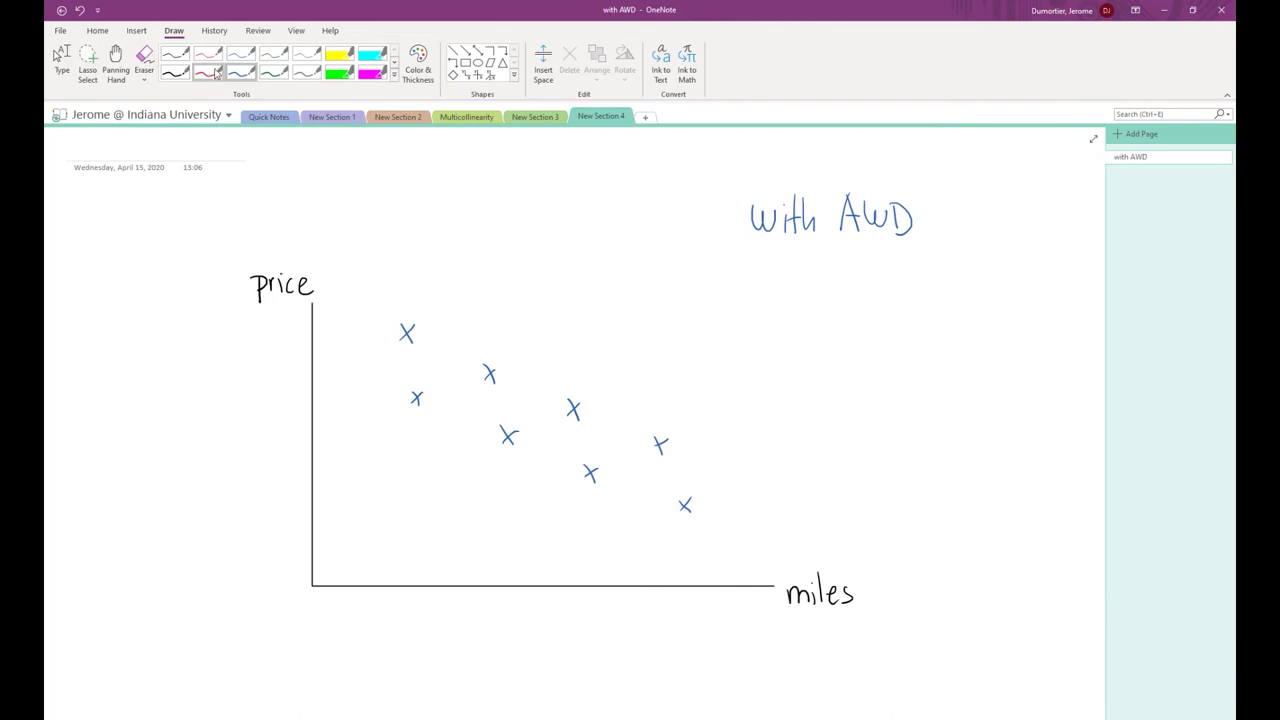
- Plot seven red crosses sloping downward below the blue ones
click(208, 72)
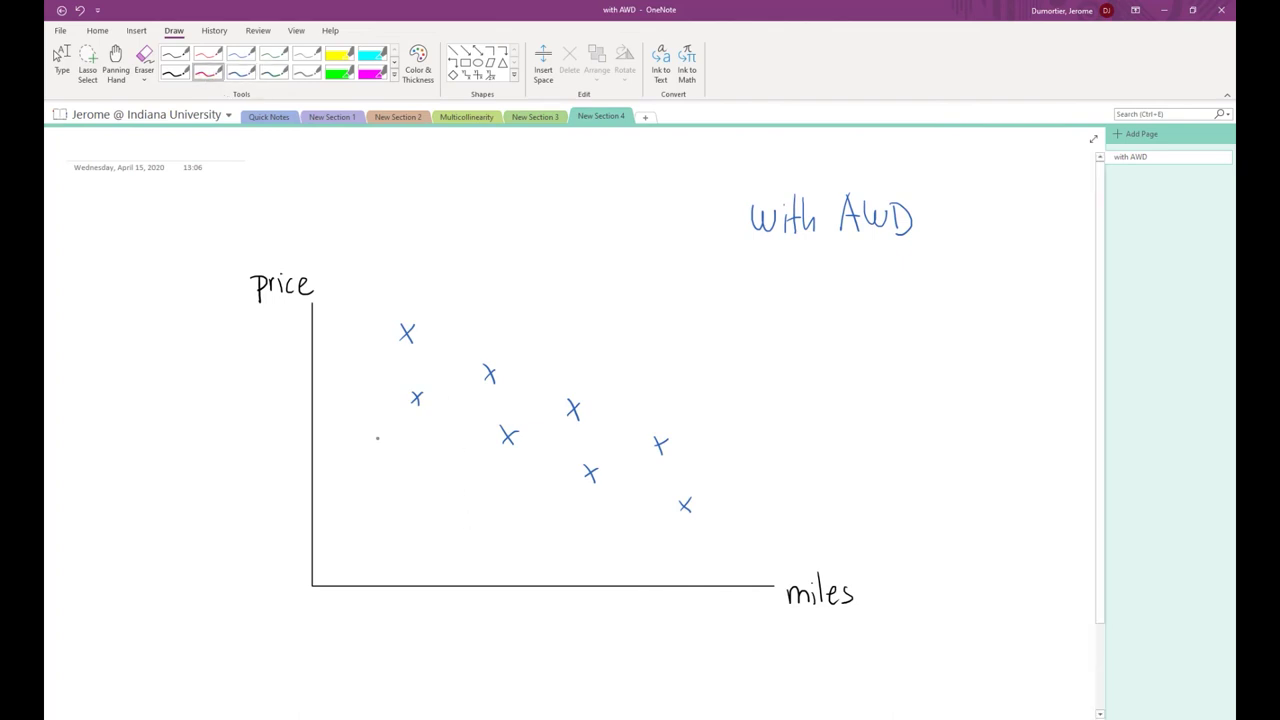
drag(384, 437, 406, 503)
drag(460, 469, 453, 493)
drag(450, 484, 465, 474)
mouse_move(494, 516)
mouse_down()
mouse_move(488, 533)
mouse_move(500, 516)
mouse_up()
mouse_move(538, 487)
mouse_down()
mouse_move(530, 515)
mouse_move(542, 496)
mouse_move(578, 545)
mouse_up()
mouse_move(571, 541)
mouse_down()
mouse_move(588, 532)
mouse_move(627, 575)
mouse_up()
drag(614, 569, 633, 547)
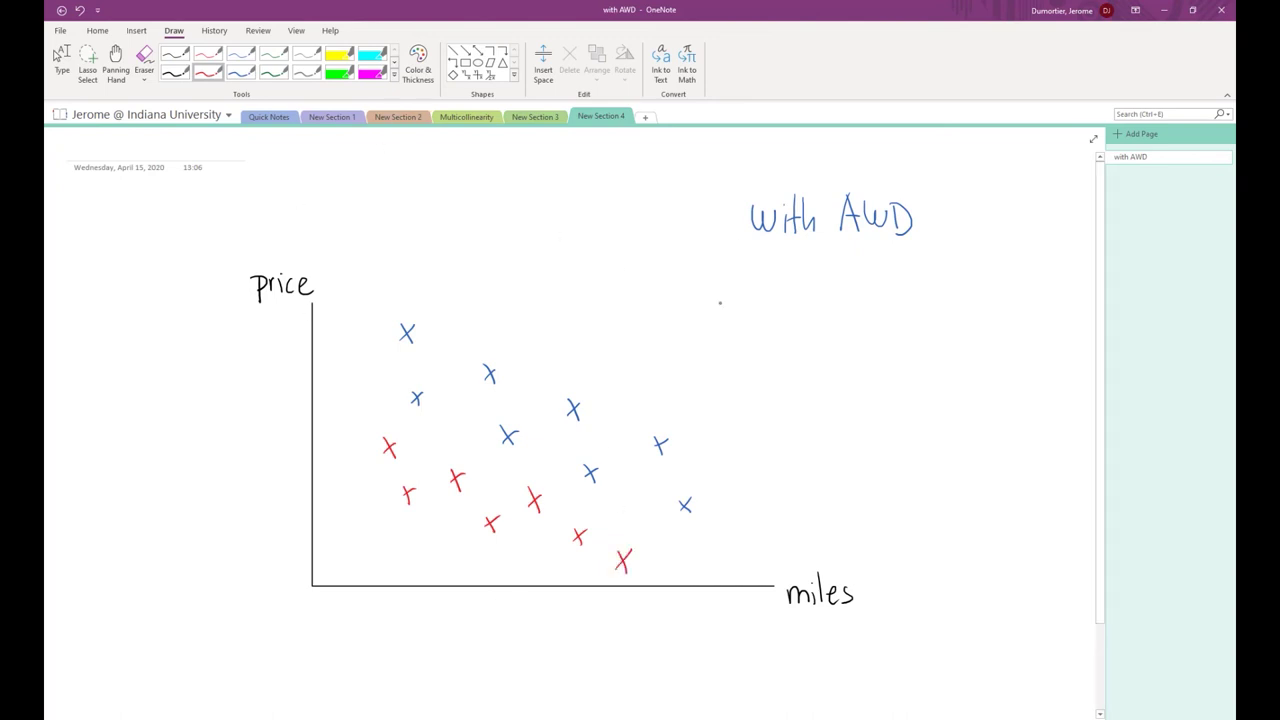
- Handwrite "no AWD" in red under the blue legend and draw a straight red line from the price axis through the red crosses
drag(757, 265, 767, 292)
mouse_move(782, 274)
mouse_down()
mouse_move(772, 277)
mouse_move(836, 263)
mouse_move(846, 297)
mouse_up()
drag(836, 288, 878, 274)
drag(888, 272, 892, 298)
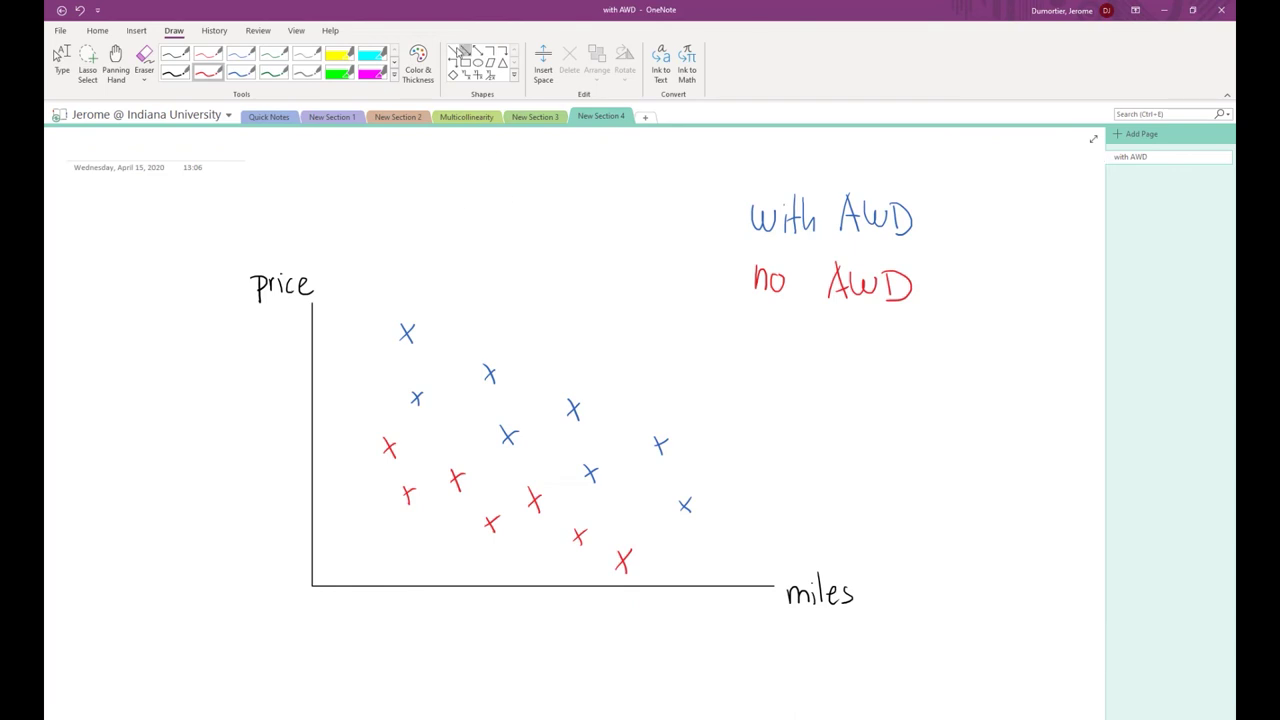
click(453, 50)
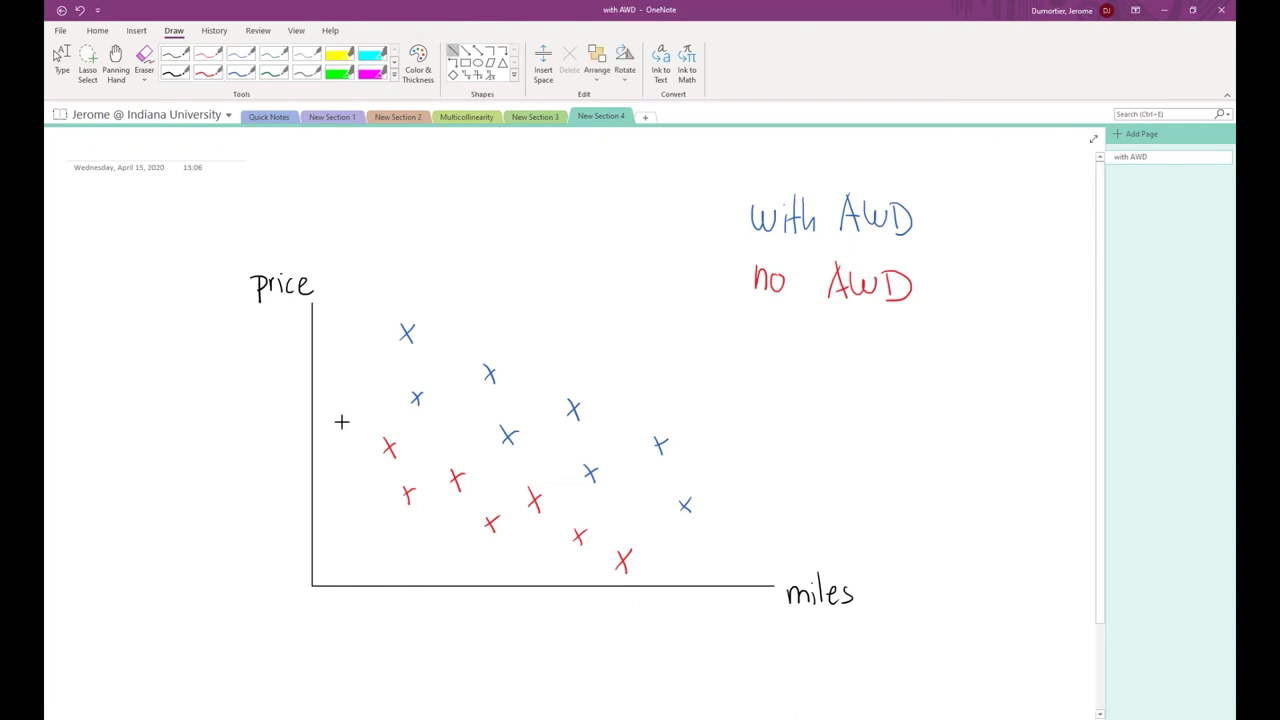
drag(313, 421, 643, 569)
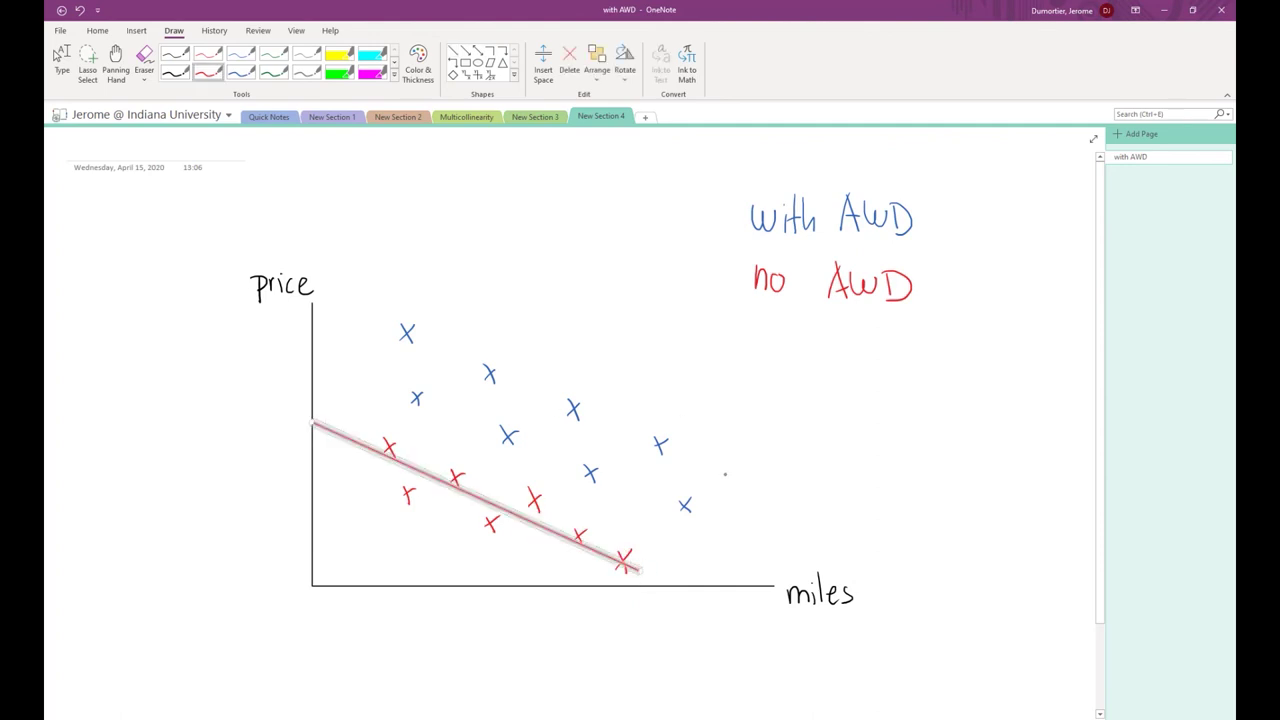
click(452, 53)
drag(313, 316, 747, 511)
key(Delete)
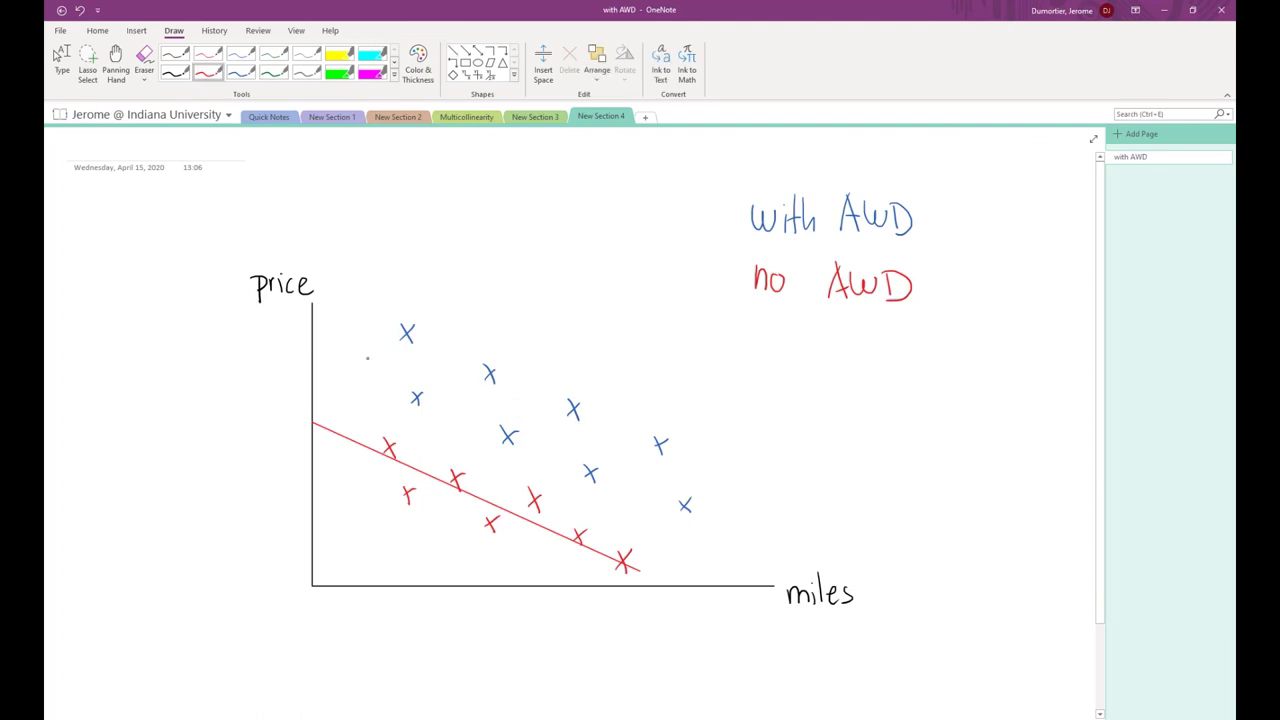
- Draw a straight blue line from the price axis through the blue crosses, parallel to the red line
click(241, 72)
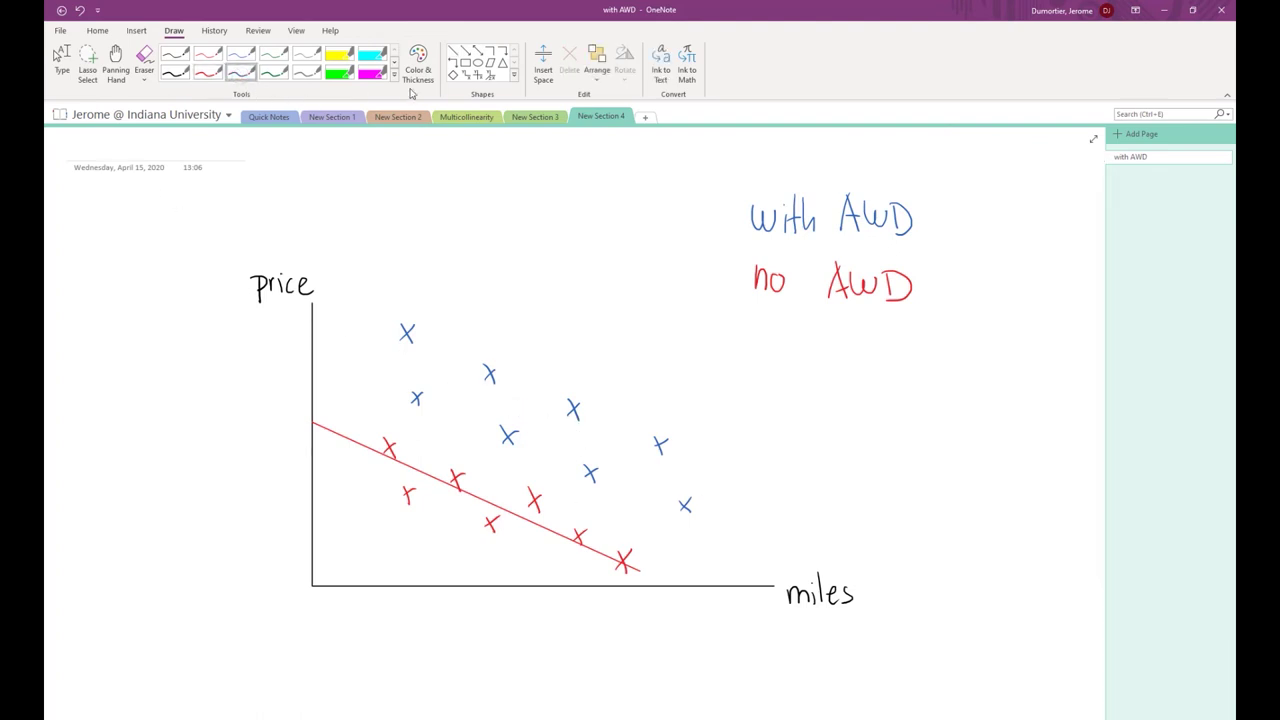
click(453, 50)
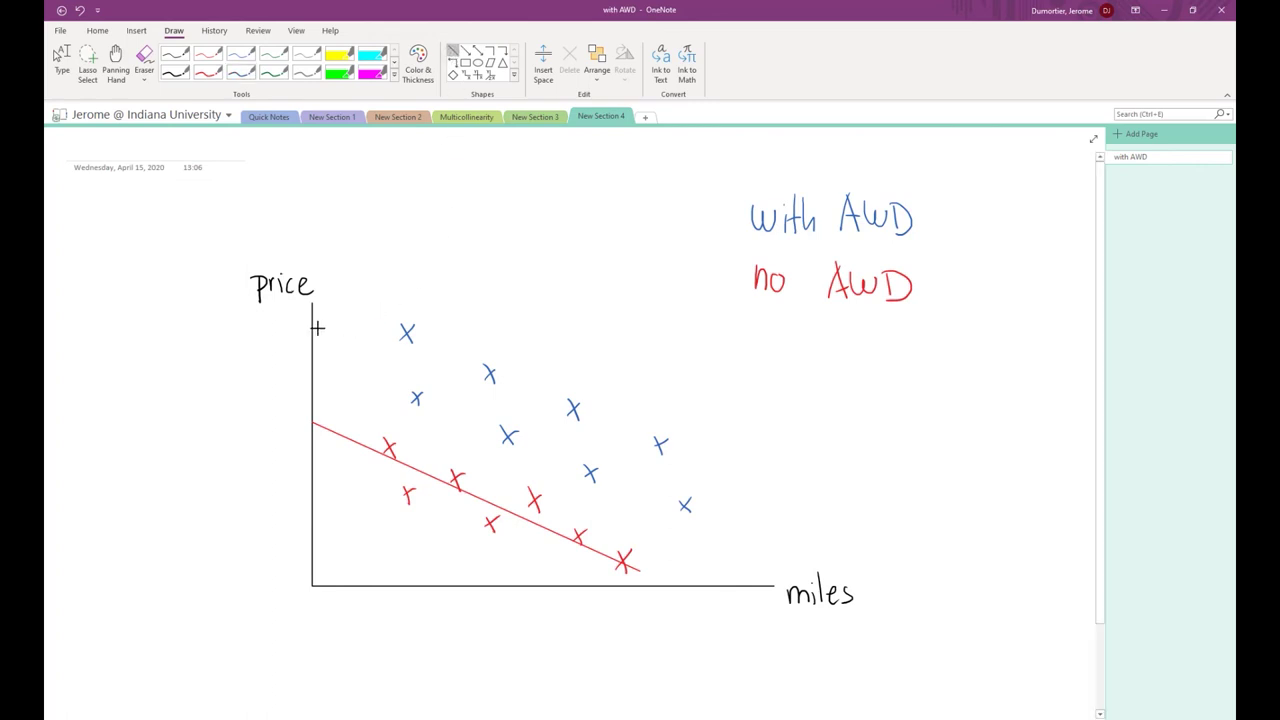
drag(314, 319, 744, 511)
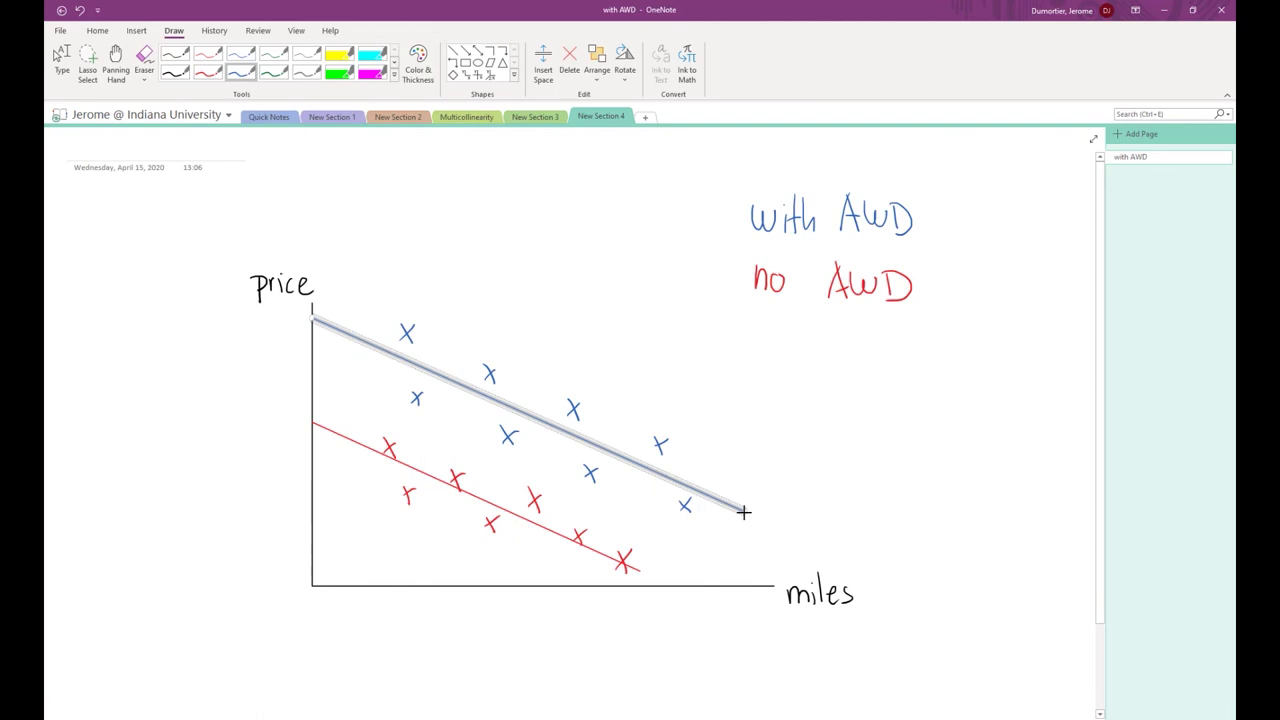
key(Escape)
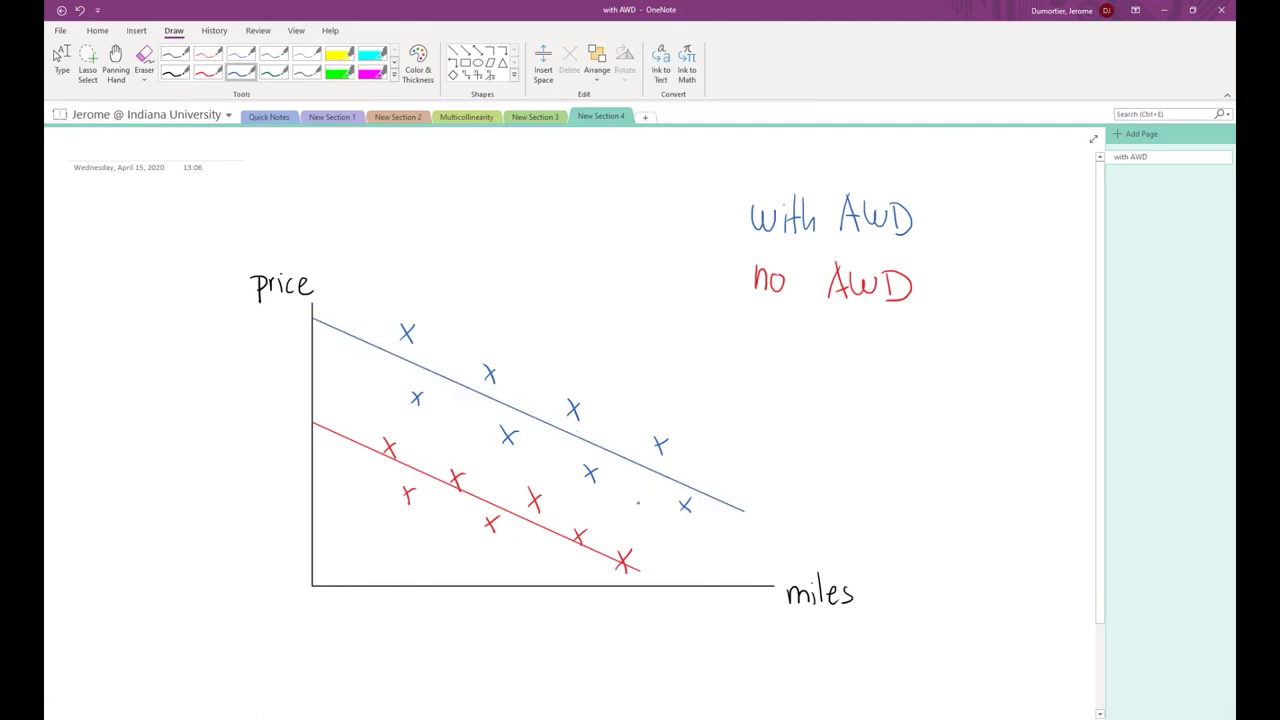
- Brace the red line's intercept in red as β0 and the gap between both intercepts in blue as β1
click(536, 117)
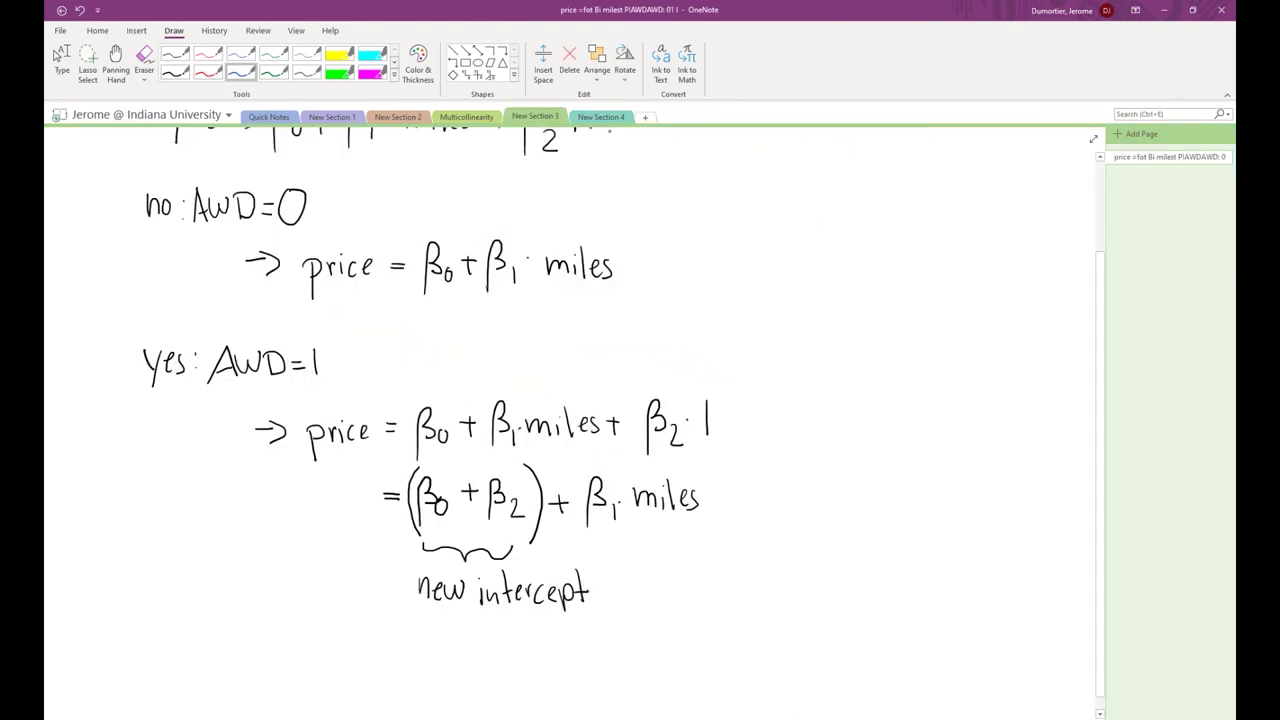
click(603, 117)
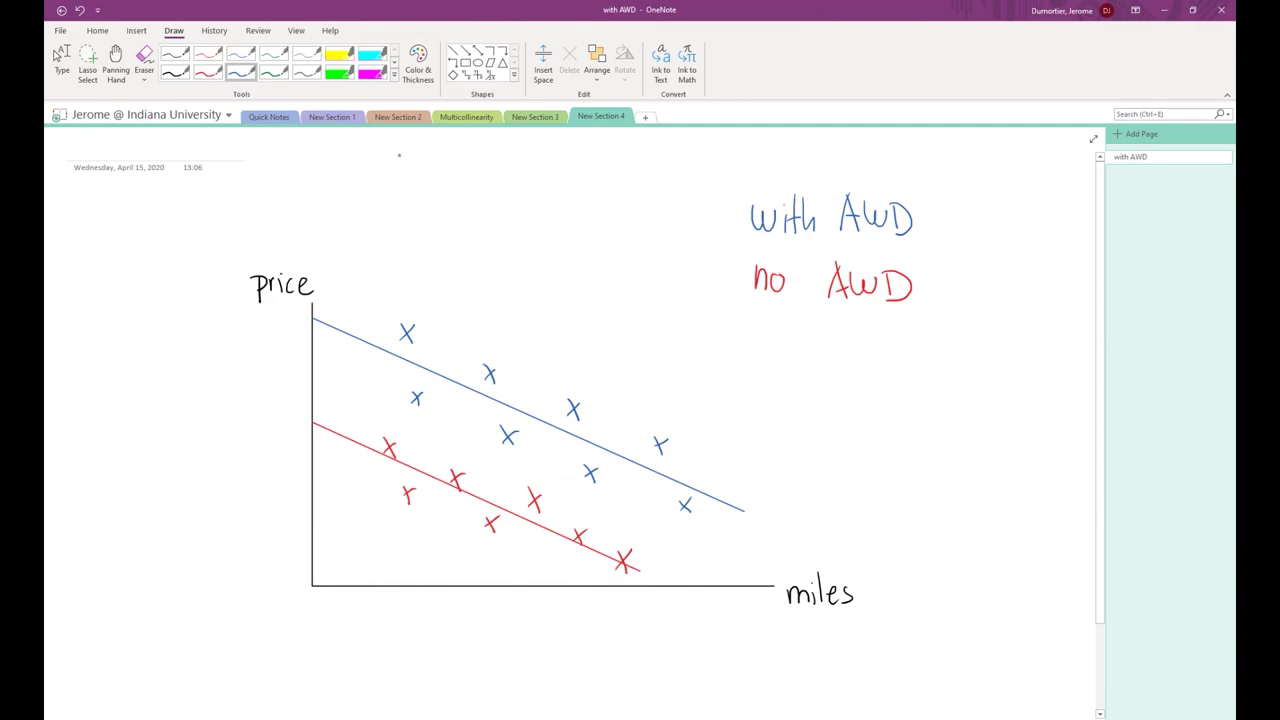
click(208, 72)
drag(305, 420, 290, 578)
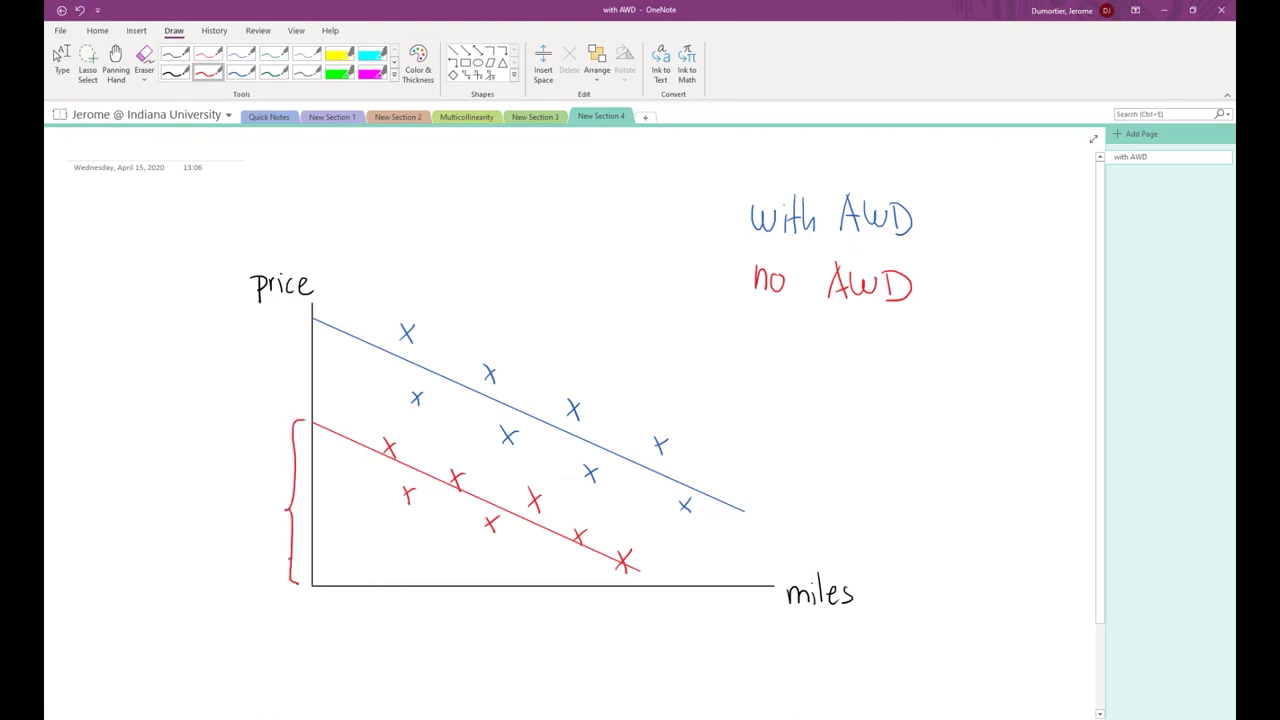
mouse_move(237, 540)
mouse_down()
mouse_move(242, 510)
mouse_move(238, 527)
mouse_move(257, 517)
mouse_up()
click(241, 72)
mouse_move(300, 313)
mouse_down()
mouse_move(288, 366)
mouse_move(297, 415)
mouse_move(262, 364)
mouse_move(270, 397)
mouse_up()
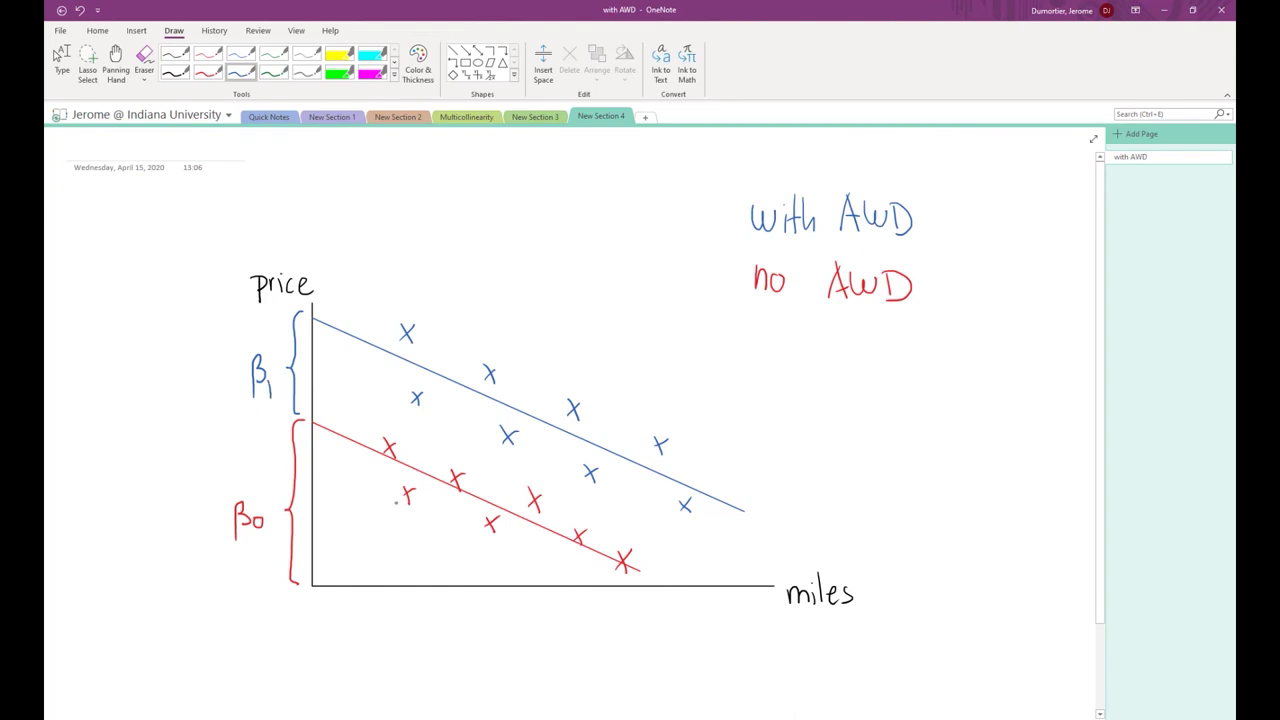
- Draw a green brace spanning the blue line's whole intercept and label it β0+β1
click(274, 72)
mouse_move(227, 312)
mouse_down()
mouse_move(202, 450)
mouse_move(212, 590)
mouse_up()
mouse_move(80, 440)
mouse_down()
mouse_move(79, 478)
mouse_move(82, 457)
mouse_move(117, 449)
mouse_up()
mouse_move(111, 445)
mouse_down()
mouse_move(119, 473)
mouse_move(125, 459)
mouse_move(142, 464)
mouse_up()
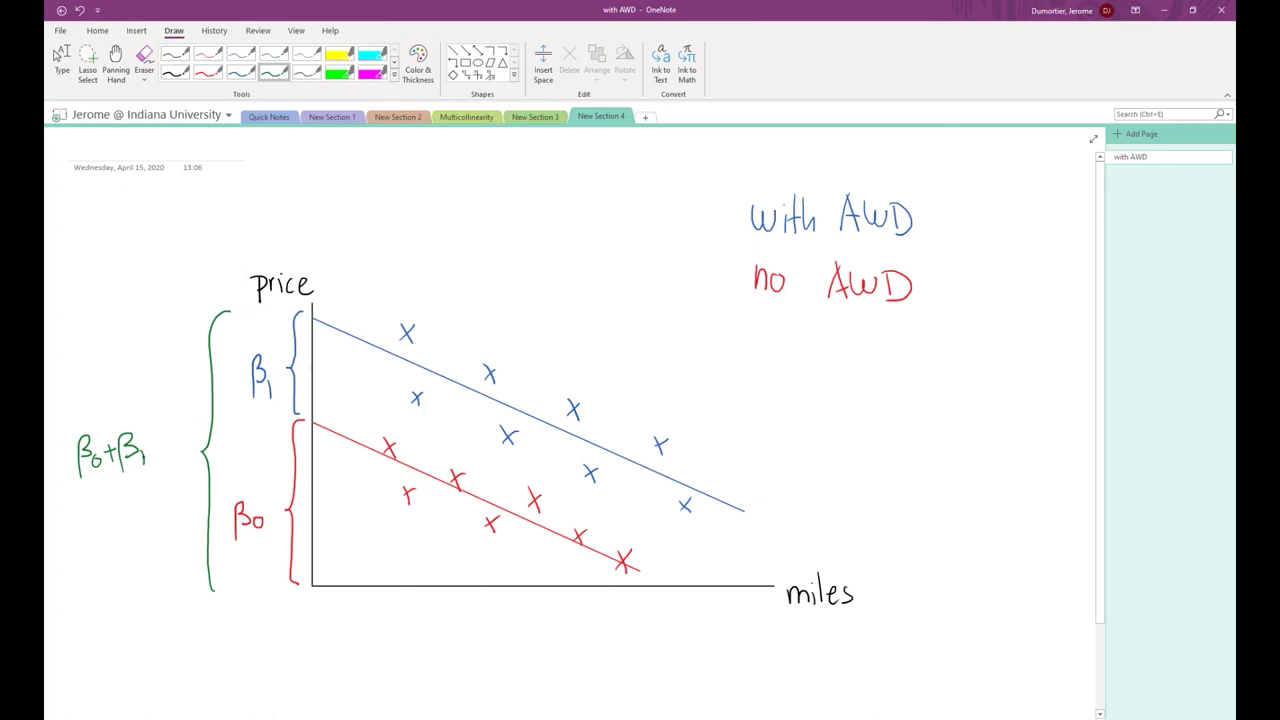
click(62, 60)
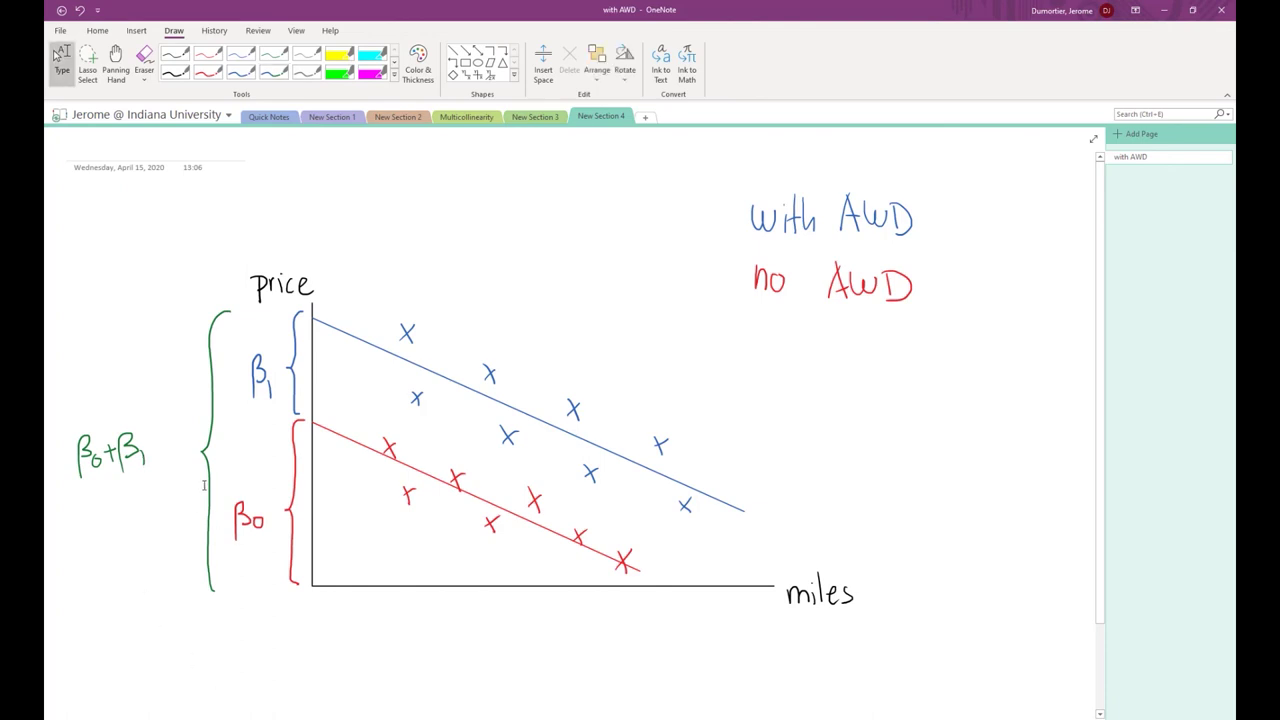
- Check the equations in New Section 3, rewrite the blue brace's label as β2, and touch up the green label's last subscript
click(535, 116)
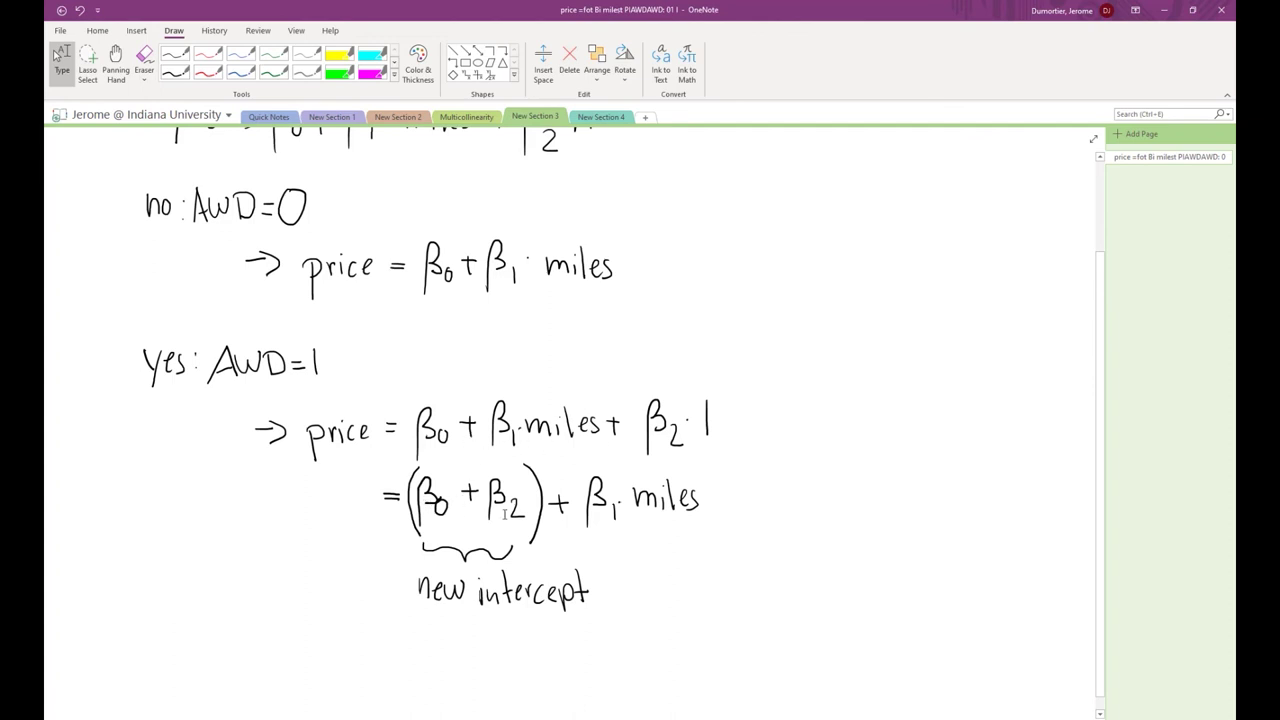
click(600, 122)
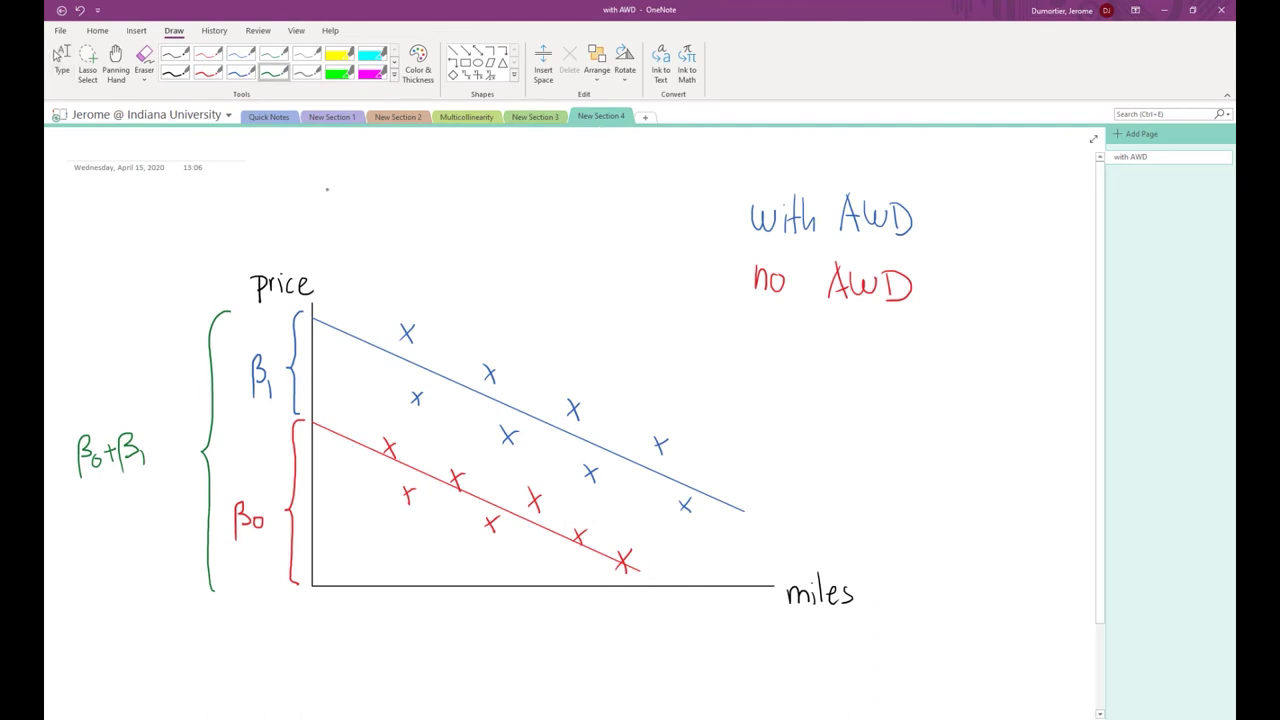
click(144, 58)
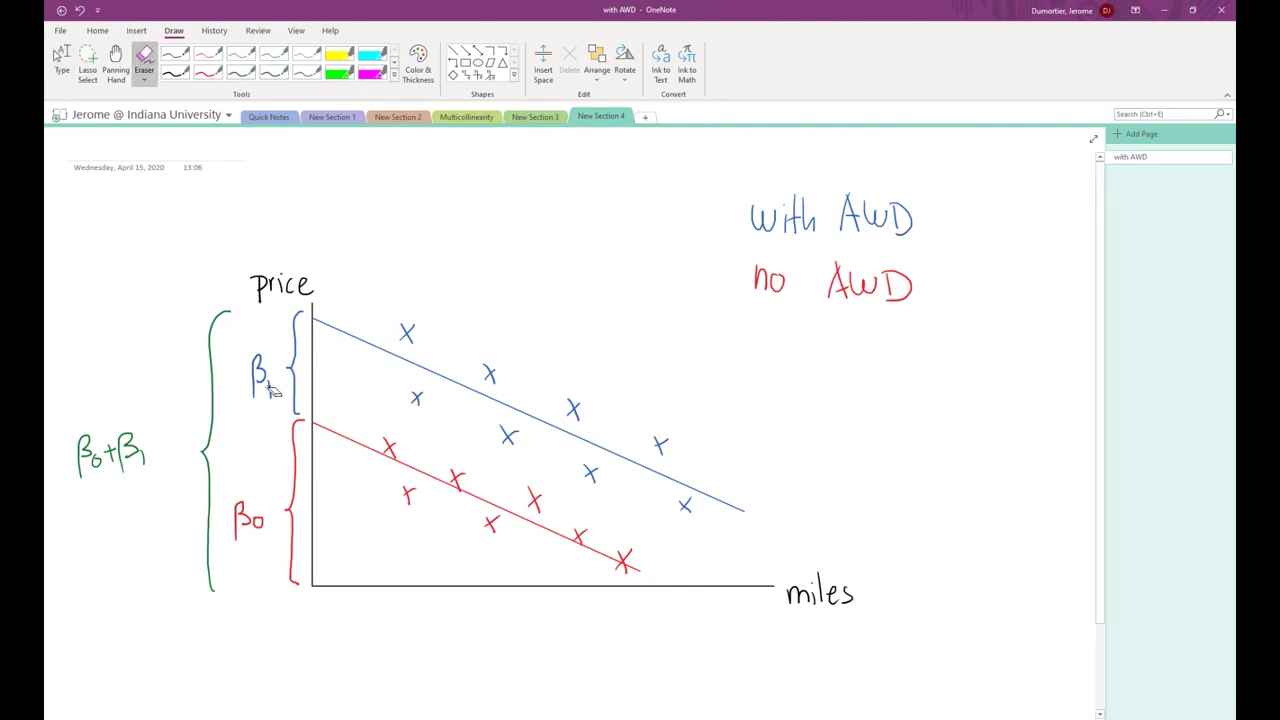
drag(268, 388, 281, 400)
click(240, 72)
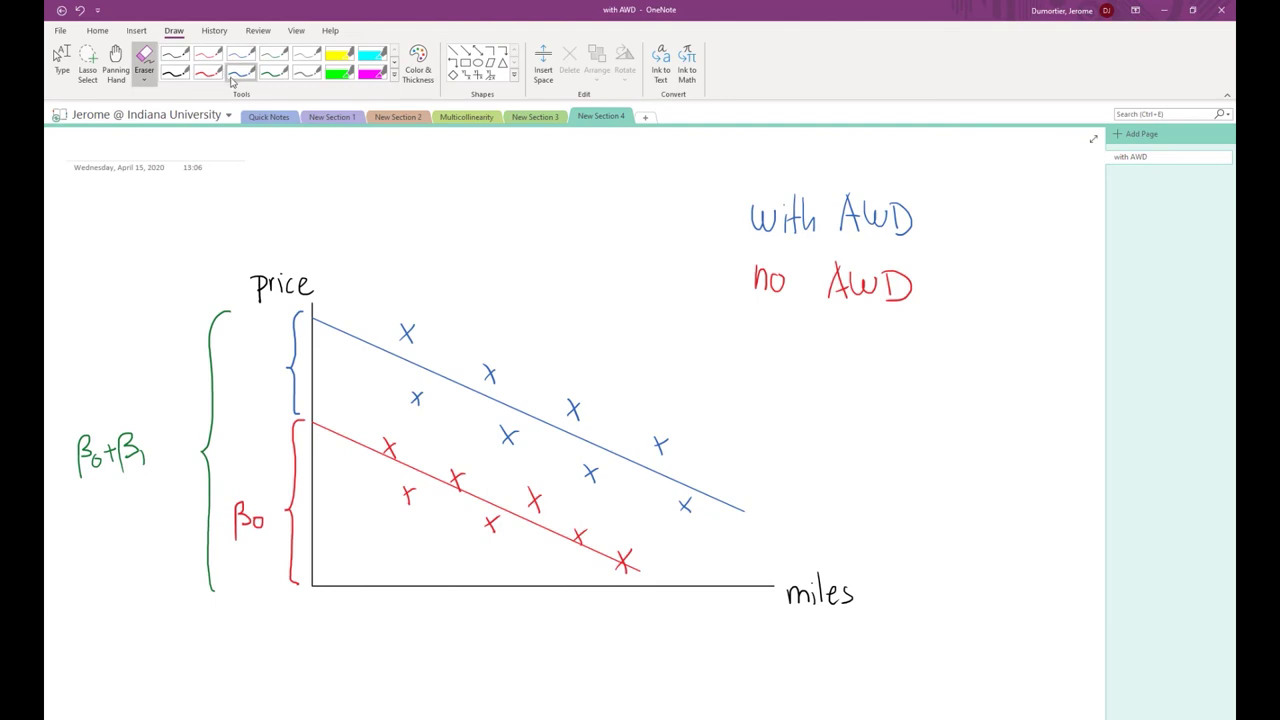
mouse_move(250, 388)
mouse_down()
mouse_move(251, 358)
mouse_move(272, 386)
mouse_up()
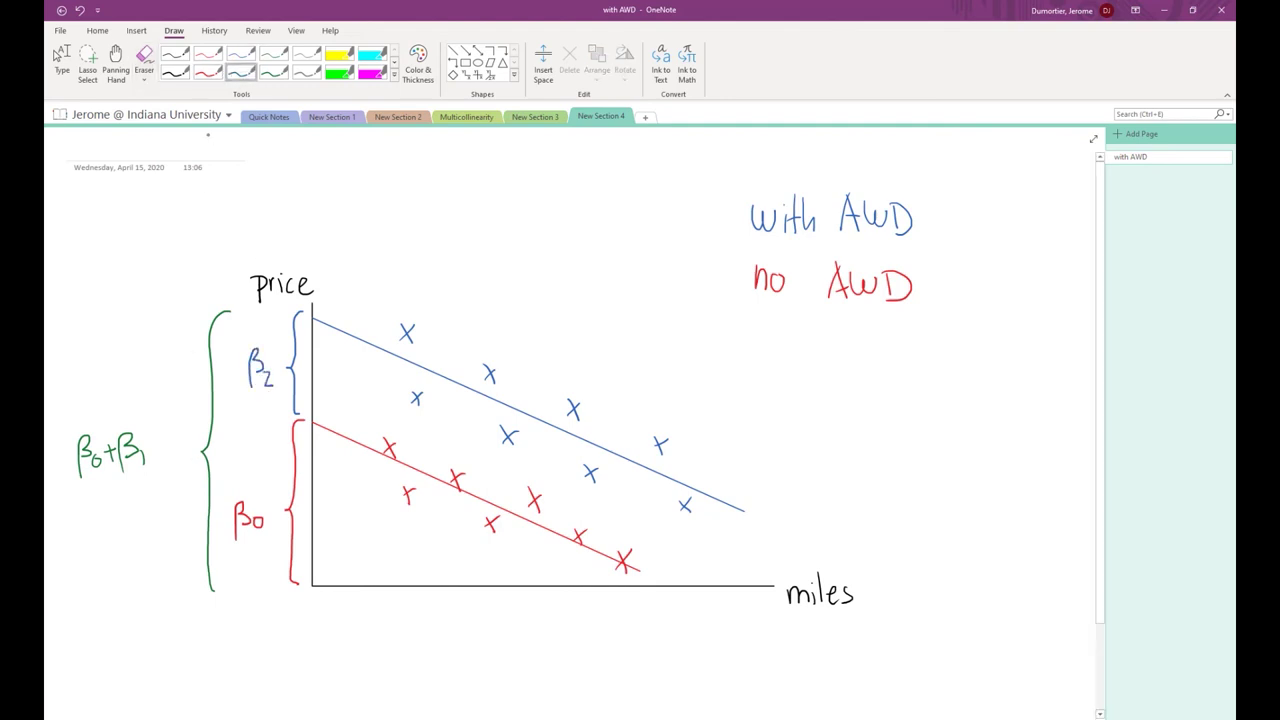
click(273, 72)
drag(141, 448, 165, 466)
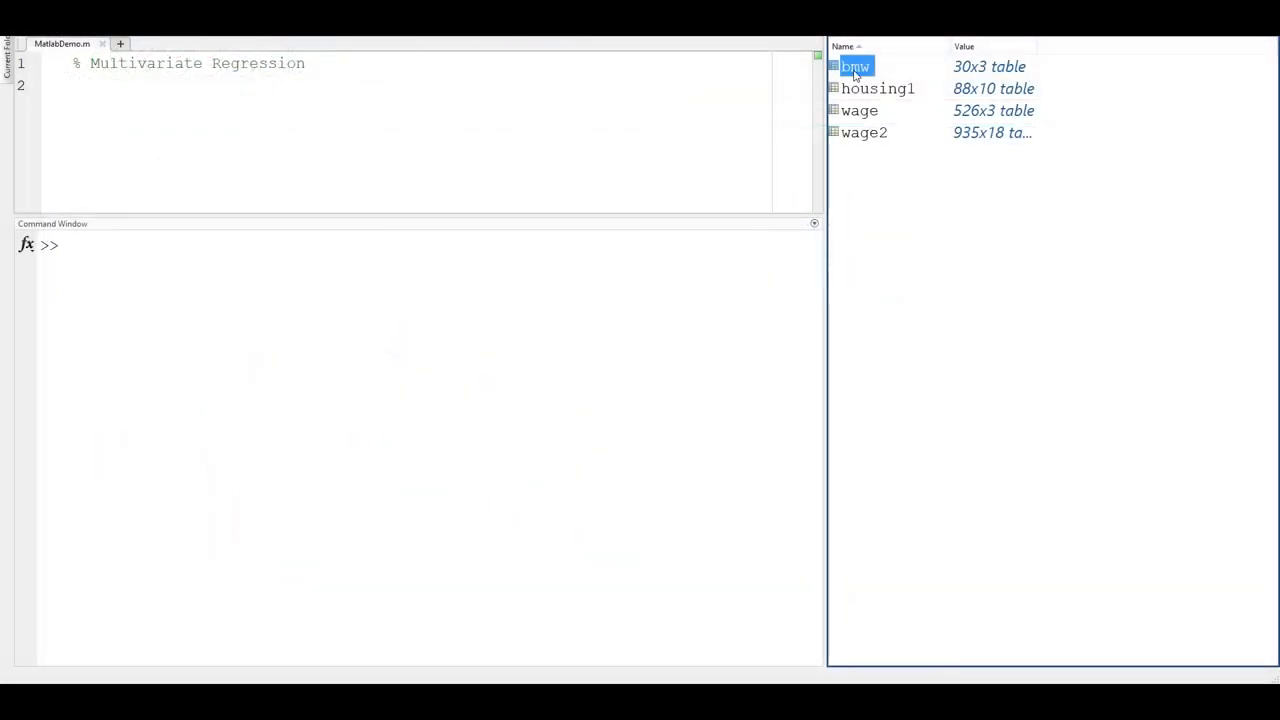
- Switch to MATLAB, open the bmw table and enlarge its view to examine the miles, price and allwheeldrive columns
double_click(855, 67)
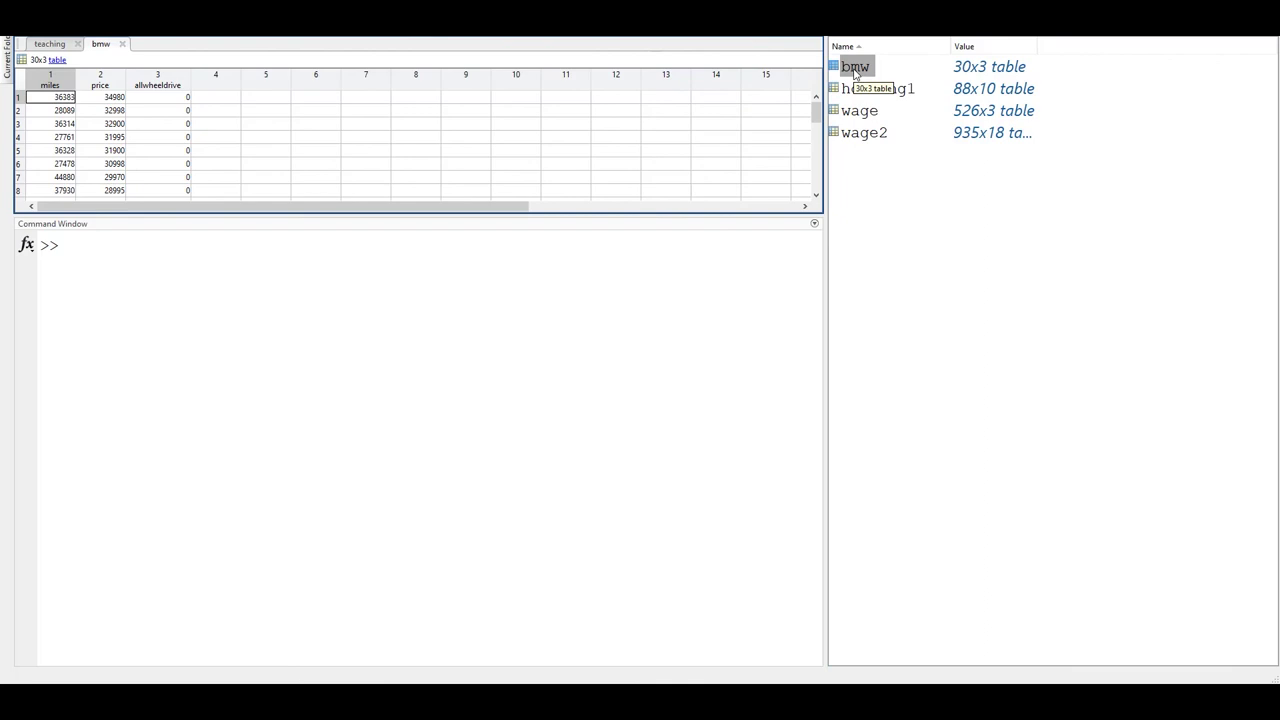
drag(417, 214, 437, 437)
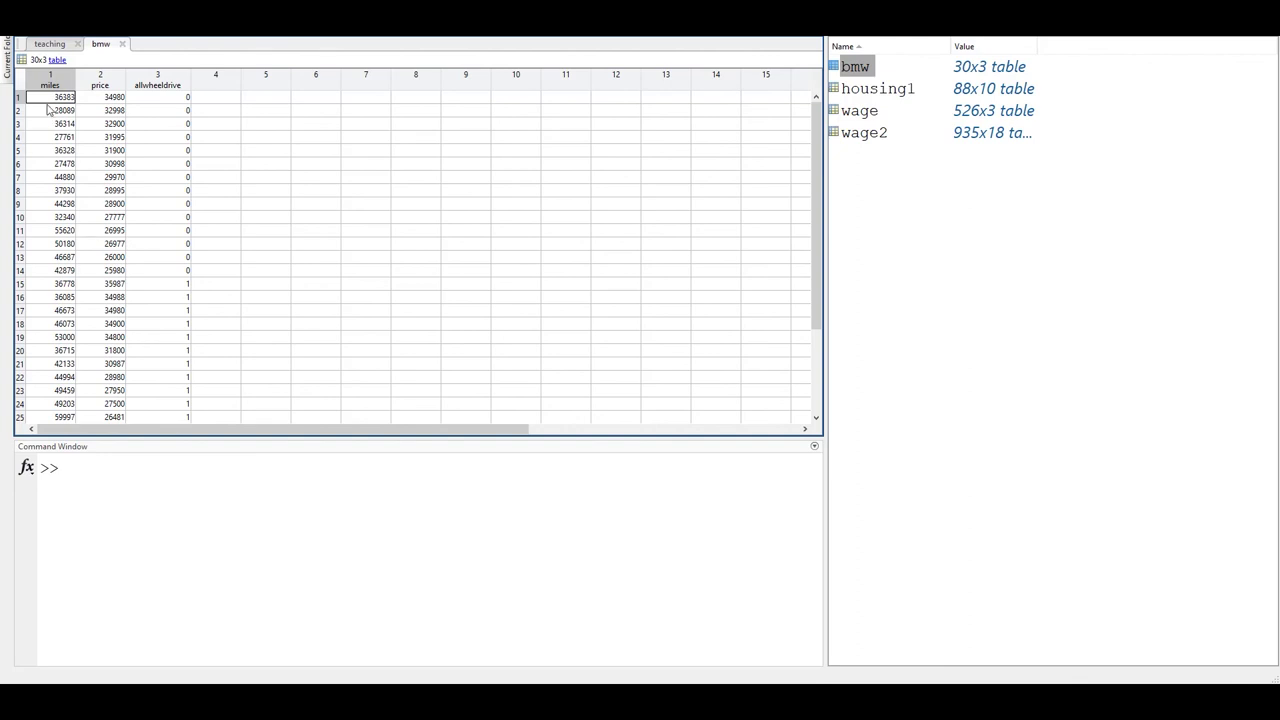
- Write fitlm(bmw,"price~miles+allwheeldrive") on line 2 of the MatlabDemo.m script
click(65, 46)
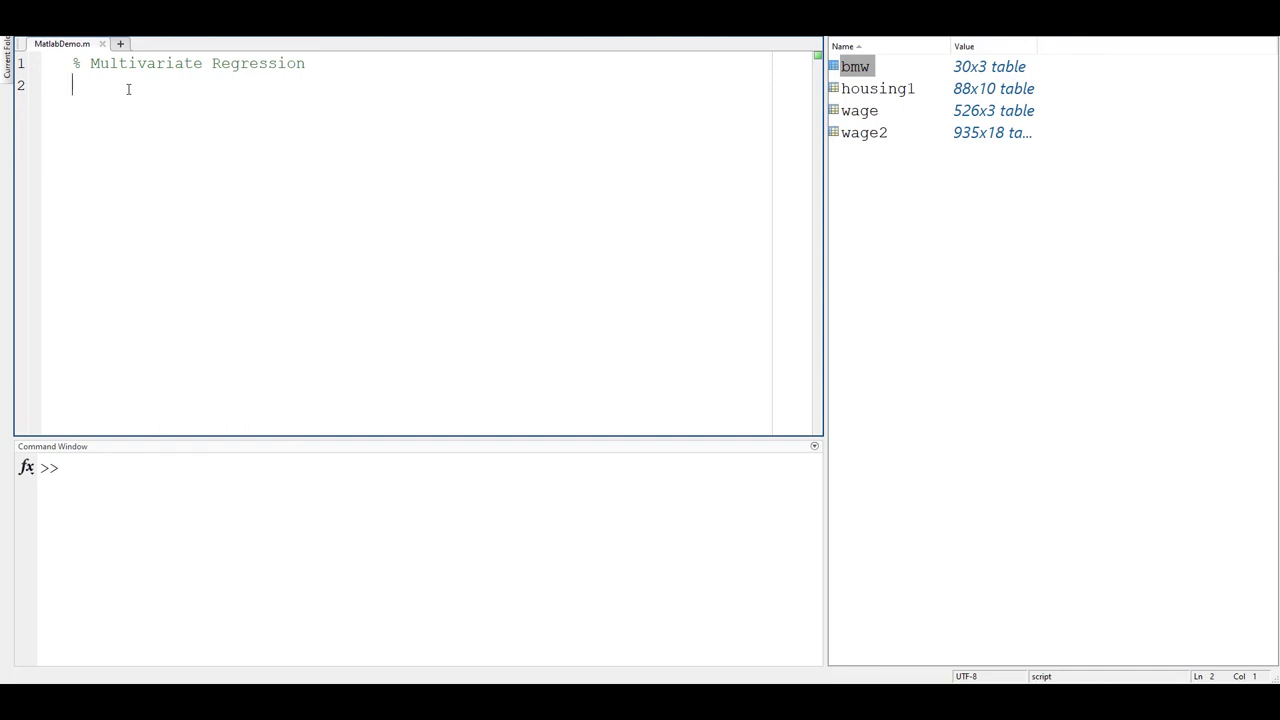
text(fitlm(bmw,)
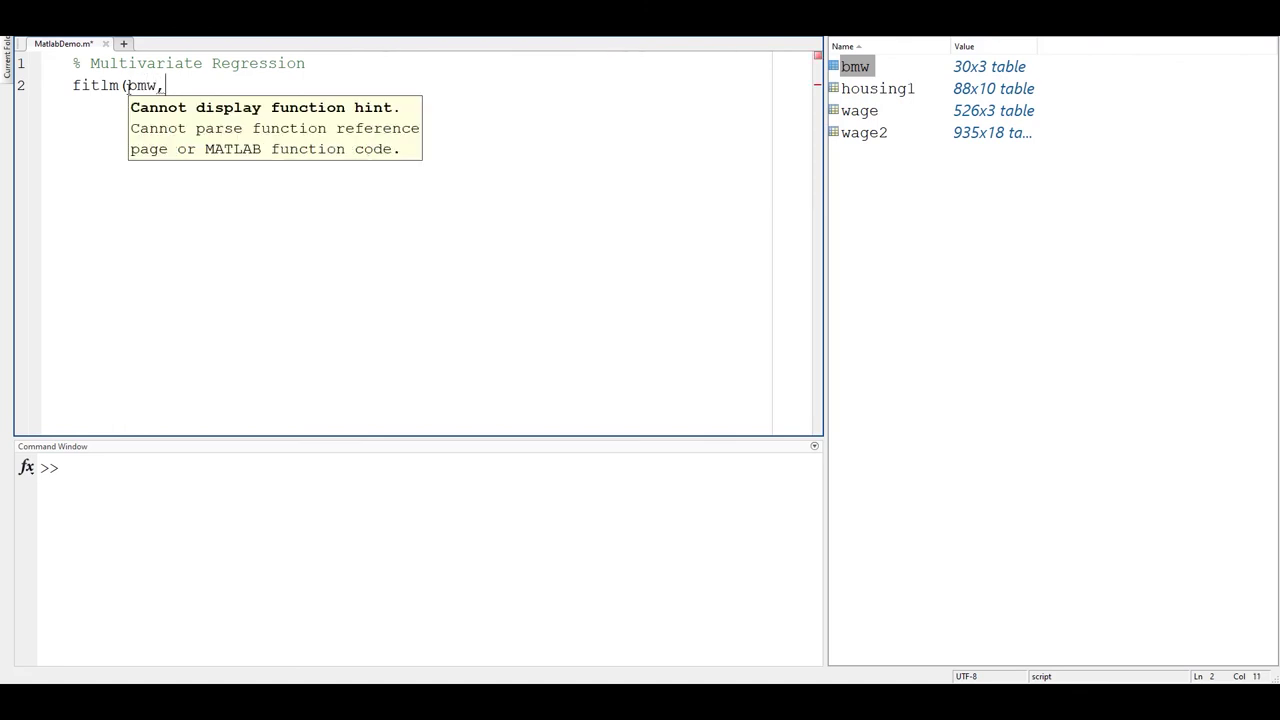
text("price)
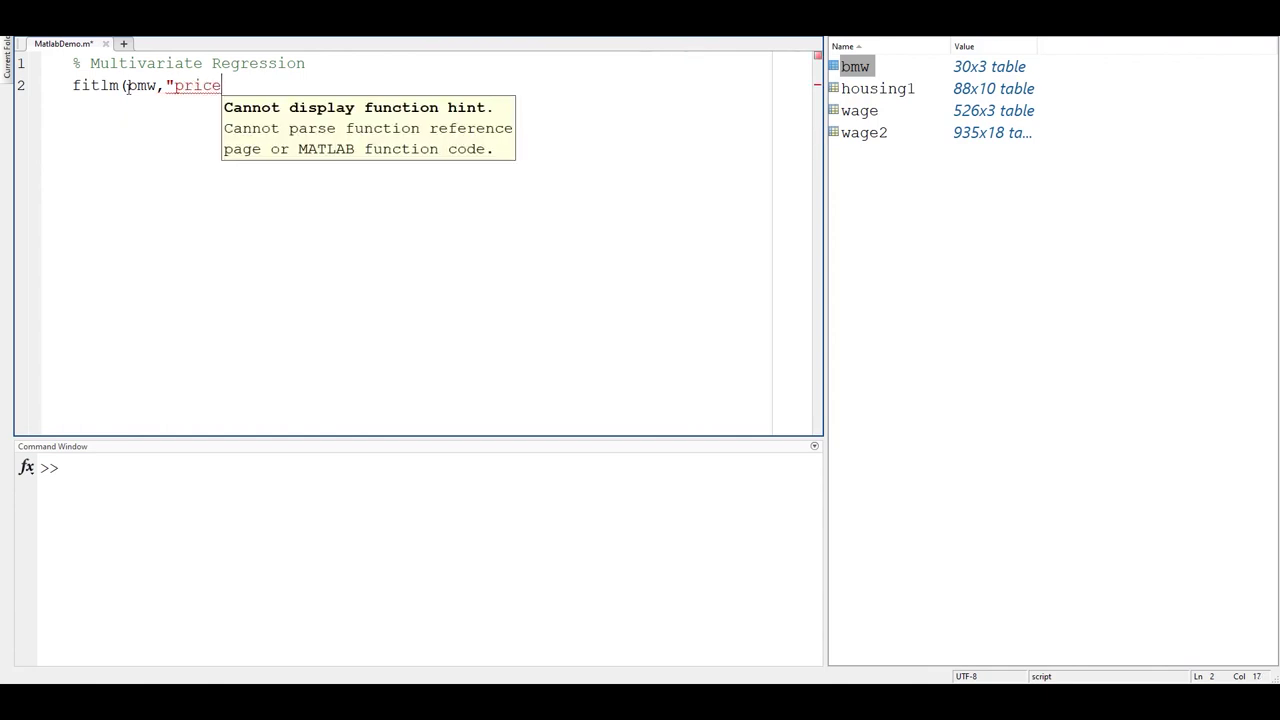
text(~m)
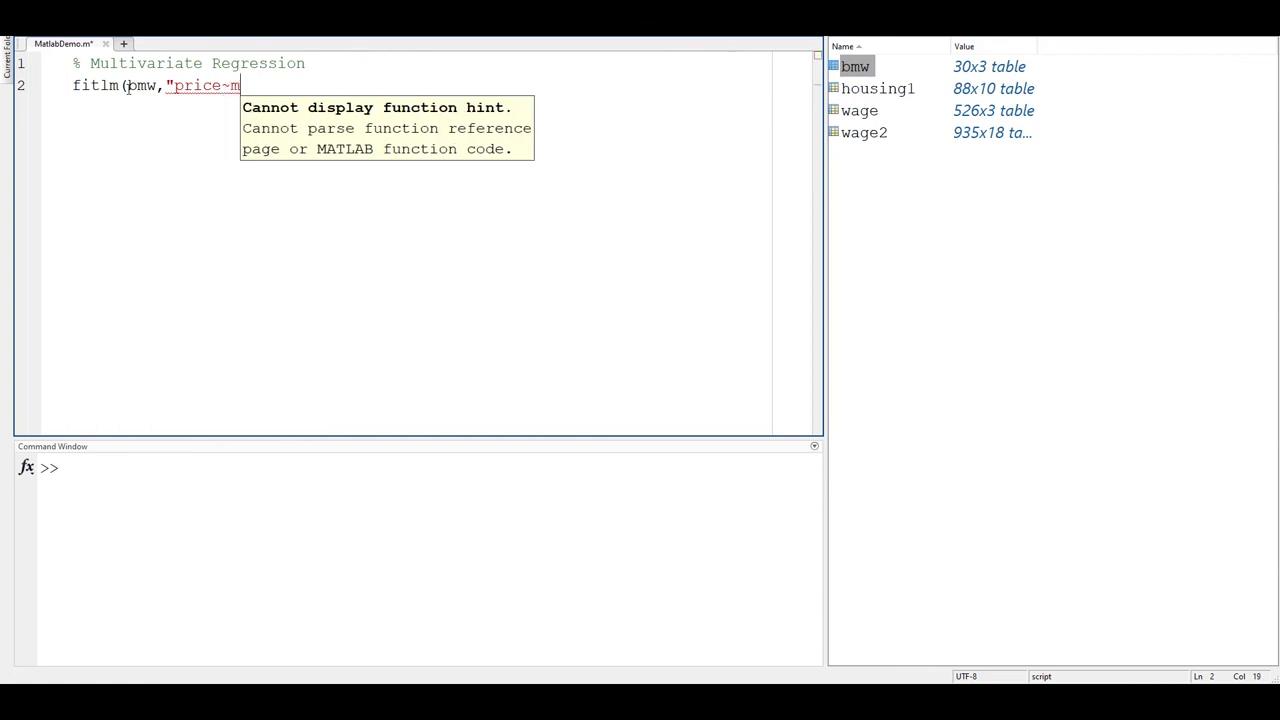
text(iles+al)
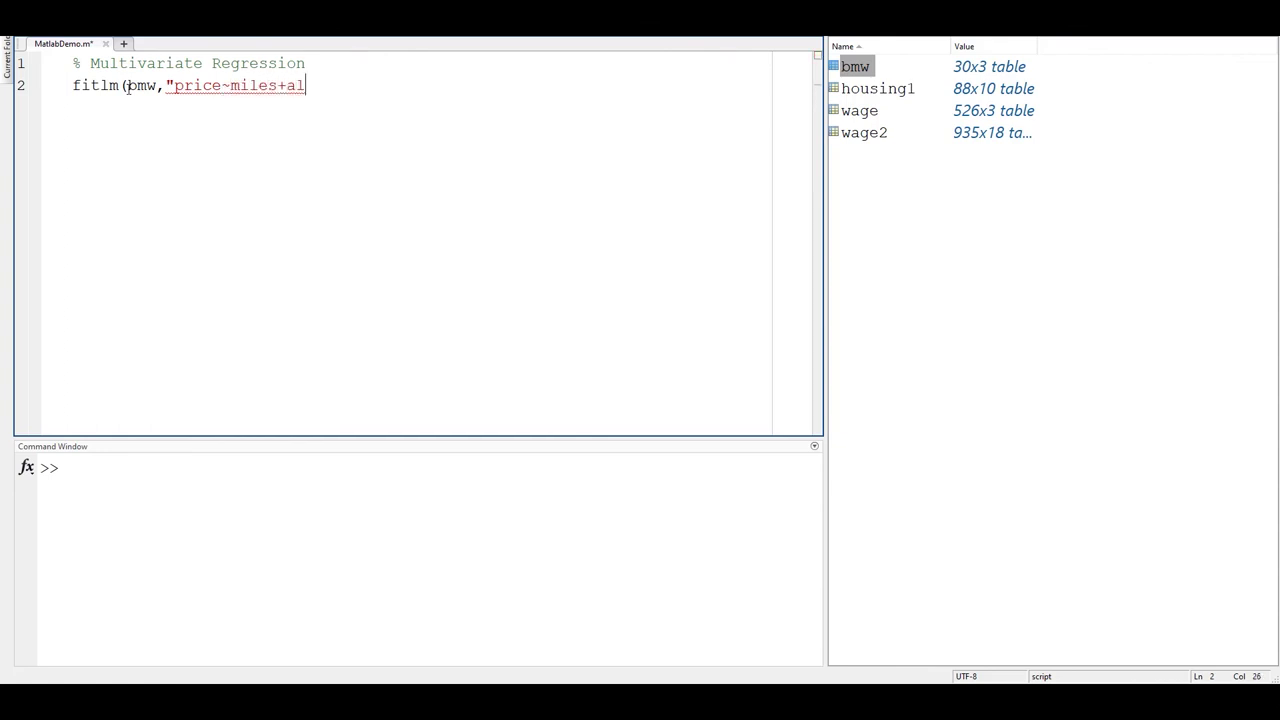
text(lwheeldri)
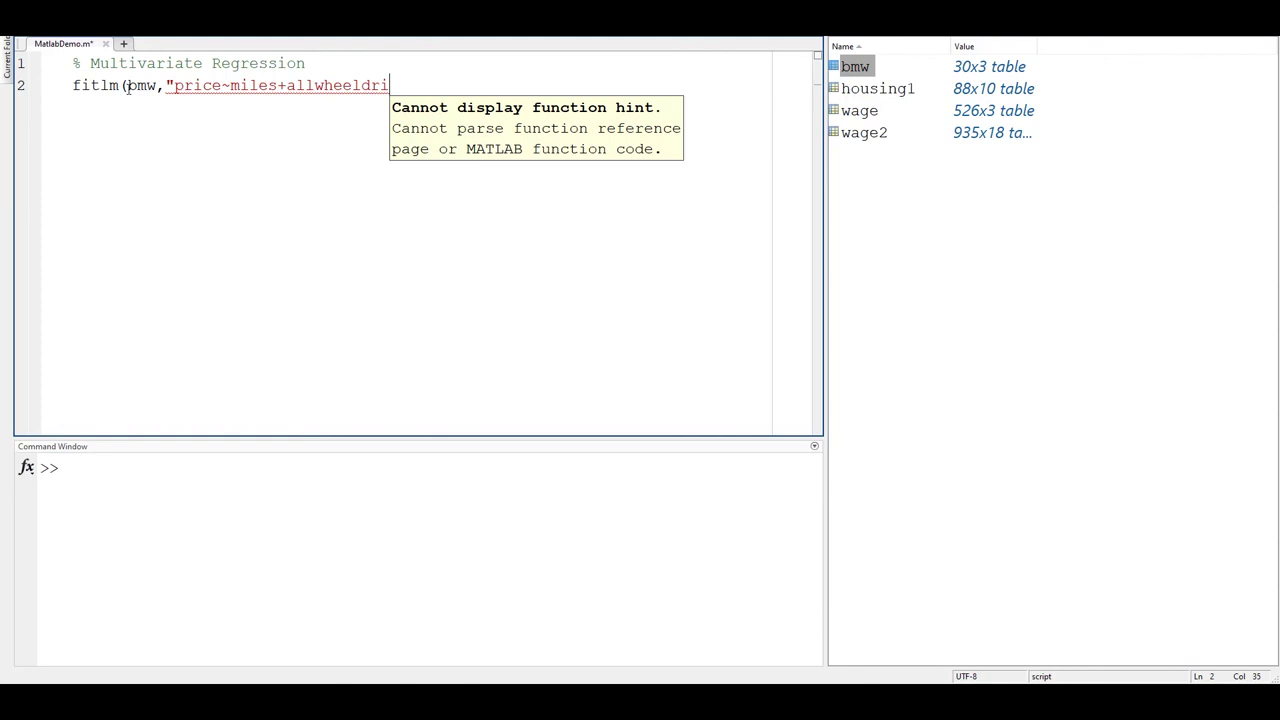
text(ve"))
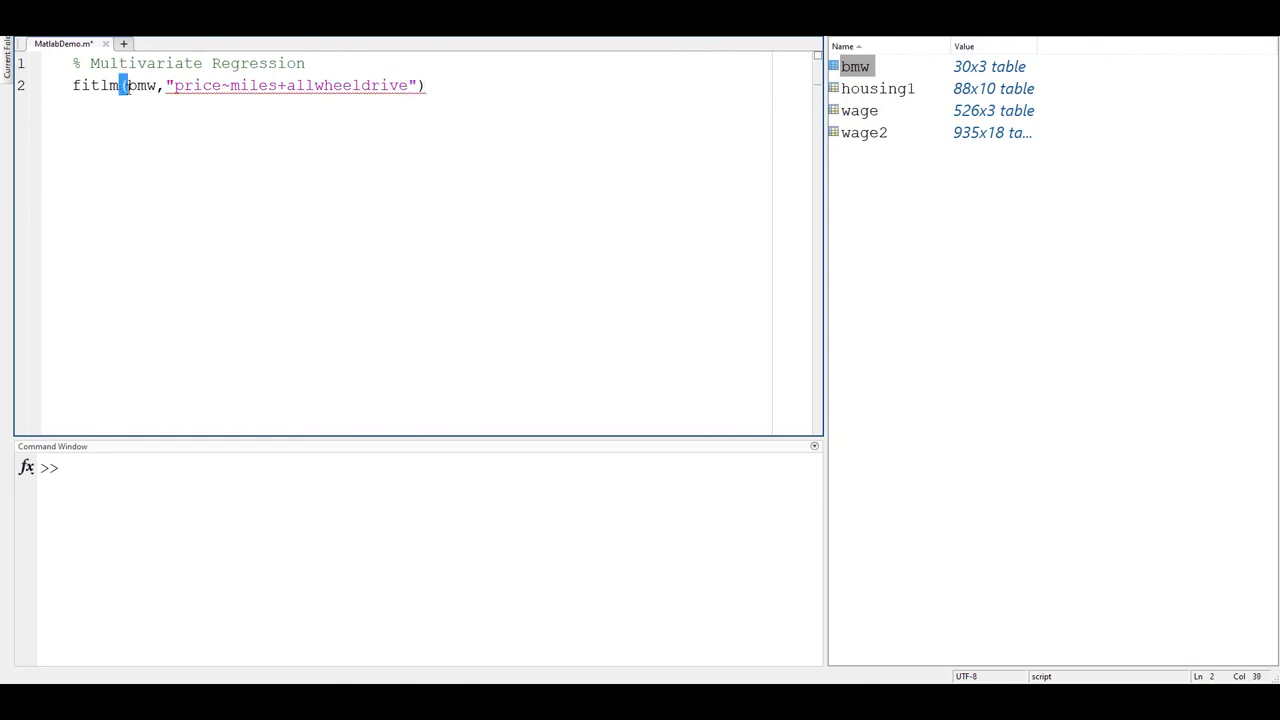
- Run the fitlm line and enlarge the Command Window to examine the estimated coefficient for miles
drag(443, 90, 70, 86)
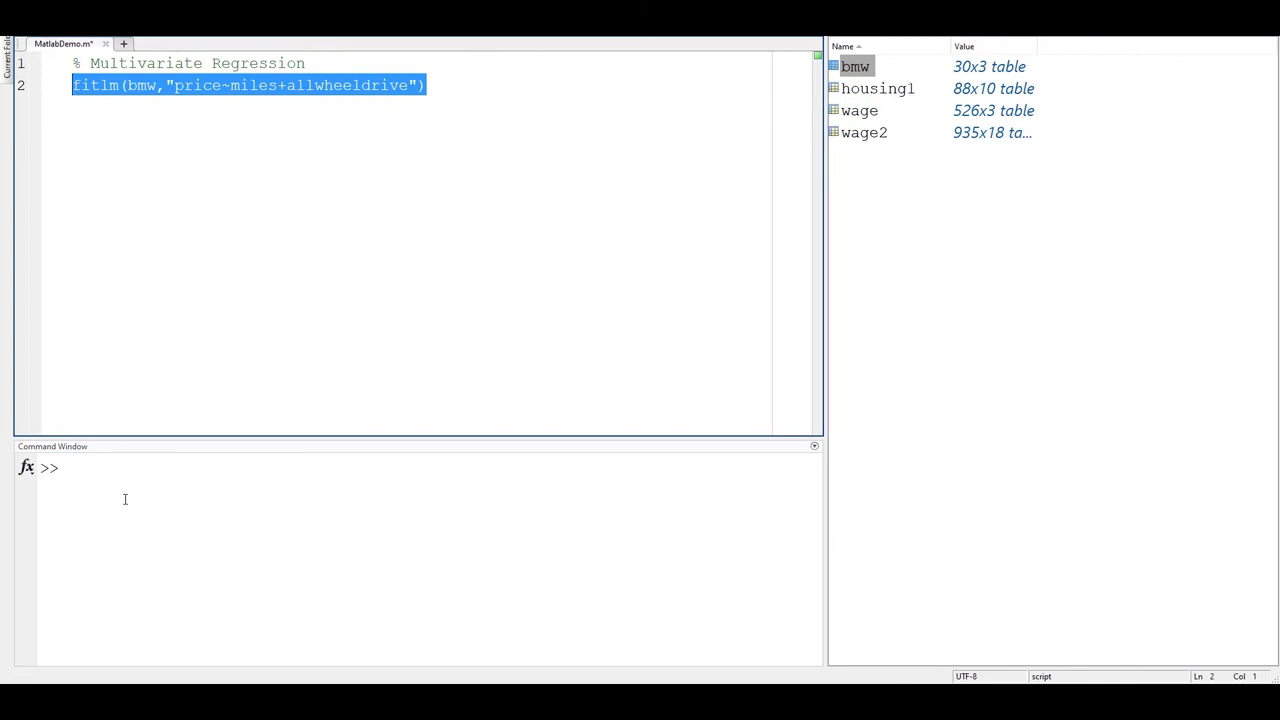
key(F5)
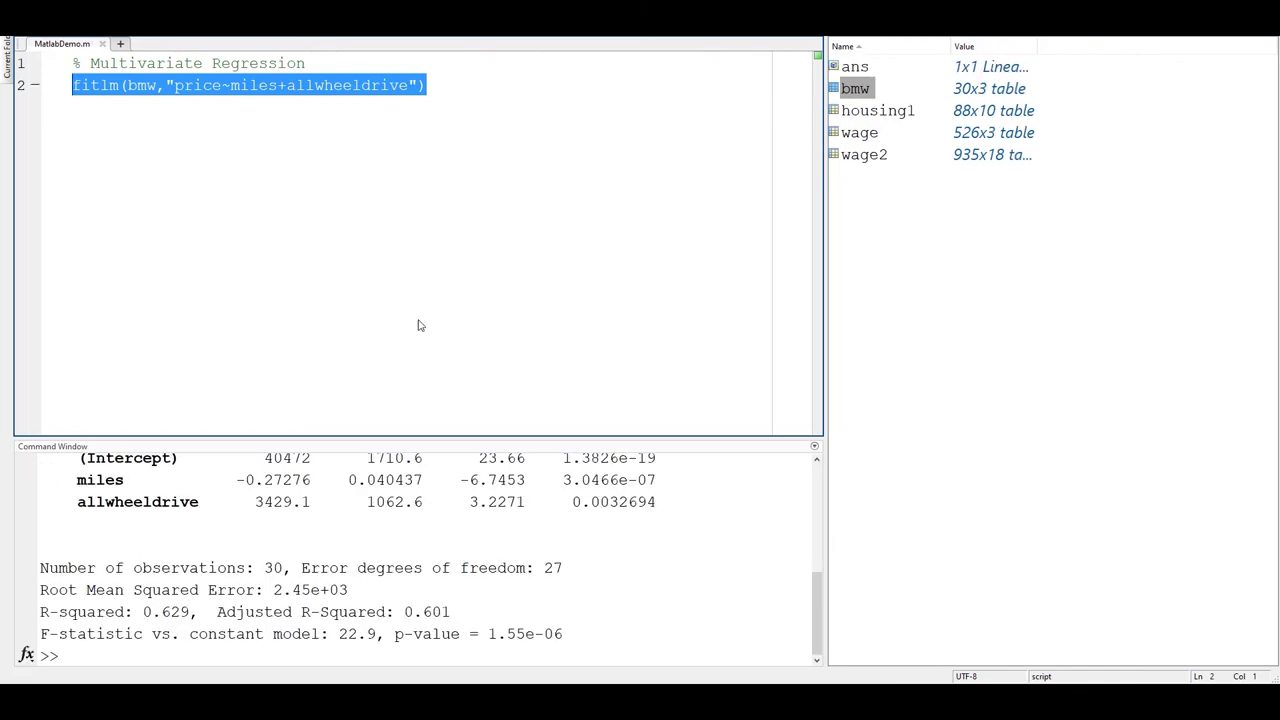
drag(410, 437, 420, 270)
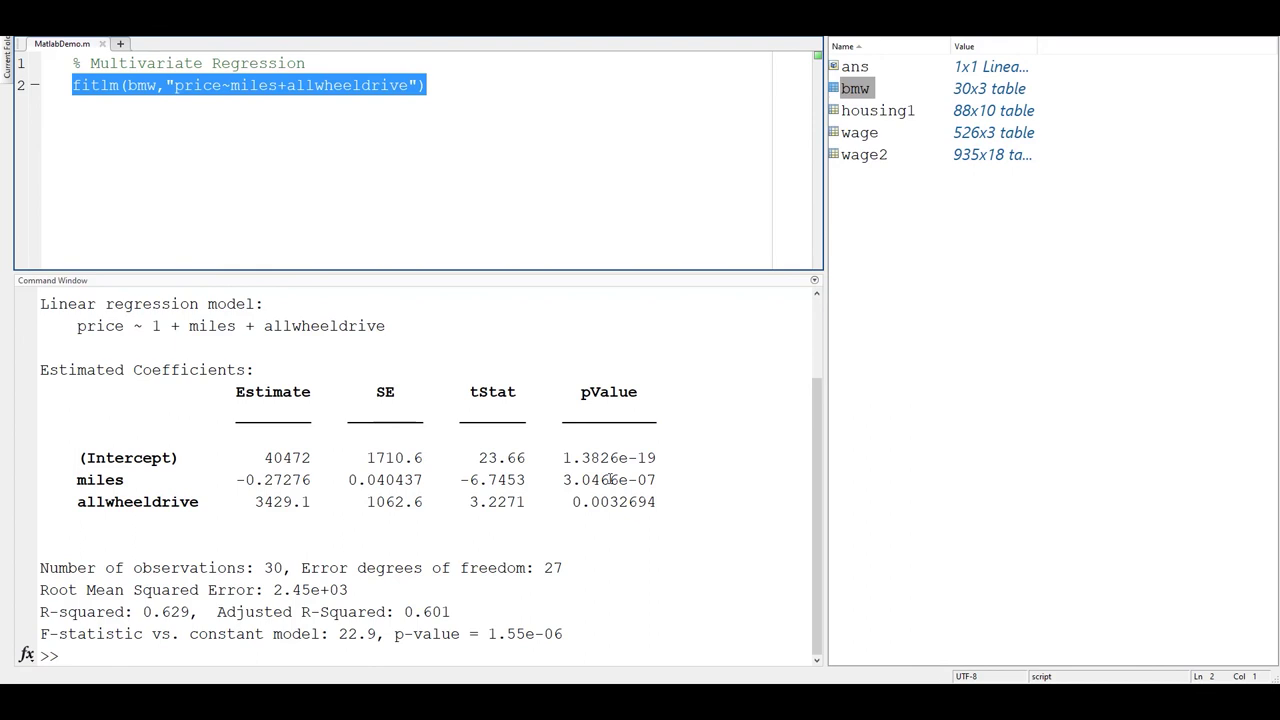
click(238, 480)
drag(238, 480, 312, 481)
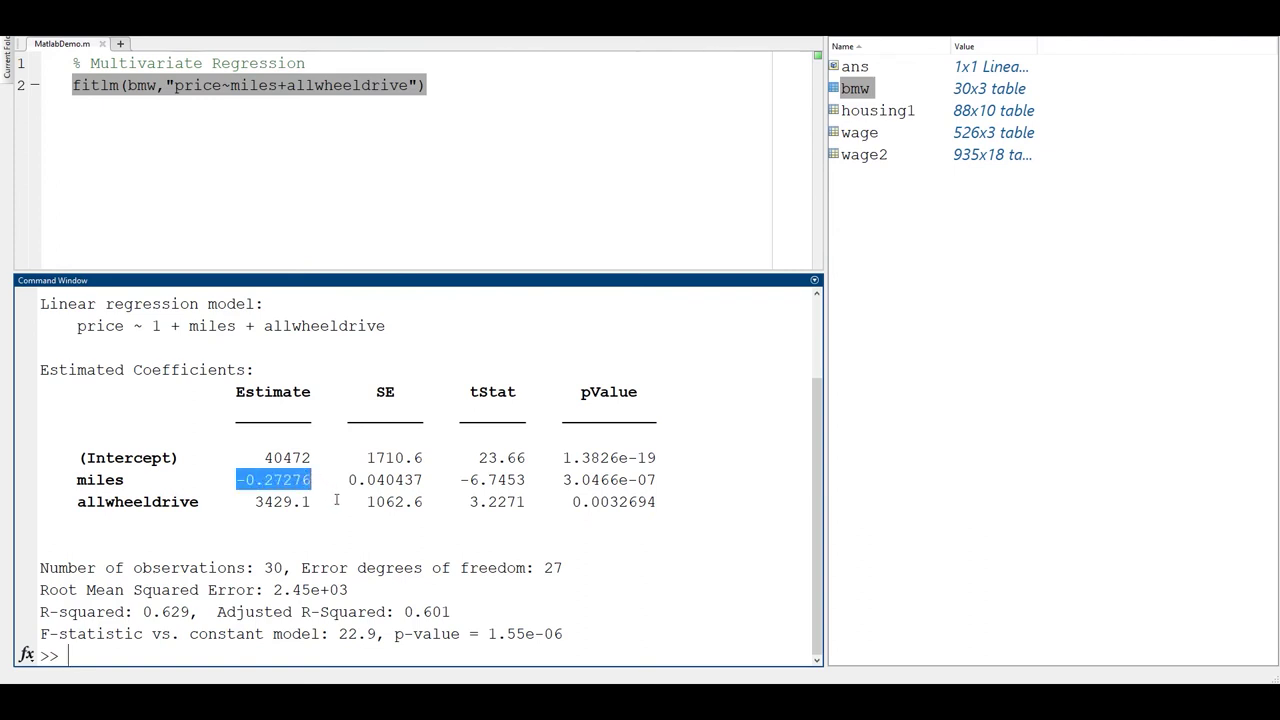
click(318, 481)
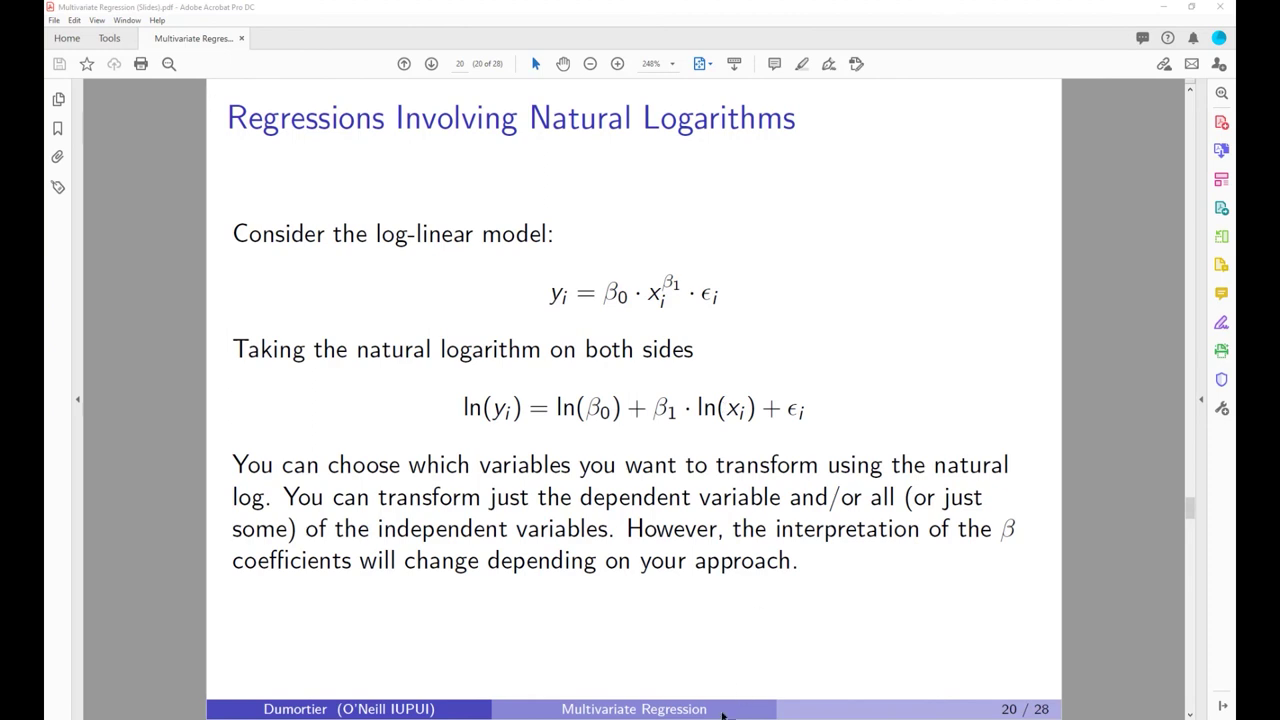
- Switch to OneNote, add a new section and handwrite "Quantity of apples consumed" in black on its blank page
key(alt+Tab)
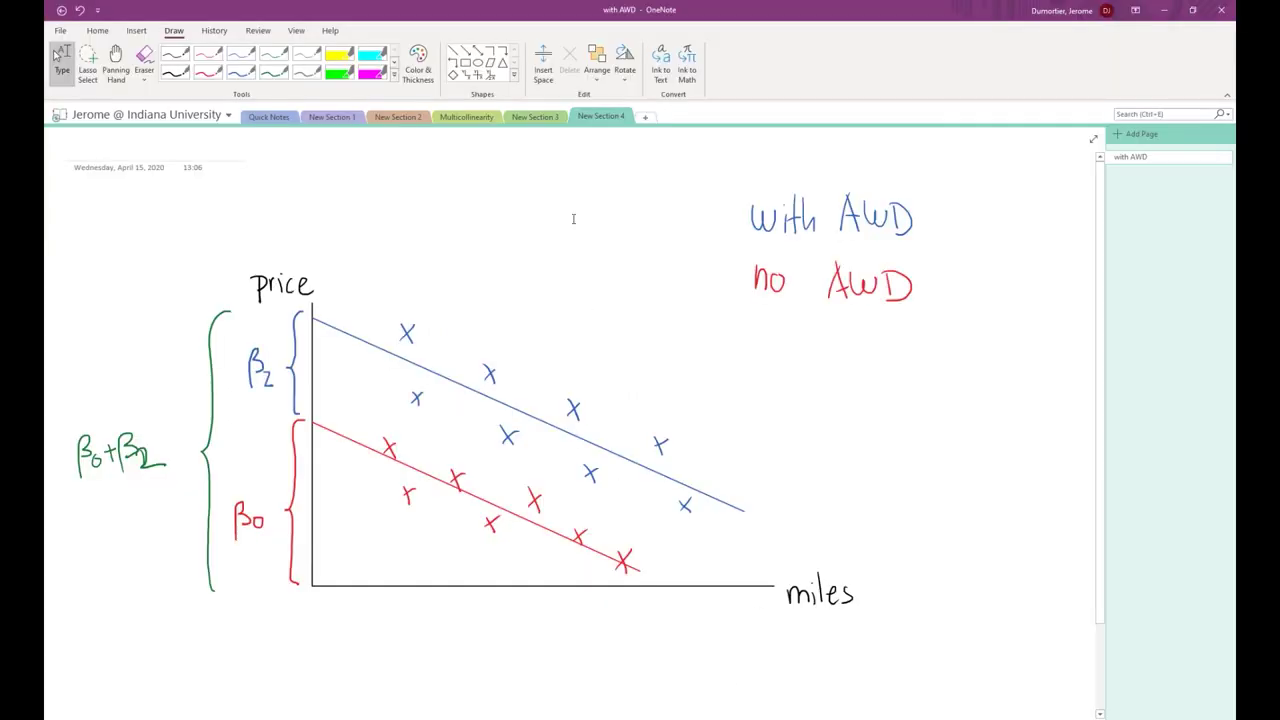
click(648, 118)
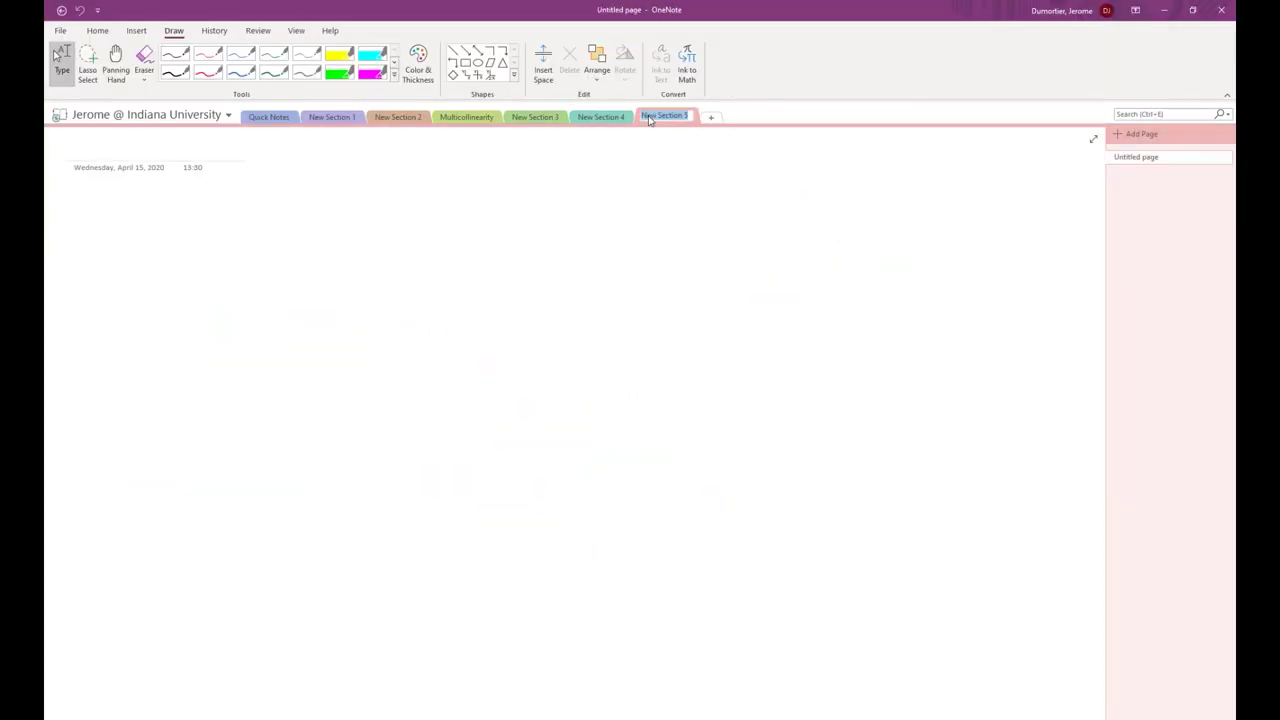
click(175, 72)
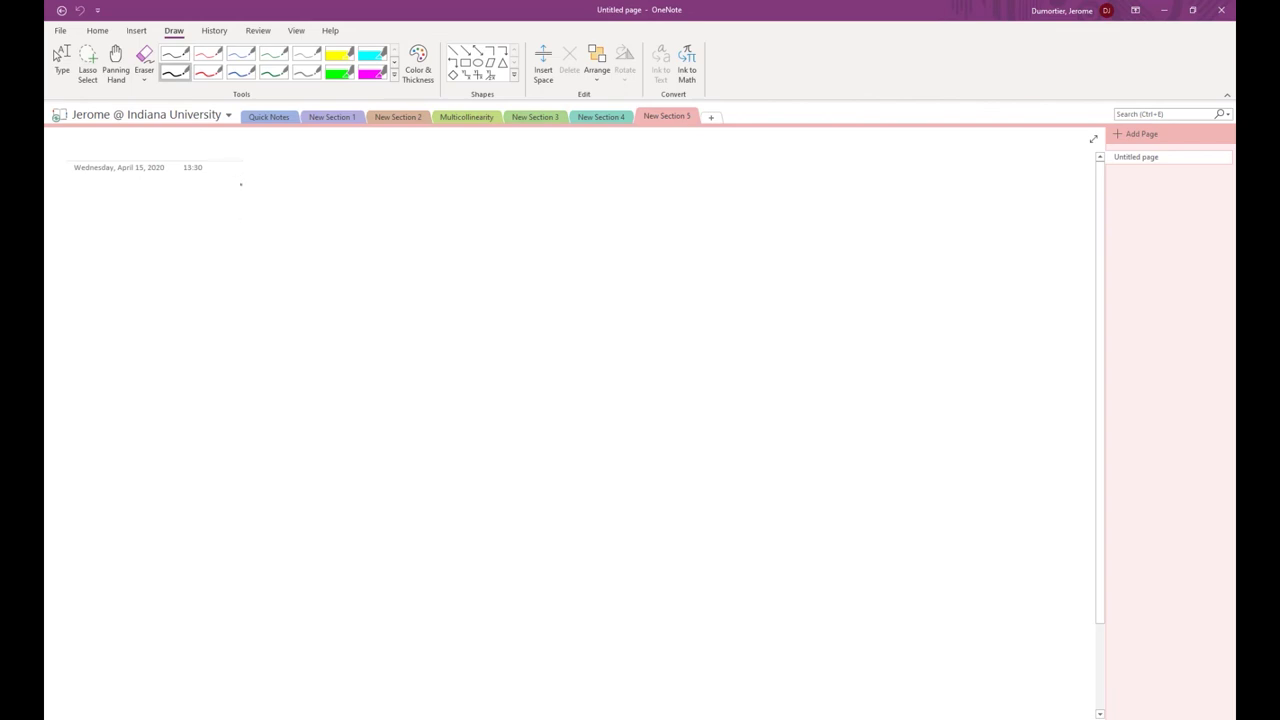
mouse_move(257, 188)
mouse_down()
mouse_move(251, 197)
mouse_move(320, 214)
mouse_up()
mouse_move(311, 198)
mouse_down()
mouse_move(325, 196)
mouse_move(328, 214)
mouse_up()
click(335, 211)
mouse_move(337, 184)
mouse_down()
mouse_move(350, 230)
mouse_move(386, 206)
mouse_move(445, 212)
mouse_up()
mouse_move(449, 200)
mouse_down()
mouse_move(492, 200)
mouse_move(496, 212)
mouse_up()
mouse_move(503, 199)
mouse_down()
mouse_move(497, 213)
mouse_move(576, 212)
mouse_up()
mouse_move(585, 198)
mouse_down()
mouse_move(576, 215)
mouse_move(640, 203)
mouse_up()
drag(638, 206, 667, 213)
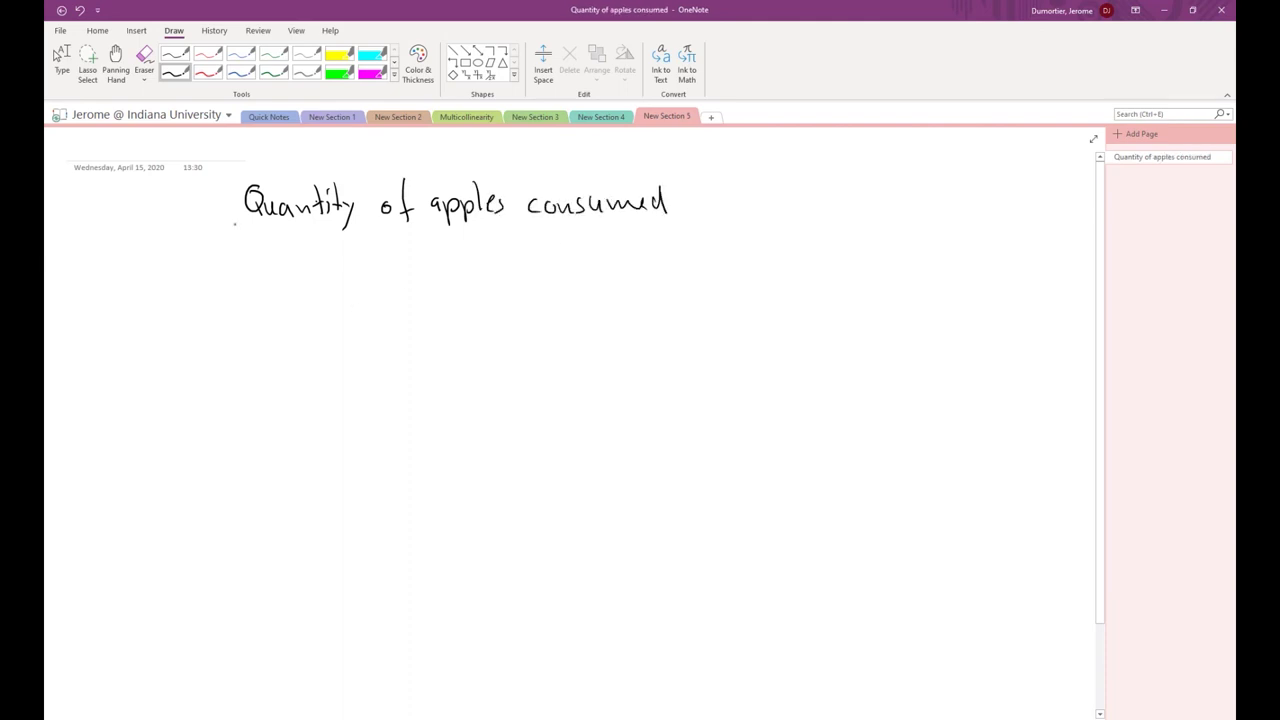
- Handwrite "Price of apples" below the quantity line and add the symbols Q and P beside the two lines
drag(250, 252, 252, 282)
mouse_move(244, 252)
mouse_down()
mouse_move(282, 280)
mouse_move(338, 269)
mouse_up()
click(282, 262)
mouse_move(354, 244)
mouse_down()
mouse_move(354, 283)
mouse_move(381, 265)
mouse_move(397, 289)
mouse_move(438, 277)
mouse_up()
drag(451, 265, 441, 280)
drag(748, 189, 766, 220)
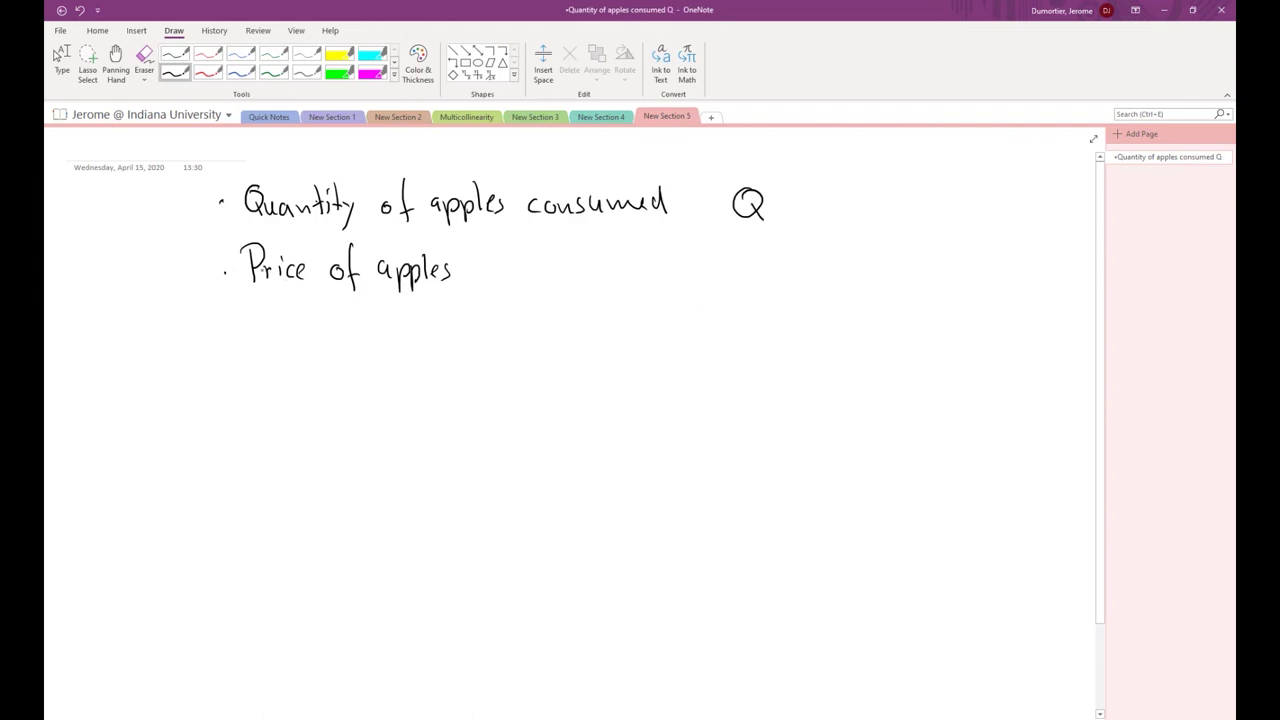
drag(743, 248, 746, 280)
mouse_move(729, 254)
mouse_down()
mouse_move(736, 246)
mouse_move(742, 268)
mouse_up()
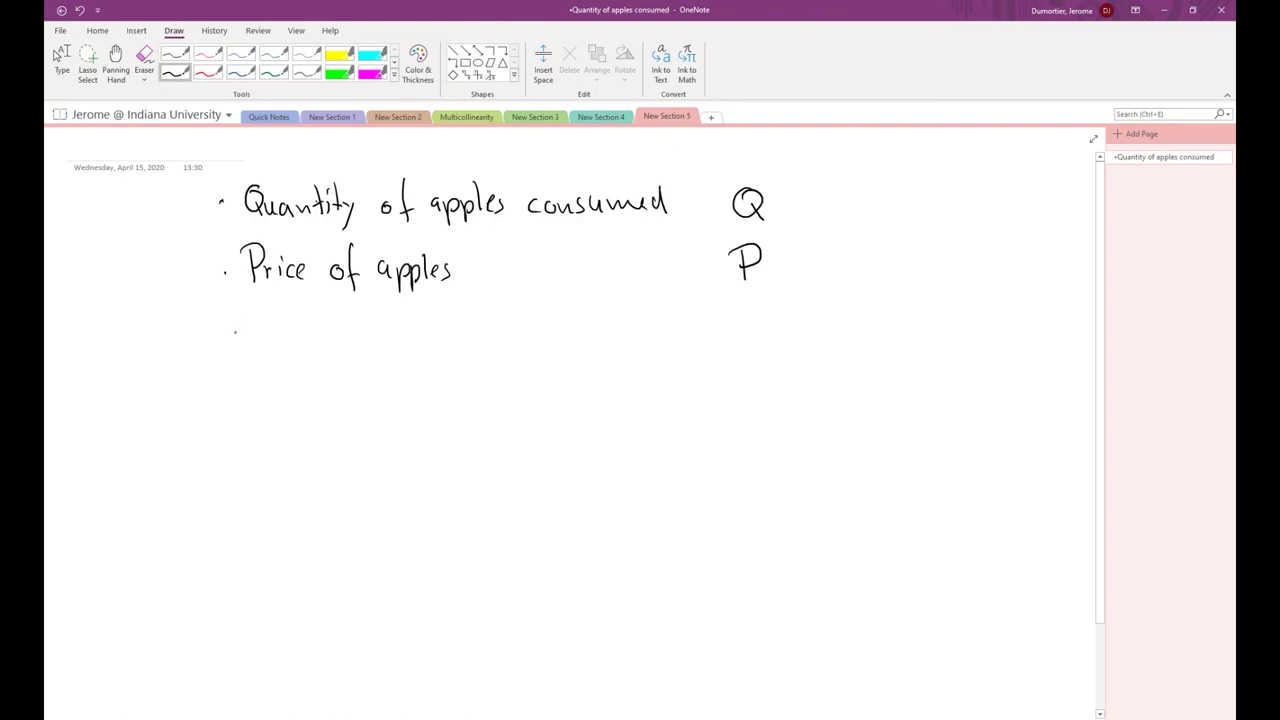
- Handwrite the linear demand equation Q = β0 + β1·P + ε below the two variable definitions
drag(237, 337, 231, 351)
mouse_move(232, 353)
mouse_down()
mouse_move(241, 366)
mouse_move(266, 353)
mouse_move(282, 389)
mouse_up()
mouse_move(285, 338)
mouse_down()
mouse_move(288, 365)
mouse_move(340, 350)
mouse_move(333, 361)
mouse_move(360, 336)
mouse_move(357, 366)
mouse_move(376, 378)
mouse_move(410, 366)
mouse_up()
click(433, 358)
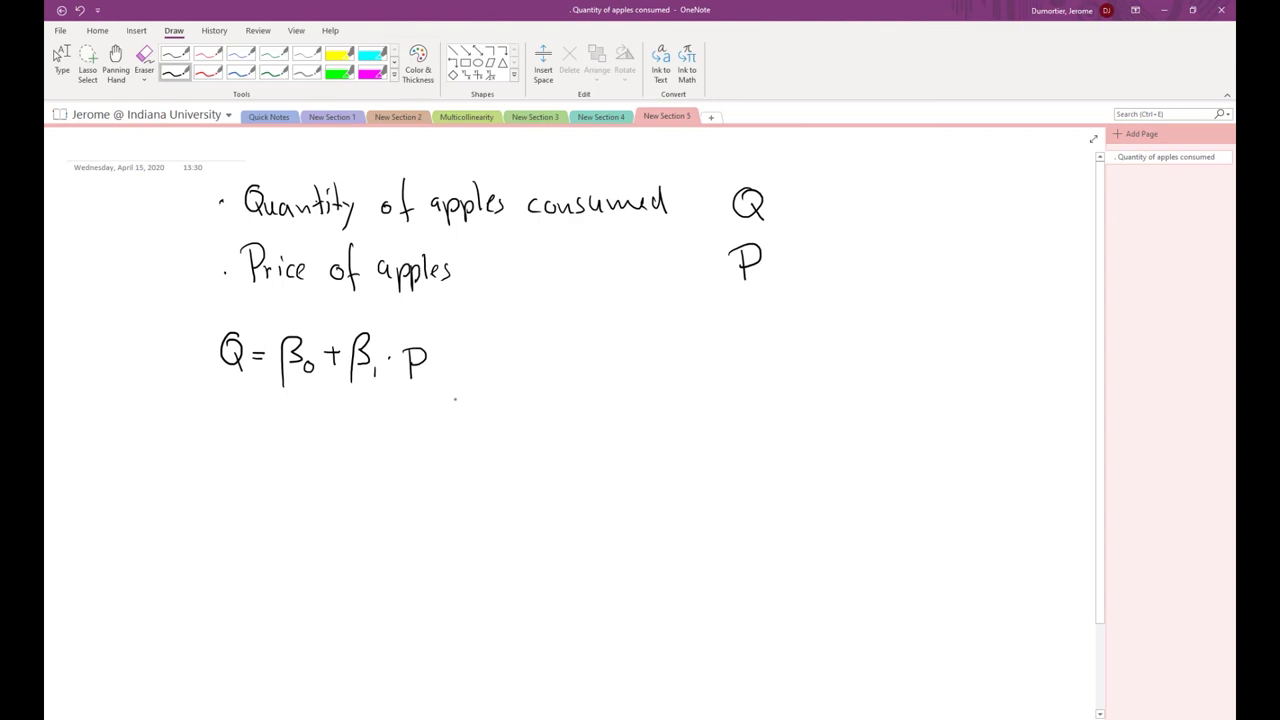
mouse_move(448, 348)
mouse_down()
mouse_move(448, 364)
mouse_move(483, 371)
mouse_up()
key(Escape)
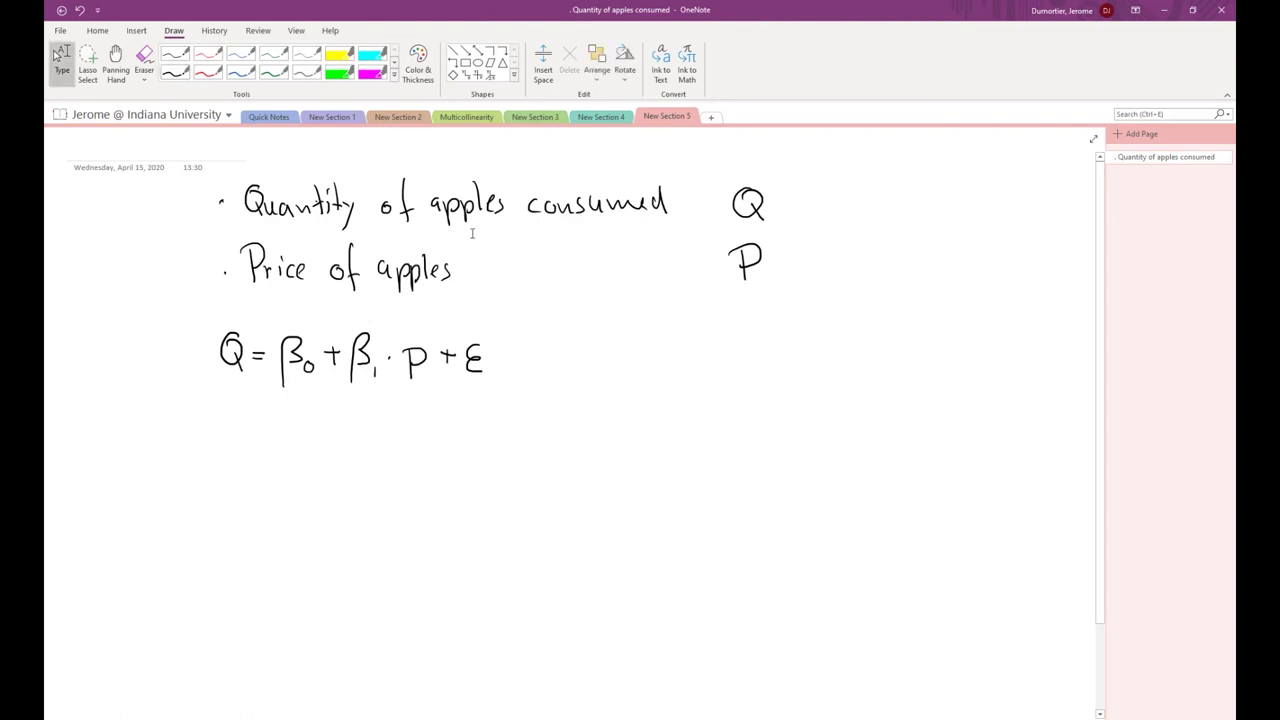
- Write "⇒ β1: $1 increase in p" beside the linear equation and draw a hooked arrow beneath the $1
mouse_move(533, 357)
mouse_down()
mouse_move(570, 357)
mouse_move(558, 367)
mouse_up()
mouse_move(588, 392)
mouse_down()
mouse_move(596, 366)
mouse_move(616, 378)
mouse_up()
click(626, 353)
click(626, 366)
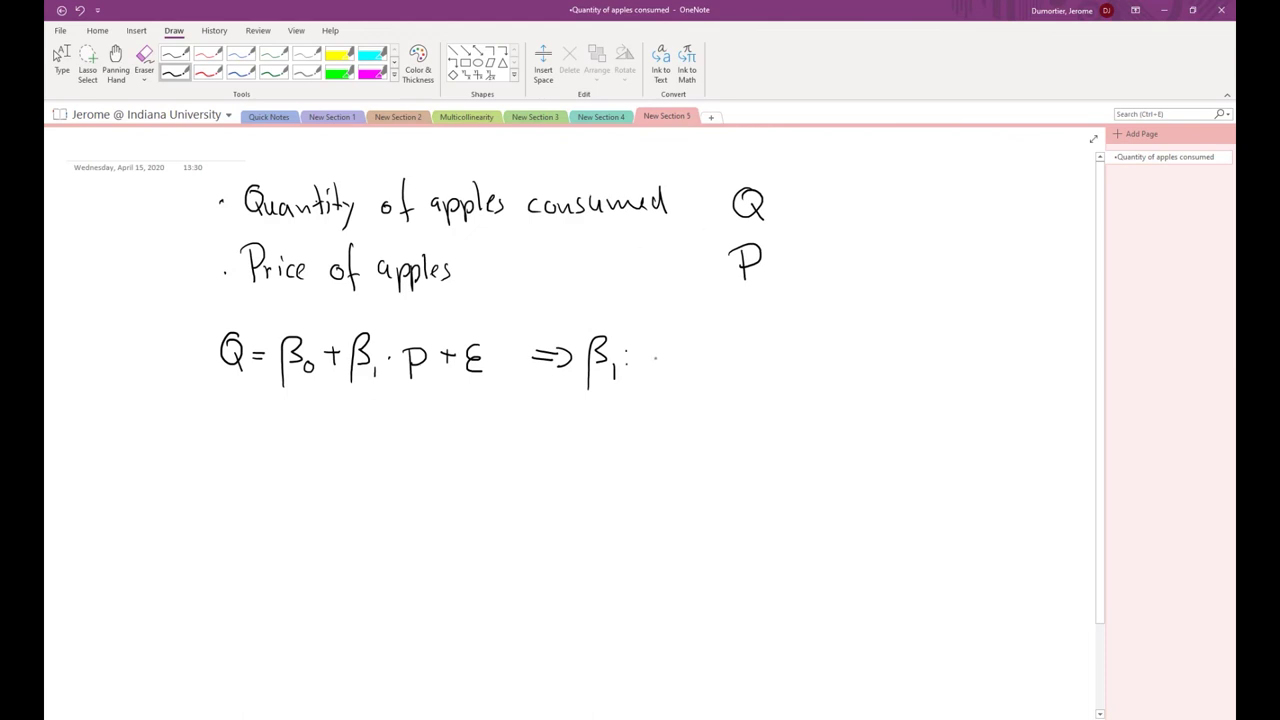
drag(664, 345, 650, 367)
mouse_move(661, 333)
mouse_down()
mouse_move(661, 368)
mouse_move(729, 373)
mouse_up()
click(750, 367)
drag(743, 363, 798, 370)
click(819, 357)
mouse_move(819, 364)
mouse_down()
mouse_move(868, 386)
mouse_move(869, 375)
mouse_up()
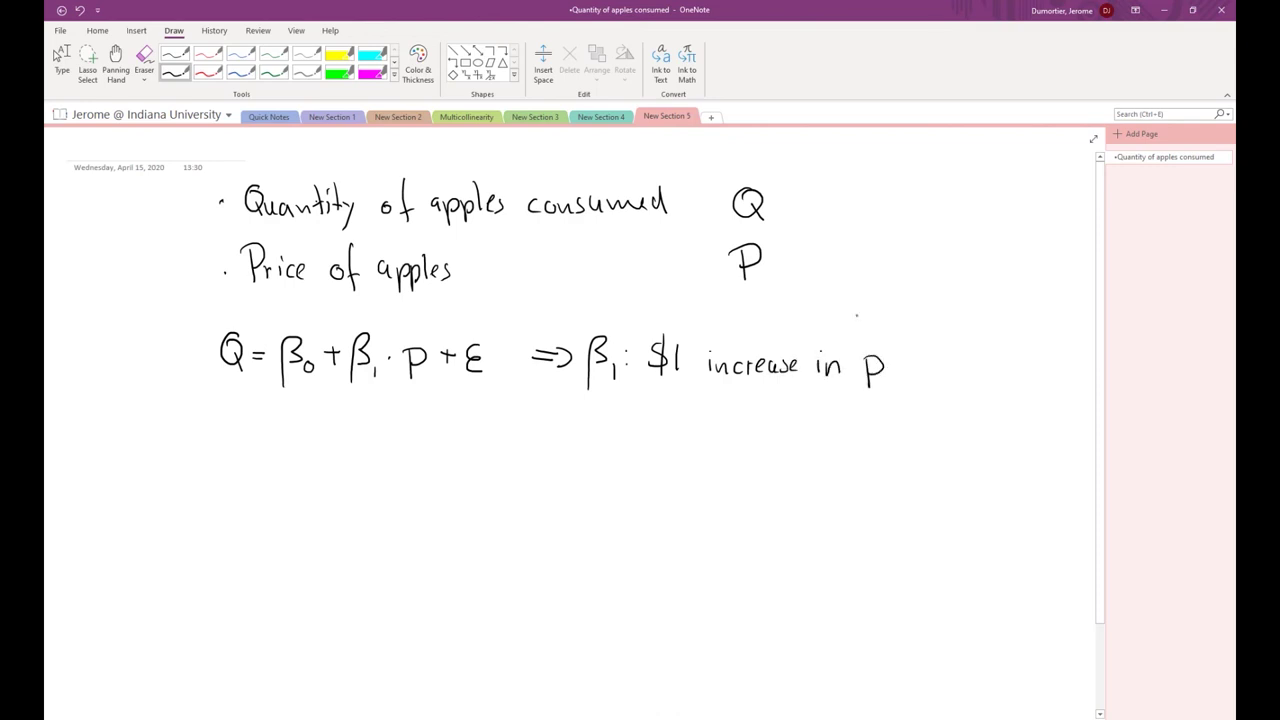
drag(662, 402, 678, 433)
mouse_move(708, 422)
mouse_down()
mouse_move(710, 433)
mouse_move(722, 420)
mouse_move(716, 446)
mouse_up()
mouse_move(714, 432)
mouse_down()
mouse_move(734, 430)
mouse_move(736, 444)
mouse_up()
key(ctrl+z)
key(ctrl+z)
key(ctrl+z)
key(ctrl+z)
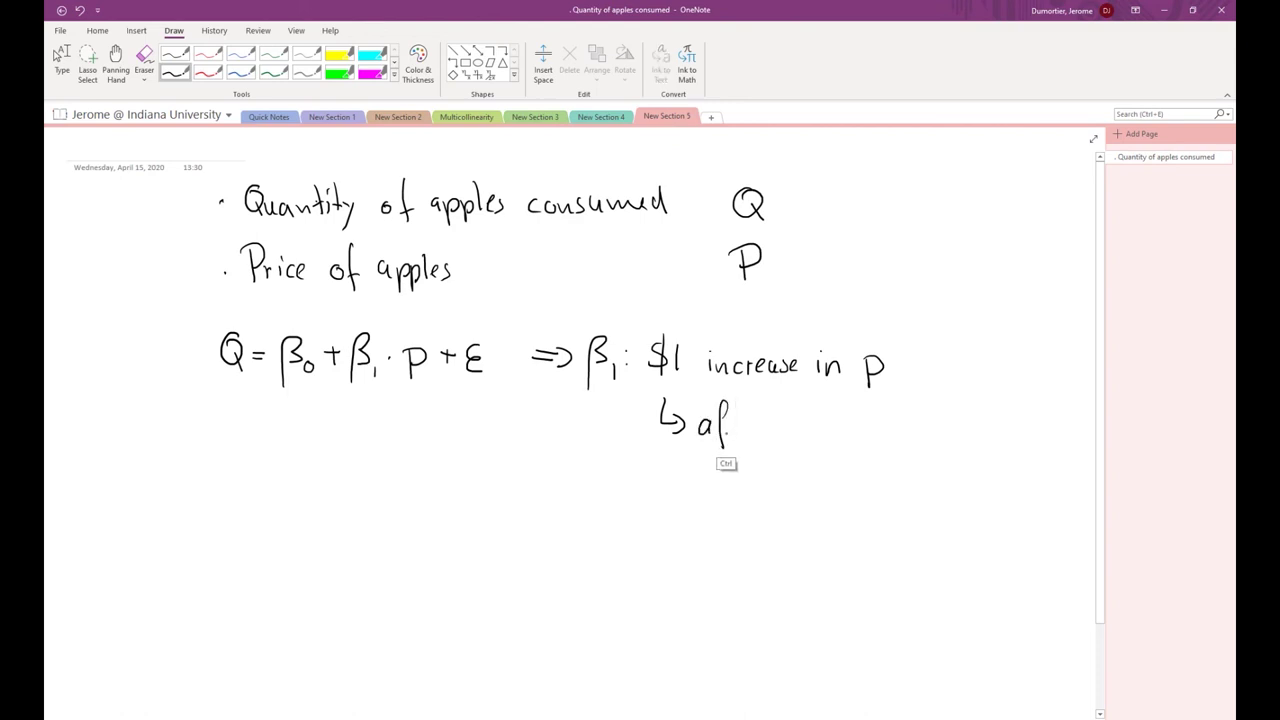
- Write "effect on the physical units" after the hooked arrow
drag(708, 424, 720, 446)
drag(724, 429, 734, 442)
drag(731, 429, 756, 431)
mouse_move(767, 420)
mouse_down()
mouse_move(776, 434)
mouse_move(782, 419)
mouse_up()
mouse_move(810, 418)
mouse_down()
mouse_move(849, 430)
mouse_move(857, 412)
mouse_up()
mouse_move(862, 404)
mouse_down()
mouse_move(874, 430)
mouse_move(913, 440)
mouse_up()
mouse_move(913, 416)
mouse_down()
mouse_move(926, 420)
mouse_move(916, 427)
mouse_up()
mouse_move(930, 400)
mouse_down()
mouse_move(937, 432)
mouse_move(970, 428)
mouse_up()
mouse_move(972, 418)
mouse_down()
mouse_move(982, 408)
mouse_move(983, 428)
mouse_up()
drag(996, 419, 1001, 428)
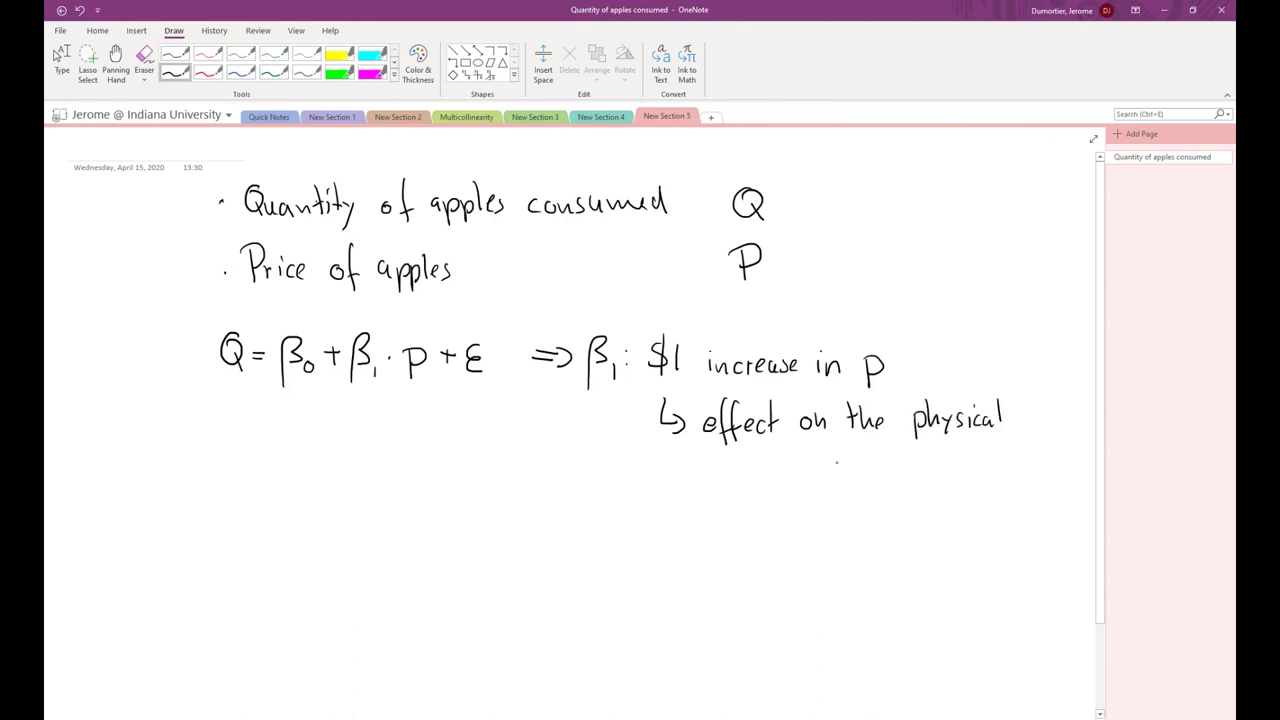
drag(840, 458, 883, 470)
mouse_move(886, 445)
mouse_down()
mouse_move(887, 471)
mouse_move(893, 455)
mouse_up()
drag(902, 458, 897, 470)
- Handwrite the logarithmic equation ln(Q) = β0 + β1·ln(p) + ε below the linear one
mouse_move(199, 507)
mouse_down()
mouse_move(201, 533)
mouse_move(227, 519)
mouse_move(231, 533)
mouse_up()
drag(245, 509, 262, 536)
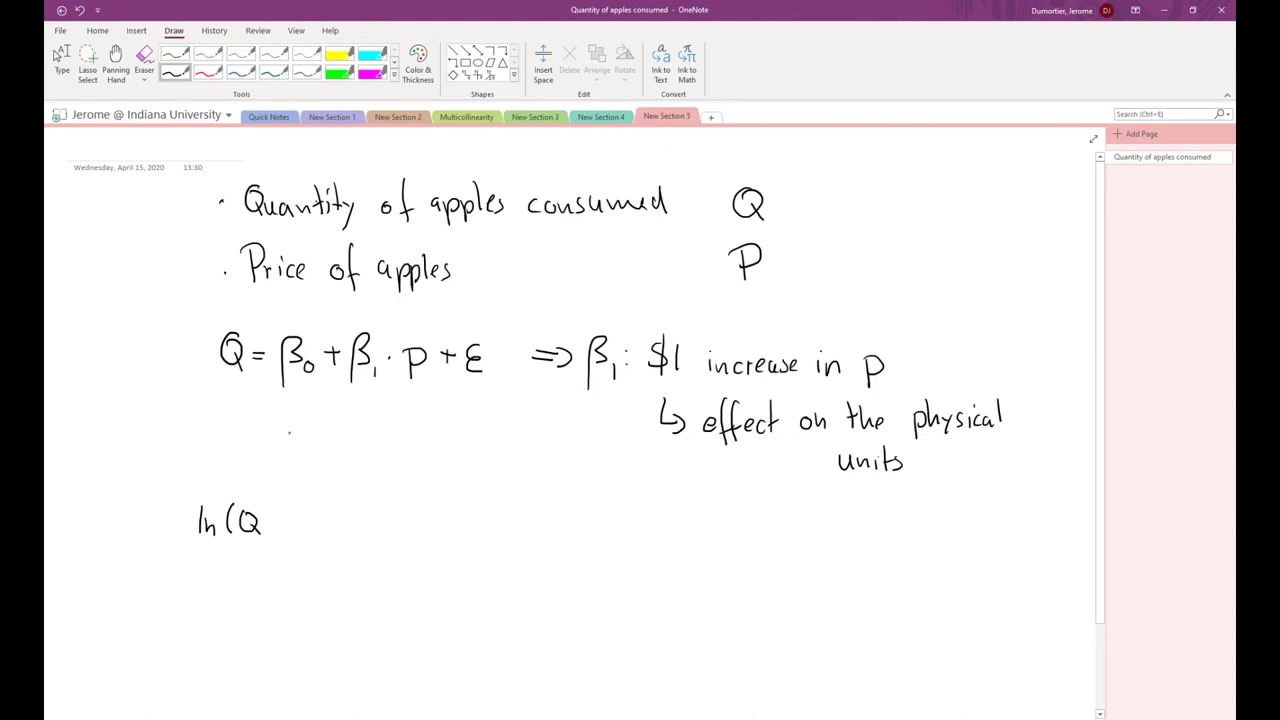
mouse_move(264, 502)
mouse_down()
mouse_move(267, 536)
mouse_move(334, 518)
mouse_move(326, 531)
mouse_up()
scroll(570, 480, down, 3)
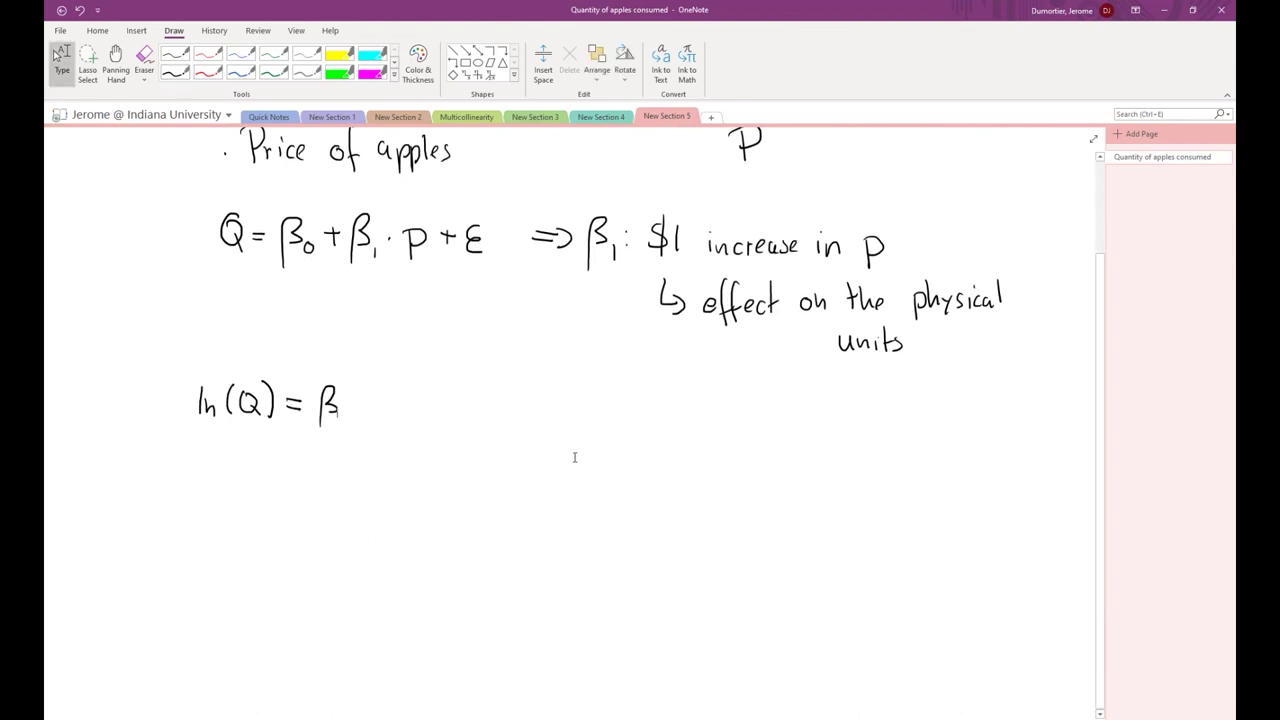
click(175, 72)
mouse_move(345, 407)
mouse_down()
mouse_move(338, 418)
mouse_move(380, 399)
mouse_move(372, 422)
mouse_move(393, 401)
mouse_move(416, 429)
mouse_up()
click(422, 408)
mouse_move(441, 386)
mouse_down()
mouse_move(442, 420)
mouse_move(474, 400)
mouse_move(473, 427)
mouse_up()
mouse_move(484, 410)
mouse_down()
mouse_move(483, 430)
mouse_move(494, 412)
mouse_move(502, 426)
mouse_move(532, 410)
mouse_up()
mouse_move(525, 403)
mouse_down()
mouse_move(525, 420)
mouse_move(557, 426)
mouse_up()
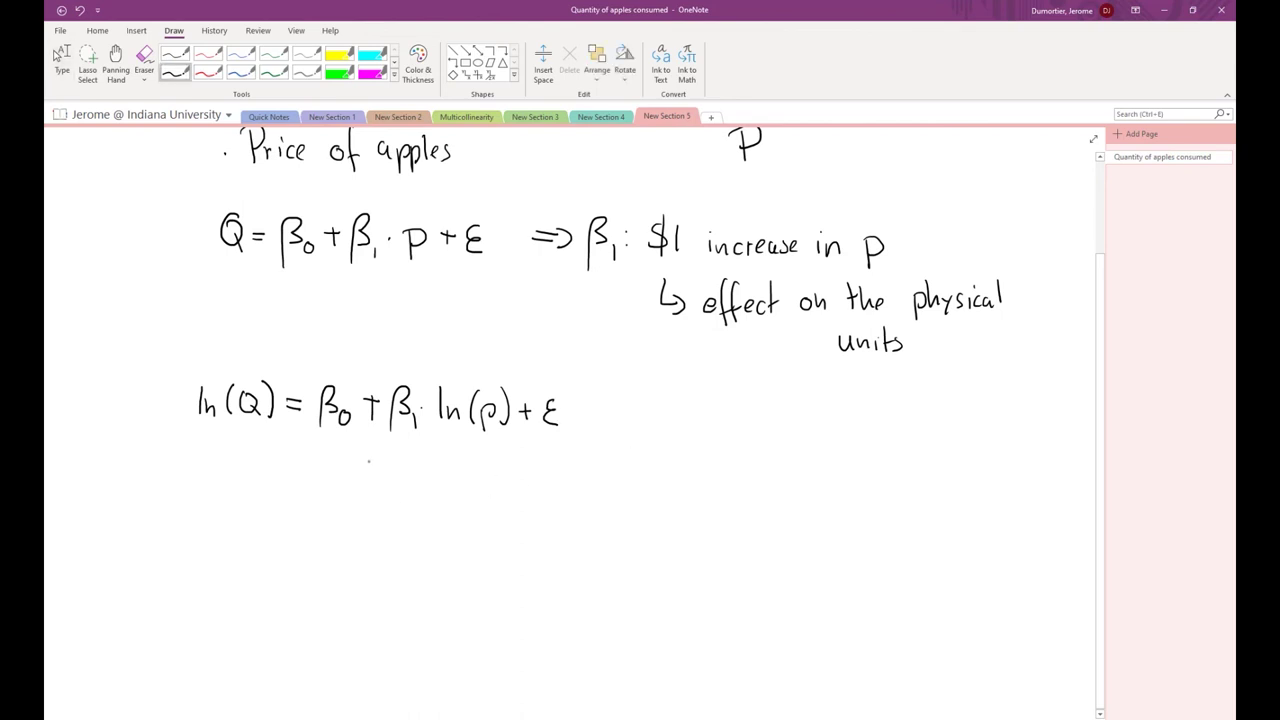
- Draw a hooked arrow from β1 in the logarithmic equation and label it "Elasticity"
drag(402, 443, 418, 482)
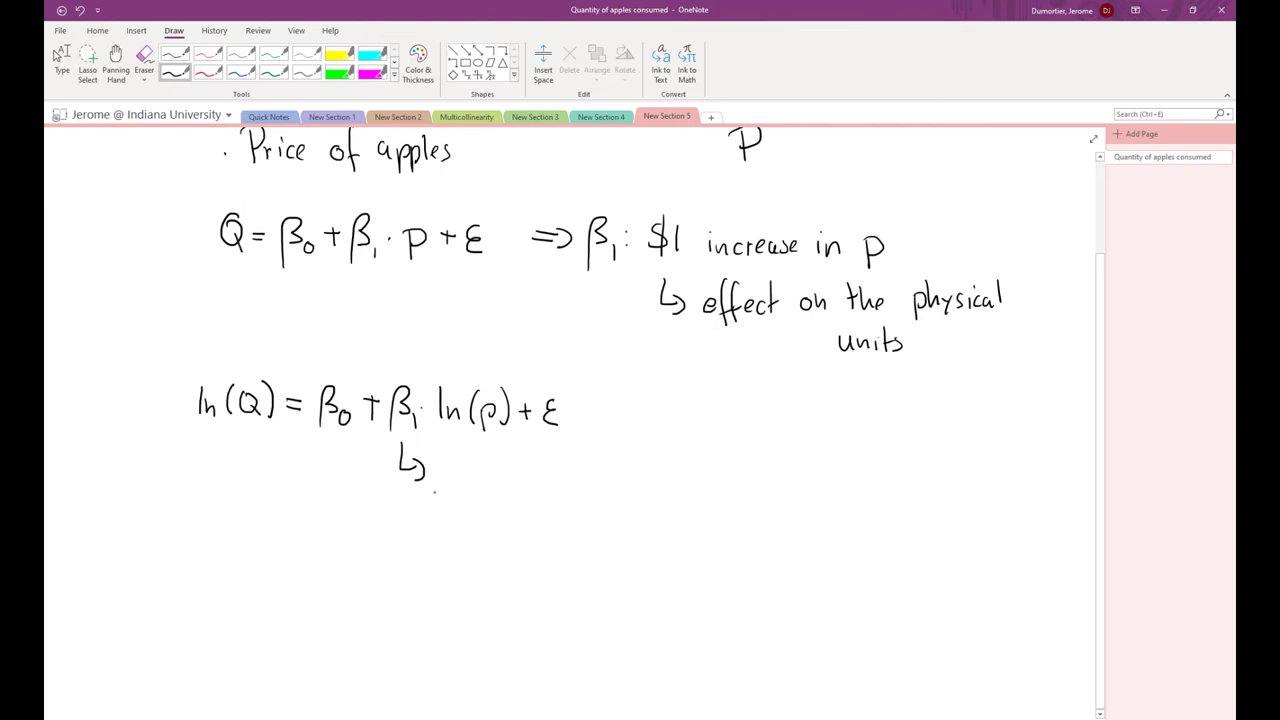
drag(443, 455, 456, 488)
drag(442, 472, 470, 488)
mouse_move(484, 473)
mouse_down()
mouse_move(476, 482)
mouse_move(490, 490)
mouse_up()
drag(501, 455, 505, 490)
drag(498, 477, 517, 492)
drag(540, 474, 541, 491)
mouse_move(547, 477)
mouse_down()
mouse_move(547, 491)
mouse_move(573, 487)
mouse_up()
drag(581, 468, 564, 508)
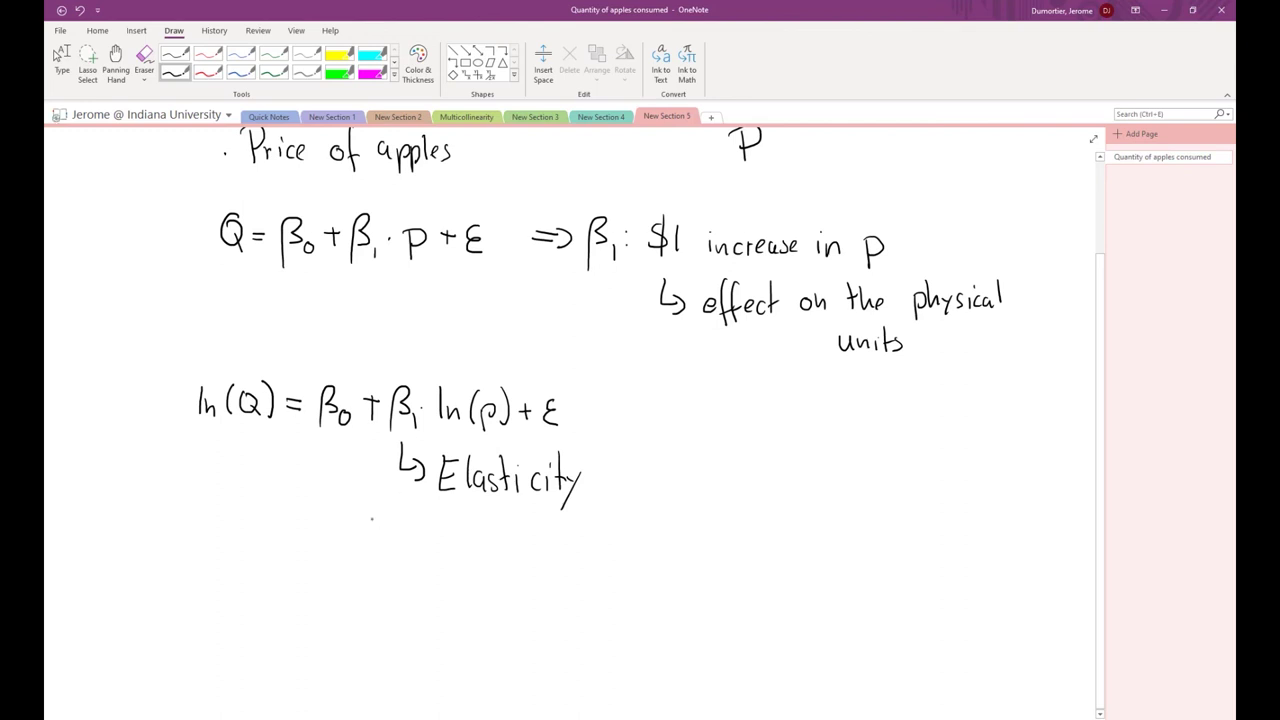
- Write the example "β1 = 0.8 : Price of apples increases by 1%" below the logarithmic equation
mouse_move(238, 514)
mouse_down()
mouse_move(236, 552)
mouse_move(243, 538)
mouse_move(256, 554)
mouse_move(276, 533)
mouse_move(314, 530)
mouse_move(310, 512)
mouse_move(340, 516)
mouse_up()
click(321, 537)
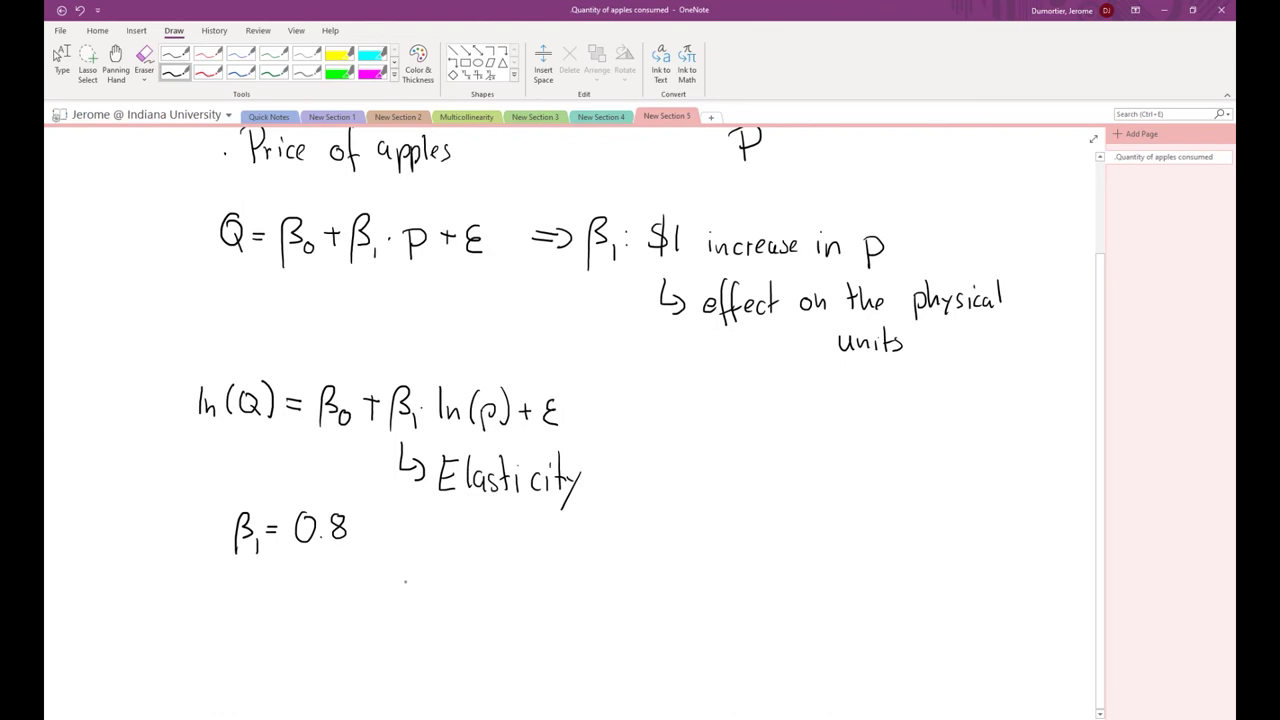
click(374, 527)
click(374, 536)
mouse_move(401, 518)
mouse_down()
mouse_move(400, 541)
mouse_move(404, 529)
mouse_move(440, 542)
mouse_move(471, 527)
mouse_move(482, 543)
mouse_move(556, 537)
mouse_up()
mouse_move(561, 529)
mouse_down()
mouse_move(556, 541)
mouse_move(626, 533)
mouse_move(654, 545)
mouse_up()
drag(660, 537, 671, 543)
mouse_move(681, 531)
mouse_down()
mouse_move(675, 545)
mouse_move(713, 538)
mouse_move(728, 563)
mouse_up()
mouse_move(764, 521)
mouse_down()
mouse_move(764, 540)
mouse_move(778, 541)
mouse_up()
drag(790, 533, 792, 537)
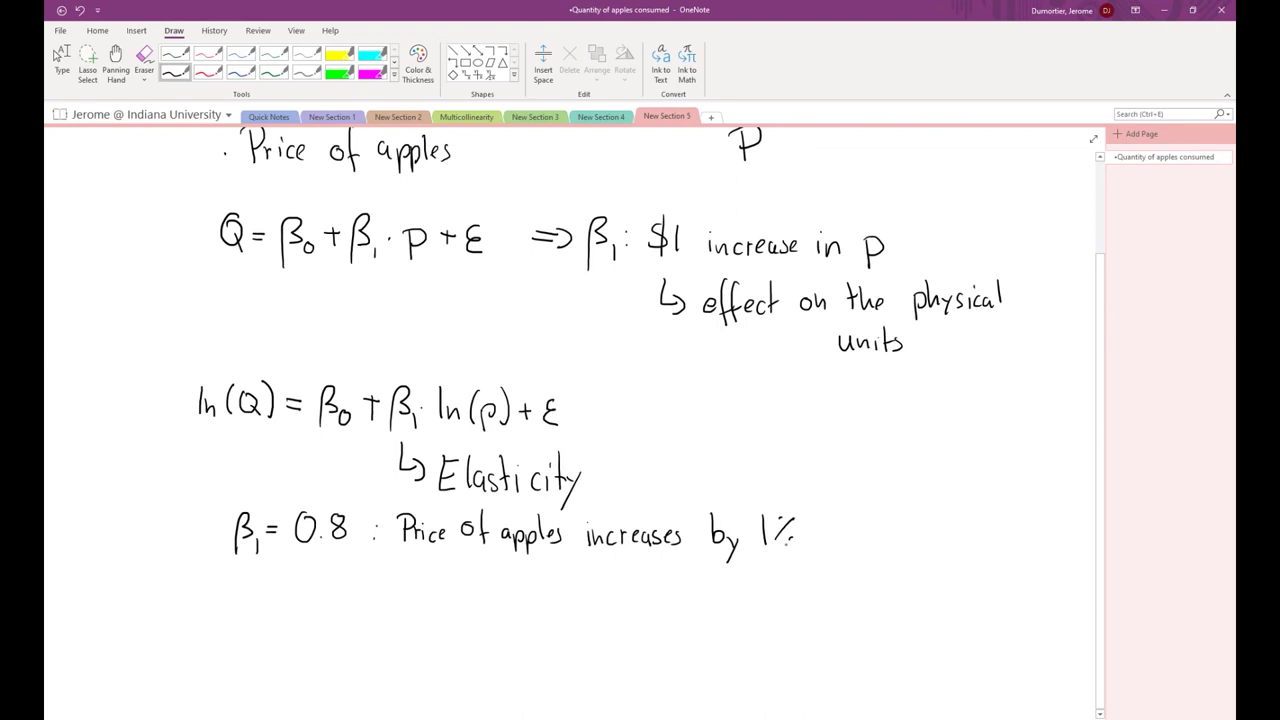
- Begin the conclusion "⇒ quantity of apples dec" under the 1% apple price increase example
mouse_move(406, 585)
mouse_down()
mouse_move(458, 610)
mouse_move(506, 600)
mouse_up()
mouse_move(502, 590)
mouse_down()
mouse_move(518, 588)
mouse_move(517, 600)
mouse_up()
mouse_move(522, 568)
mouse_down()
mouse_move(524, 600)
mouse_move(536, 588)
mouse_move(540, 605)
mouse_move(566, 588)
mouse_move(574, 606)
mouse_move(632, 606)
mouse_move(635, 594)
mouse_move(729, 604)
mouse_up()
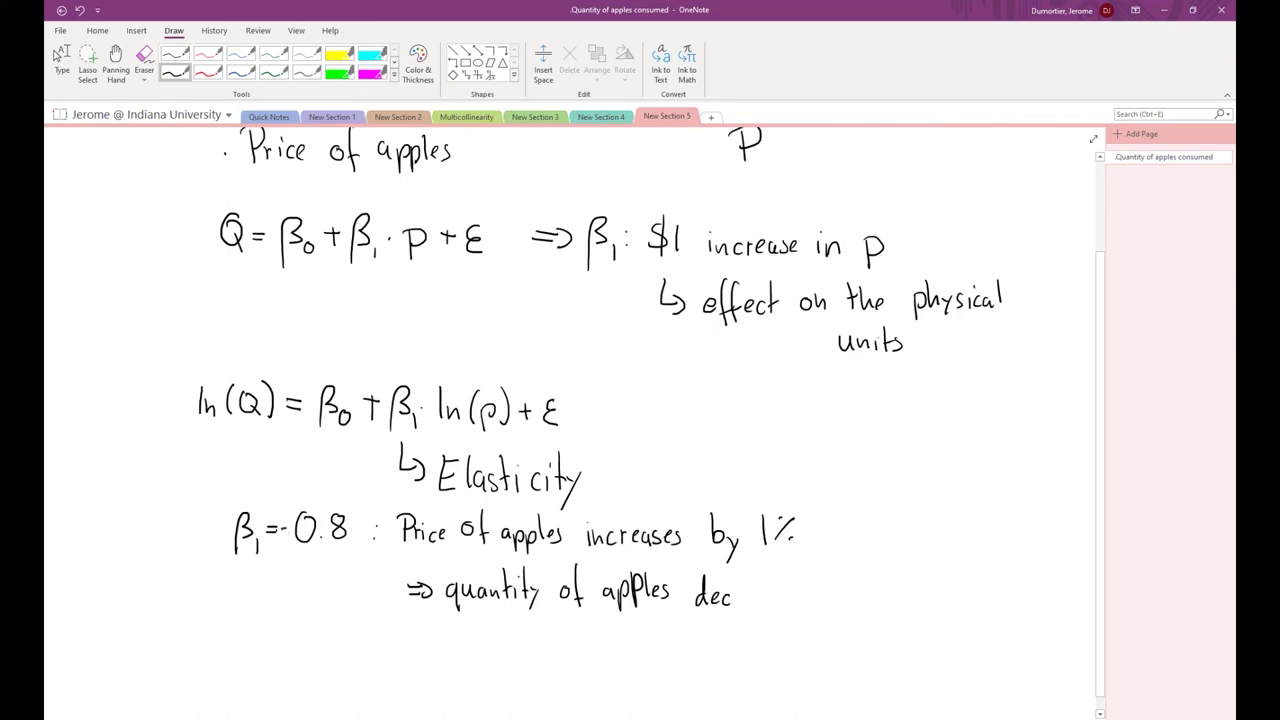
- Add a minus sign before 0.8 so the elasticity example reads β1 = -0.8
right_click(283, 530)
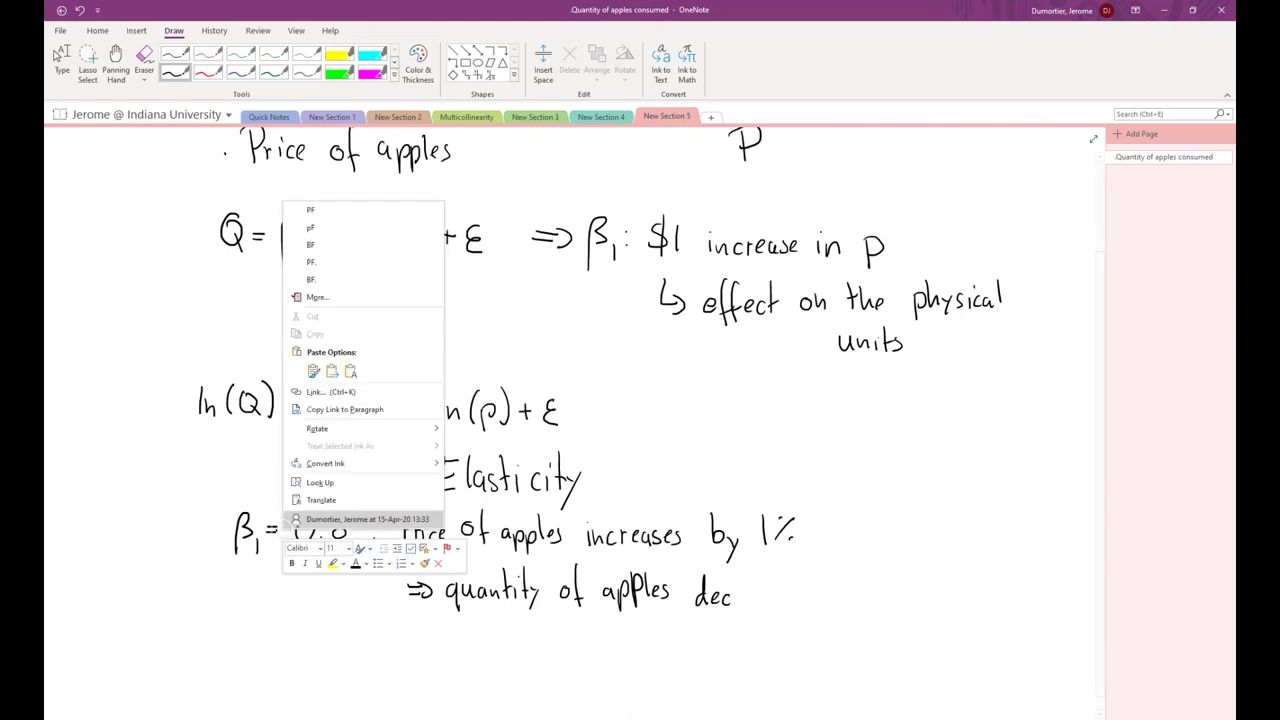
click(386, 553)
drag(281, 531, 290, 530)
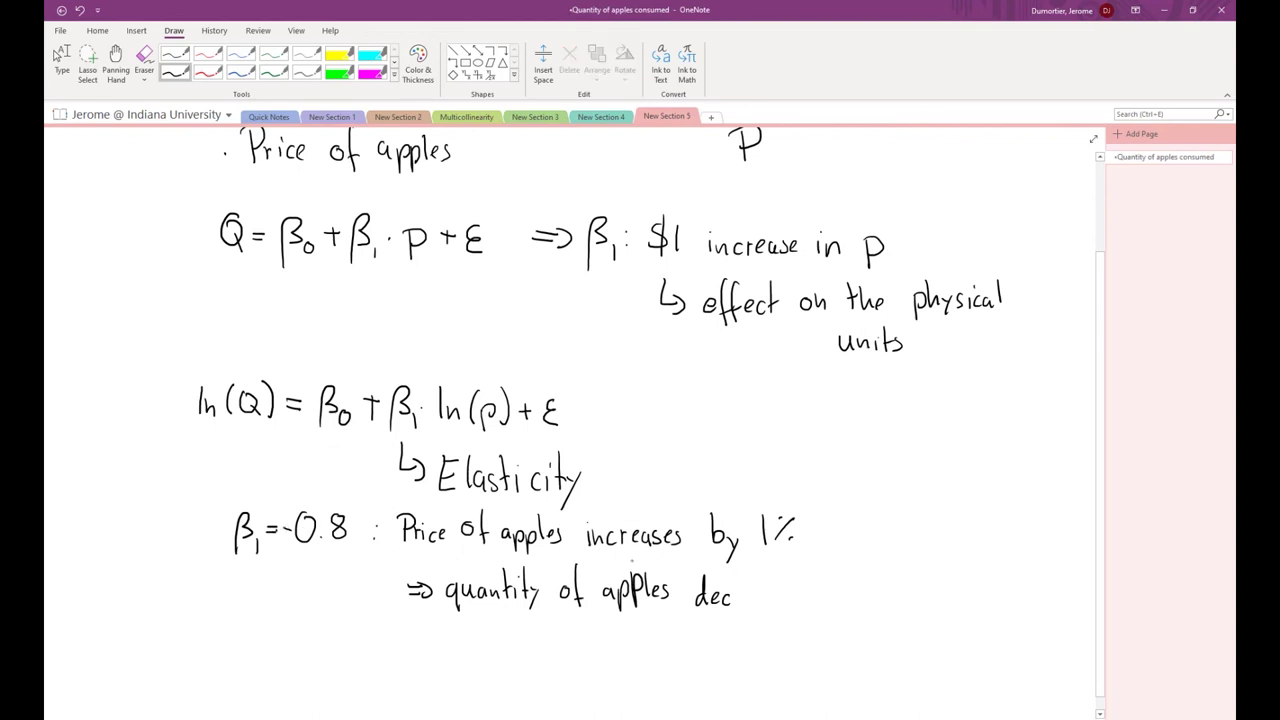
- Complete the conclusion with "decreases by -0.8 · 1%" and write "= 0.8%" beneath the product
mouse_move(733, 598)
mouse_down()
mouse_move(846, 598)
mouse_move(855, 618)
mouse_move(918, 590)
mouse_move(950, 612)
mouse_move(946, 588)
mouse_up()
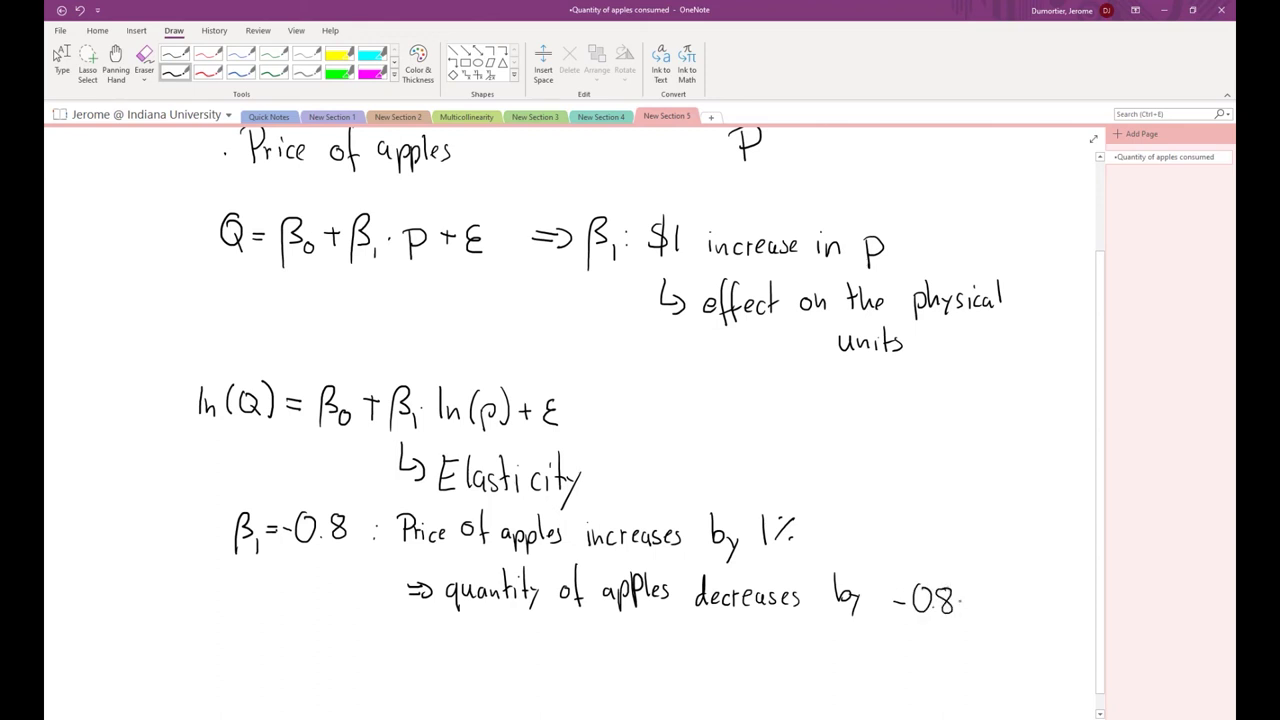
drag(985, 589, 995, 619)
drag(906, 657, 920, 657)
mouse_move(906, 665)
mouse_down()
mouse_move(968, 654)
mouse_move(986, 675)
mouse_up()
drag(1004, 667, 1005, 671)
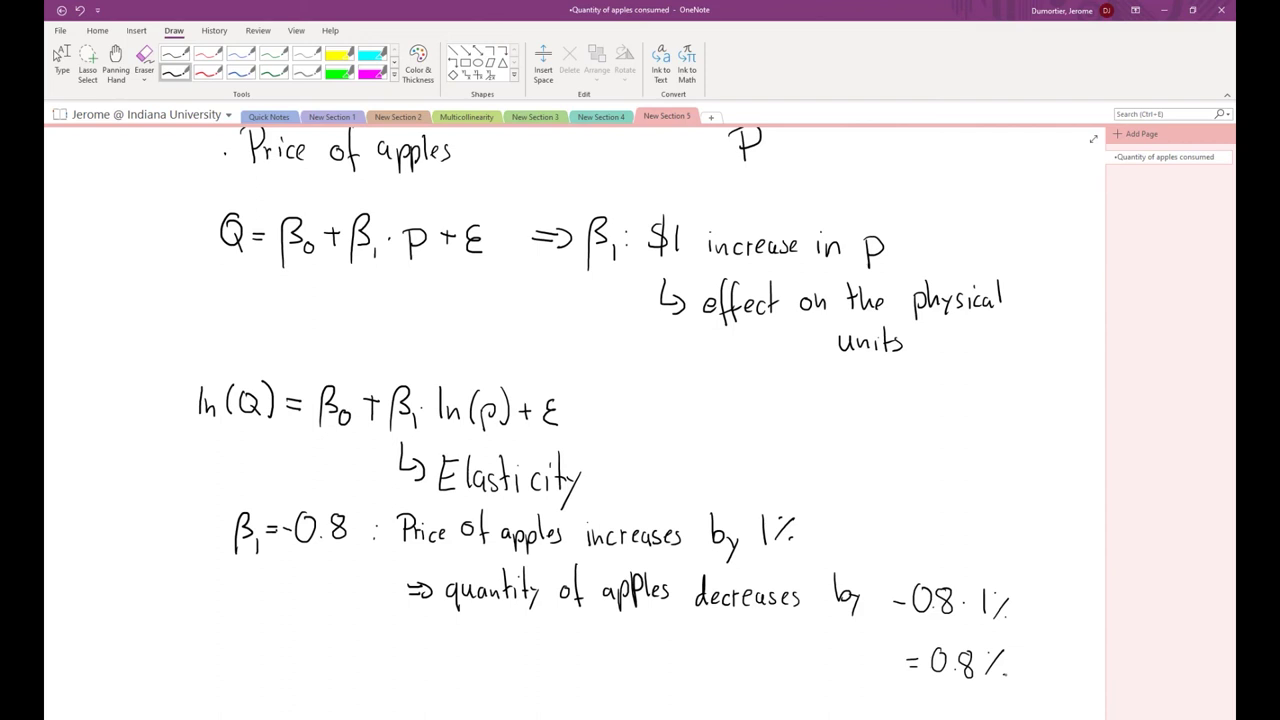
- Switch to the Multivariate Regression slides in Adobe Acrobat and show slide 21 with the log interpretation table
click(57, 56)
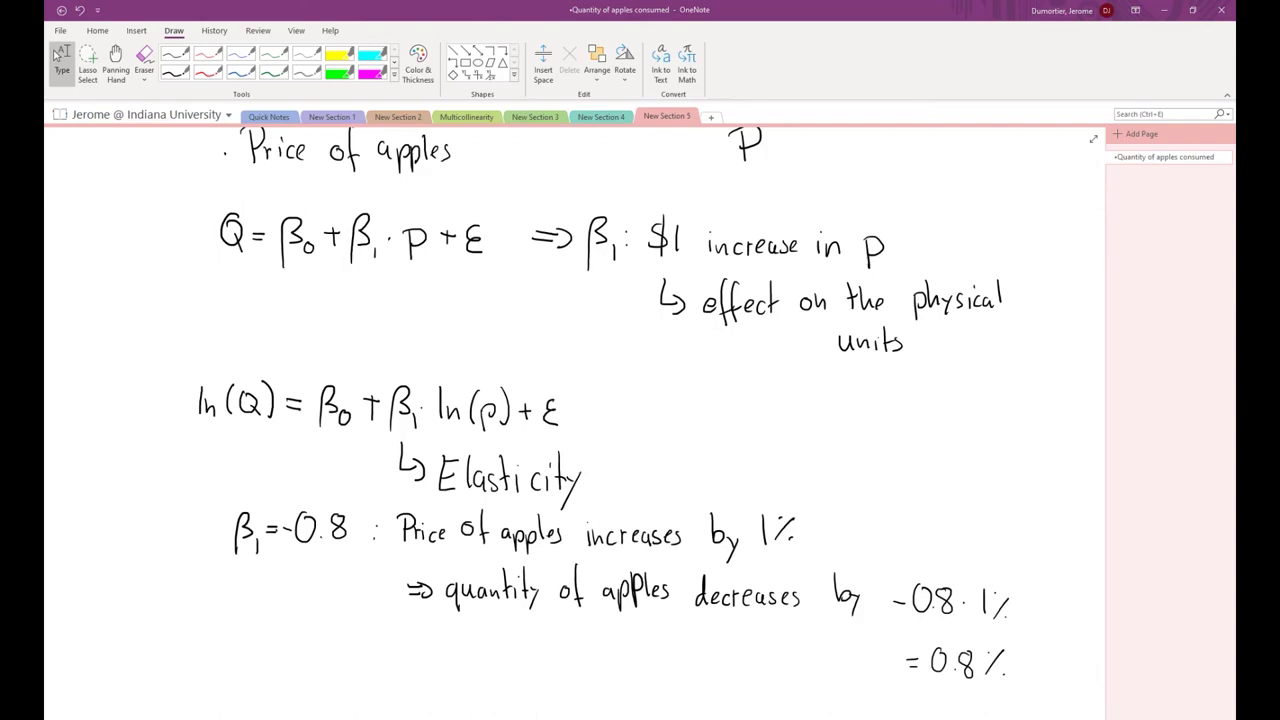
key(alt+Tab)
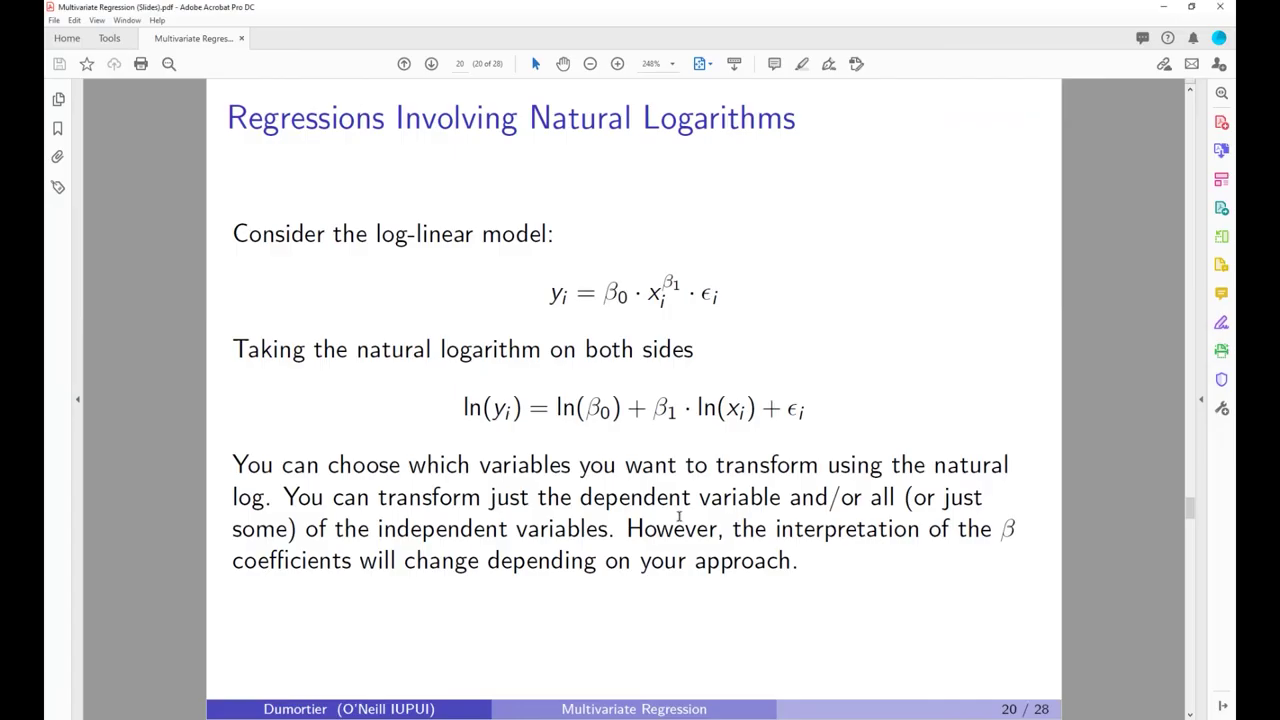
scroll(679, 516, down, 3)
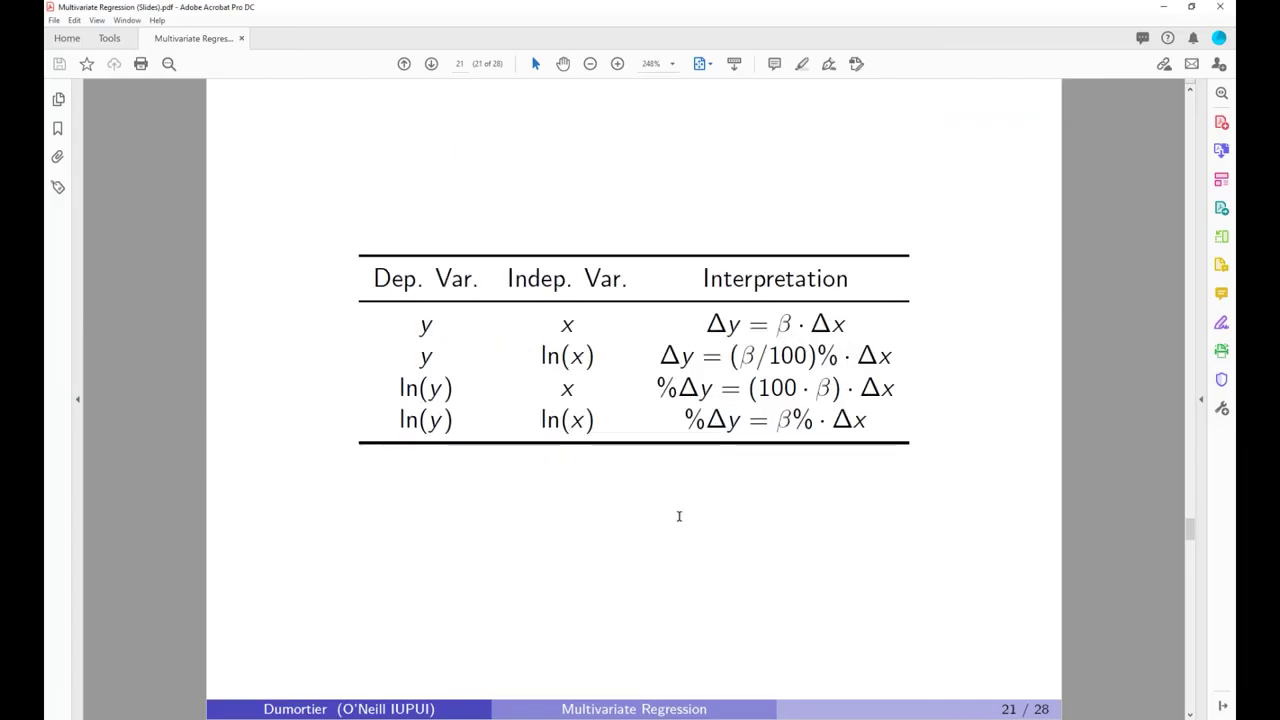
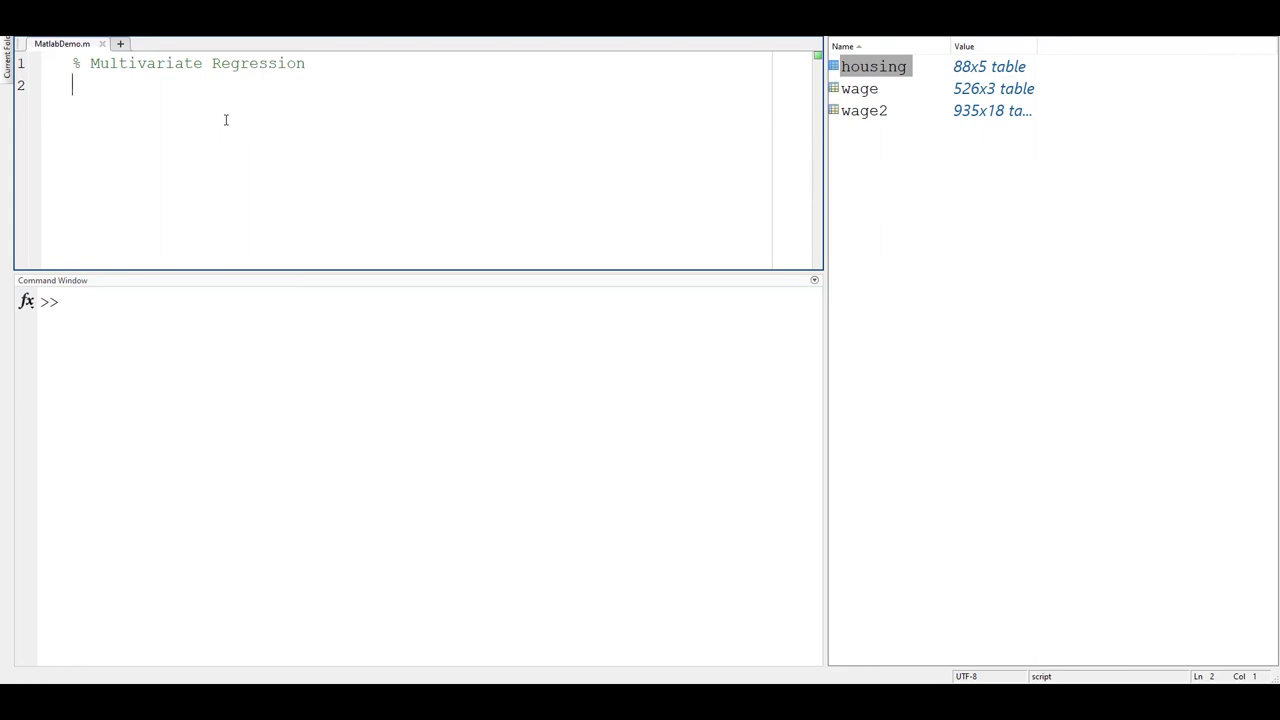
- Add the script line housing.lnprice = log(housing.price); below the Multivariate Regression comment
text(housing.l)
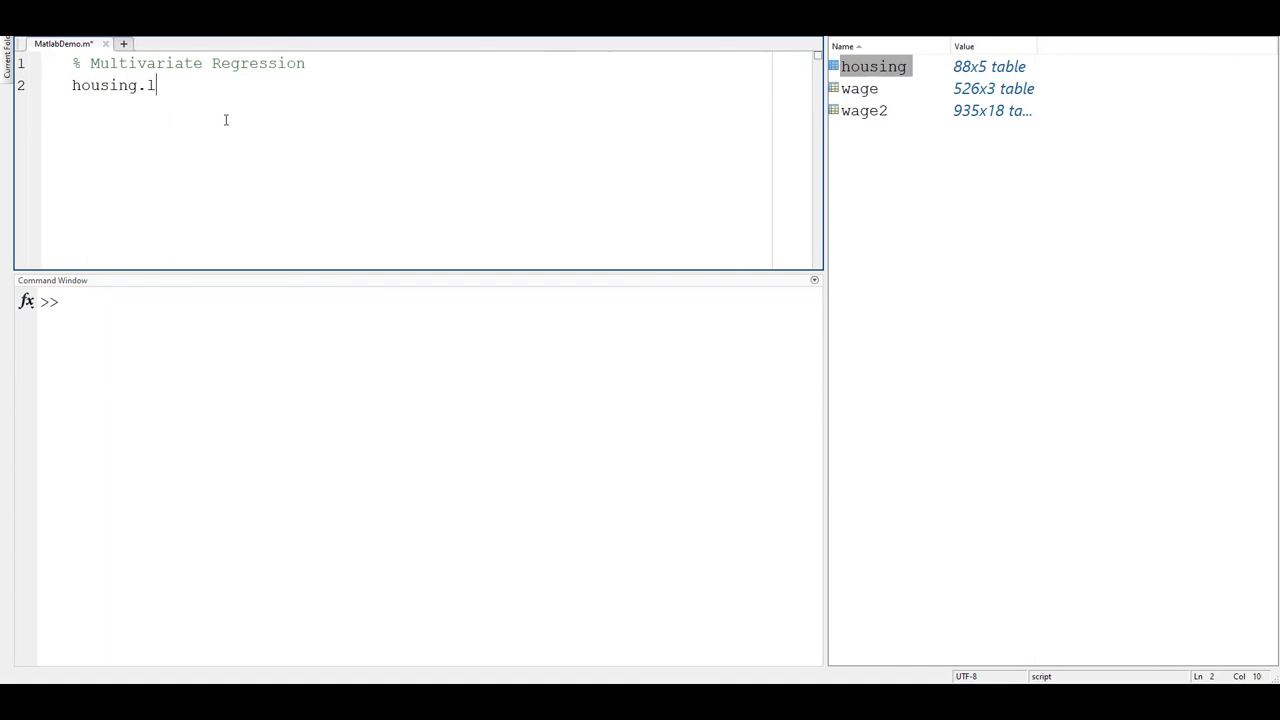
text(nprice = log()
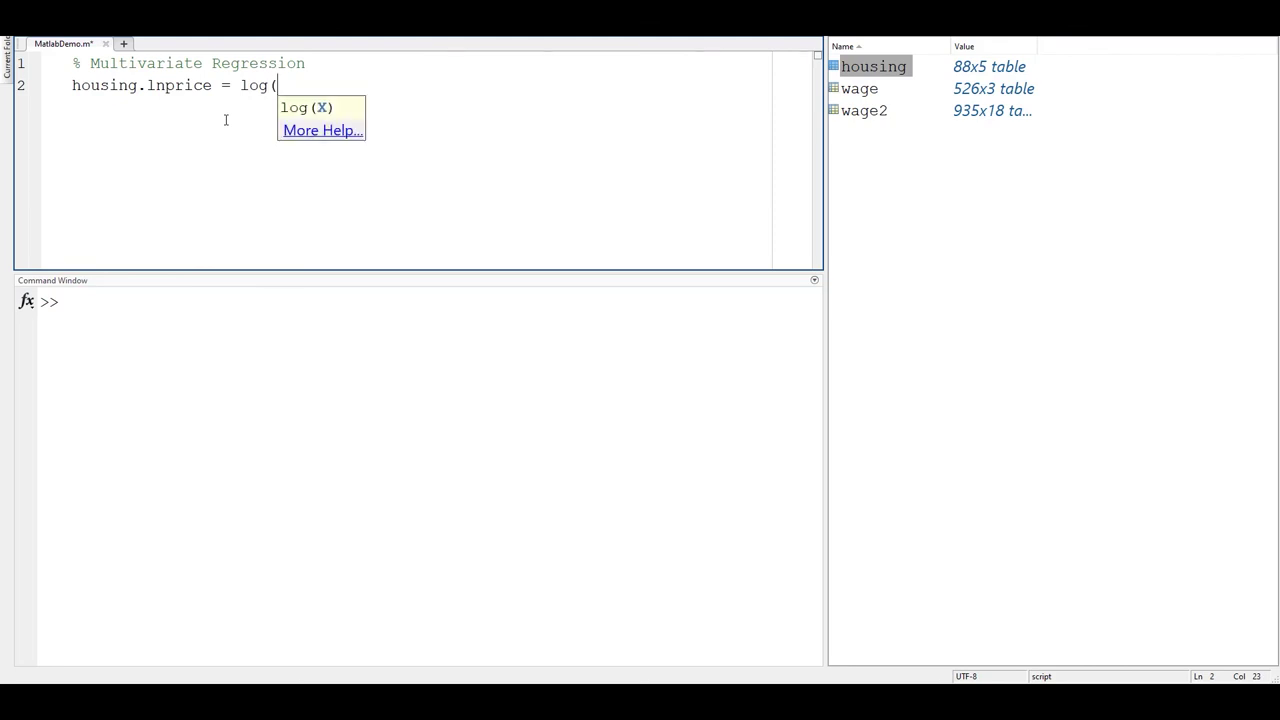
text(housing)
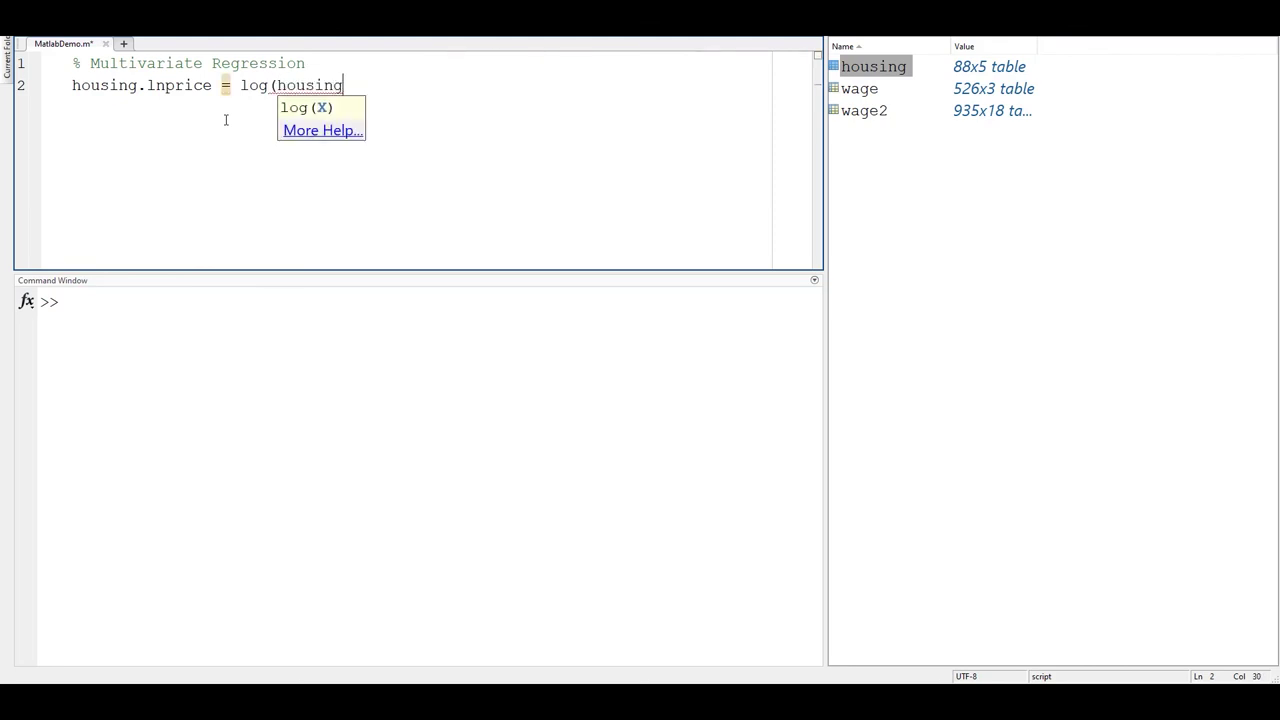
text(.price))
drag(240, 85, 270, 86)
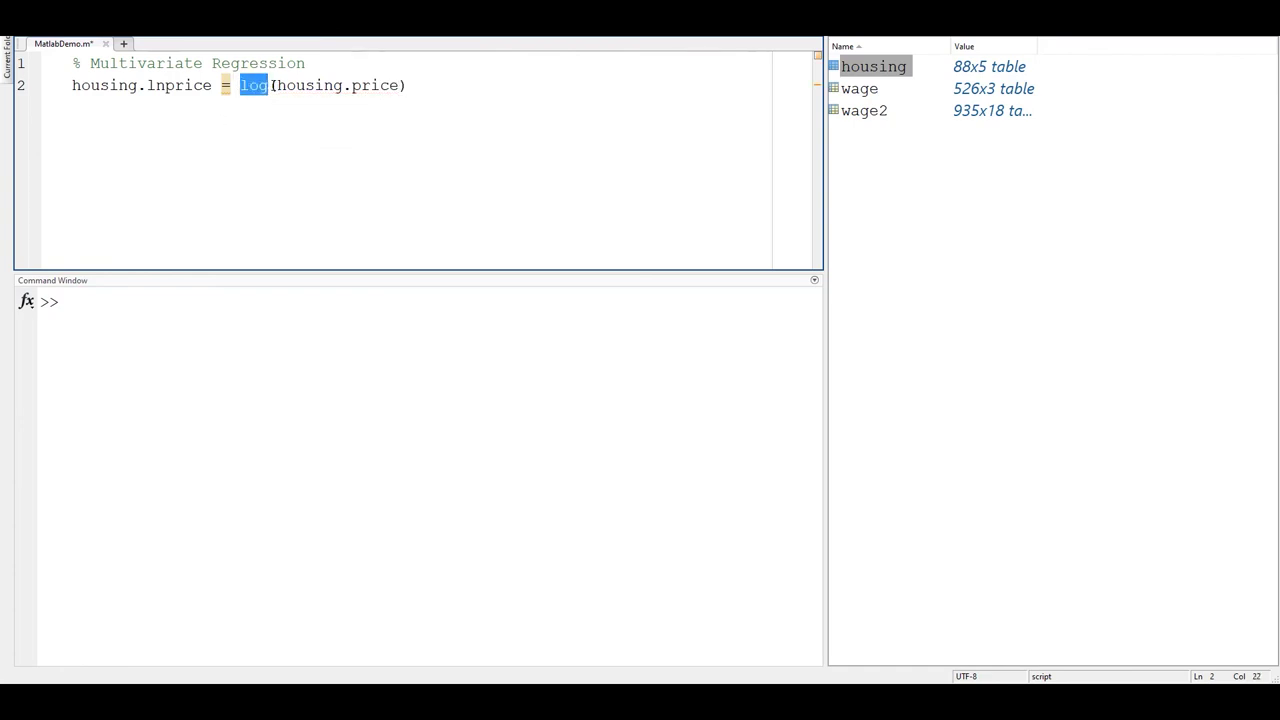
click(472, 87)
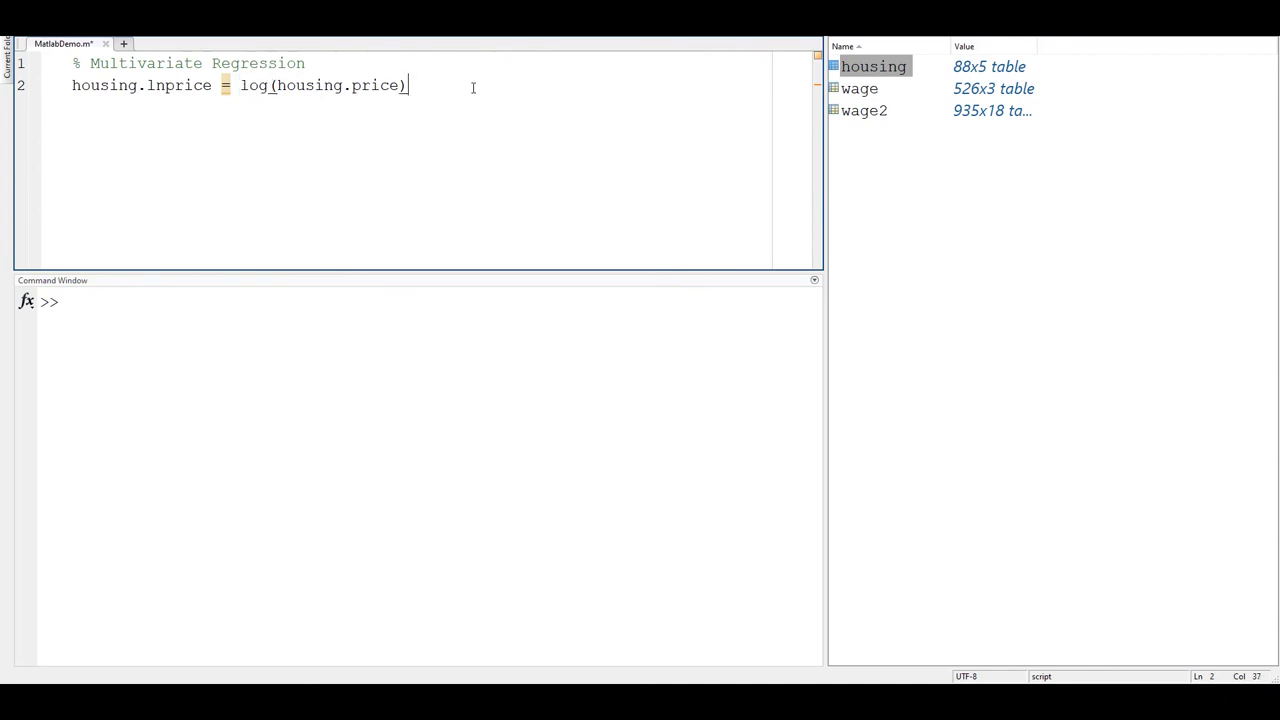
text(;)
- Duplicate the housing.lnprice line twice on the lines directly below it
drag(417, 86, 70, 85)
key(ctrl+c)
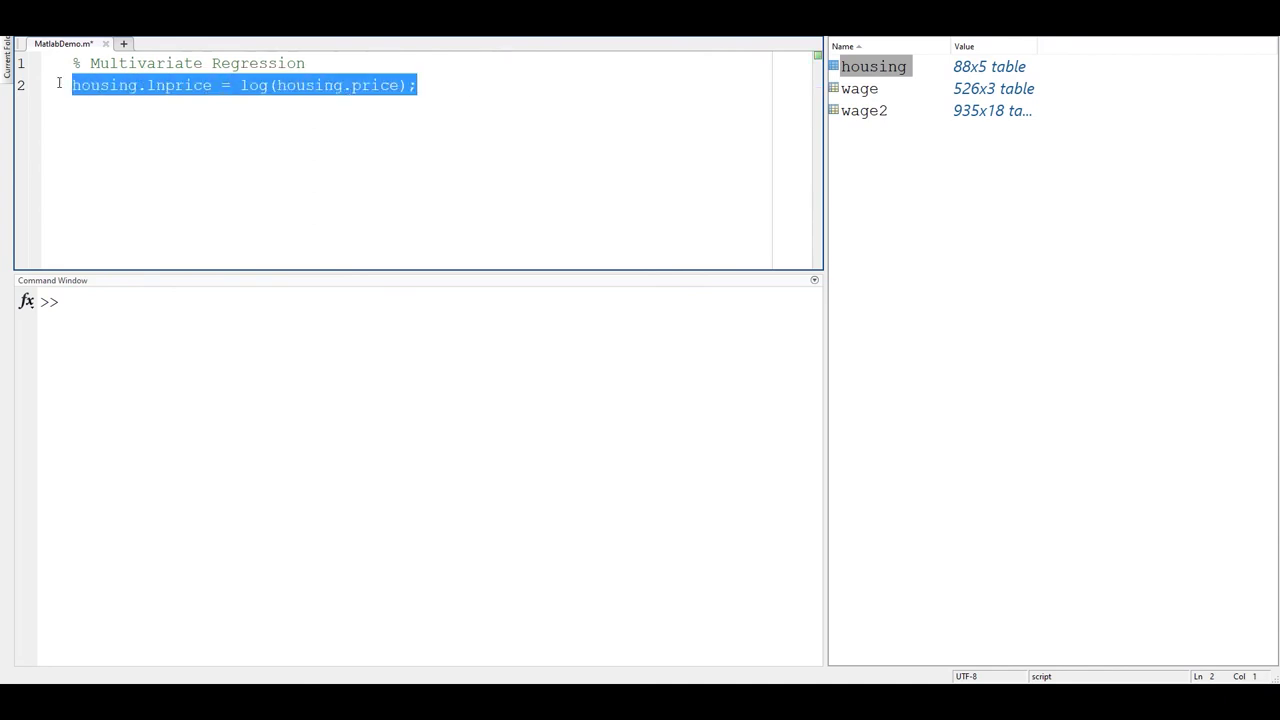
click(105, 85)
key(End)
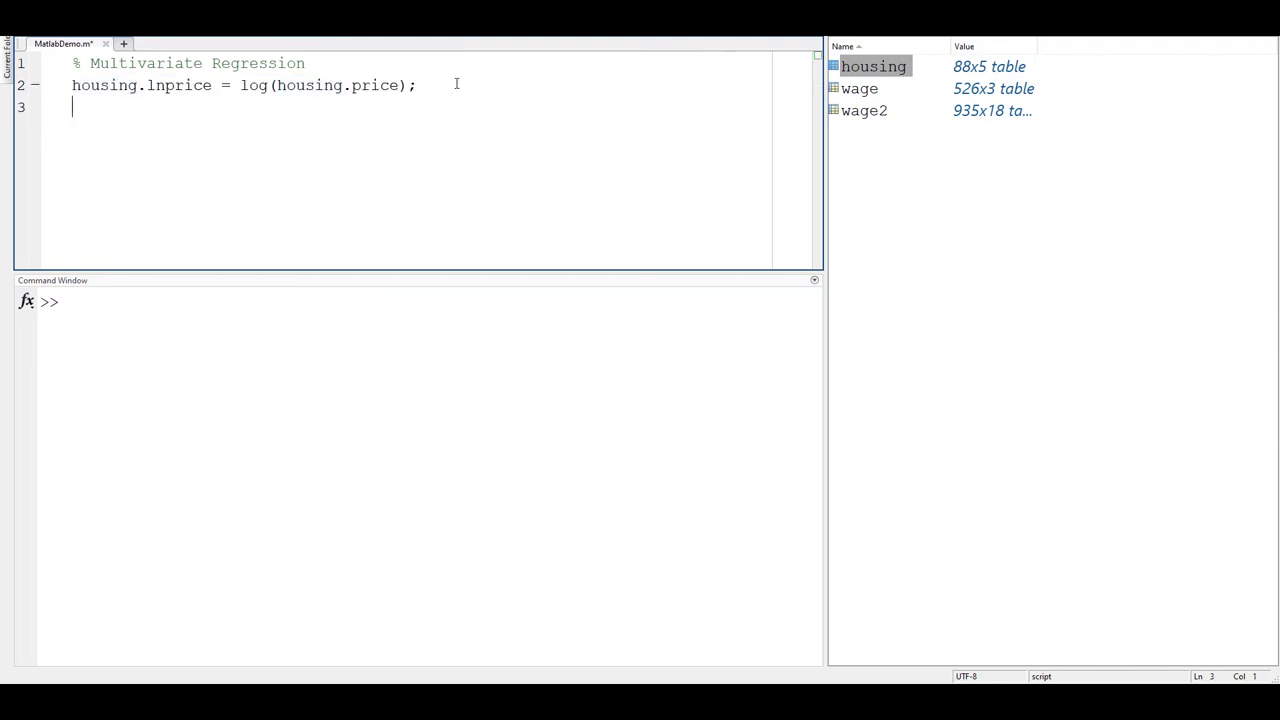
key(Return)
key(ctrl+v)
key(Return)
key(ctrl+v)
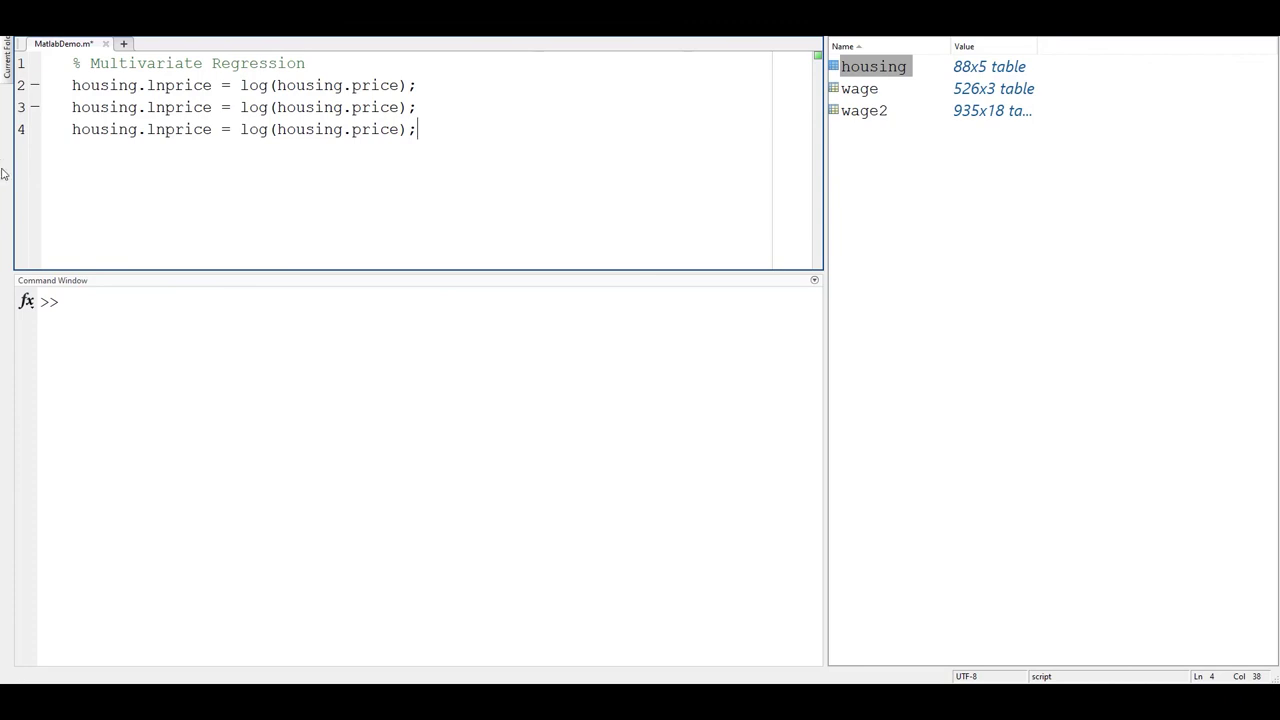
- Edit the two copies to housing.lnlotsize = log(housing.lotsize); and housing.lnsqrft = log(housing.sqrft);
drag(165, 108, 210, 112)
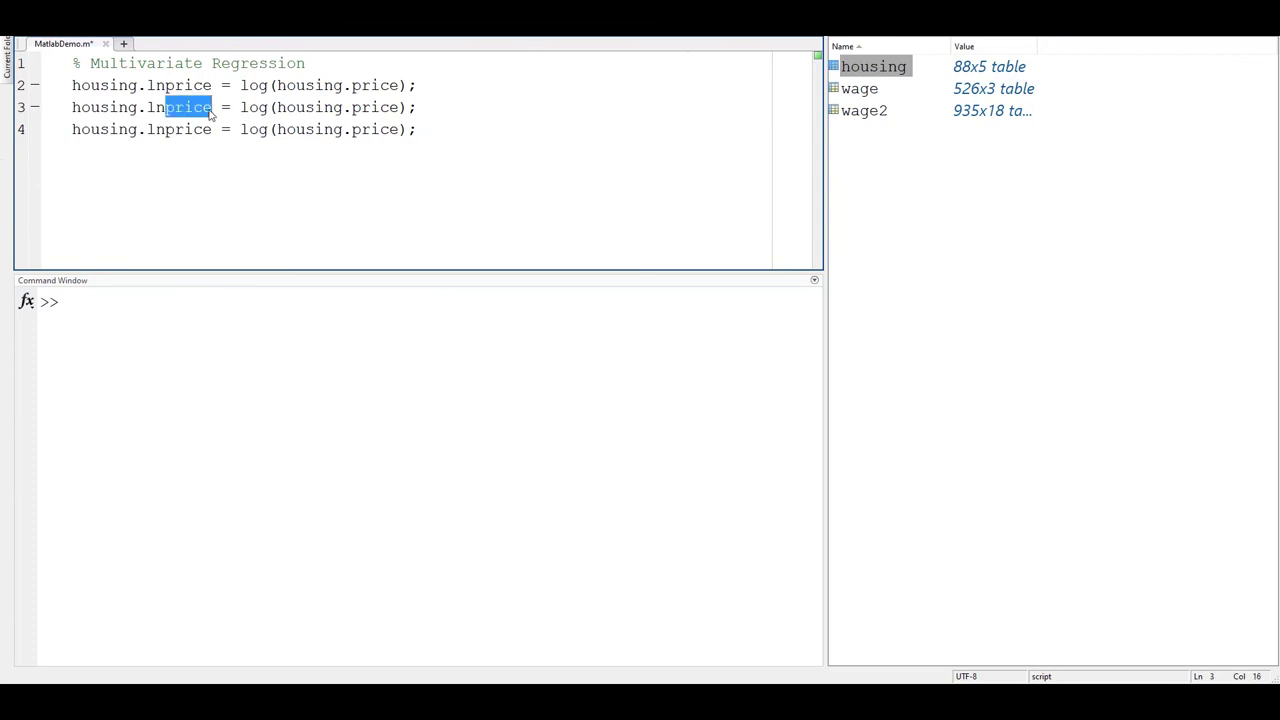
text(lotsize)
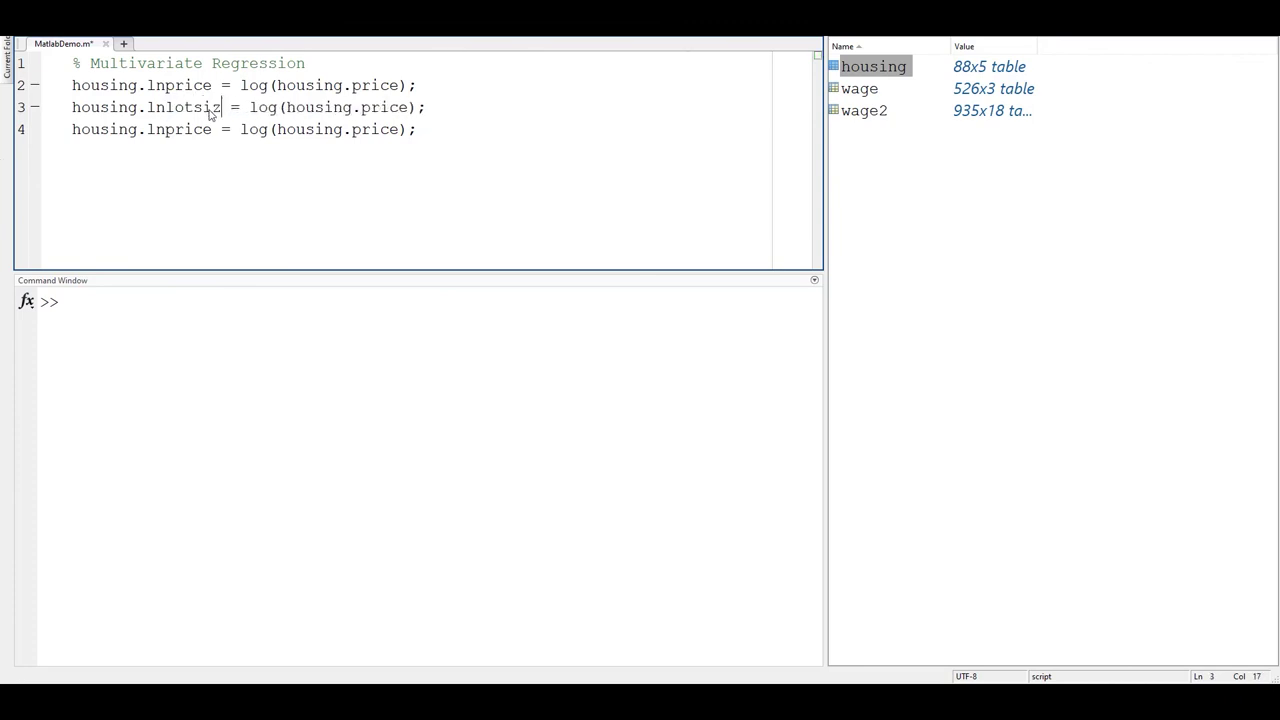
double_click(387, 108)
text(lotsize)
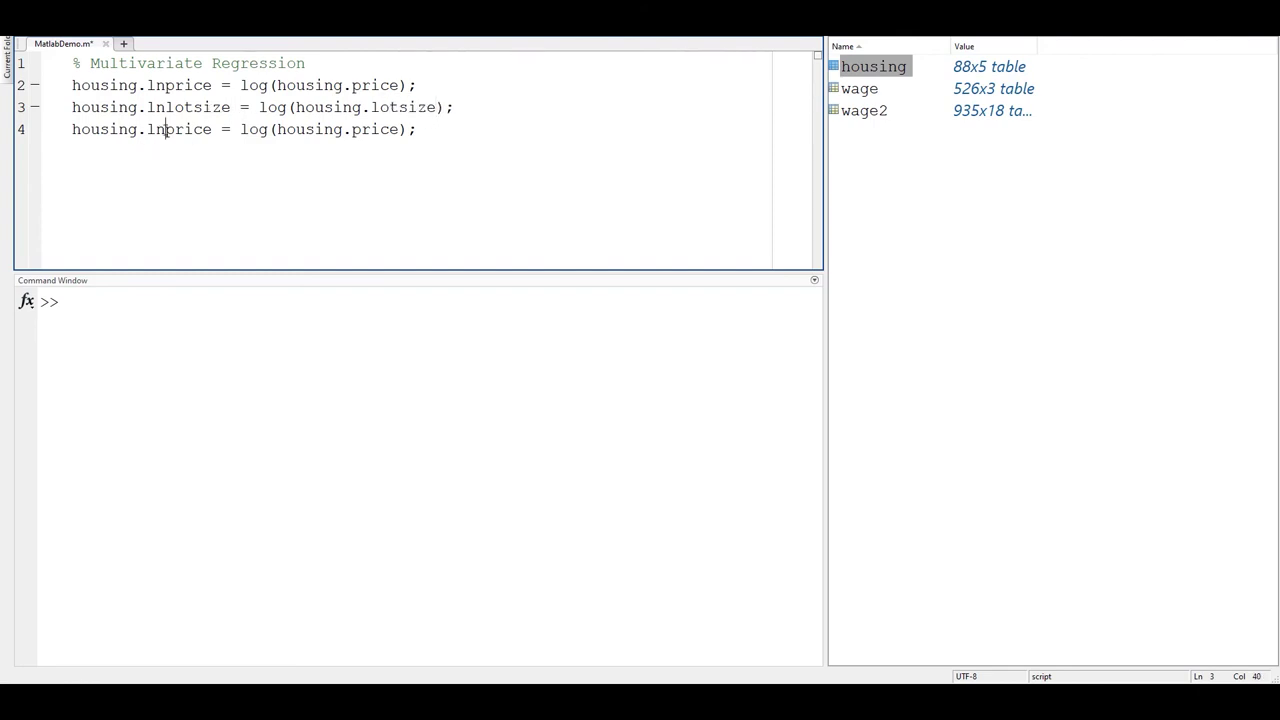
drag(164, 129, 214, 129)
text(sqrft)
double_click(364, 129)
text(sqrft)
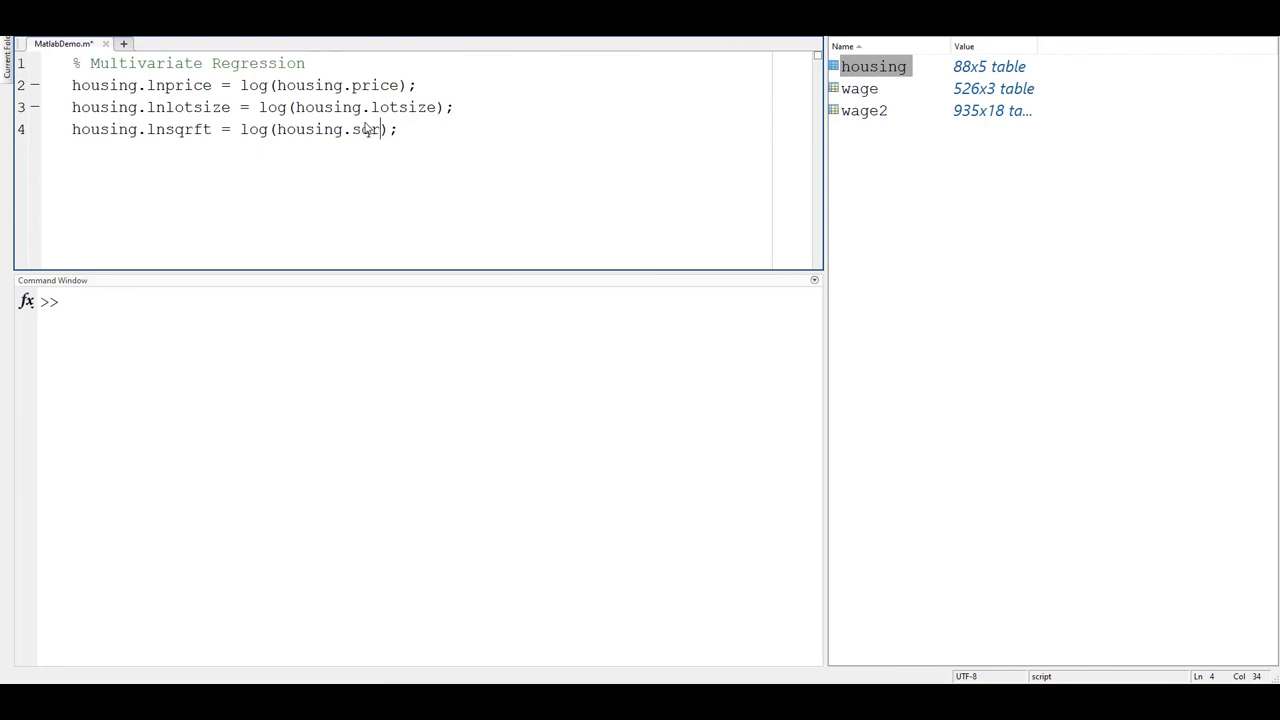
- Evaluate the three script lines that create the log-transformed housing variables
drag(417, 129, 72, 84)
right_click(180, 96)
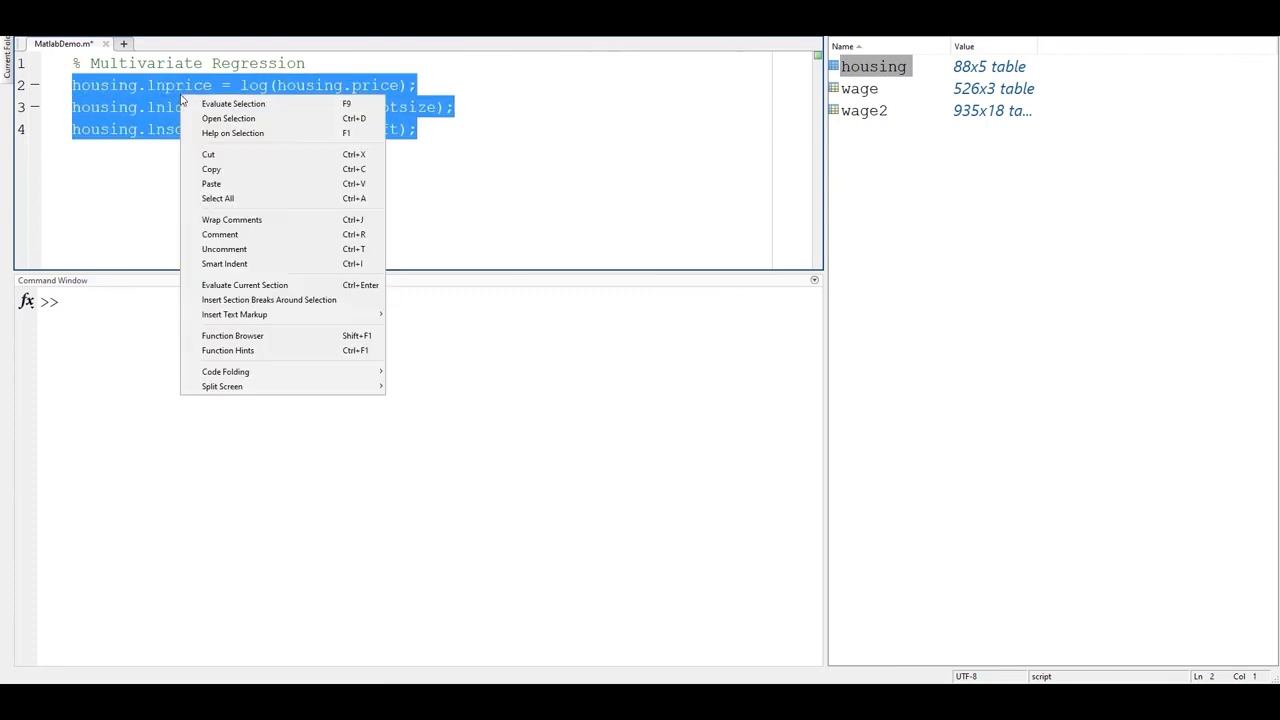
click(207, 105)
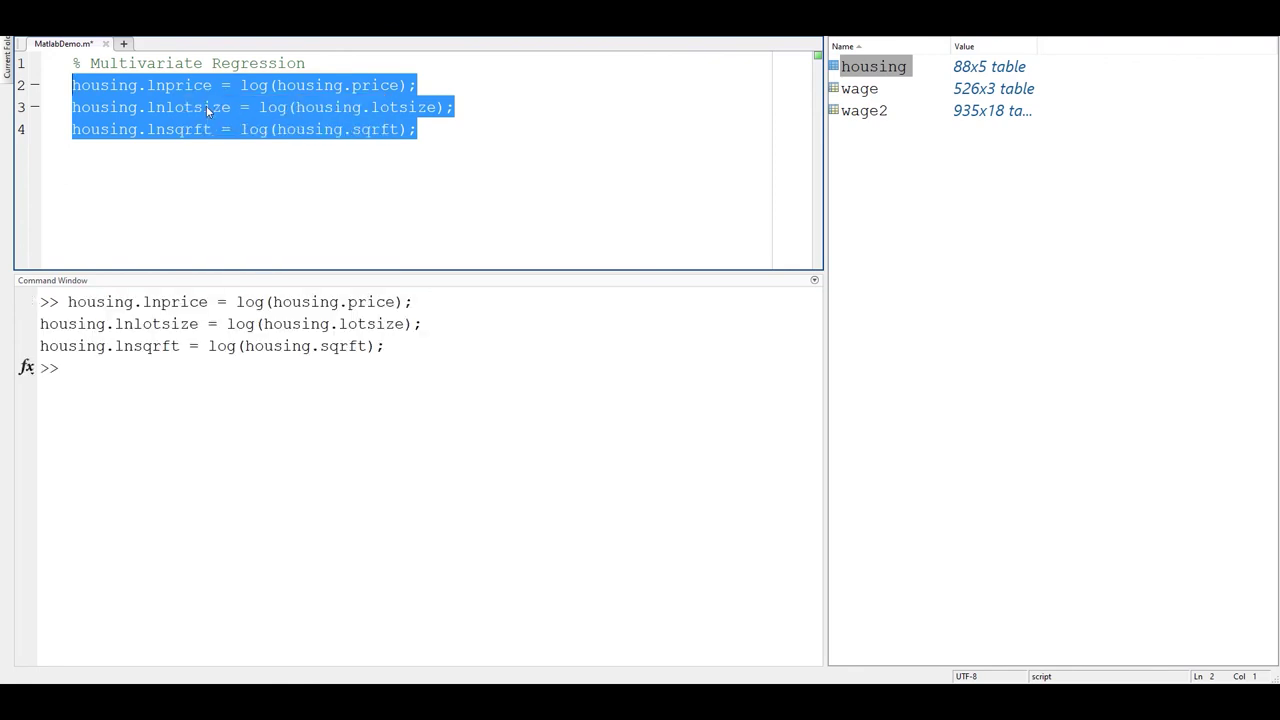
- Check the log columns in the housing table and add blank lines below the lnsqrft command in the script
click(615, 41)
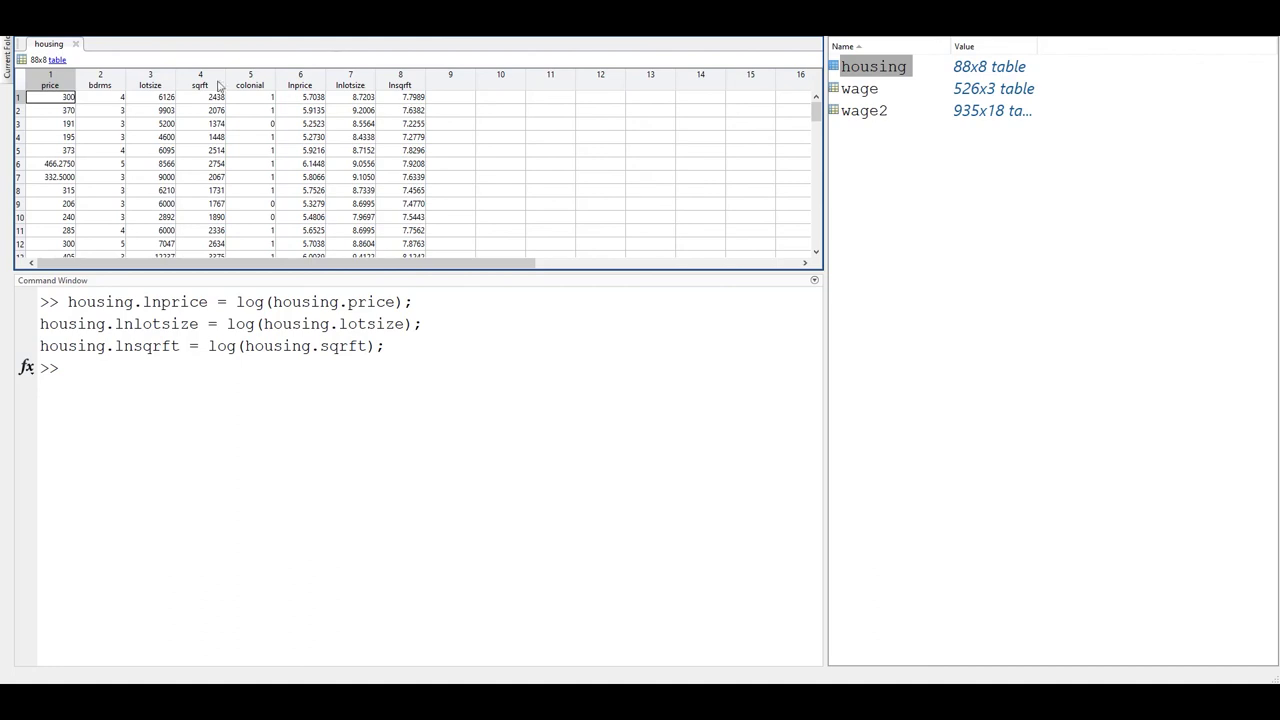
click(171, 43)
click(210, 177)
click(437, 131)
key(Return)
key(Return)
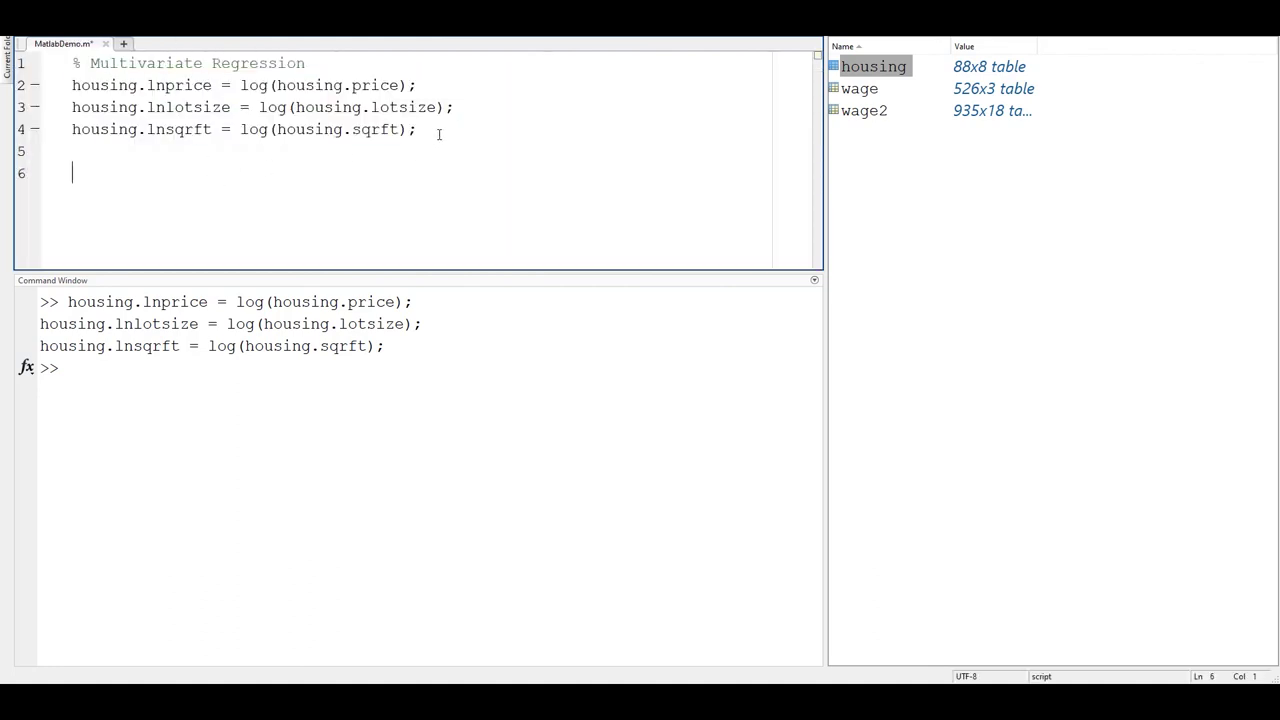
click(684, 38)
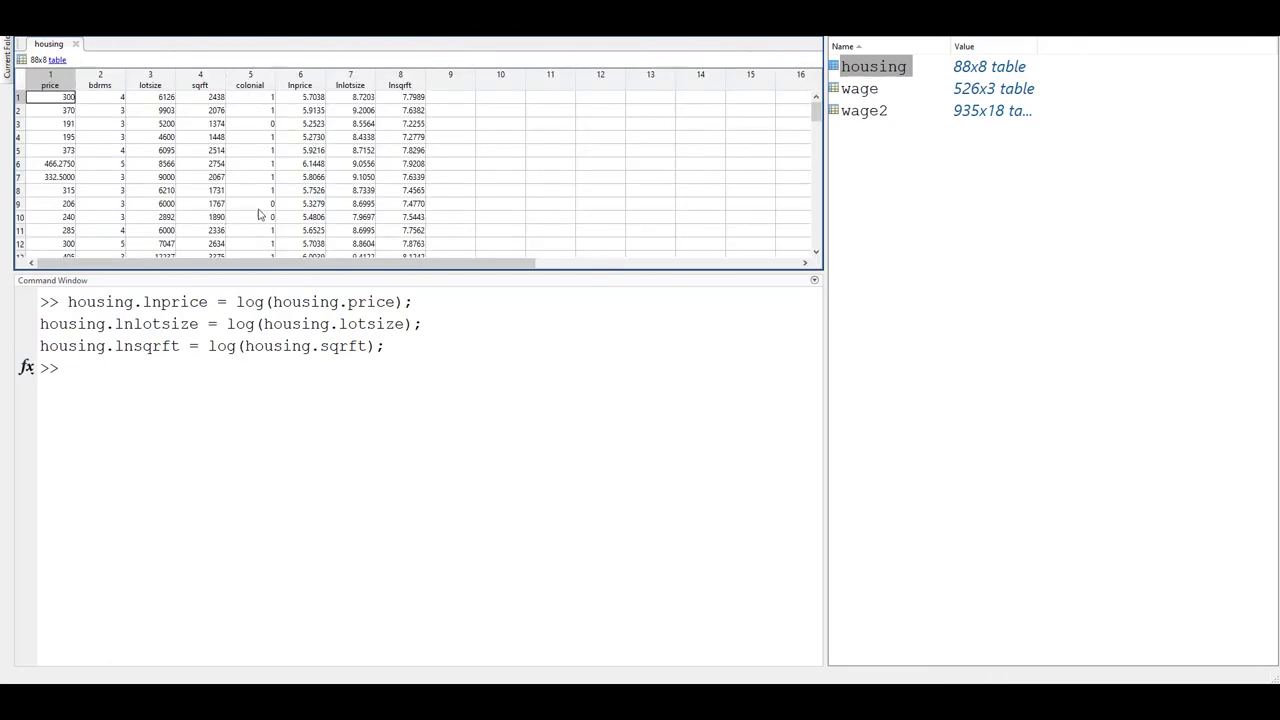
click(276, 40)
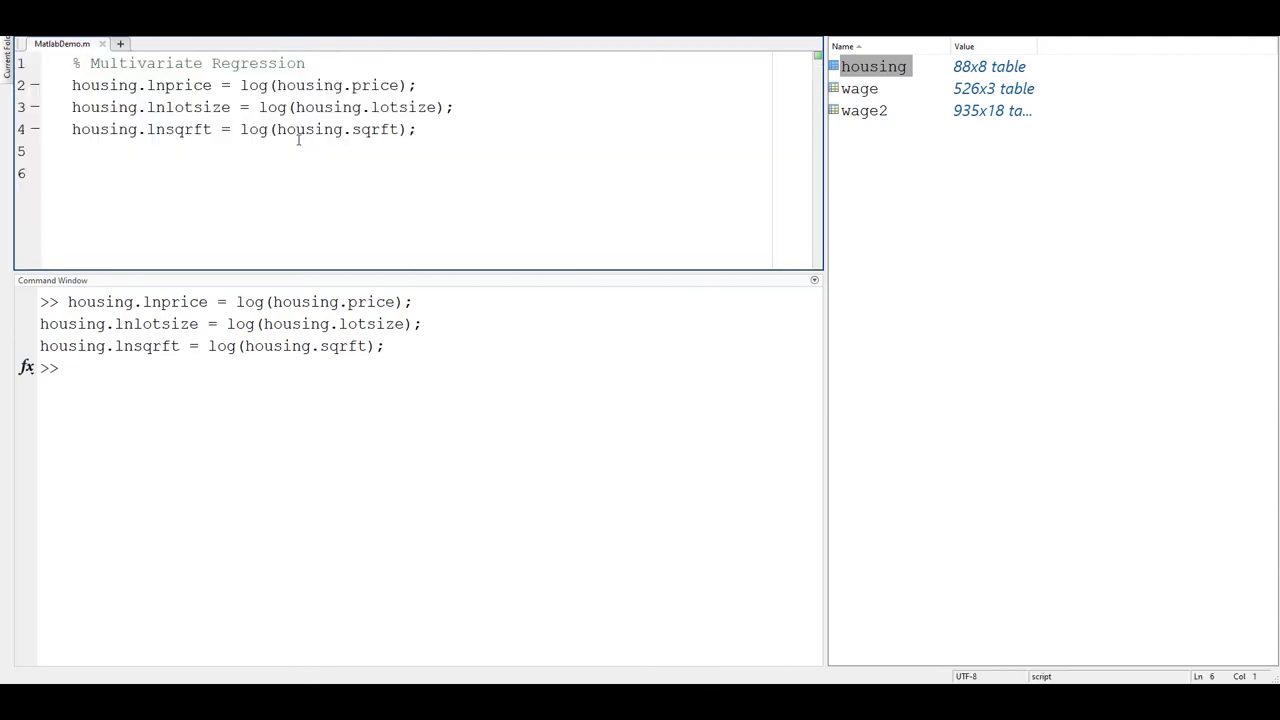
- Add fitlm(housing,"lnprice~lnlotsize+lnsqrft+colonial+bdrms") on line 5, evaluate it, and enlarge the output area
click(200, 157)
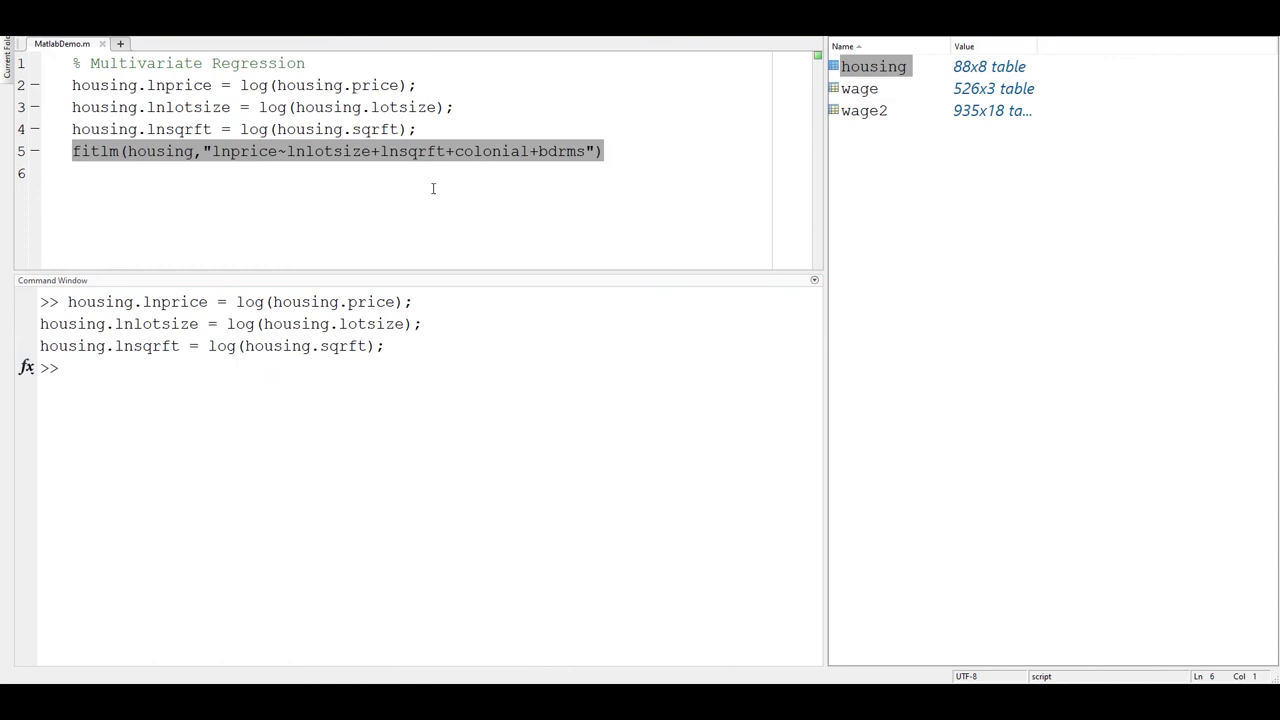
right_click(424, 158)
click(477, 166)
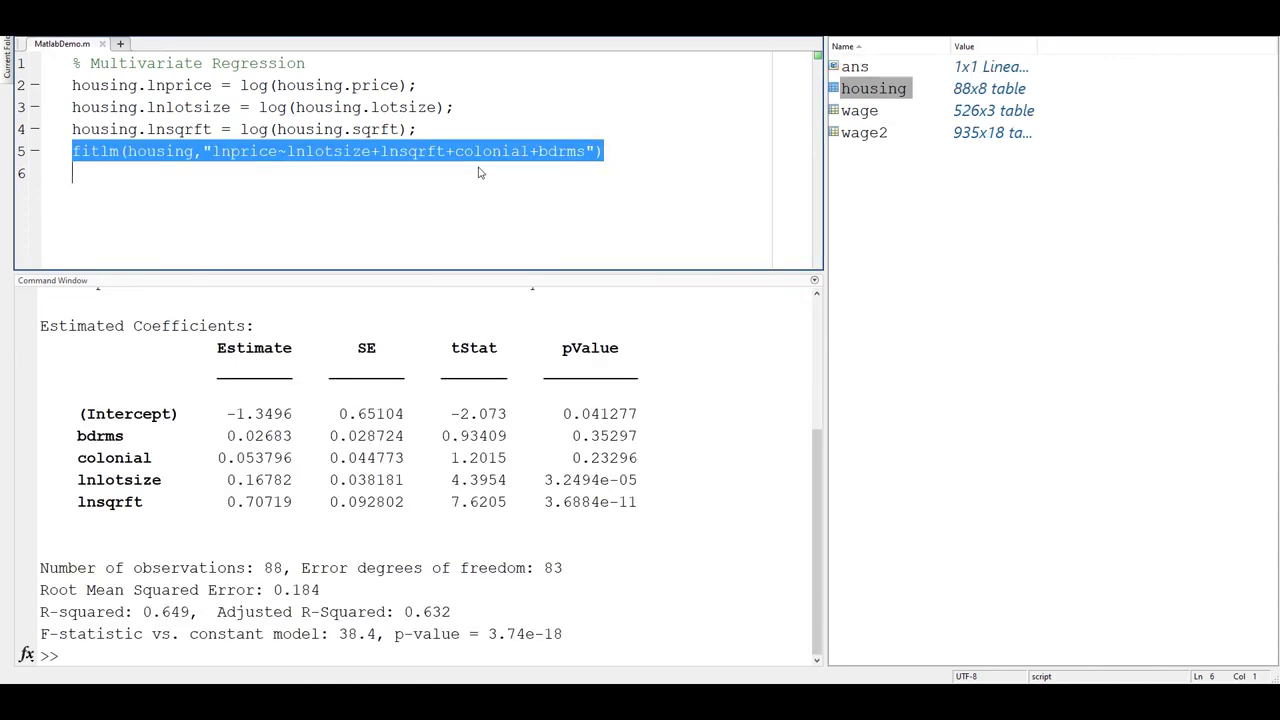
click(494, 281)
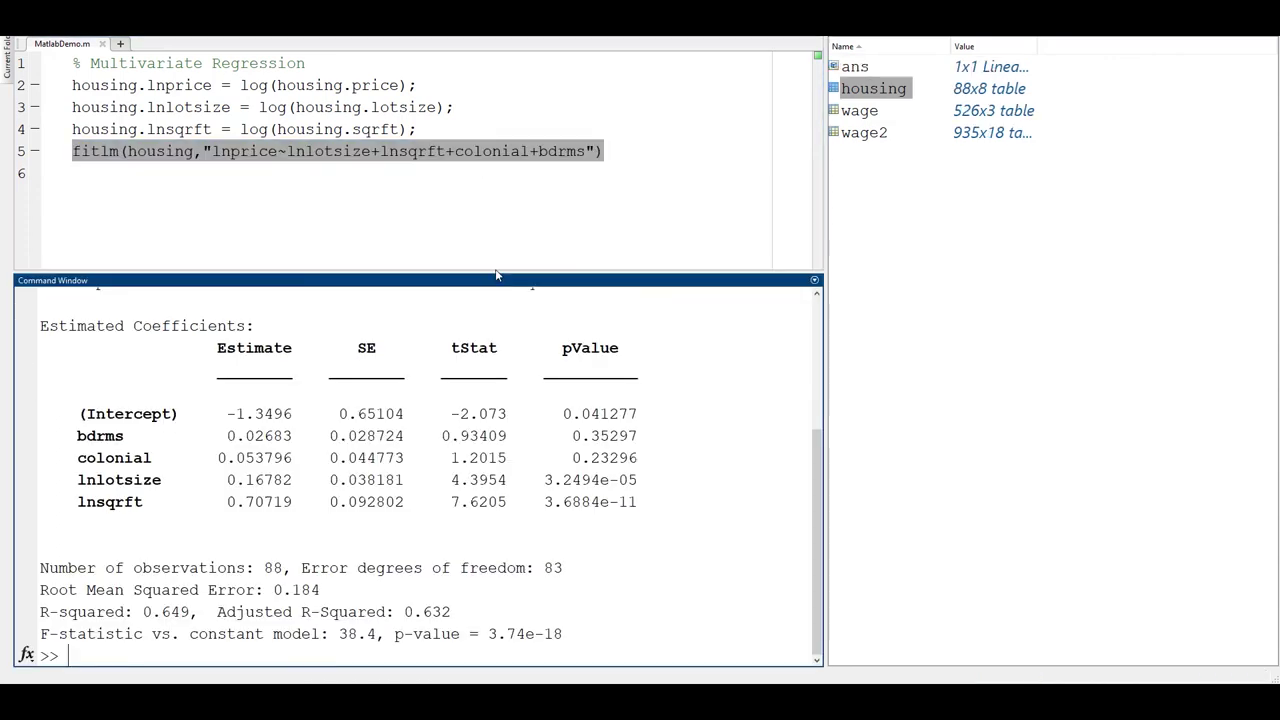
drag(494, 272, 500, 161)
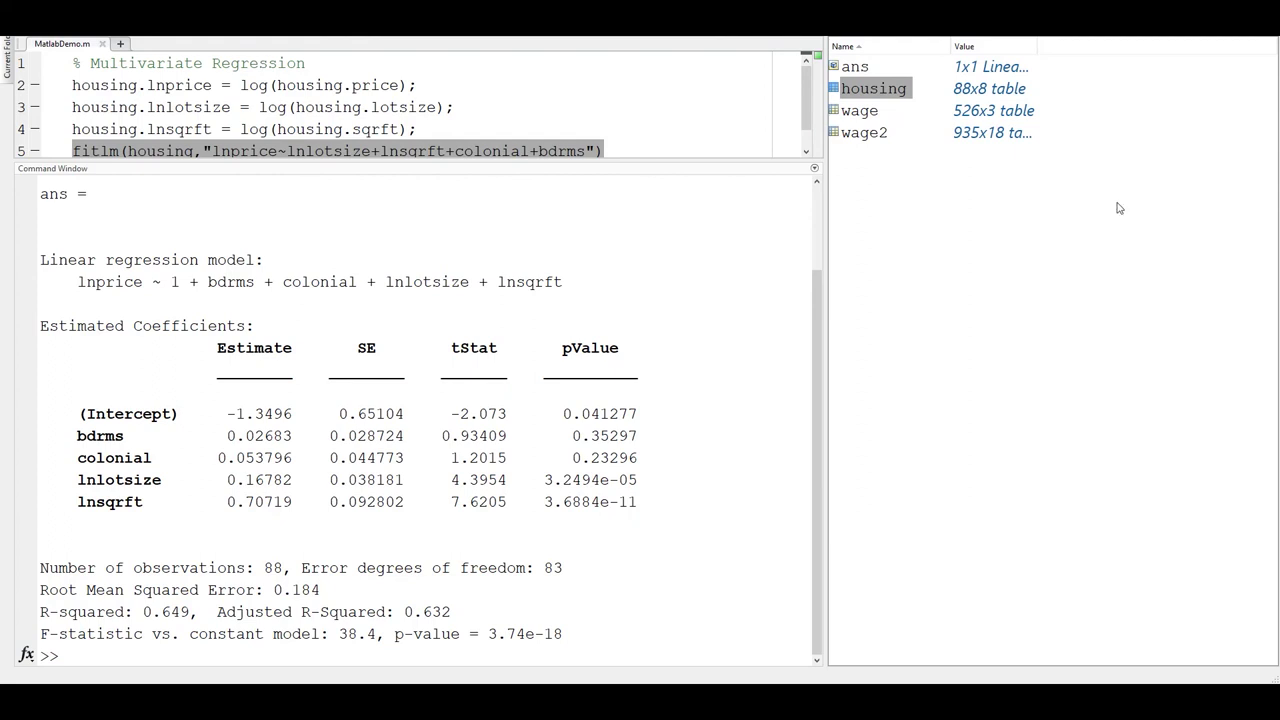
- Give the script editor more room and duplicate the fitlm command on line 6
drag(530, 270, 528, 340)
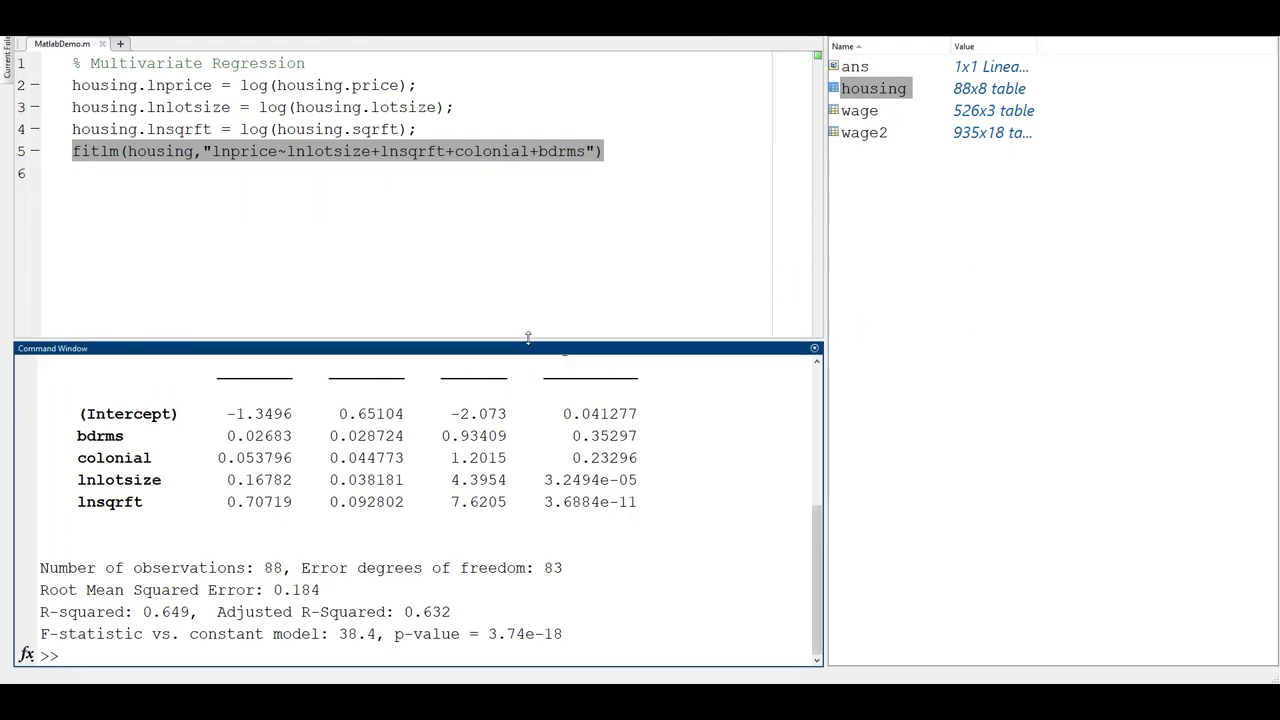
click(618, 157)
drag(618, 157, 33, 150)
key(ctrl+c)
click(98, 175)
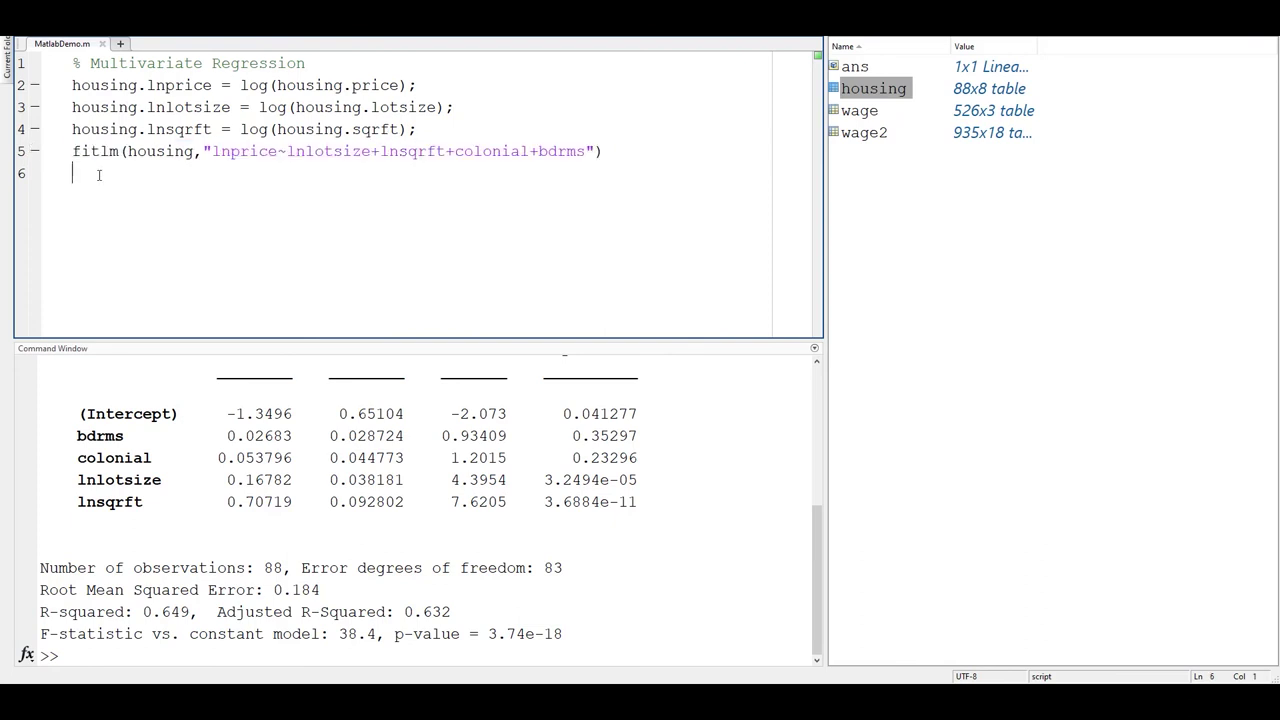
key(ctrl+v)
- Remove the ln prefixes from the copied fitlm formula so it reads "price~lotsize+sqrft+colonial+bdrms"
drag(217, 175, 224, 175)
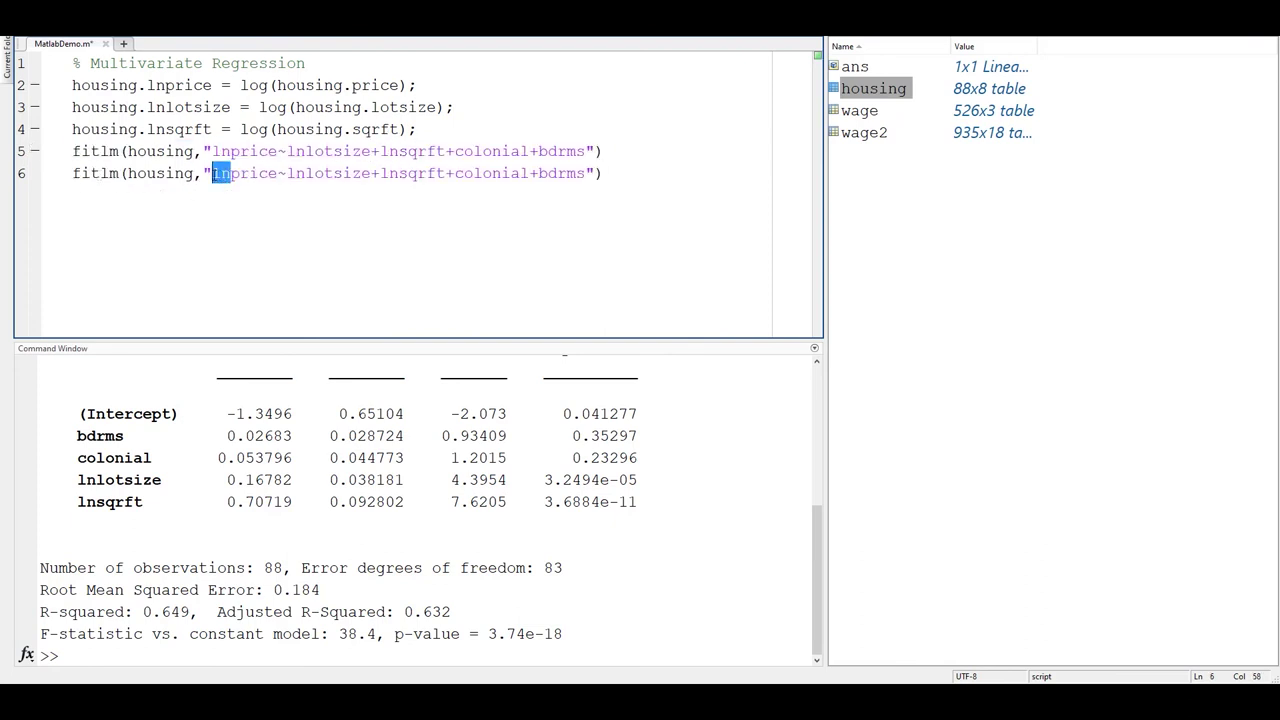
key(Delete)
drag(291, 173, 268, 173)
key(Delete)
drag(345, 173, 358, 173)
key(Delete)
click(555, 174)
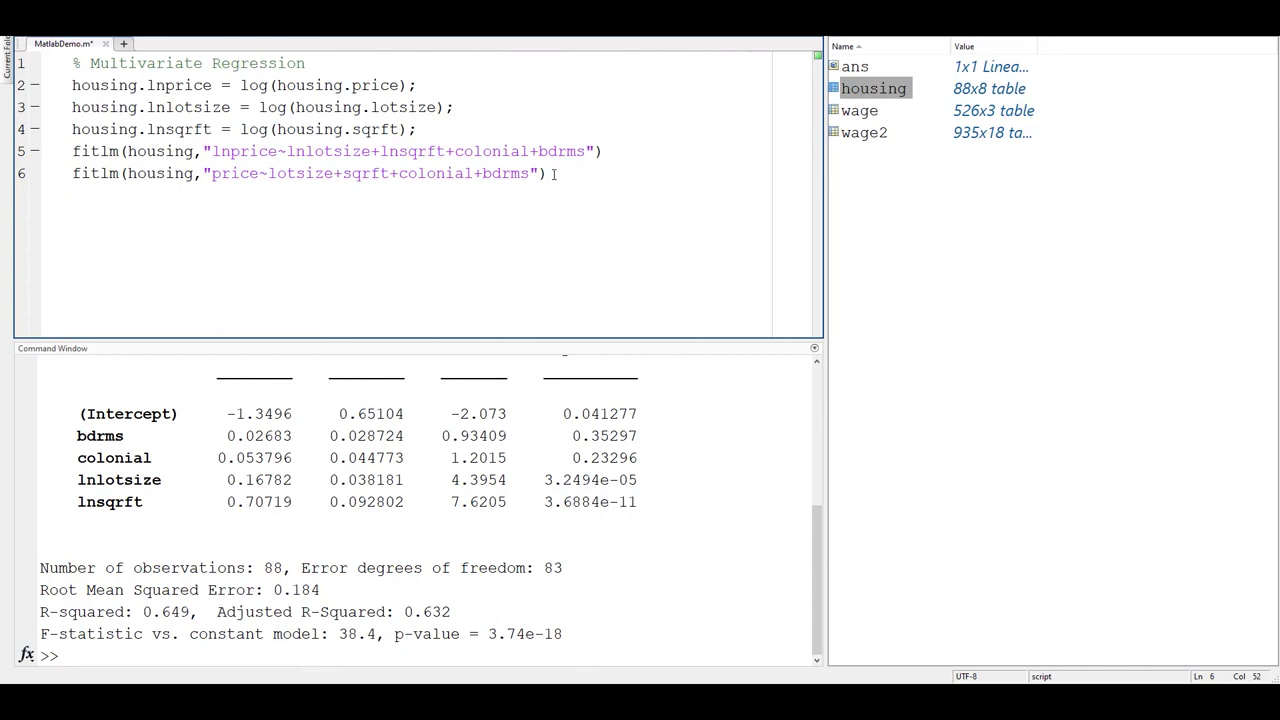
- Evaluate the linear fitlm command with price, lotsize, sqrft, colonial and bdrms on line 6 and enlarge the output area
drag(555, 174, 72, 174)
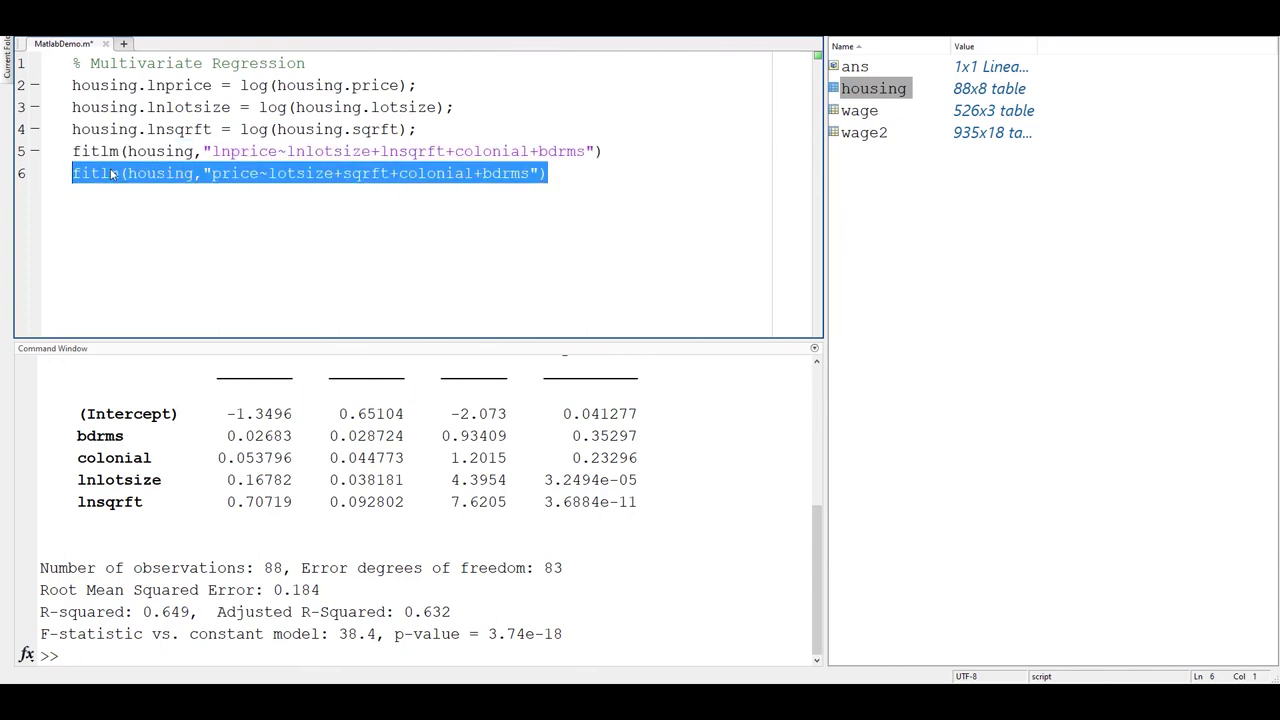
right_click(113, 174)
click(180, 180)
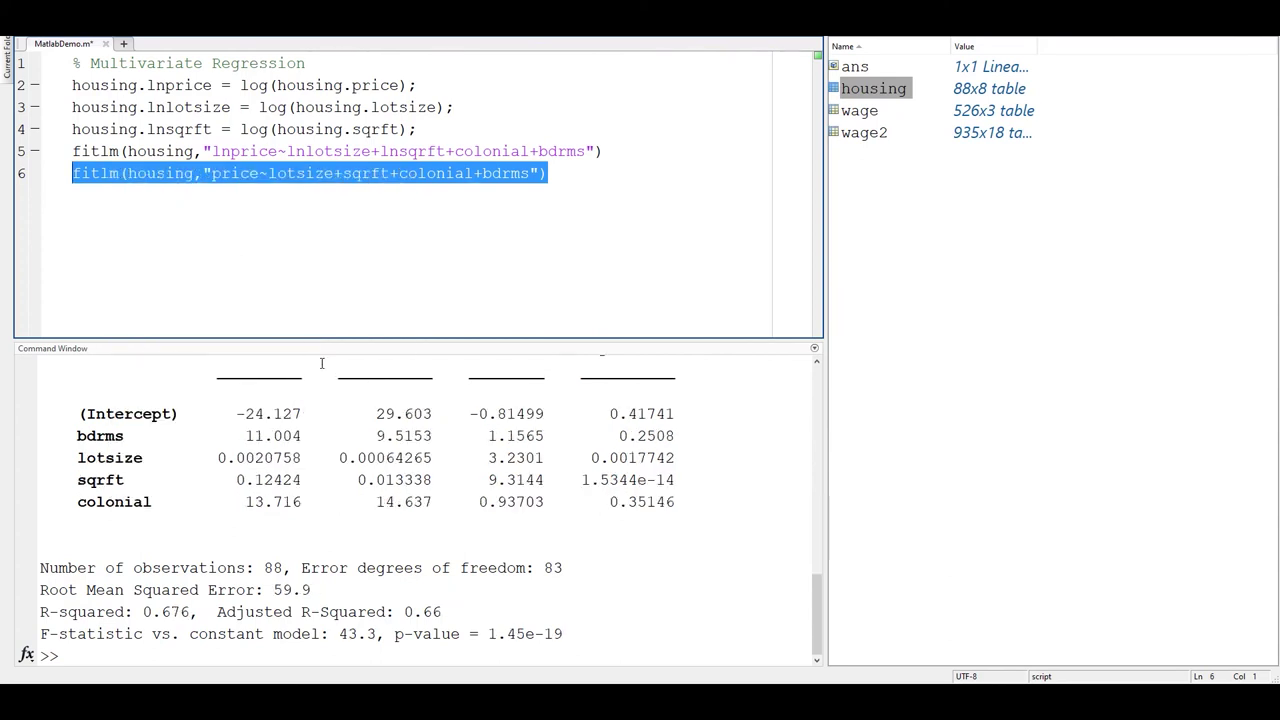
drag(400, 346, 425, 168)
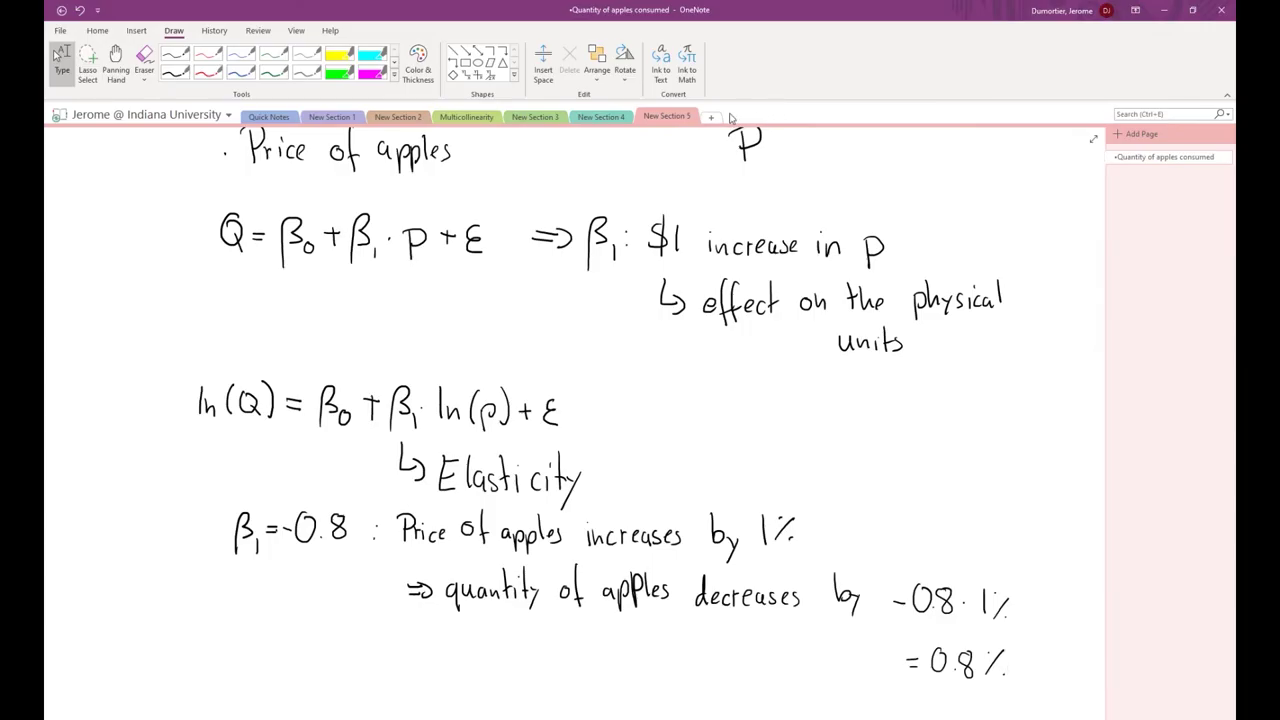
- Switch to OneNote, add a new section with its default name, and handwrite "β = 0.7" in black ink
key(ctrl+t)
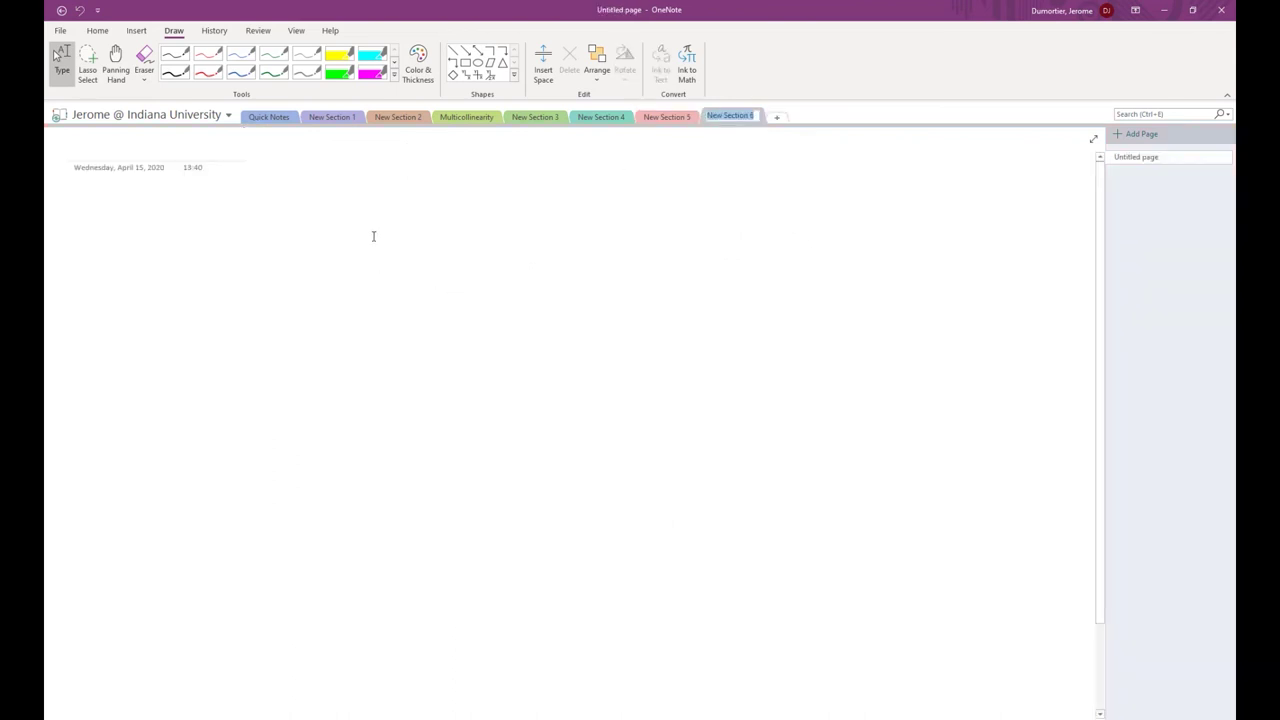
key(Return)
click(175, 72)
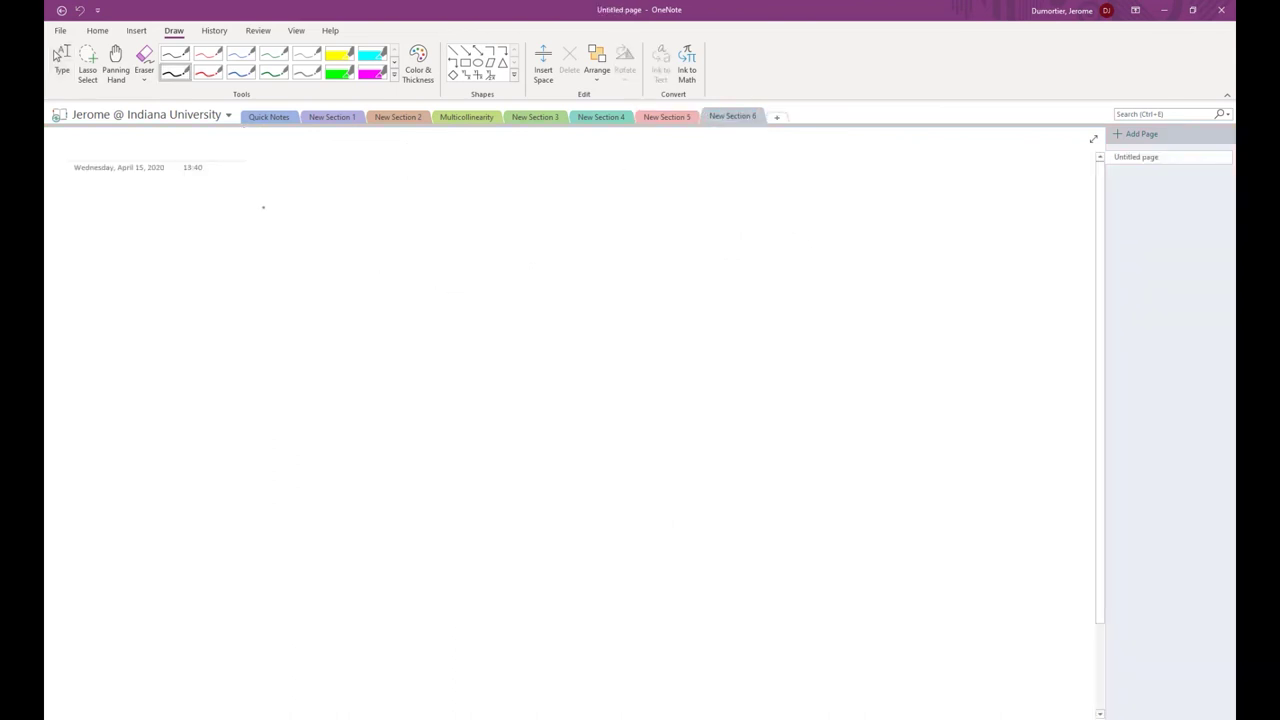
mouse_move(265, 224)
mouse_down()
mouse_move(276, 192)
mouse_move(277, 206)
mouse_move(304, 198)
mouse_up()
mouse_move(330, 178)
mouse_down()
mouse_move(320, 202)
mouse_move(330, 178)
mouse_move(371, 207)
mouse_up()
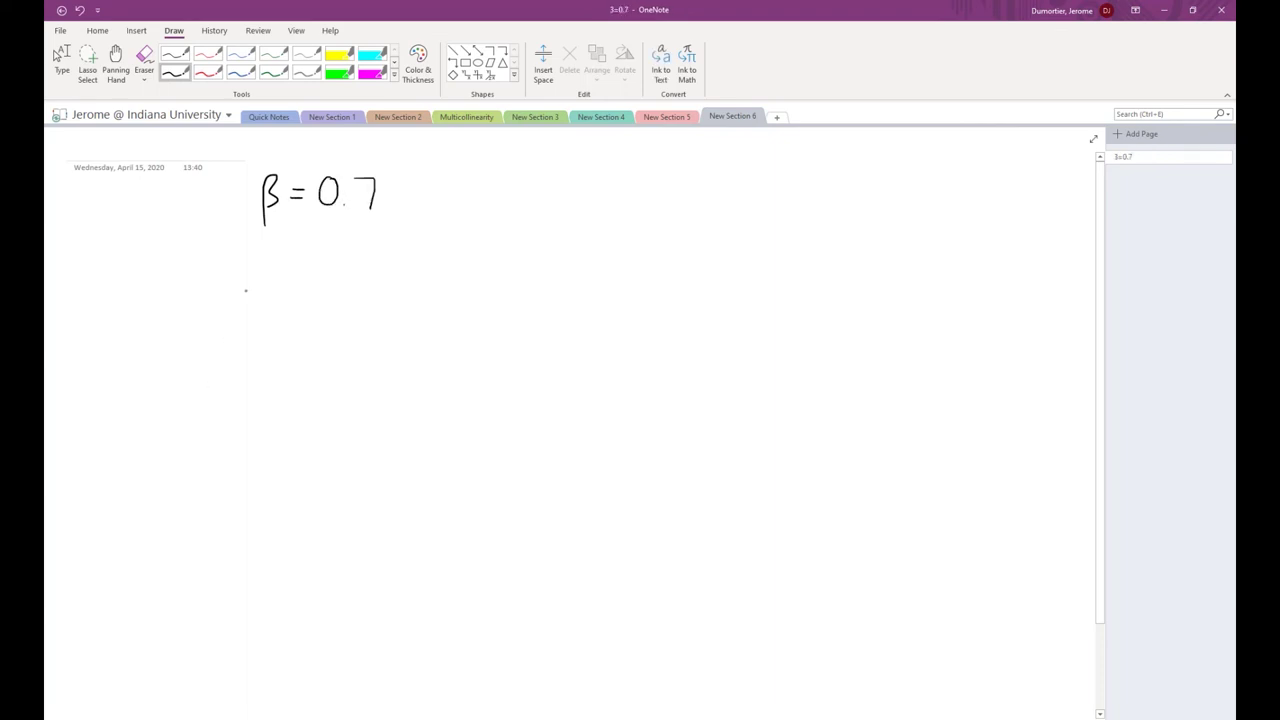
- Handwrite "⇒ sqrft goes up by 1%" below the β = 0.7 line
drag(262, 257, 278, 268)
mouse_move(274, 250)
mouse_down()
mouse_move(296, 262)
mouse_move(280, 278)
mouse_move(330, 279)
mouse_up()
mouse_move(360, 259)
mouse_down()
mouse_move(364, 287)
mouse_move(375, 261)
mouse_move(385, 285)
mouse_up()
mouse_move(403, 242)
mouse_down()
mouse_move(401, 280)
mouse_move(414, 263)
mouse_move(450, 282)
mouse_move(436, 292)
mouse_up()
drag(463, 261, 470, 263)
mouse_move(472, 266)
mouse_down()
mouse_move(528, 266)
mouse_move(533, 288)
mouse_up()
mouse_move(533, 268)
mouse_down()
mouse_move(590, 264)
mouse_move(587, 290)
mouse_up()
mouse_move(633, 240)
mouse_down()
mouse_move(636, 272)
mouse_move(652, 274)
mouse_up()
click(651, 246)
click(668, 256)
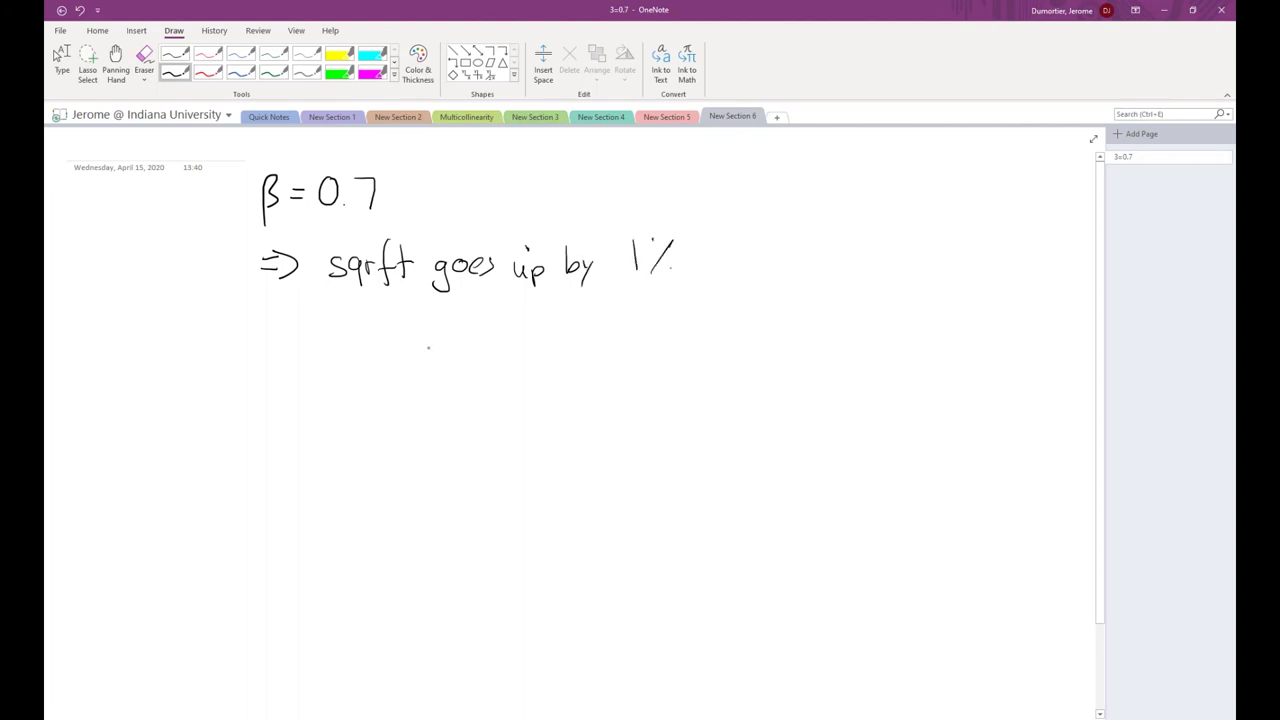
- Handwrite the indented conclusion "⇒ home value increases by 0.7 · 1% = 0.7%" below the sqrft line
drag(343, 344, 358, 345)
mouse_move(343, 351)
mouse_down()
mouse_move(415, 362)
mouse_move(423, 347)
mouse_move(490, 359)
mouse_move(496, 345)
mouse_up()
mouse_move(509, 347)
mouse_down()
mouse_move(500, 356)
mouse_move(513, 357)
mouse_up()
mouse_move(521, 321)
mouse_down()
mouse_move(522, 356)
mouse_move(600, 356)
mouse_up()
drag(615, 343, 675, 352)
mouse_move(684, 341)
mouse_down()
mouse_move(678, 353)
mouse_move(742, 347)
mouse_up()
drag(751, 338, 731, 377)
mouse_move(790, 322)
mouse_down()
mouse_move(822, 354)
mouse_move(918, 340)
mouse_up()
click(877, 335)
click(881, 352)
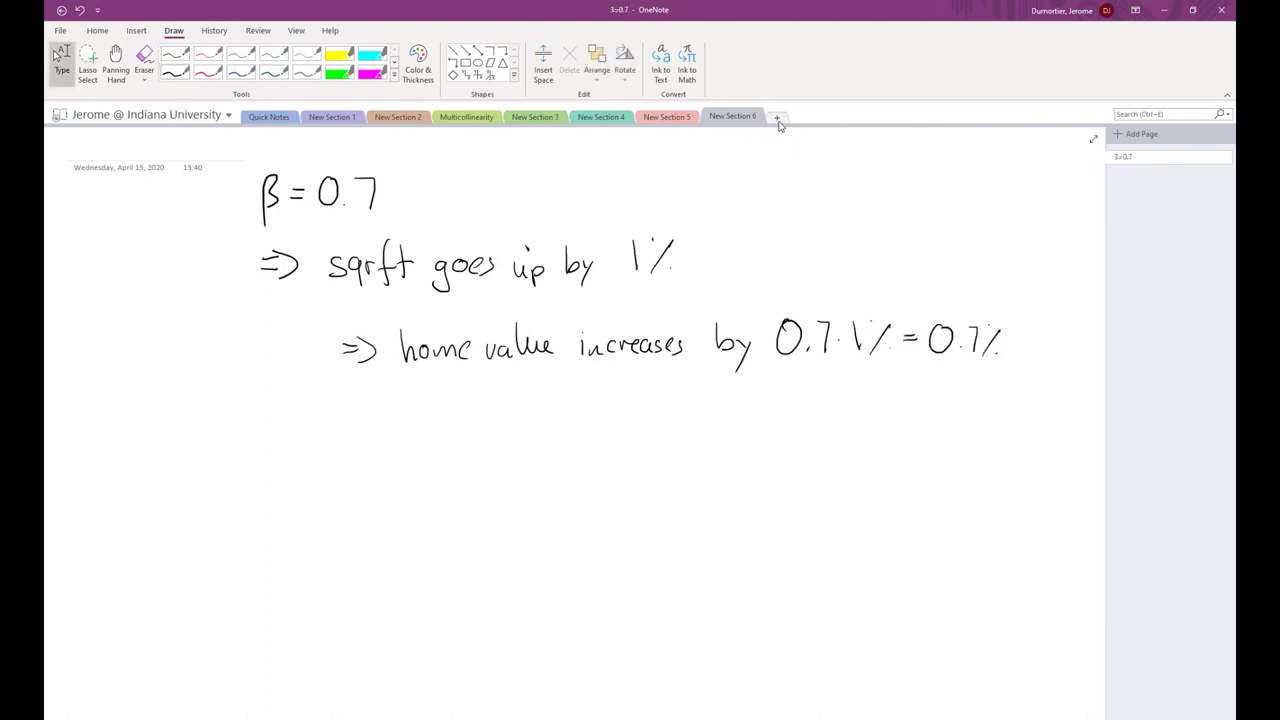
- Add another new section and handwrite "price = β0 + β1 · beds" with "β1 = 10000" beneath it
click(777, 118)
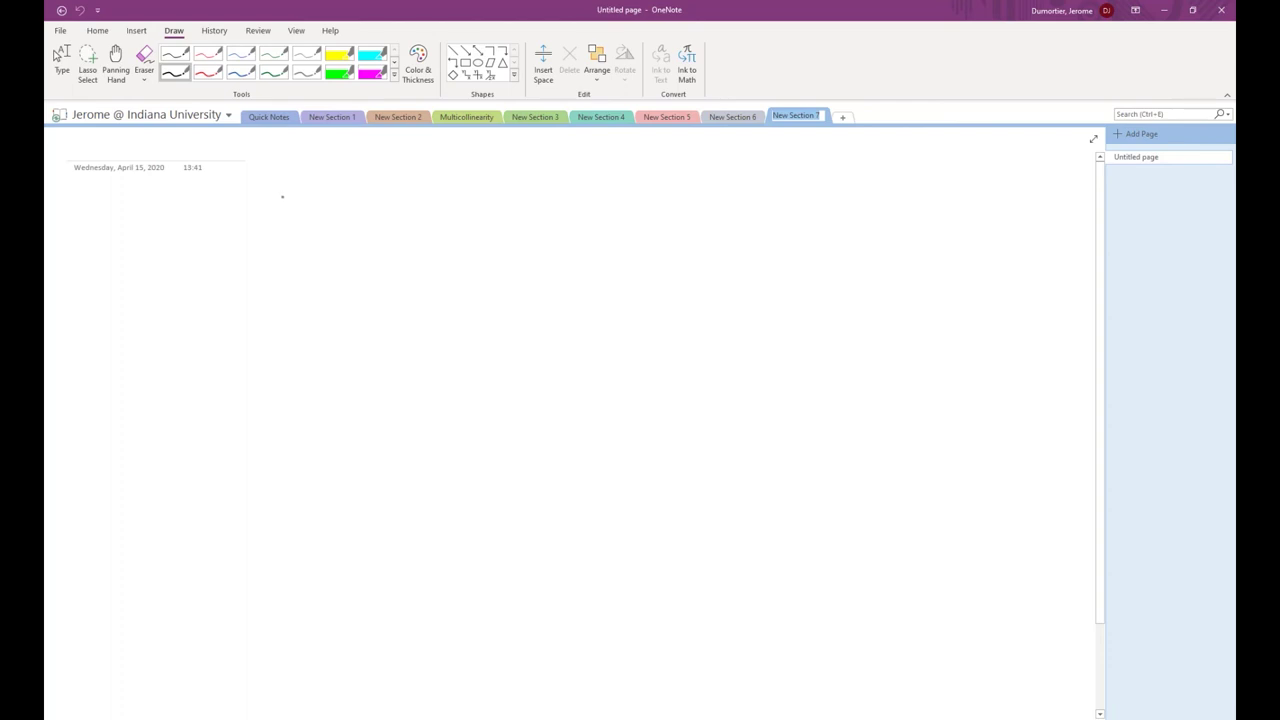
mouse_move(157, 199)
mouse_down()
mouse_move(155, 219)
mouse_move(182, 203)
mouse_move(205, 216)
mouse_move(250, 204)
mouse_up()
mouse_move(237, 210)
mouse_down()
mouse_move(251, 209)
mouse_move(268, 240)
mouse_up()
mouse_move(271, 196)
mouse_down()
mouse_move(276, 218)
mouse_move(295, 216)
mouse_up()
mouse_move(315, 211)
mouse_down()
mouse_move(340, 238)
mouse_move(350, 218)
mouse_move(362, 229)
mouse_move(428, 219)
mouse_up()
drag(433, 198, 437, 221)
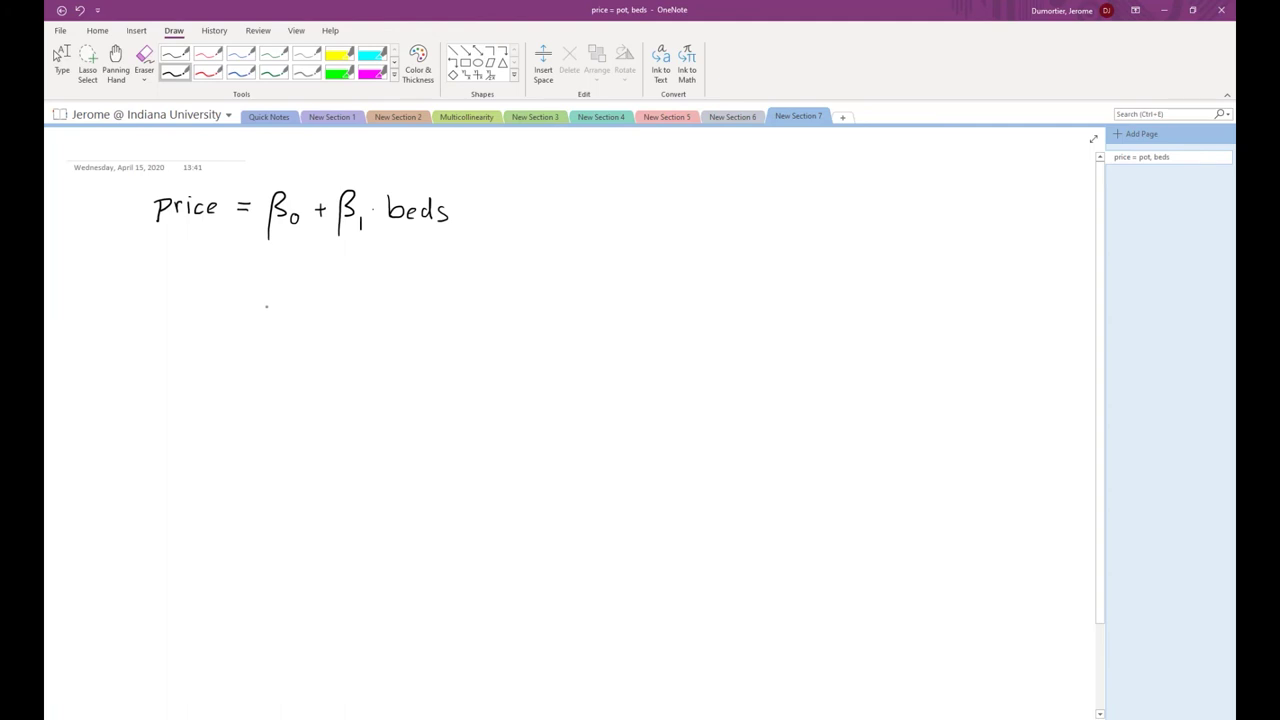
mouse_move(266, 298)
mouse_down()
mouse_move(281, 266)
mouse_move(283, 300)
mouse_move(311, 281)
mouse_up()
drag(301, 287, 415, 277)
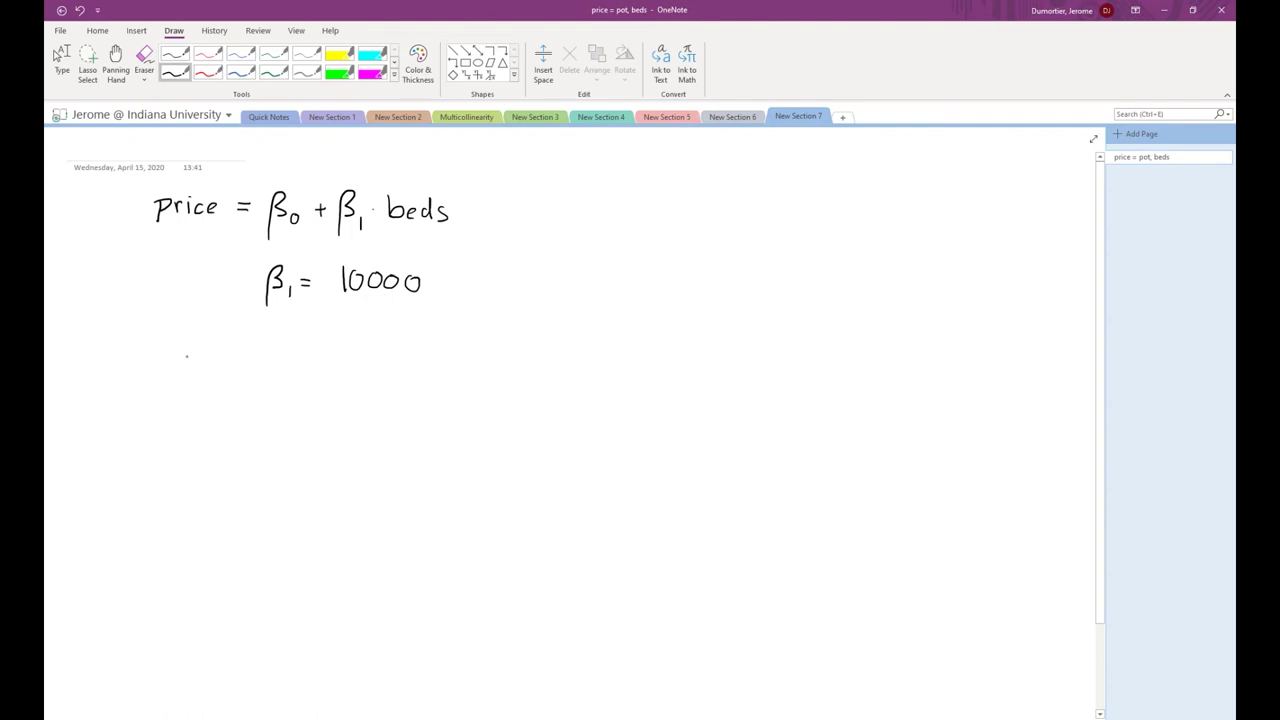
- Handwrite "log(price) = β0 + β1 · beds" below the linear model, with "β2 = 0.1" beneath it
mouse_move(154, 342)
mouse_down()
mouse_move(155, 372)
mouse_move(170, 360)
mouse_move(172, 384)
mouse_up()
mouse_move(197, 342)
mouse_down()
mouse_move(203, 385)
mouse_move(205, 371)
mouse_move(267, 373)
mouse_up()
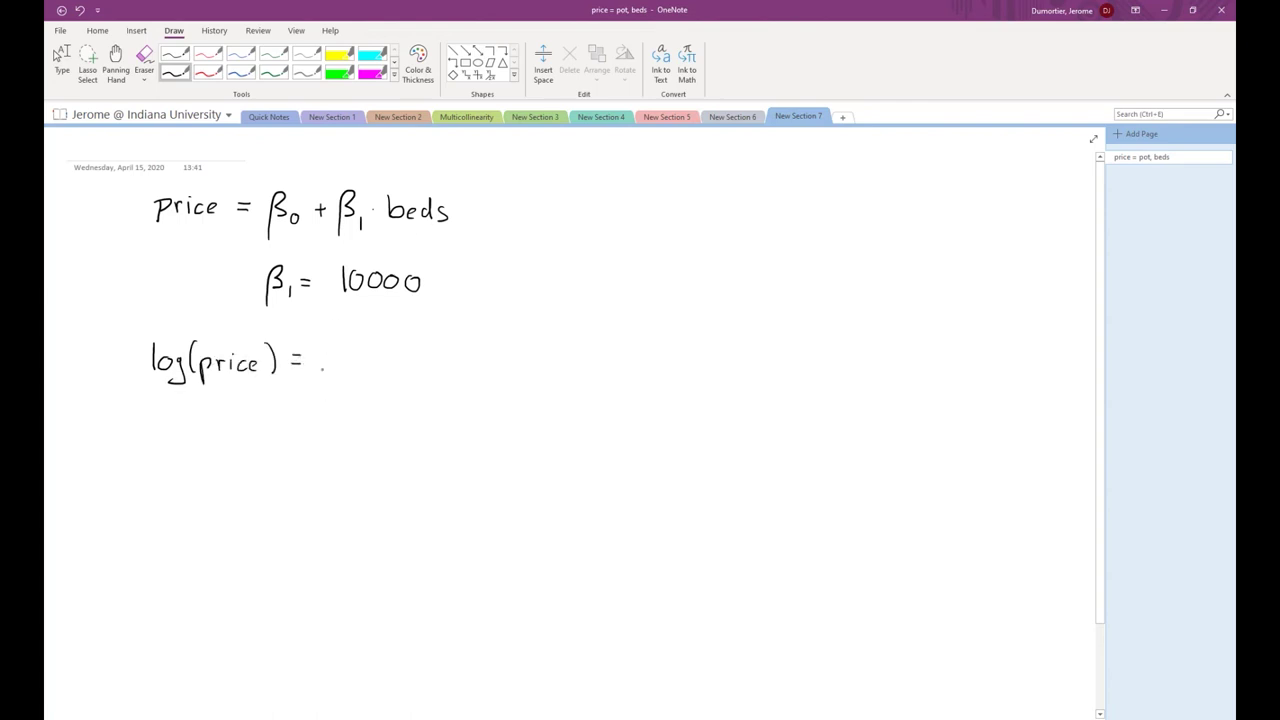
mouse_move(325, 396)
mouse_down()
mouse_move(328, 345)
mouse_move(331, 370)
mouse_move(375, 360)
mouse_move(368, 374)
mouse_move(459, 373)
mouse_up()
drag(471, 363, 481, 375)
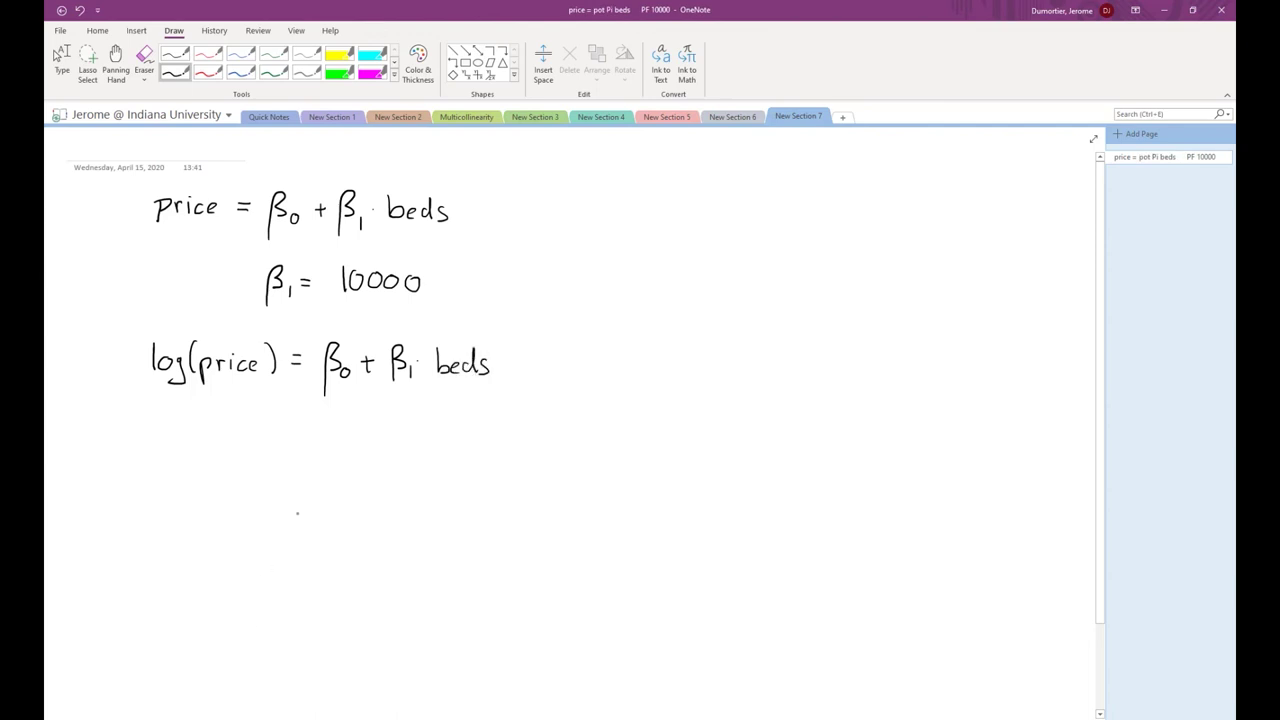
mouse_move(265, 444)
mouse_down()
mouse_move(274, 418)
mouse_move(270, 434)
mouse_move(292, 443)
mouse_move(336, 412)
mouse_move(358, 438)
mouse_up()
click(343, 432)
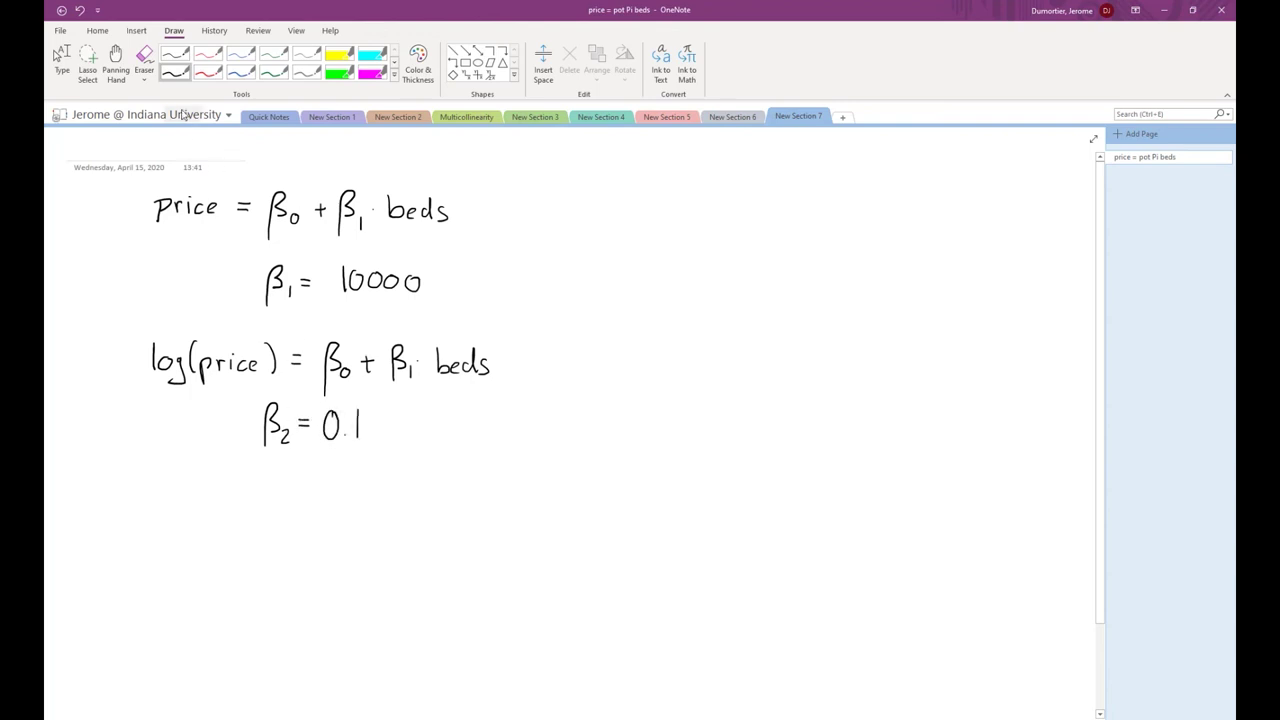
- Erase the β2 in front of "= 0.1" and handwrite β1 in its place in black ink
click(144, 57)
drag(288, 433, 286, 437)
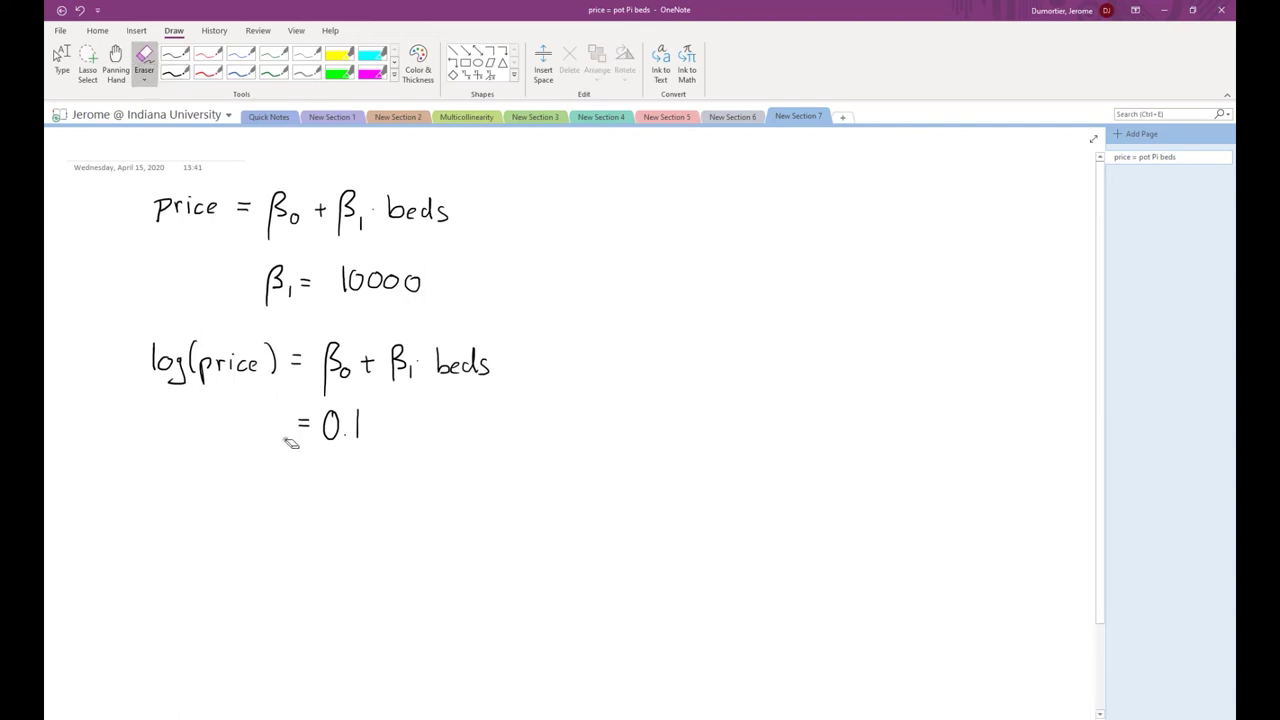
click(175, 72)
mouse_move(253, 441)
mouse_down()
mouse_move(257, 402)
mouse_move(272, 440)
mouse_up()
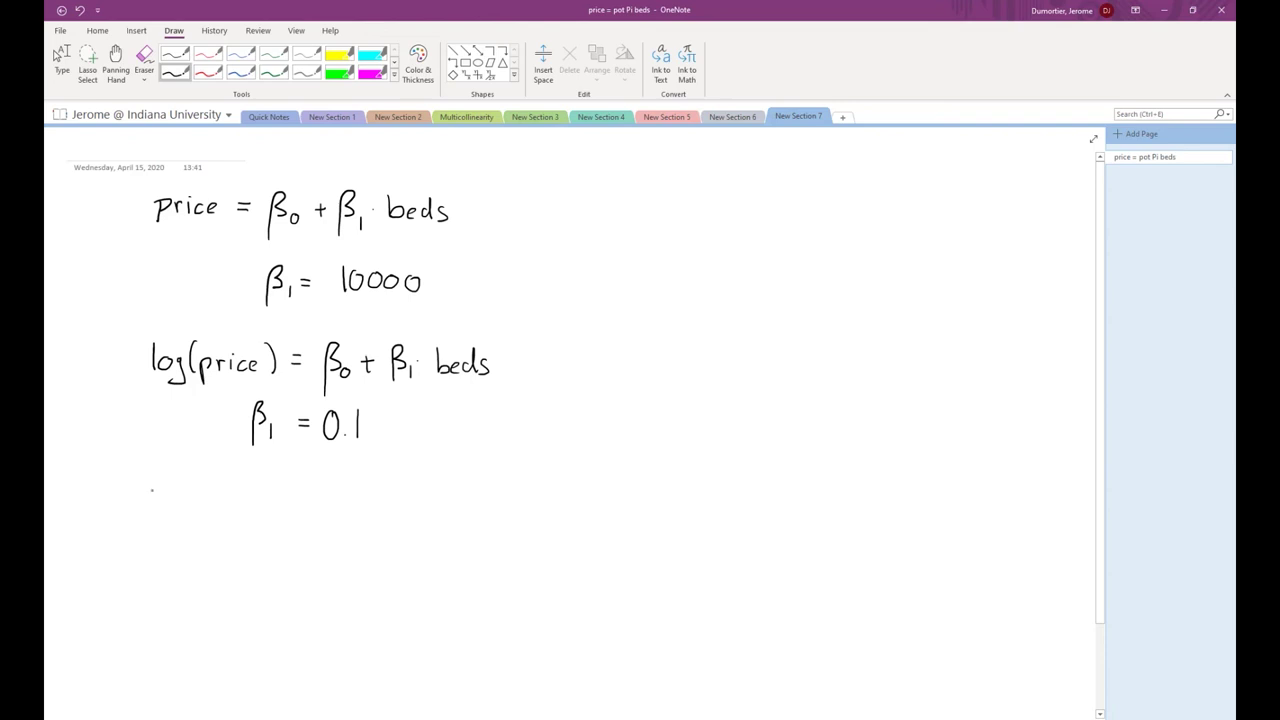
- Handwrite "⇒ One more bedroom ⇒ price ↑ 10%" below the β1 = 0.1 line
drag(152, 488, 166, 497)
mouse_move(205, 480)
mouse_down()
mouse_move(218, 507)
mouse_move(294, 489)
mouse_up()
drag(334, 477, 360, 505)
mouse_move(371, 495)
mouse_down()
mouse_move(375, 507)
mouse_move(388, 493)
mouse_up()
drag(398, 493, 402, 503)
drag(404, 495, 440, 504)
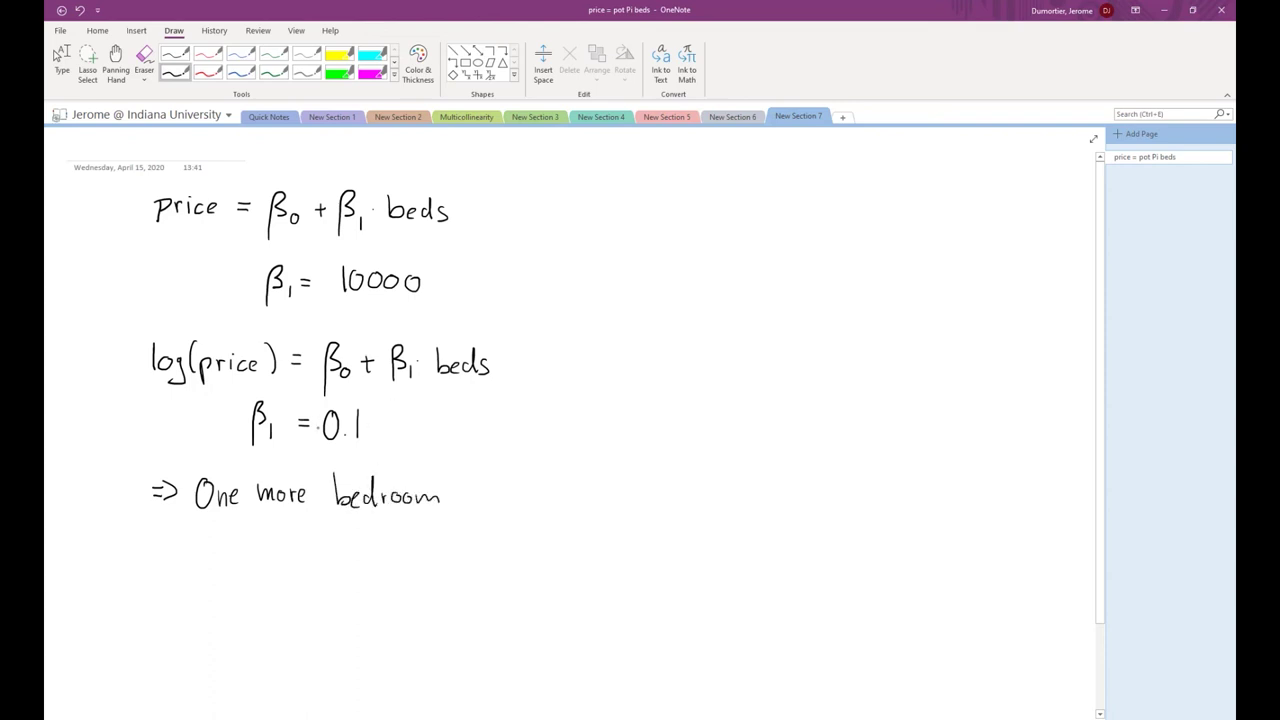
mouse_move(453, 489)
mouse_down()
mouse_move(510, 510)
mouse_move(530, 487)
mouse_move(535, 508)
mouse_move(560, 508)
mouse_move(593, 486)
mouse_move(622, 510)
mouse_up()
mouse_move(636, 486)
mouse_down()
mouse_move(628, 508)
mouse_move(638, 486)
mouse_move(648, 510)
mouse_up()
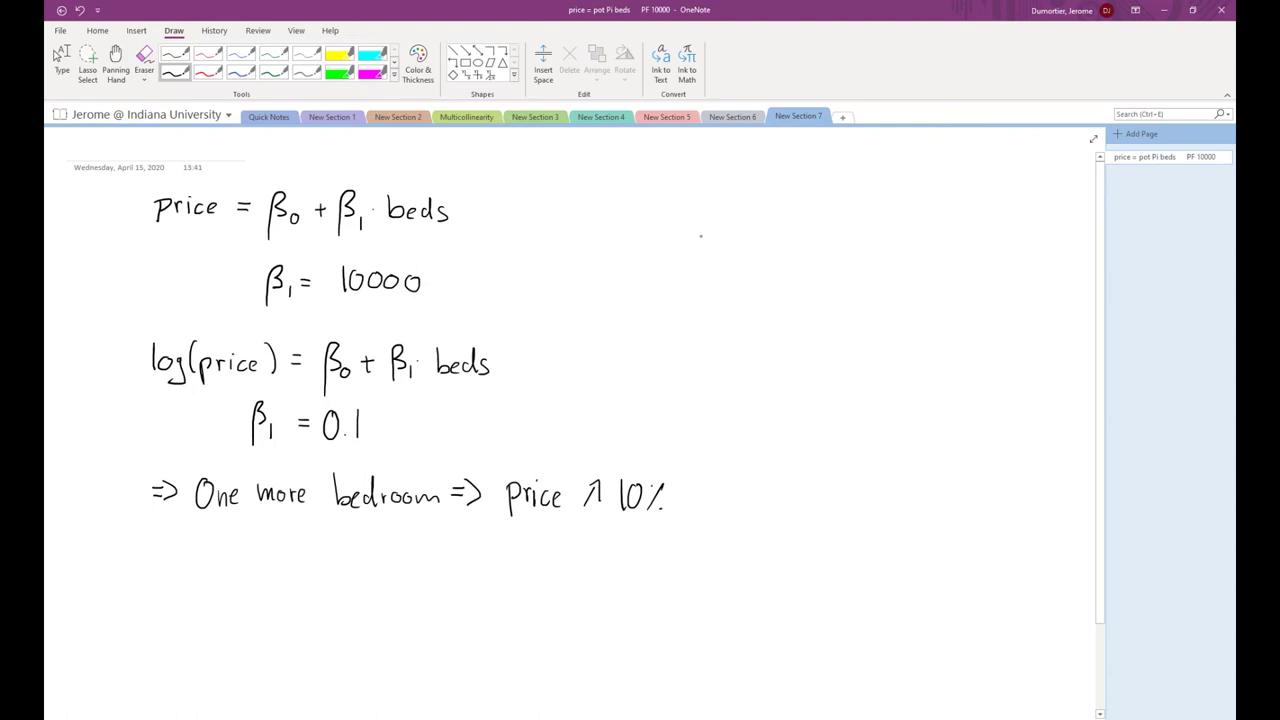
- Handwrite "60000 → 500000" beside the linear model, with an arrow from 60000 down to 70000
mouse_move(694, 208)
mouse_down()
mouse_move(680, 224)
mouse_move(769, 217)
mouse_move(814, 224)
mouse_move(815, 237)
mouse_up()
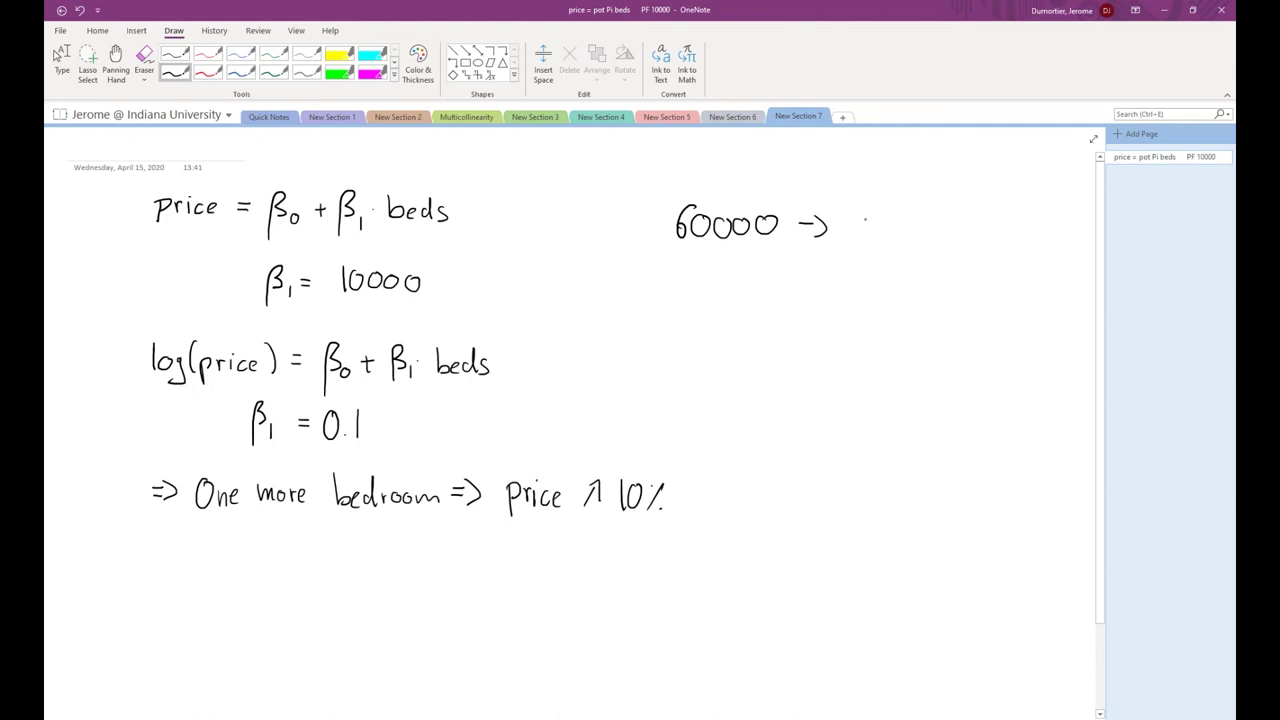
mouse_move(862, 215)
mouse_down()
mouse_move(856, 243)
mouse_move(886, 213)
mouse_move(887, 226)
mouse_move(966, 226)
mouse_up()
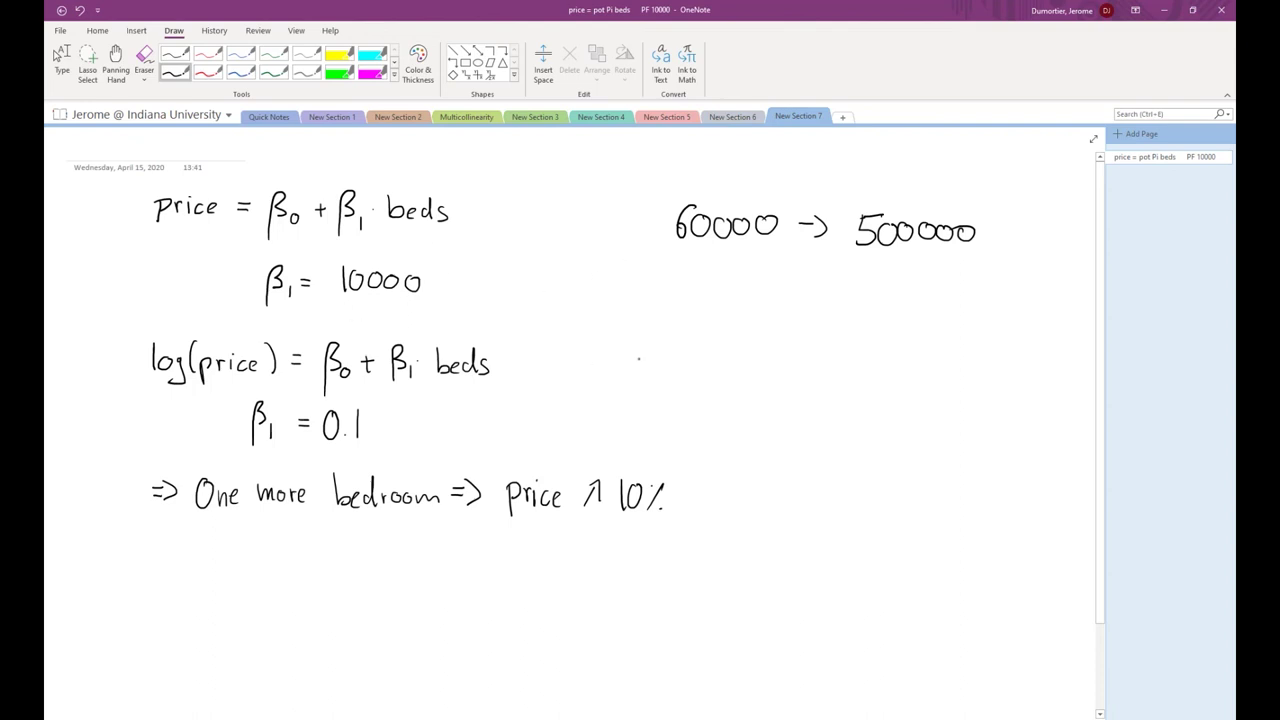
mouse_move(730, 252)
mouse_down()
mouse_move(728, 276)
mouse_move(737, 266)
mouse_up()
mouse_move(676, 292)
mouse_down()
mouse_move(682, 316)
mouse_move(699, 295)
mouse_move(721, 300)
mouse_move(715, 313)
mouse_up()
drag(739, 301, 751, 313)
drag(764, 301, 763, 313)
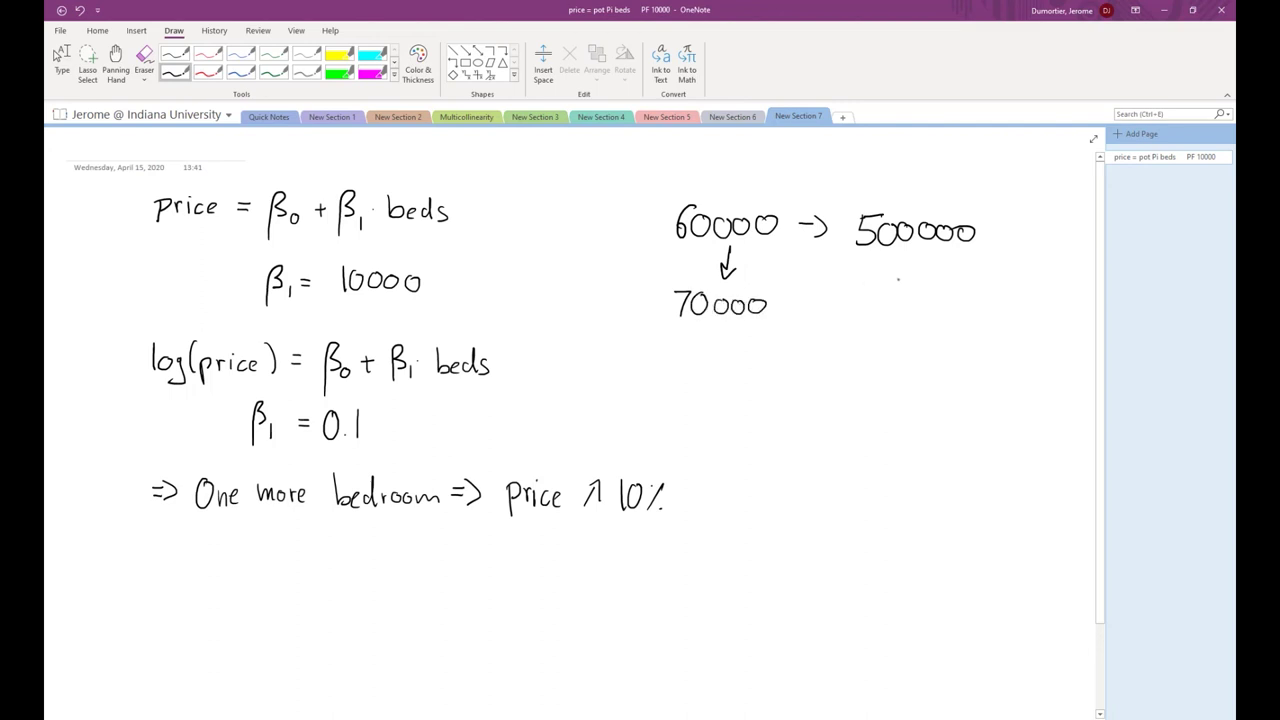
- Draw an arrow down from 500000 and handwrite 510000 beneath it
mouse_move(905, 251)
mouse_down()
mouse_move(904, 287)
mouse_move(910, 277)
mouse_up()
mouse_move(859, 301)
mouse_down()
mouse_move(856, 322)
mouse_move(877, 299)
mouse_move(879, 324)
mouse_up()
drag(891, 305, 931, 306)
drag(944, 306, 943, 307)
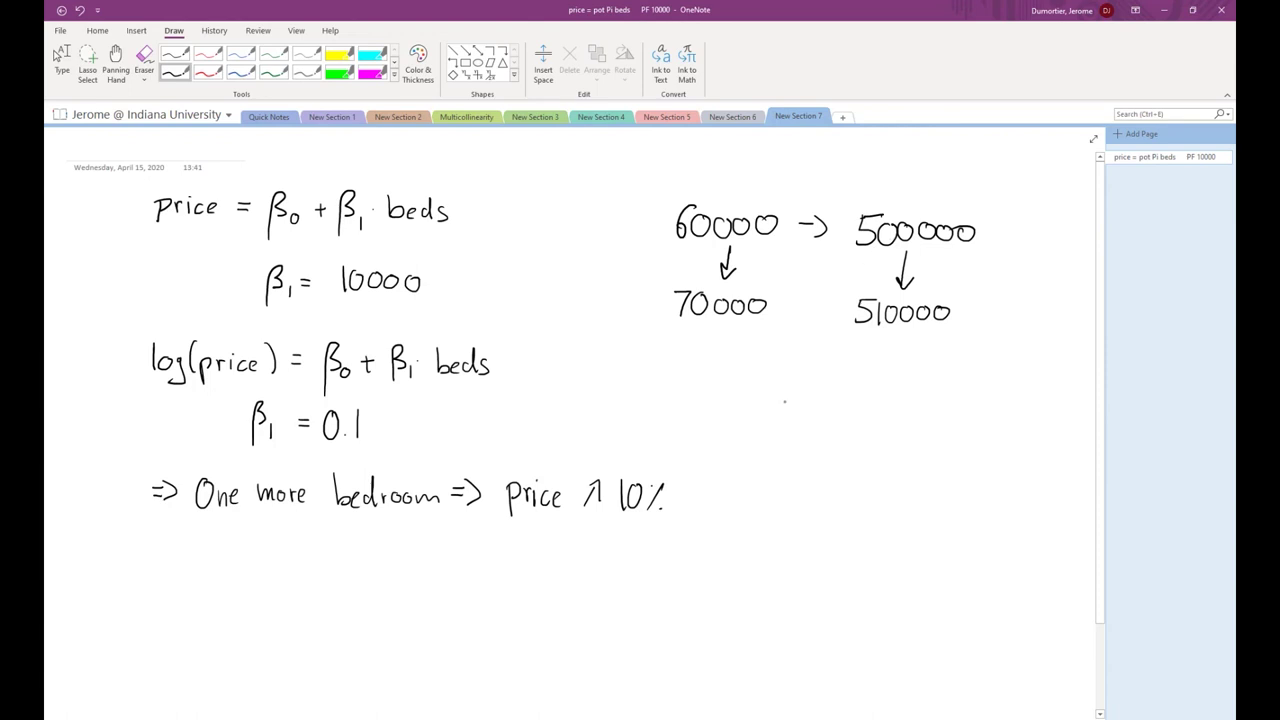
- Bracket the log model notes and handwrite 60000 beside the bracket, with an arrow down to 66000
mouse_move(654, 338)
mouse_down()
mouse_move(684, 424)
mouse_move(684, 518)
mouse_move(668, 520)
mouse_up()
mouse_move(732, 374)
mouse_down()
mouse_move(722, 394)
mouse_move(803, 398)
mouse_up()
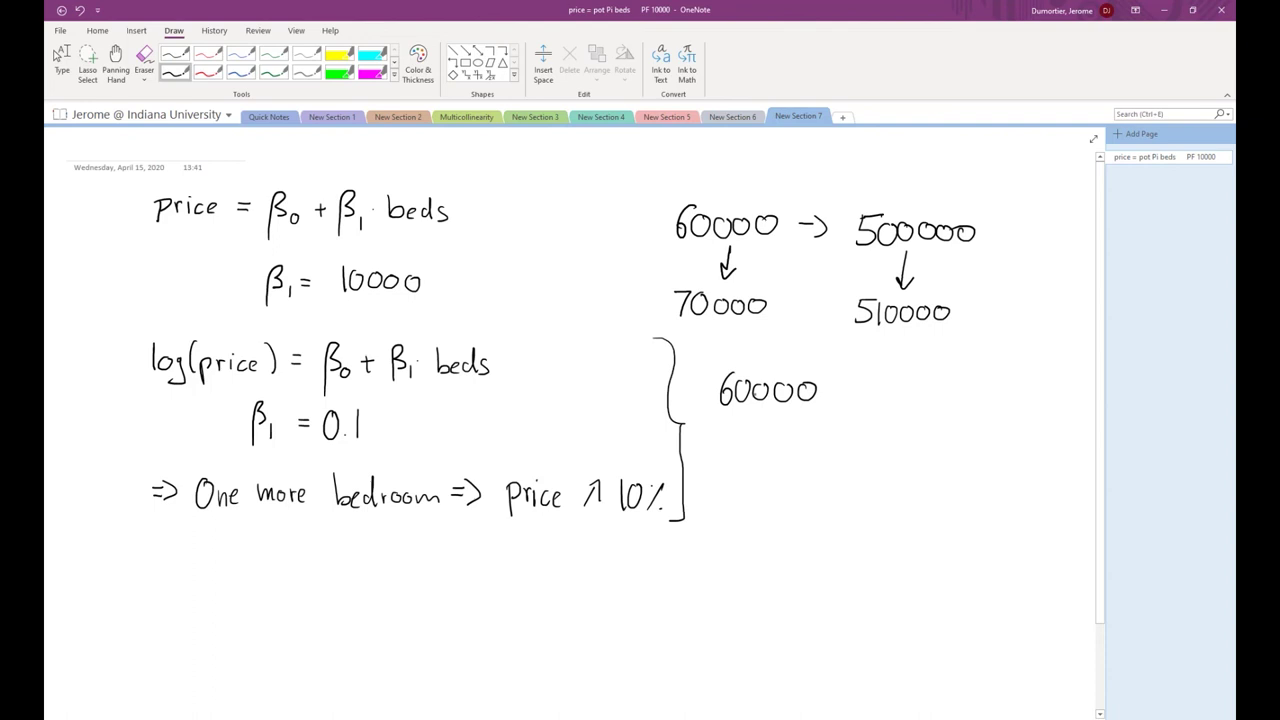
drag(758, 424, 755, 470)
mouse_move(748, 452)
mouse_down()
mouse_move(739, 494)
mouse_move(746, 510)
mouse_move(759, 490)
mouse_move(794, 498)
mouse_up()
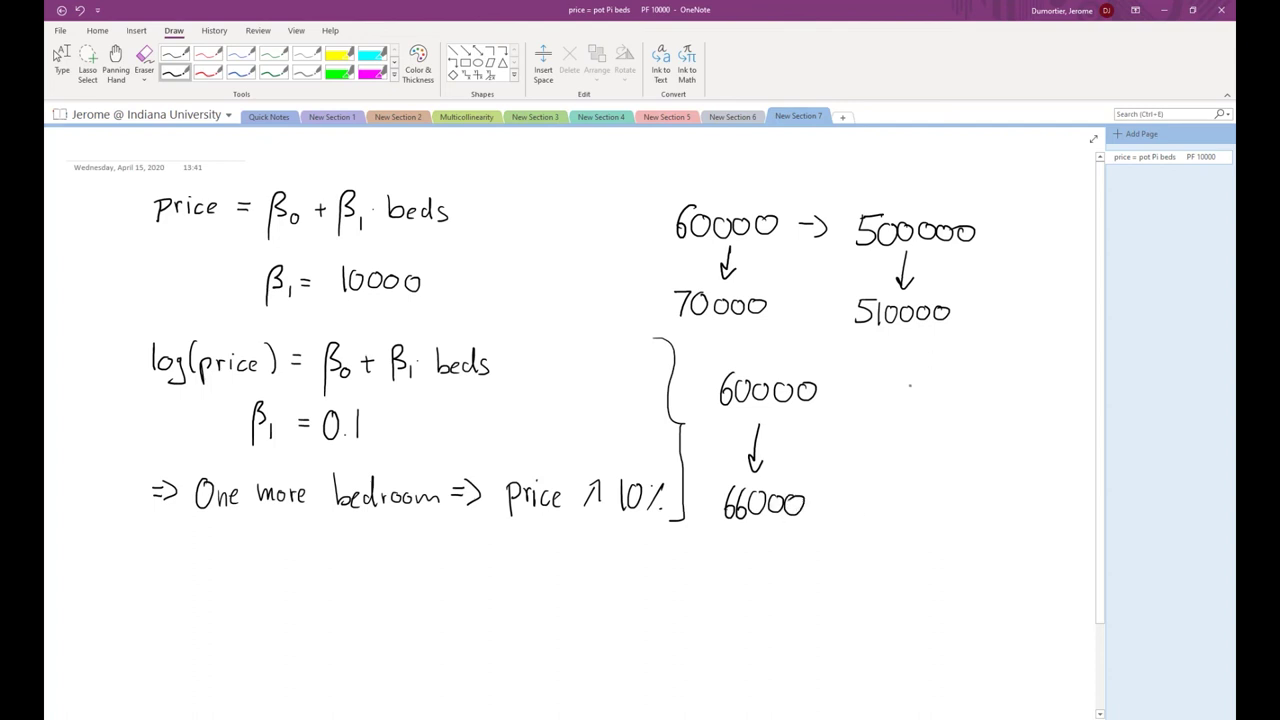
- Draw a second downward arrow beside the 60000 to 66000 example and handwrite the resulting price beneath it
drag(908, 380, 907, 418)
drag(901, 405, 913, 408)
mouse_move(886, 460)
mouse_down()
mouse_move(884, 487)
mouse_move(900, 459)
mouse_up()
drag(900, 460, 900, 488)
drag(903, 460, 974, 467)
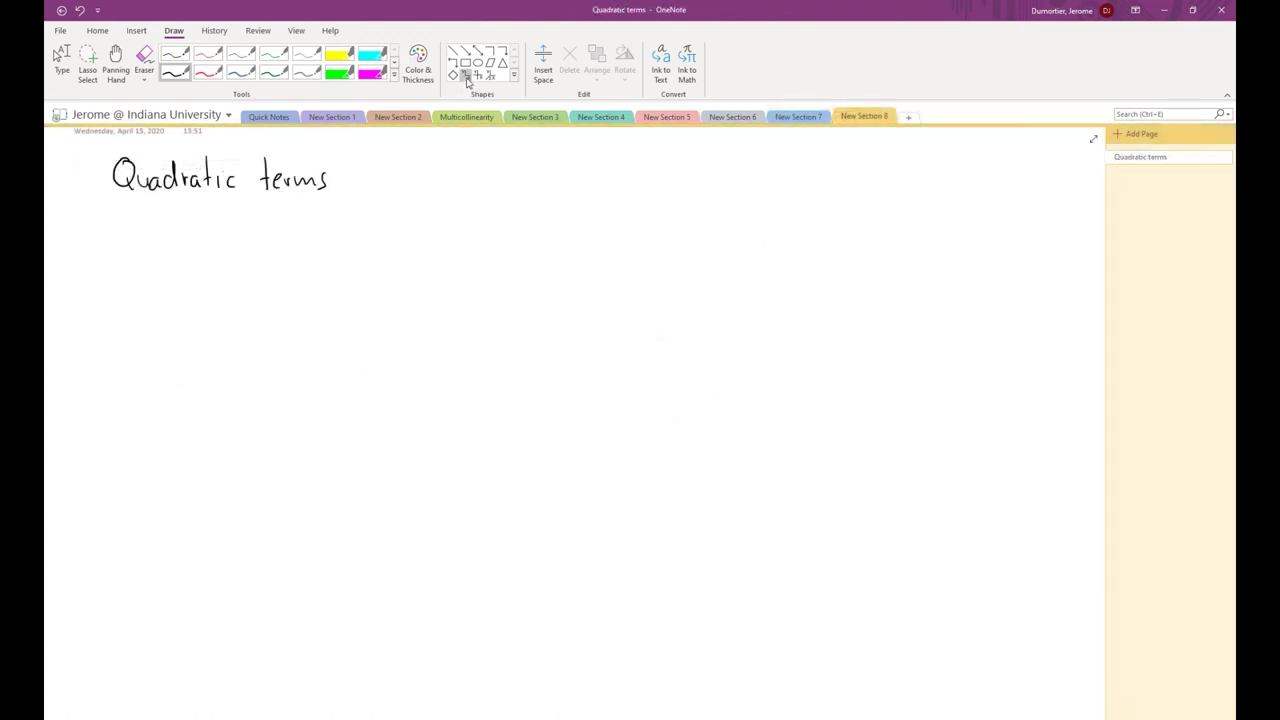
- Draw a pair of graph axes below the "Quadratic terms" heading, labelling the horizontal one "income" and the vertical one "food exp"
click(466, 77)
drag(267, 297, 821, 608)
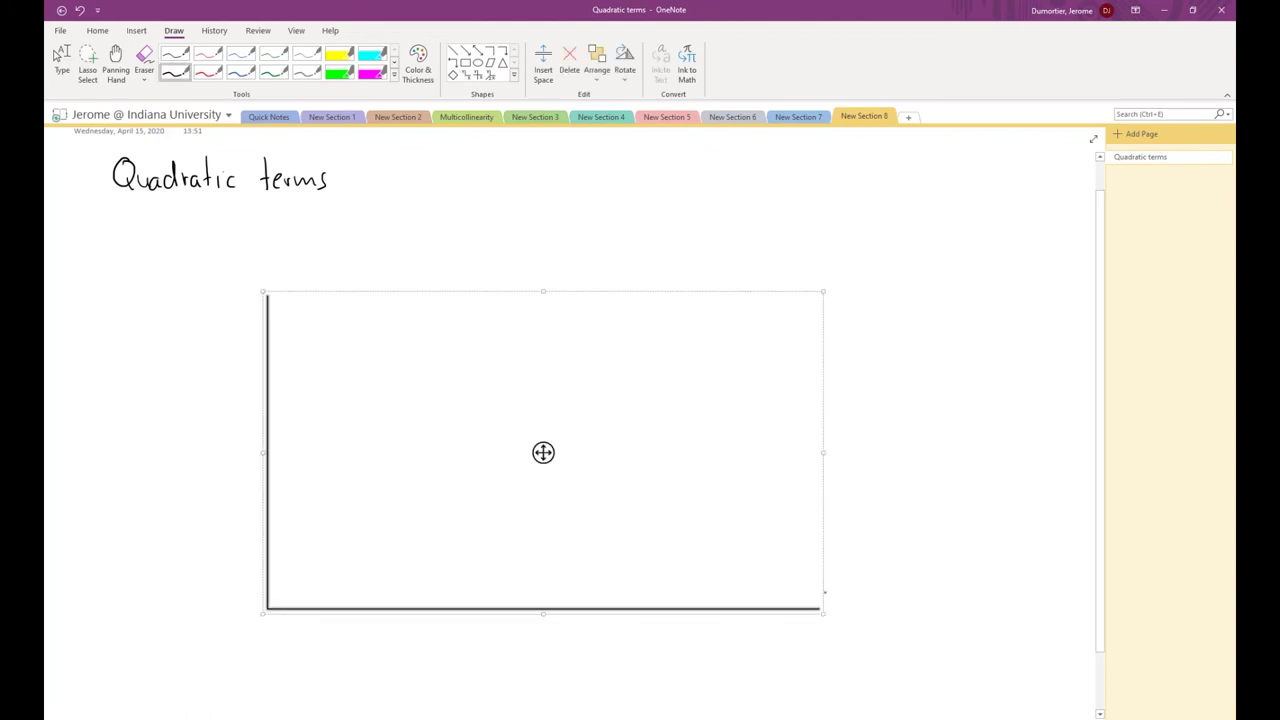
click(176, 72)
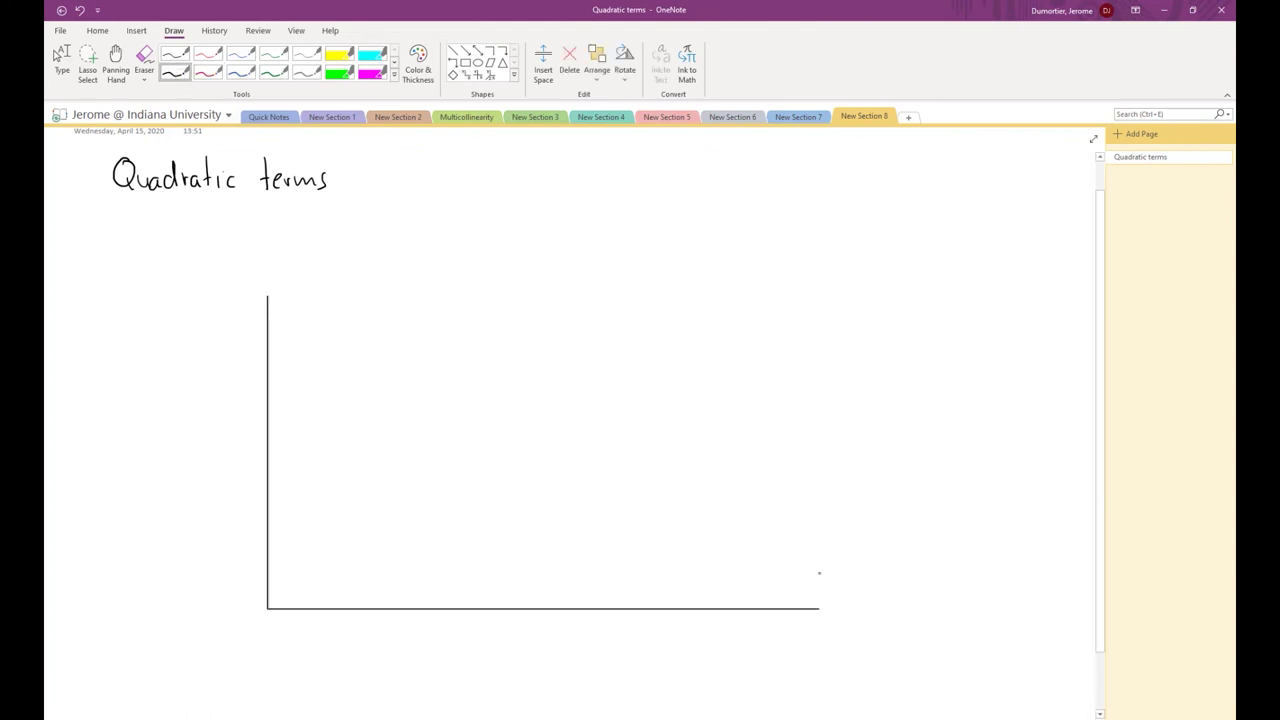
mouse_move(829, 603)
mouse_down()
mouse_move(829, 616)
mouse_move(888, 613)
mouse_up()
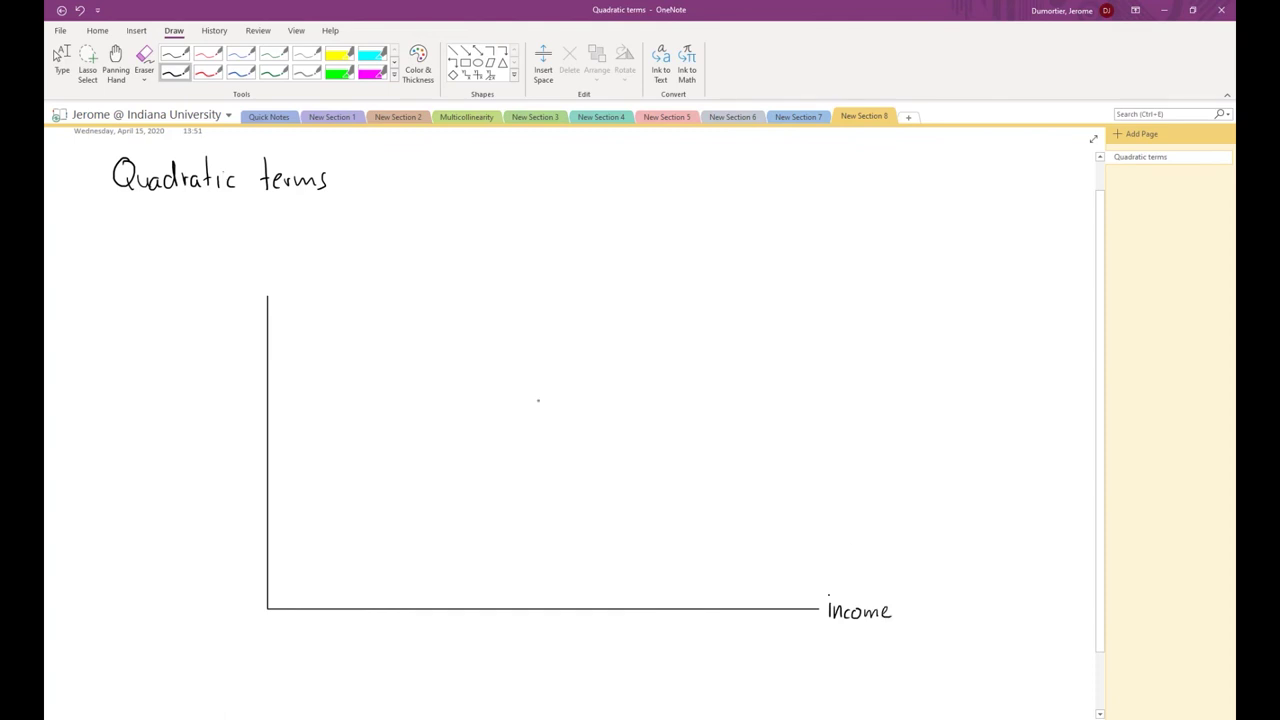
mouse_move(178, 267)
mouse_down()
mouse_move(170, 300)
mouse_move(184, 291)
mouse_up()
drag(195, 282, 207, 265)
mouse_move(182, 322)
mouse_down()
mouse_move(186, 334)
mouse_move(203, 316)
mouse_move(200, 332)
mouse_move(216, 314)
mouse_up()
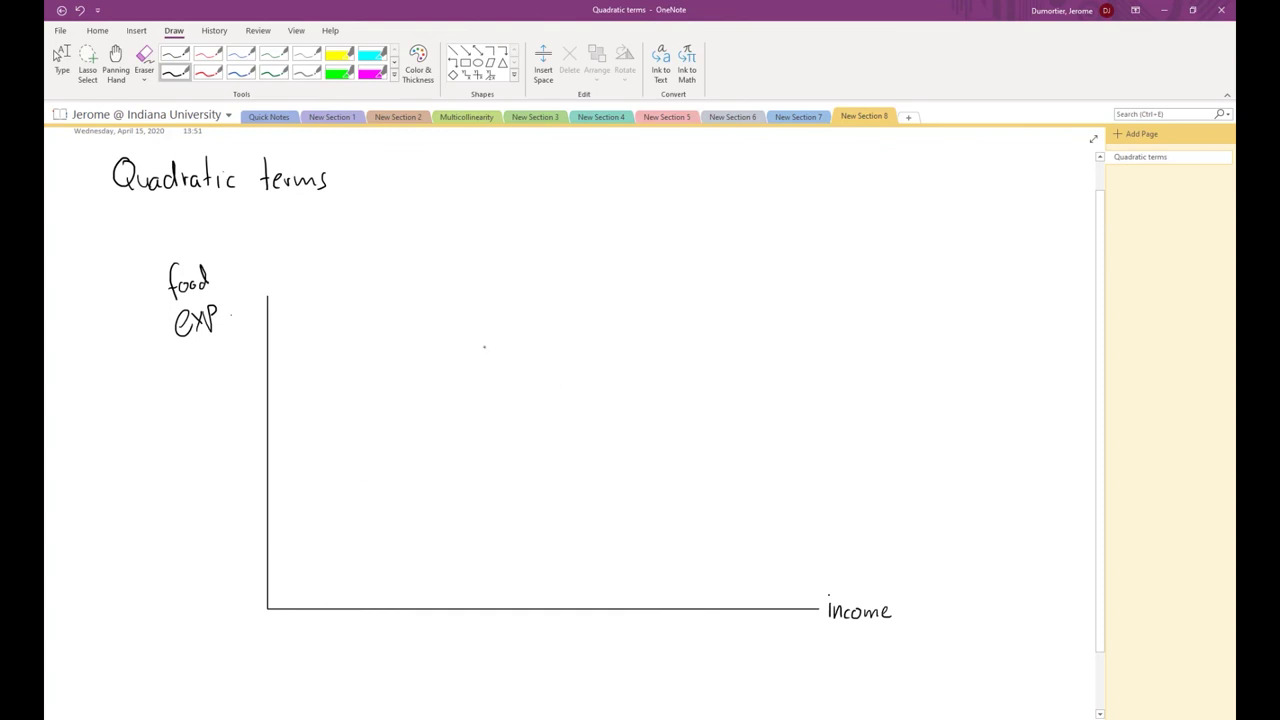
- Draw a straight upward-sloping line across the graph and return to the black pen
click(453, 53)
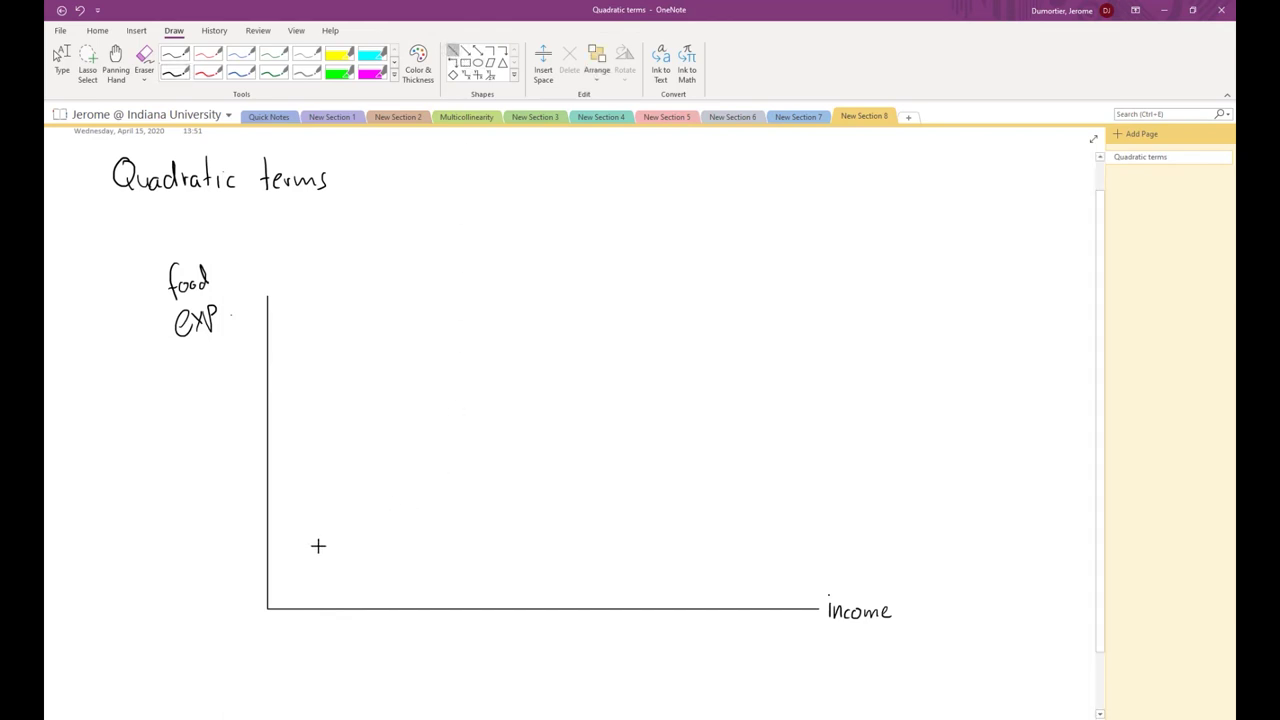
drag(298, 533, 758, 297)
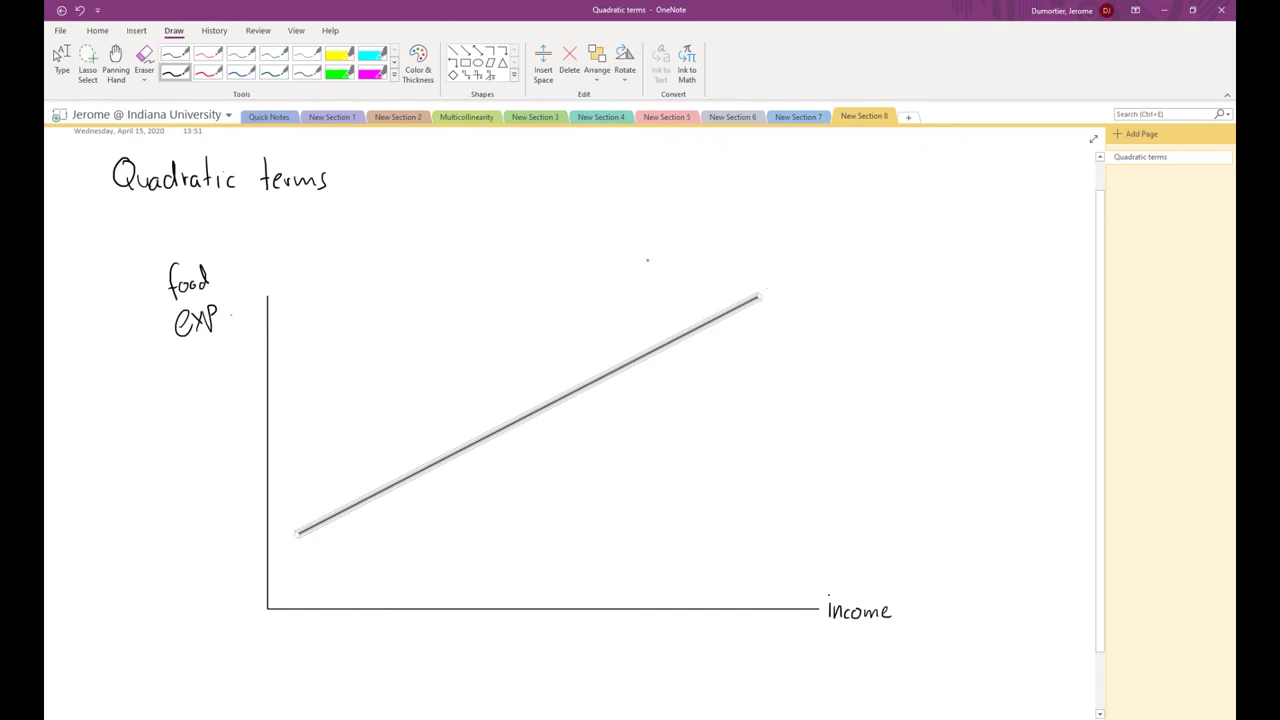
click(175, 72)
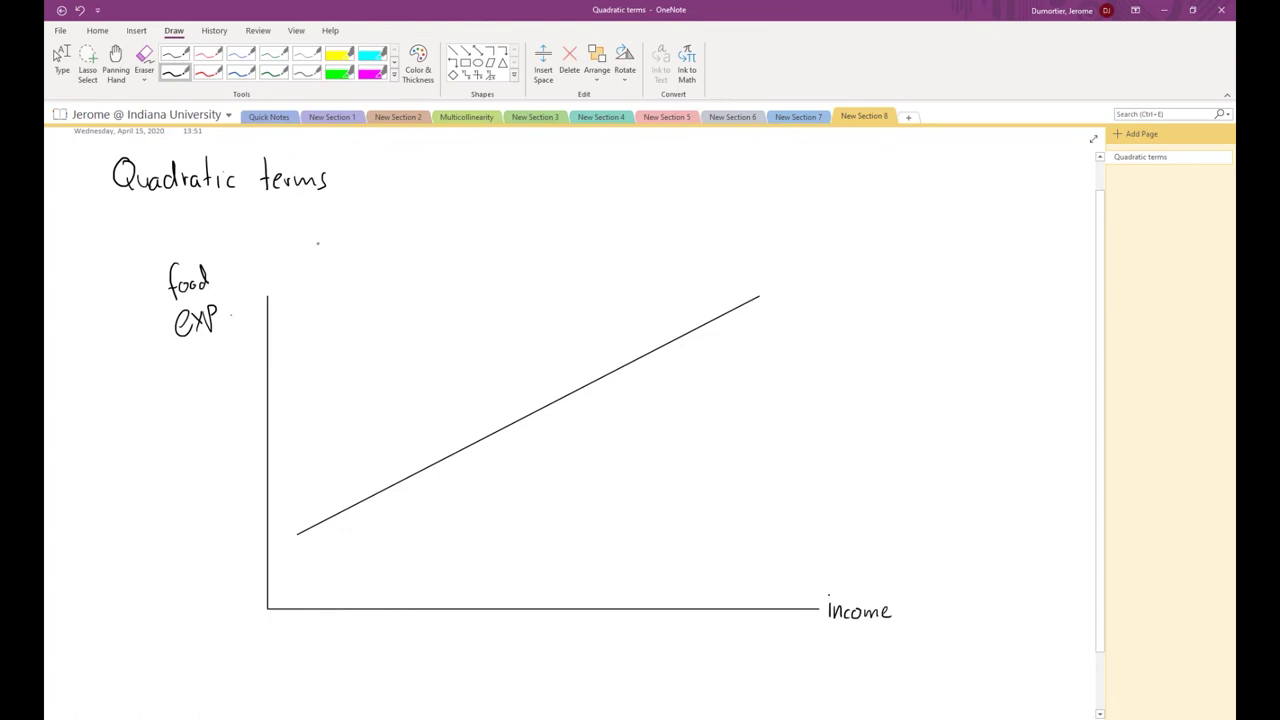
- Mark scattered data points with blue crosses that follow the line at low incomes and level off below it at high incomes
click(245, 73)
drag(311, 493, 320, 504)
drag(310, 502, 350, 512)
drag(365, 468, 378, 486)
mouse_move(378, 468)
mouse_down()
mouse_move(366, 486)
mouse_move(425, 488)
mouse_up()
drag(424, 466, 413, 488)
mouse_move(432, 426)
mouse_down()
mouse_move(447, 446)
mouse_move(434, 447)
mouse_up()
mouse_move(474, 442)
mouse_down()
mouse_move(489, 458)
mouse_move(476, 459)
mouse_up()
drag(494, 405, 509, 424)
mouse_move(509, 403)
mouse_down()
mouse_move(495, 427)
mouse_move(545, 441)
mouse_move(532, 441)
mouse_up()
drag(558, 386, 570, 404)
mouse_move(571, 386)
mouse_down()
mouse_move(557, 410)
mouse_move(603, 397)
mouse_move(591, 399)
mouse_move(640, 416)
mouse_up()
drag(645, 397, 633, 418)
mouse_move(656, 371)
mouse_down()
mouse_move(669, 385)
mouse_move(657, 387)
mouse_up()
mouse_move(681, 368)
mouse_down()
mouse_move(692, 380)
mouse_move(681, 382)
mouse_move(721, 403)
mouse_up()
drag(726, 388, 708, 410)
mouse_move(741, 362)
mouse_down()
mouse_move(755, 381)
mouse_move(742, 381)
mouse_up()
mouse_move(767, 385)
mouse_down()
mouse_move(778, 396)
mouse_move(767, 401)
mouse_up()
drag(792, 359, 802, 372)
drag(811, 357, 790, 369)
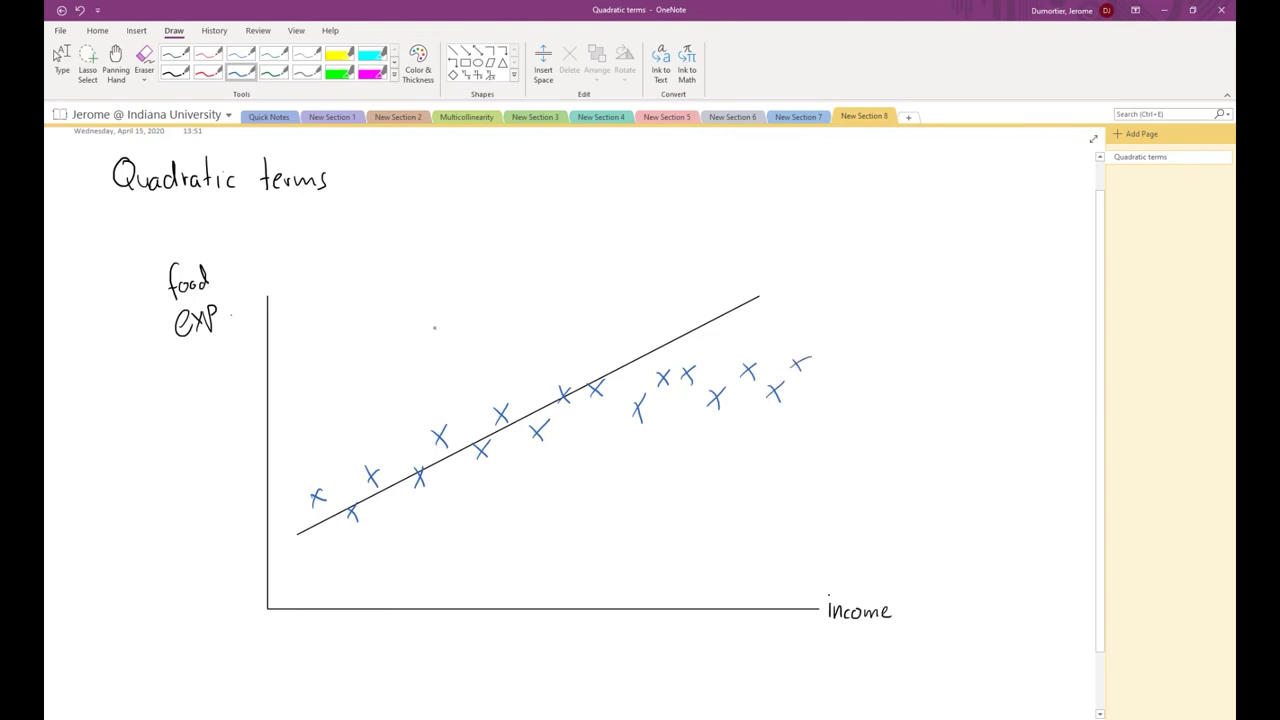
- Draw a red curve through the blue crosses that rises and flattens at high incomes, then return to the black pen
click(208, 75)
mouse_move(312, 538)
mouse_down()
mouse_move(573, 416)
mouse_move(810, 384)
mouse_up()
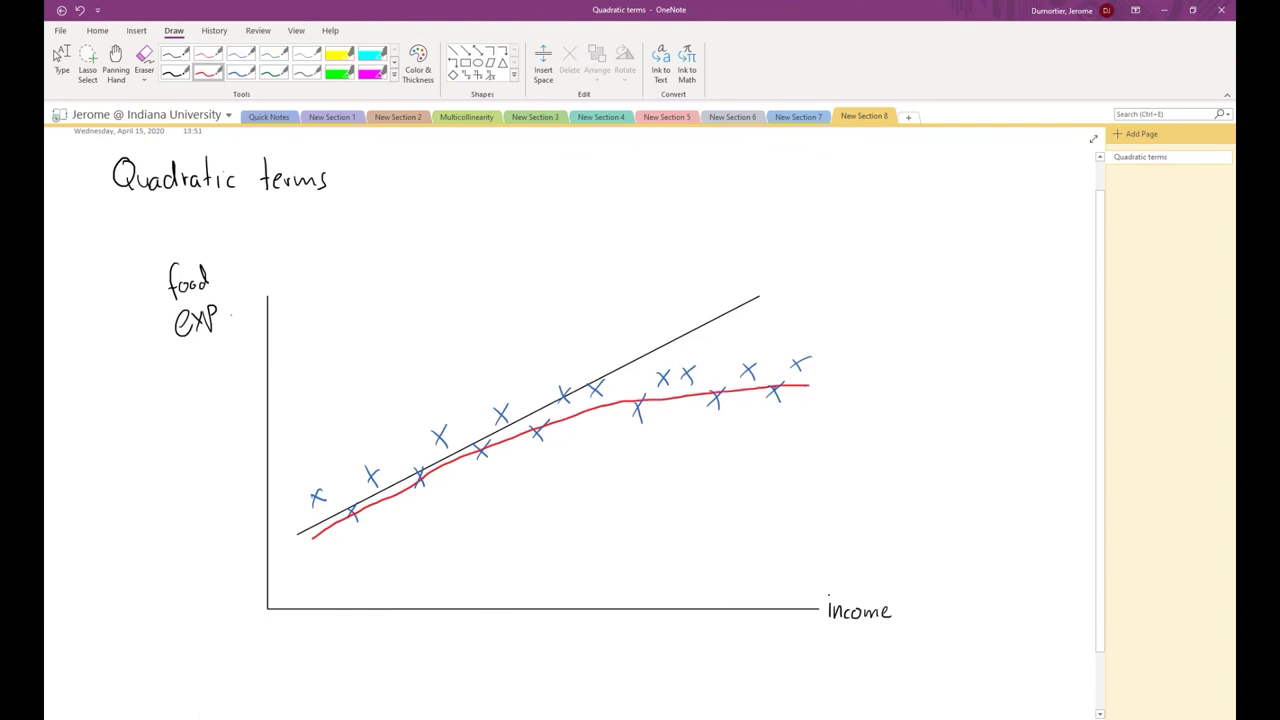
click(175, 72)
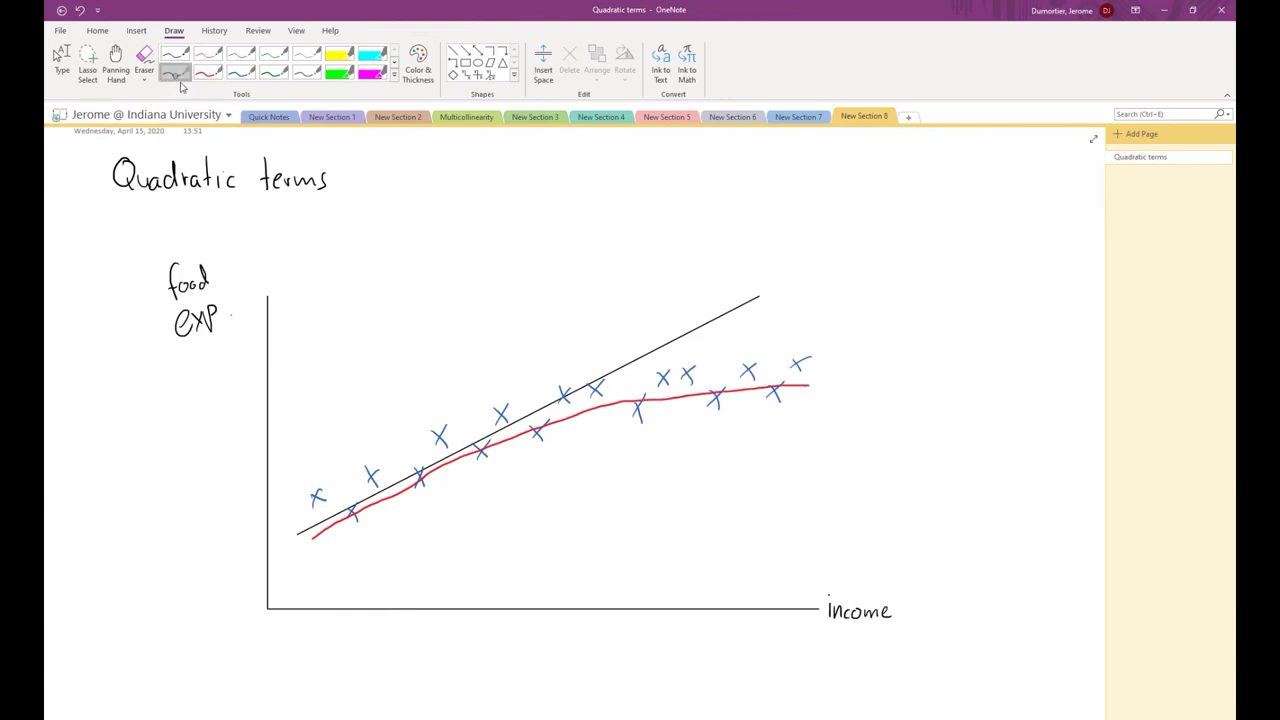
- Write the linear equation y = β0 + β1·x in black at the upper end of the straight line
mouse_move(766, 280)
mouse_down()
mouse_move(767, 309)
mouse_move(806, 285)
mouse_up()
mouse_move(791, 293)
mouse_down()
mouse_move(824, 270)
mouse_move(818, 296)
mouse_move(834, 290)
mouse_up()
mouse_move(840, 290)
mouse_down()
mouse_move(874, 282)
mouse_move(902, 295)
mouse_up()
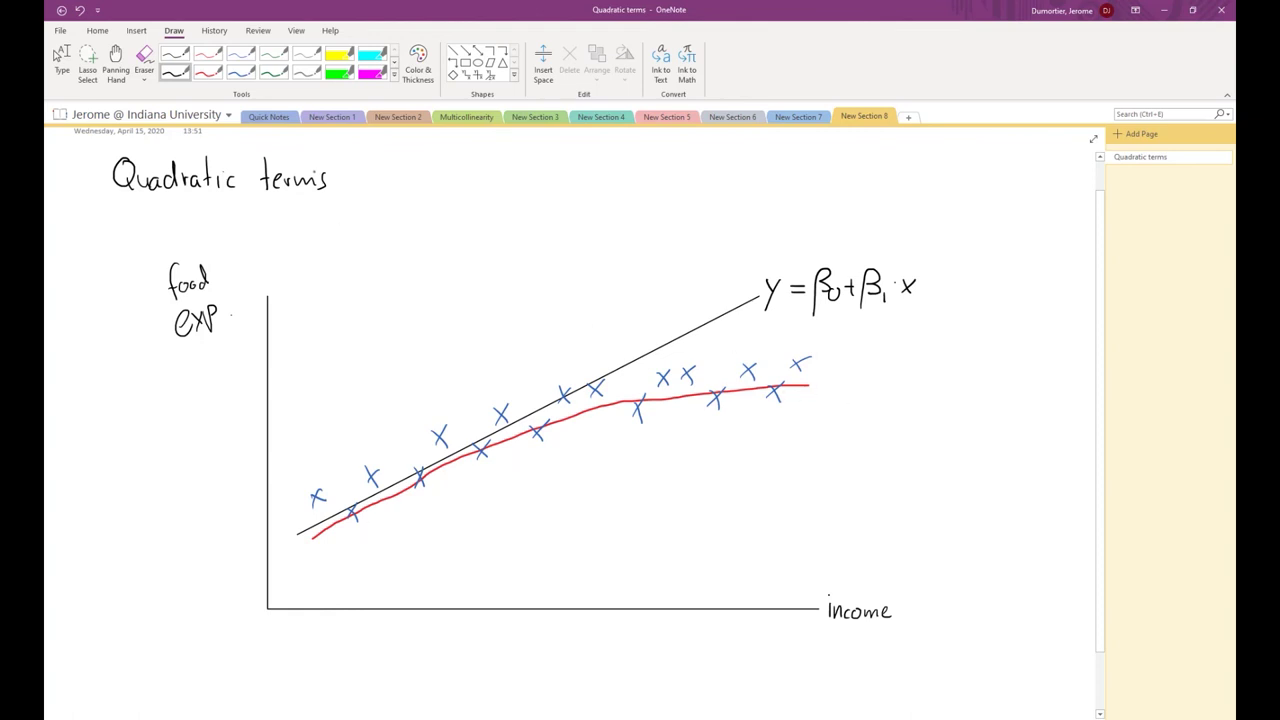
- Write the quadratic equation y = β0 + β1·x + β2·x² in red at the end of the flattening curve
click(207, 72)
drag(825, 377, 830, 392)
mouse_move(838, 375)
mouse_down()
mouse_move(825, 413)
mouse_move(858, 382)
mouse_up()
mouse_move(840, 392)
mouse_down()
mouse_move(867, 422)
mouse_move(879, 379)
mouse_move(879, 394)
mouse_move(904, 386)
mouse_move(911, 411)
mouse_move(922, 386)
mouse_move(930, 401)
mouse_move(973, 379)
mouse_move(983, 421)
mouse_move(986, 371)
mouse_move(1007, 406)
mouse_up()
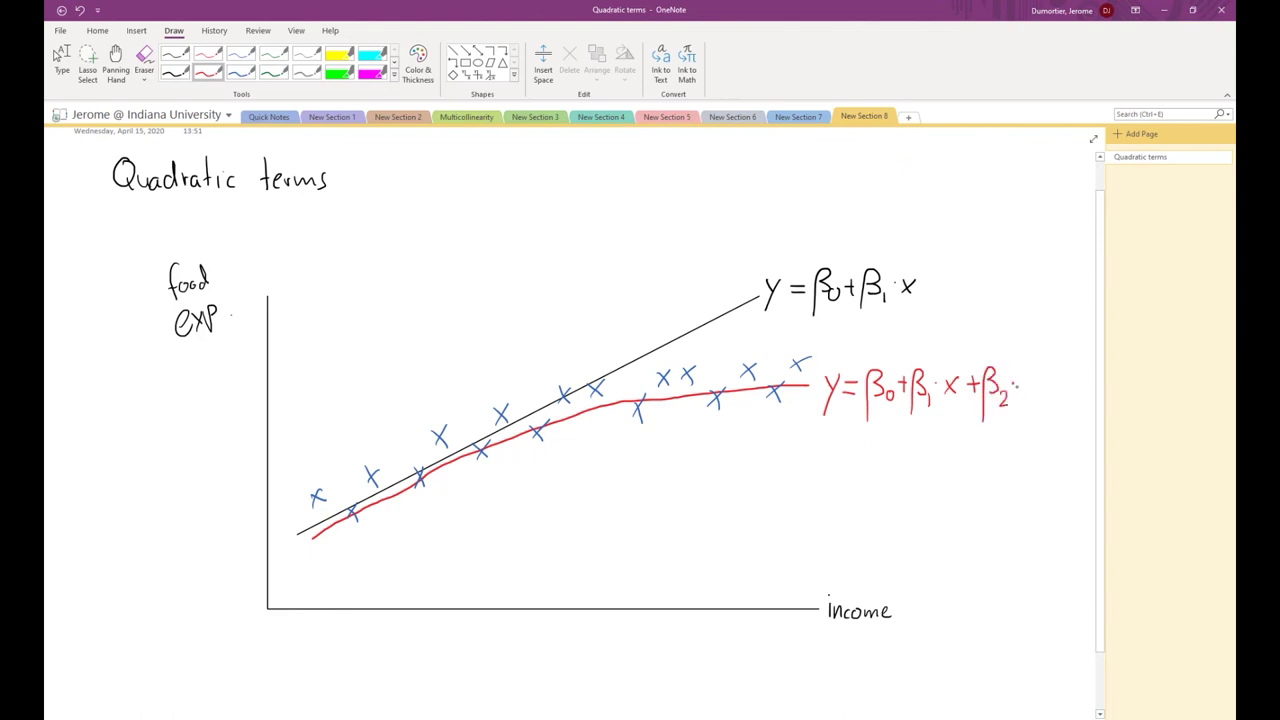
mouse_move(1023, 384)
mouse_down()
mouse_move(1035, 396)
mouse_move(1024, 394)
mouse_move(1050, 378)
mouse_up()
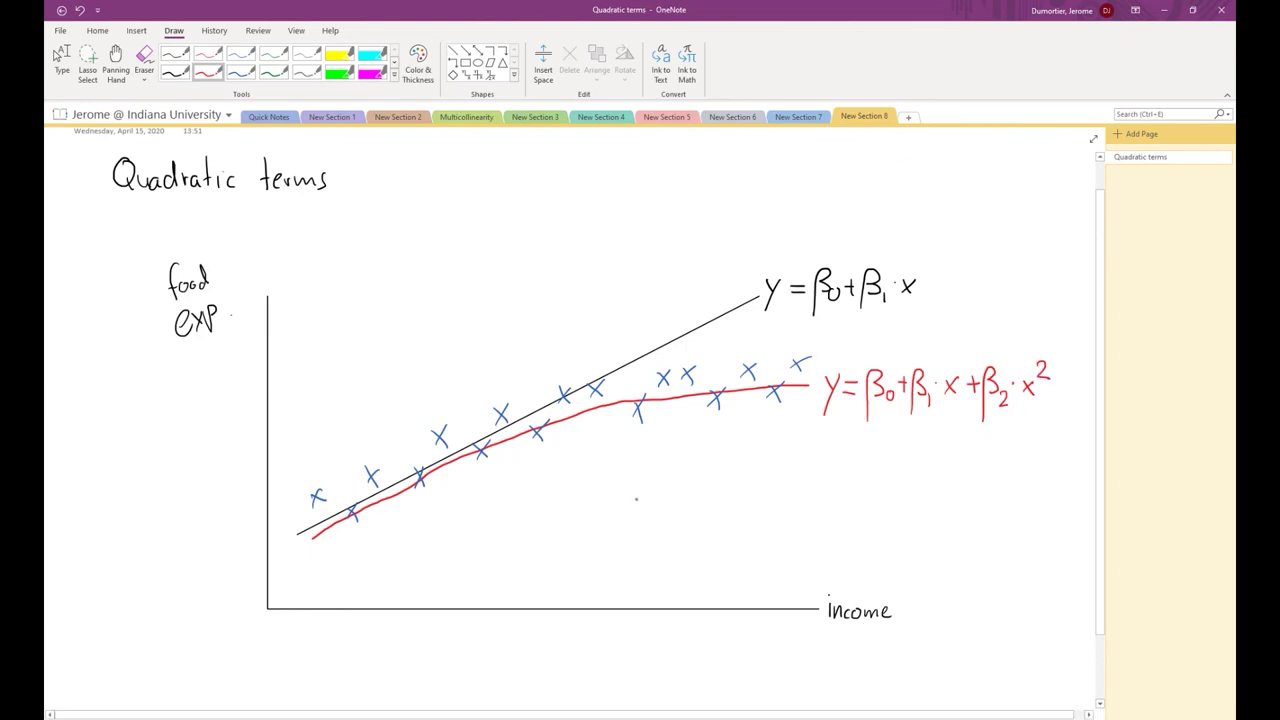
- Define the variables in red below the quadratic equation as y = food exp. and x = income
mouse_move(806, 442)
mouse_down()
mouse_move(808, 470)
mouse_move(837, 447)
mouse_up()
mouse_move(828, 453)
mouse_down()
mouse_move(858, 474)
mouse_move(870, 456)
mouse_up()
drag(875, 450, 929, 458)
mouse_move(942, 447)
mouse_down()
mouse_move(941, 472)
mouse_move(947, 457)
mouse_up()
drag(958, 455, 958, 456)
drag(807, 510, 813, 532)
mouse_move(807, 531)
mouse_down()
mouse_move(822, 519)
mouse_move(856, 532)
mouse_move(890, 522)
mouse_up()
drag(898, 523, 931, 531)
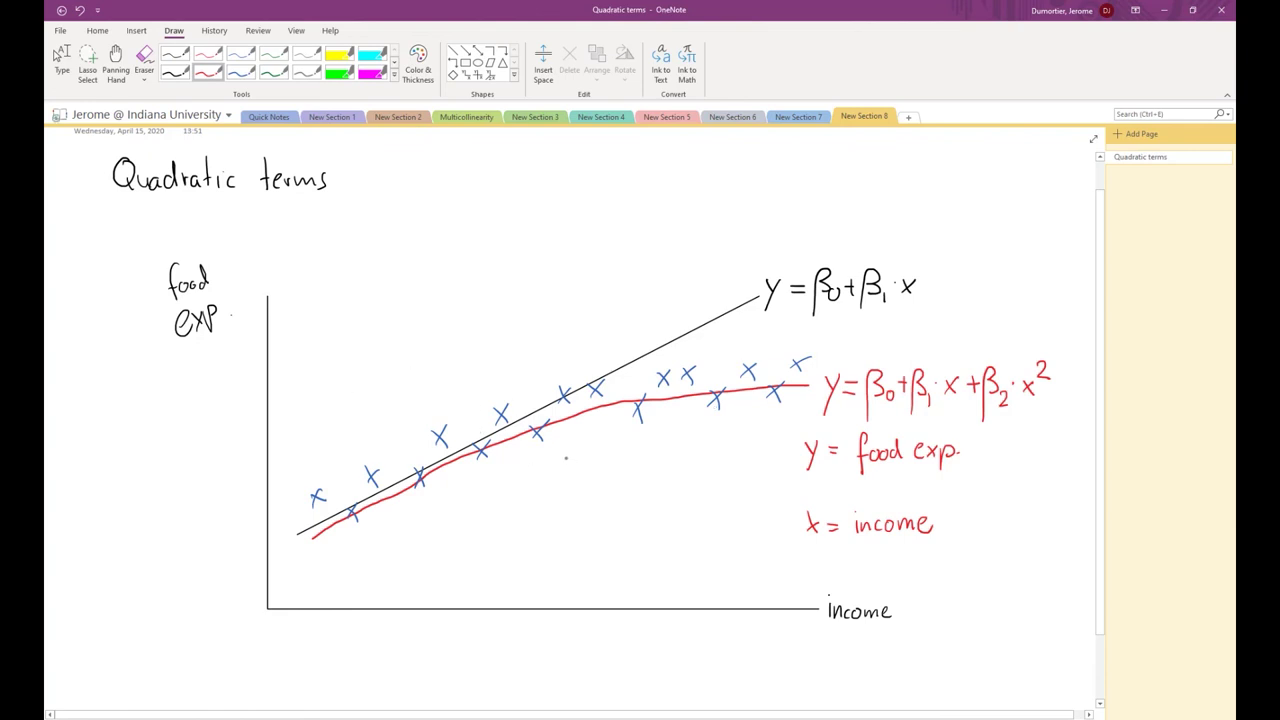
- Note the coefficient signs β1 > 0 and β2 < 0 (small) in red under the curve, and stop inking
mouse_move(556, 506)
mouse_down()
mouse_move(572, 463)
mouse_move(574, 480)
mouse_move(594, 488)
mouse_move(598, 471)
mouse_move(628, 468)
mouse_up()
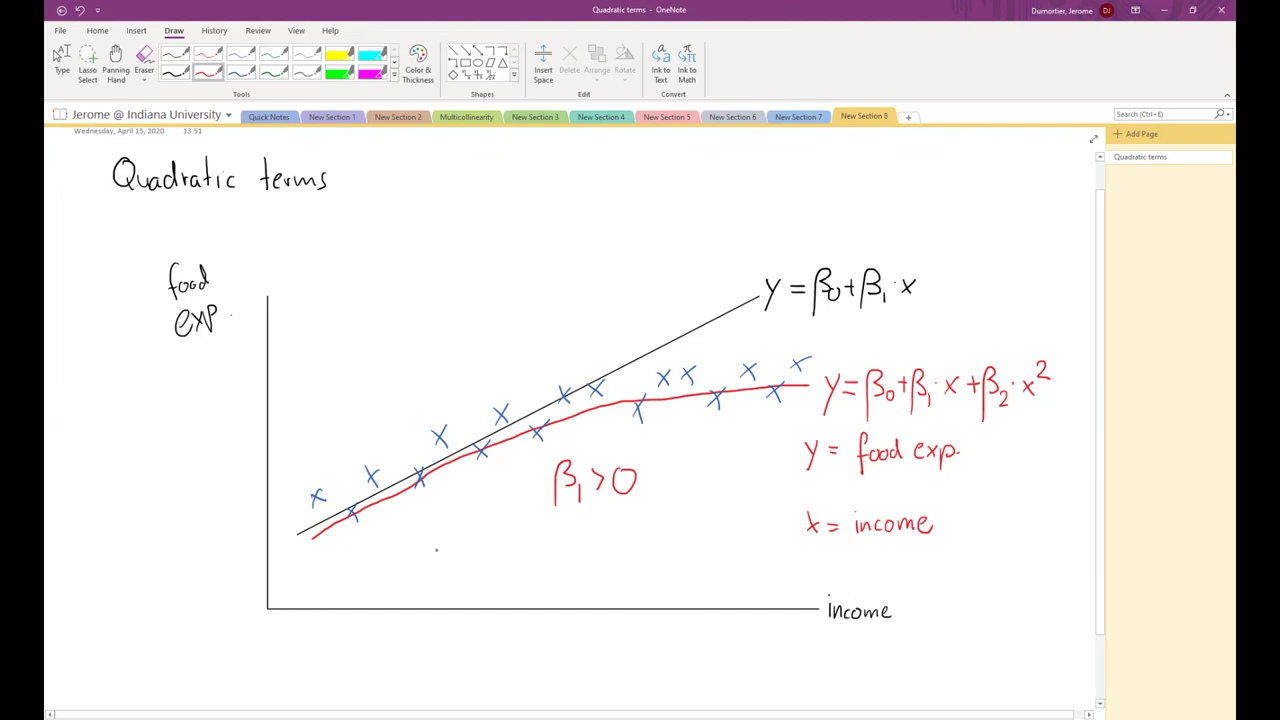
mouse_move(550, 564)
mouse_down()
mouse_move(560, 530)
mouse_move(581, 559)
mouse_up()
mouse_move(603, 532)
mouse_down()
mouse_move(590, 546)
mouse_move(605, 561)
mouse_up()
mouse_move(625, 536)
mouse_down()
mouse_move(710, 558)
mouse_move(715, 544)
mouse_move(730, 570)
mouse_up()
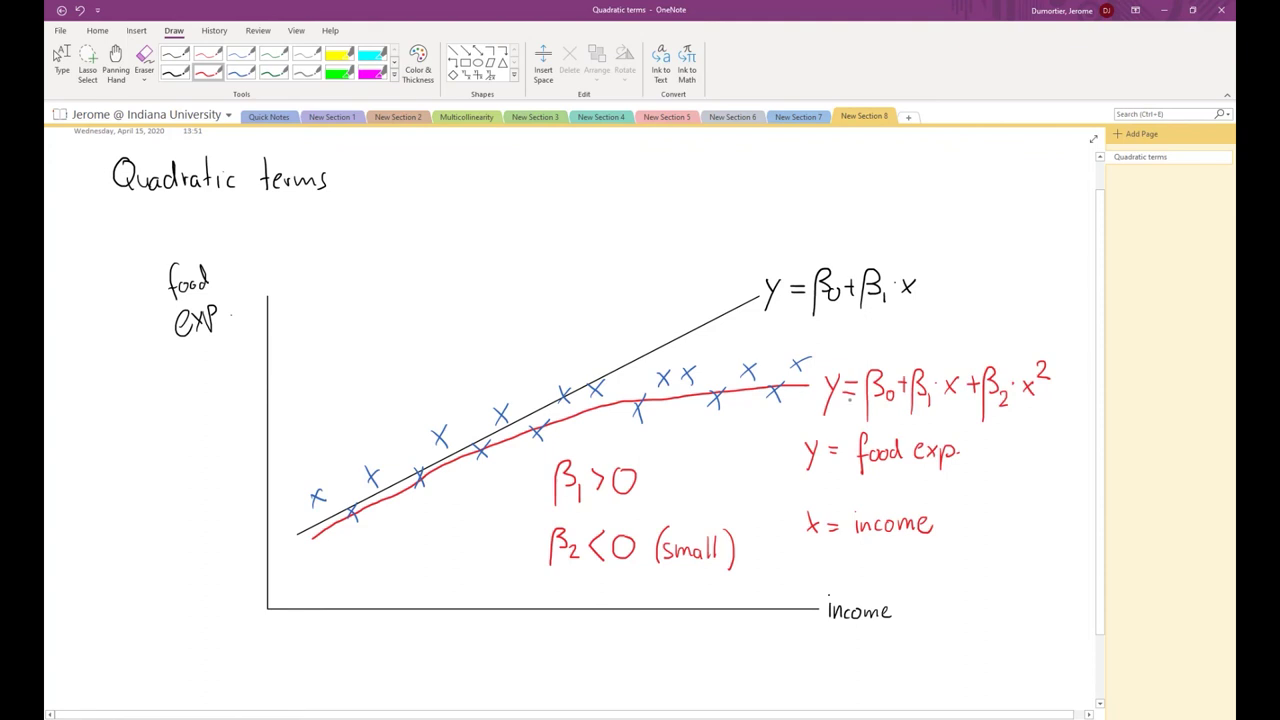
key(Escape)
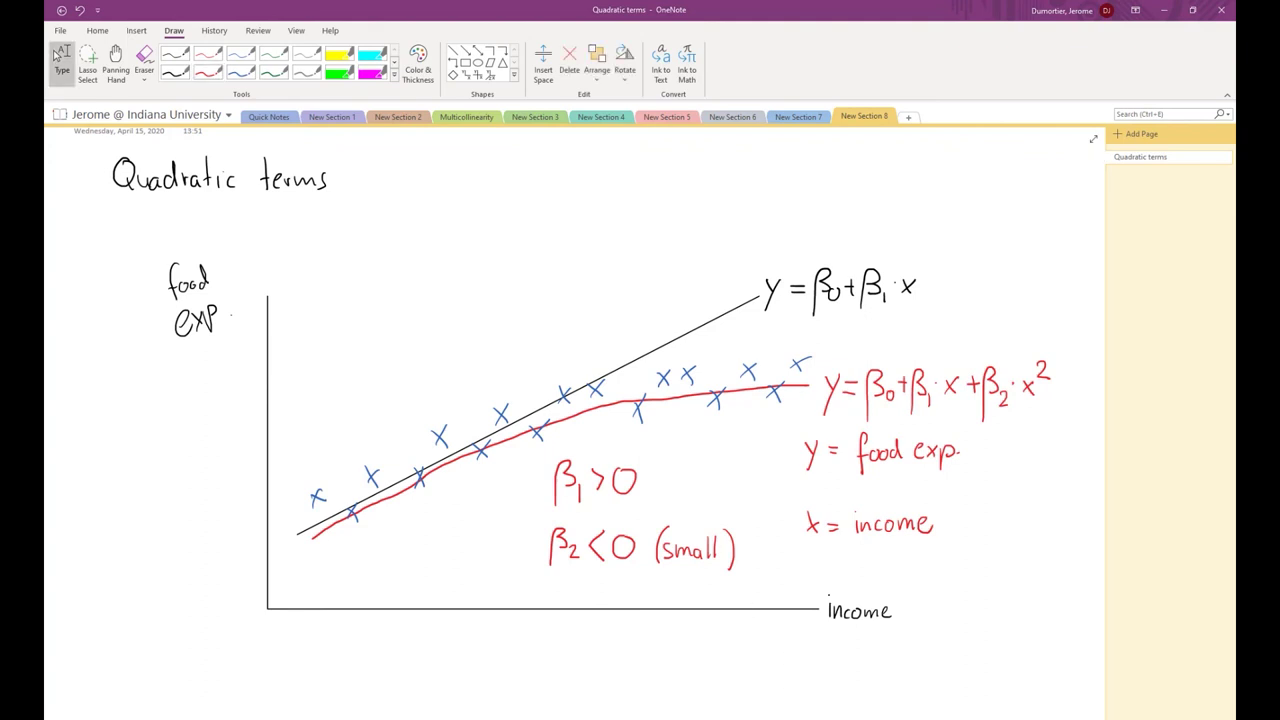
- Switch to MATLAB, inspect the columns of the wage and wage2 tables, and return to the MatlabDemo.m script
click(645, 701)
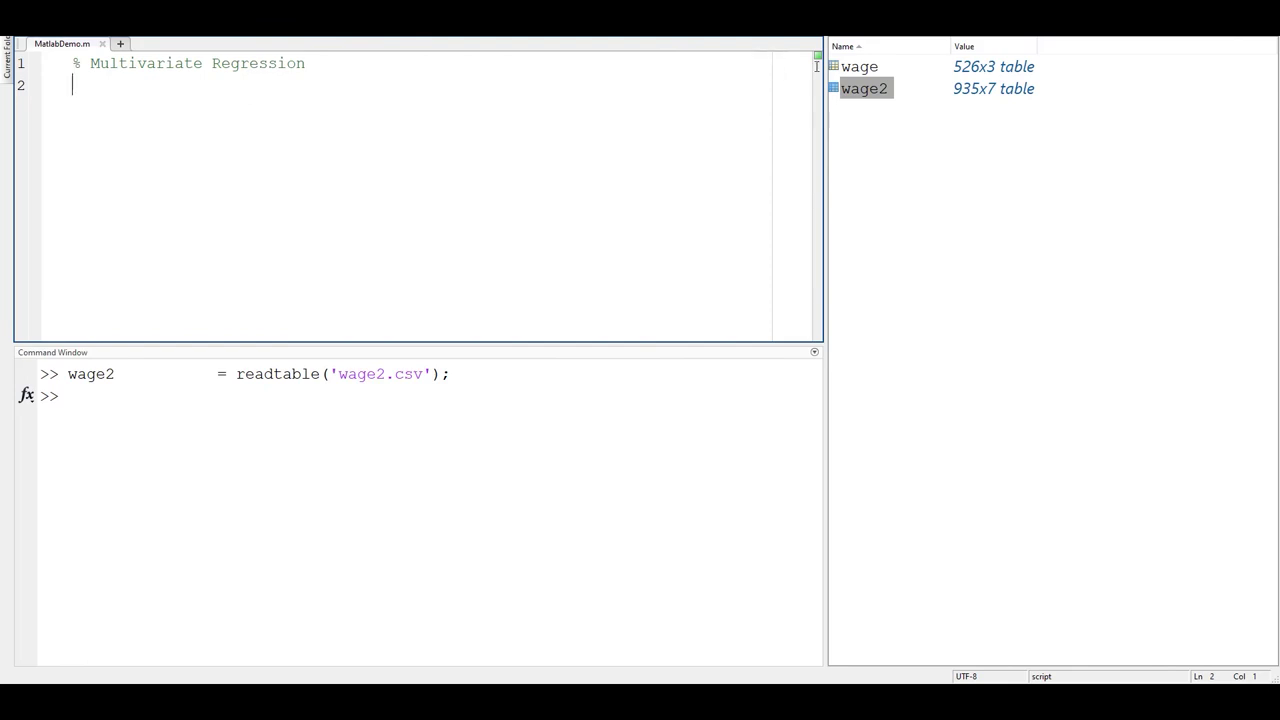
double_click(857, 70)
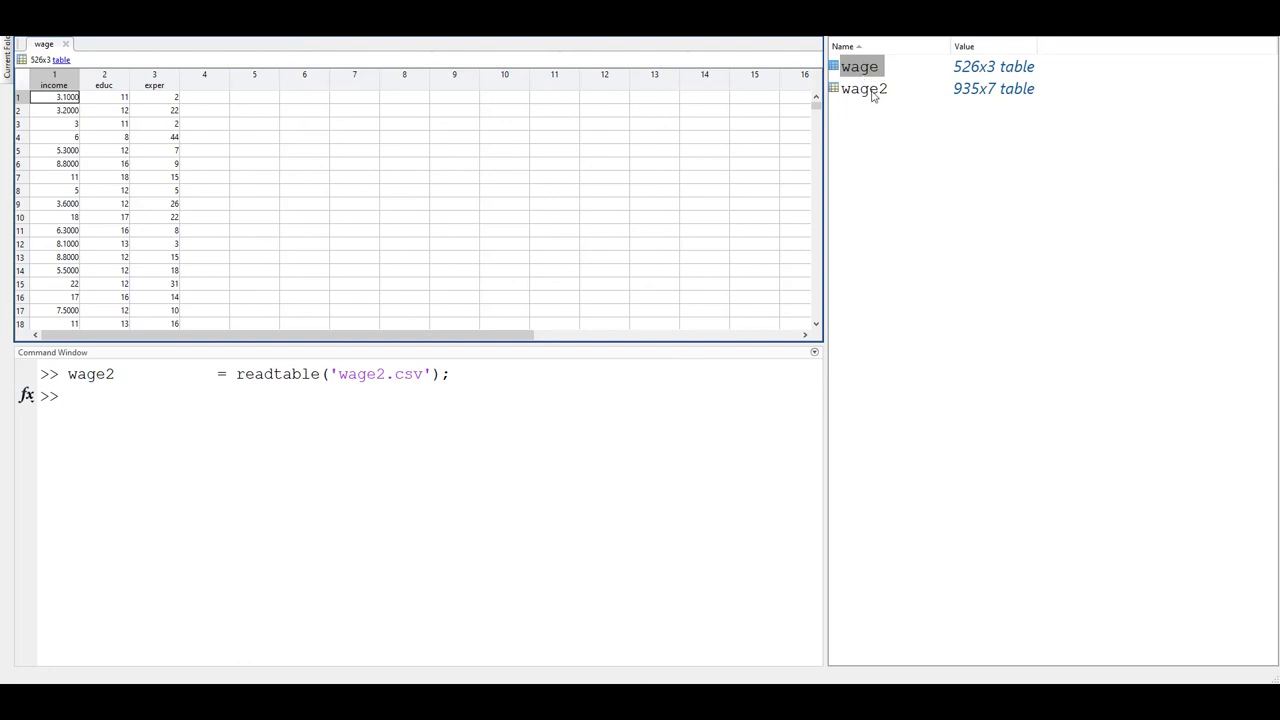
double_click(866, 89)
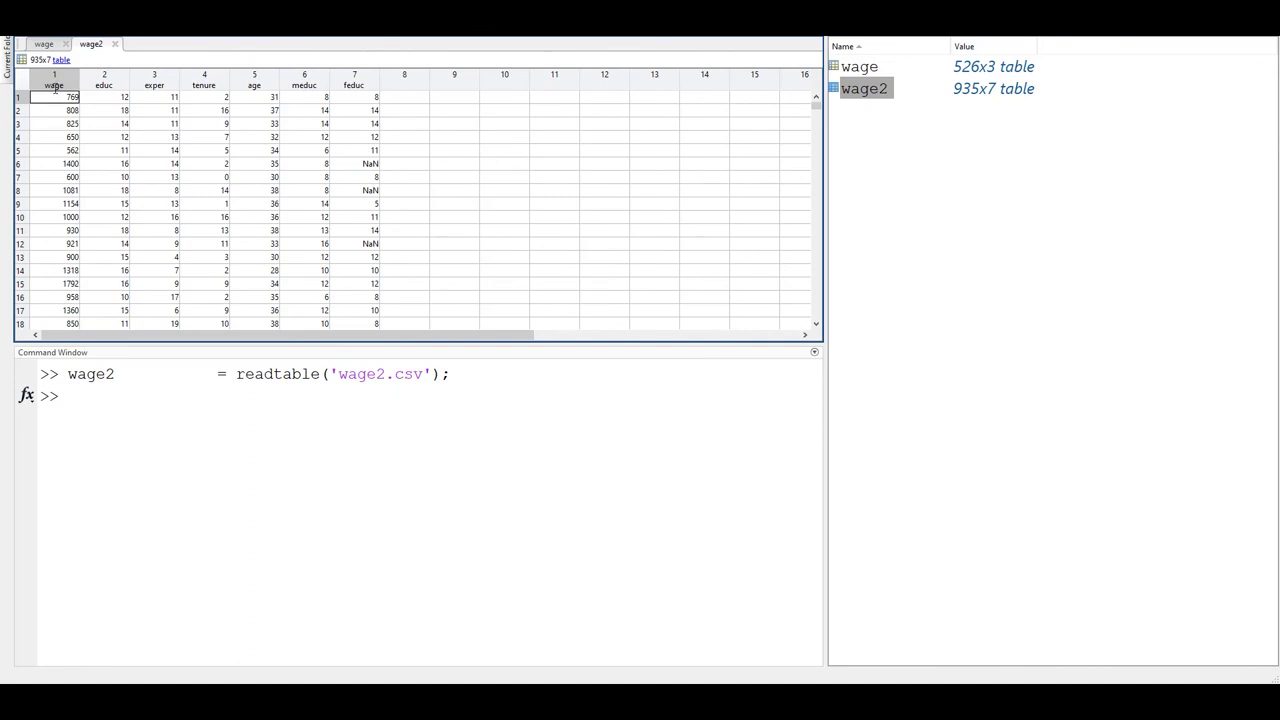
click(44, 44)
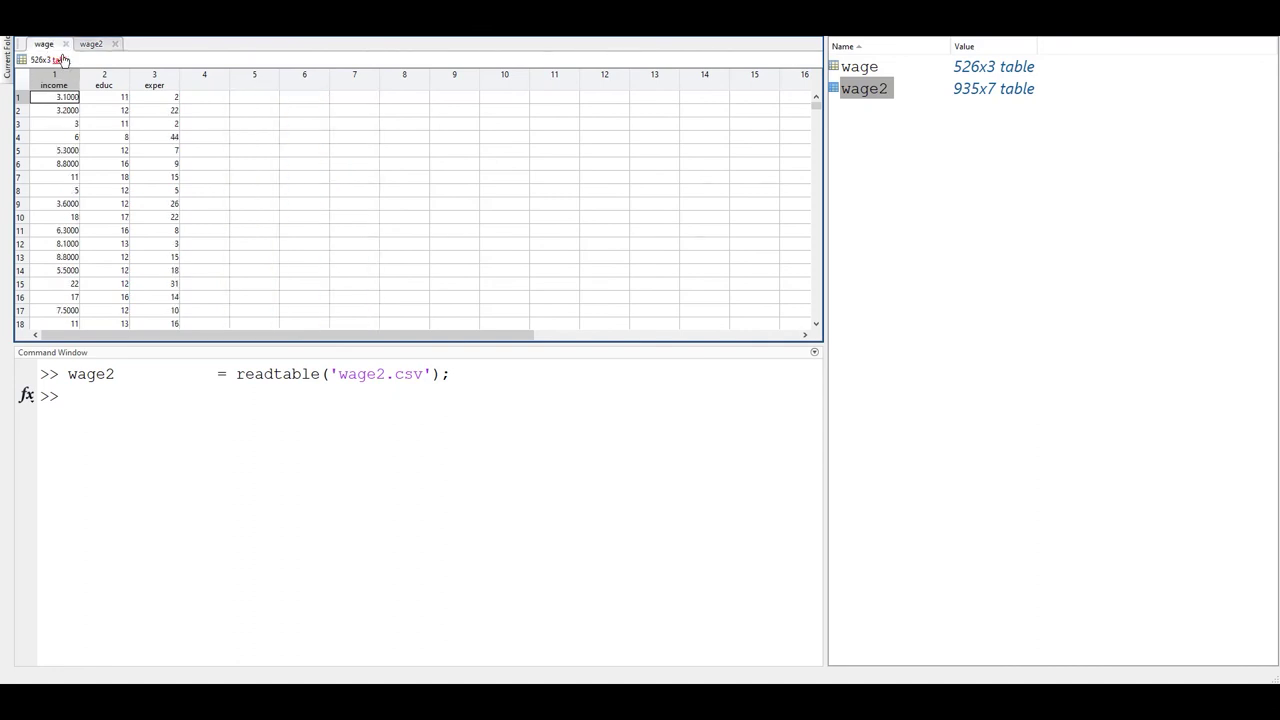
click(165, 37)
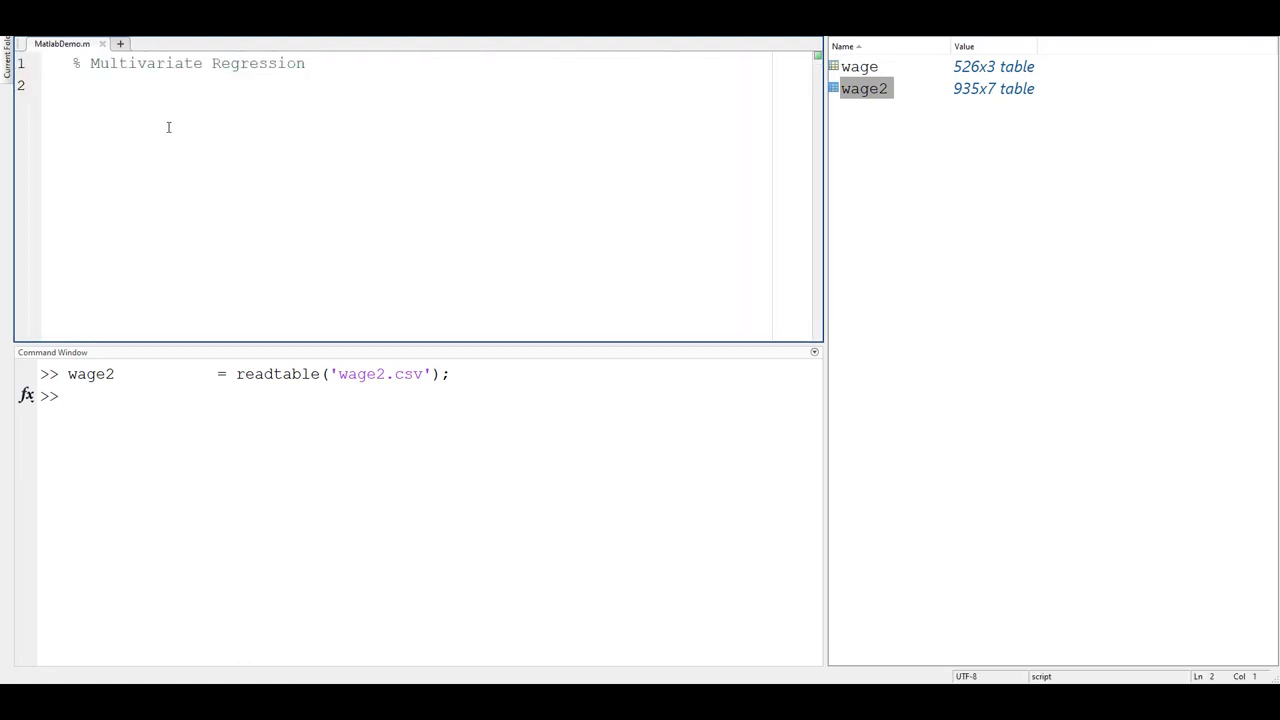
- Add the squared-experience line wage.exper2 = wage.exper.^2; below the Multivariate Regression comment and evaluate it
key(Return)
text(wage.exper)
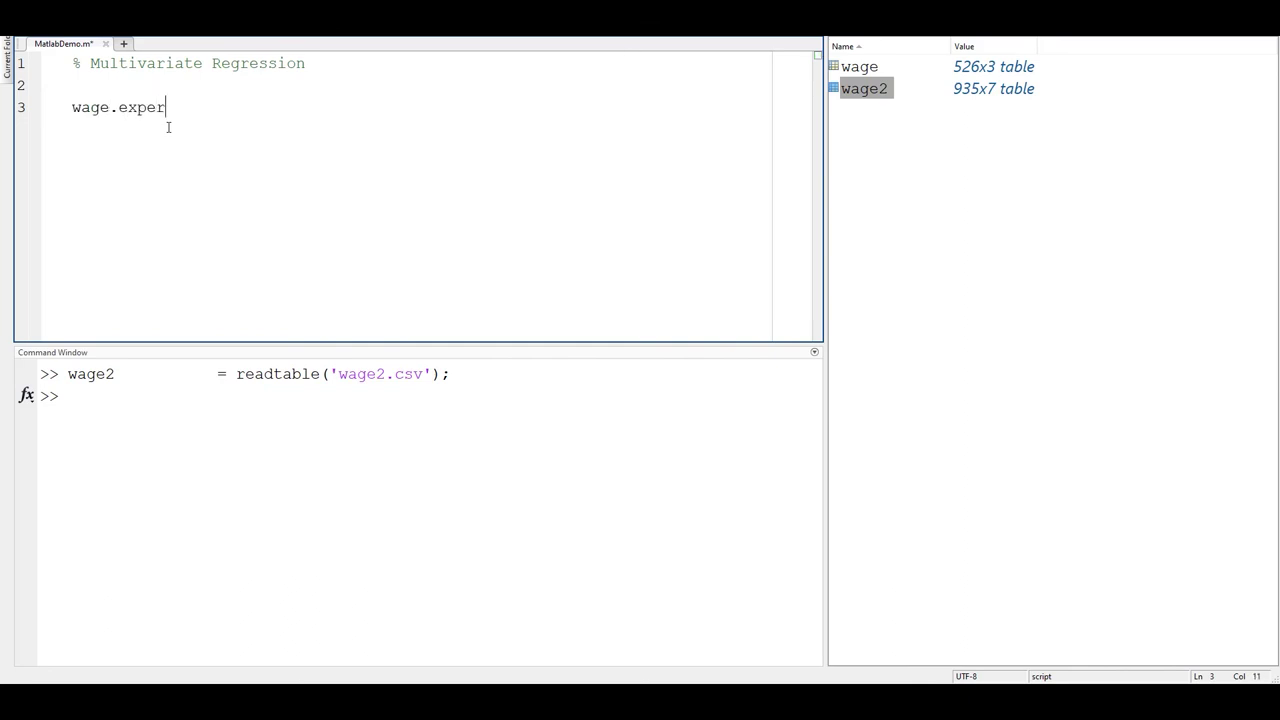
text(2 = wage.exper.^2)
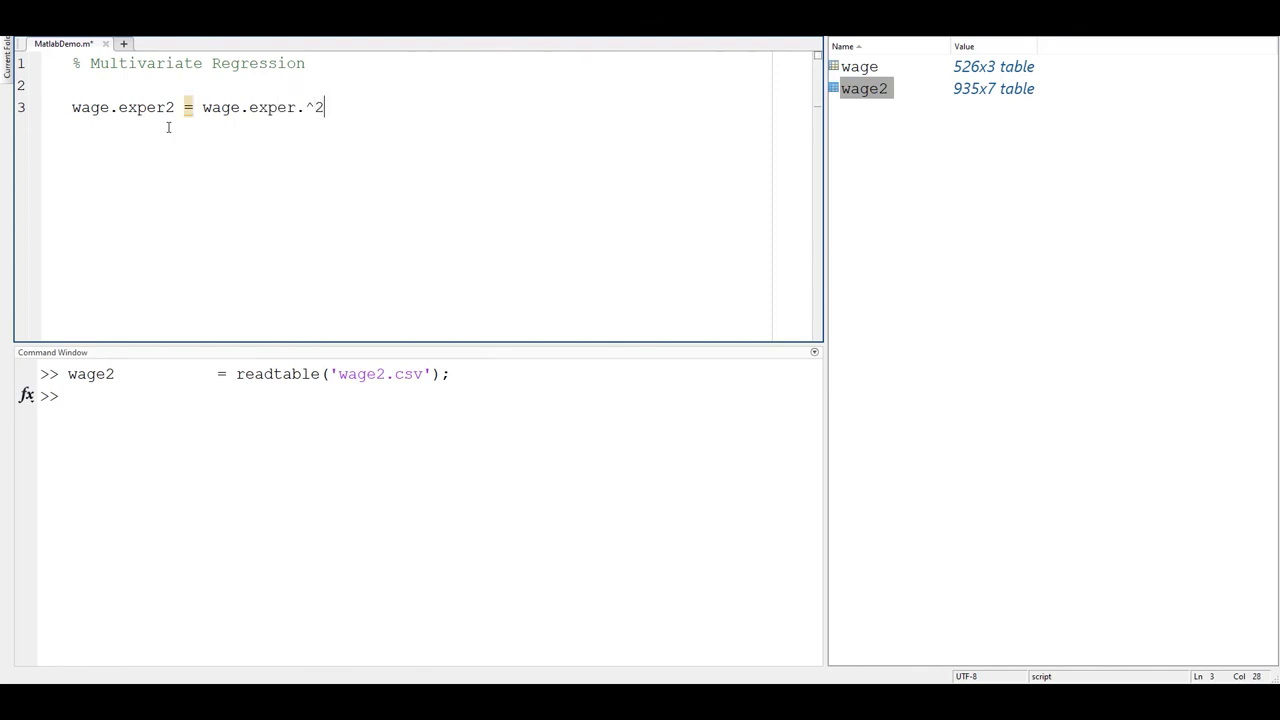
text(;)
triple_click(270, 105)
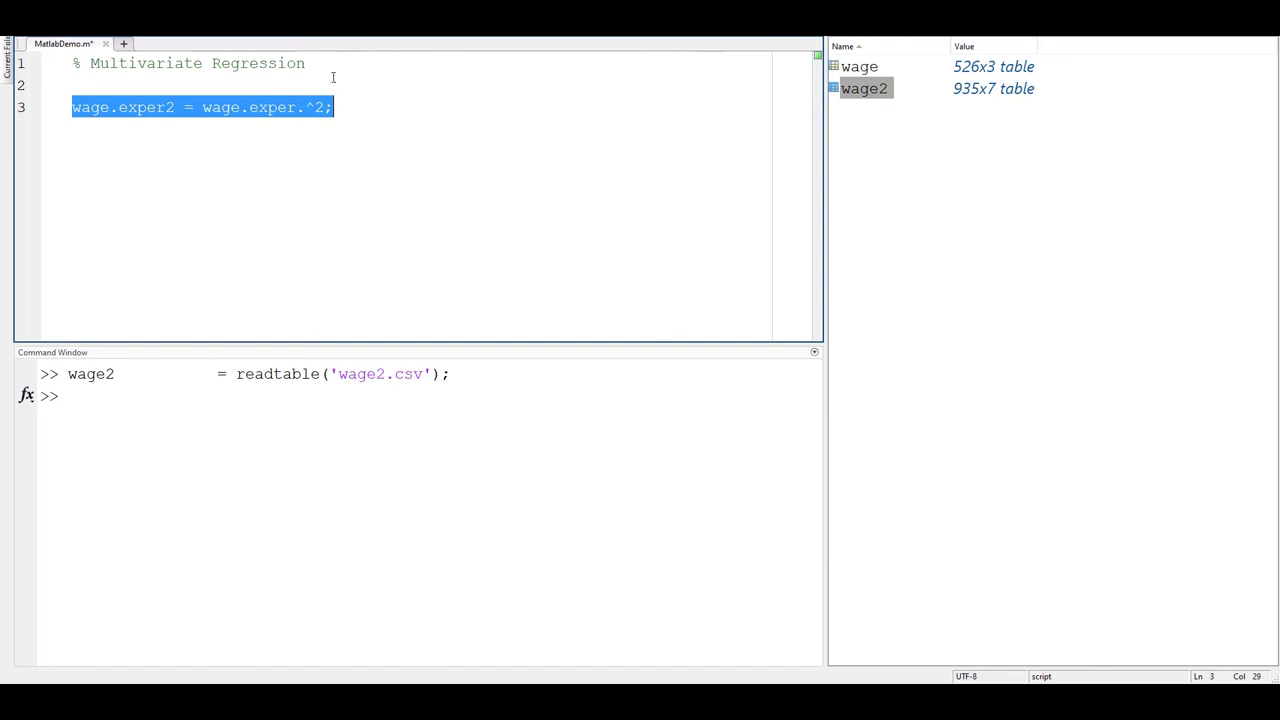
right_click(322, 108)
click(342, 120)
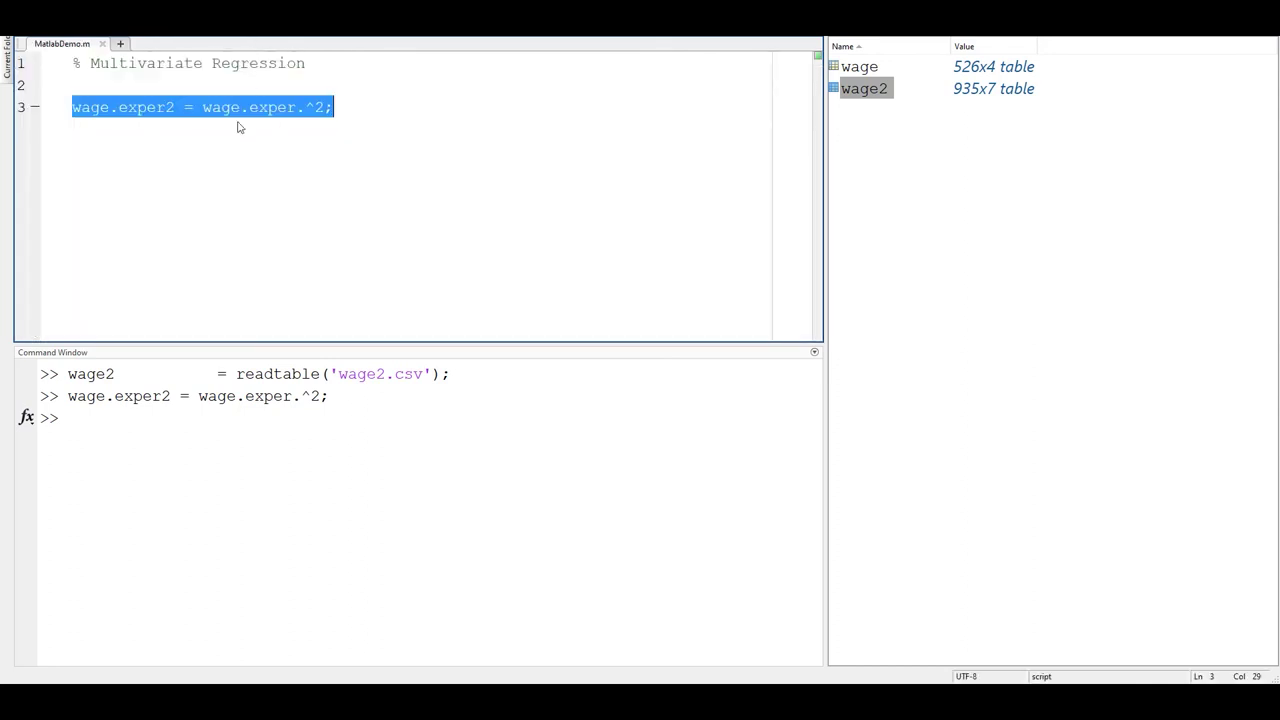
- Add the regression line fitlm(wage,"income~educ+exper+exper2") directly below the squared-experience line
click(236, 128)
key(End)
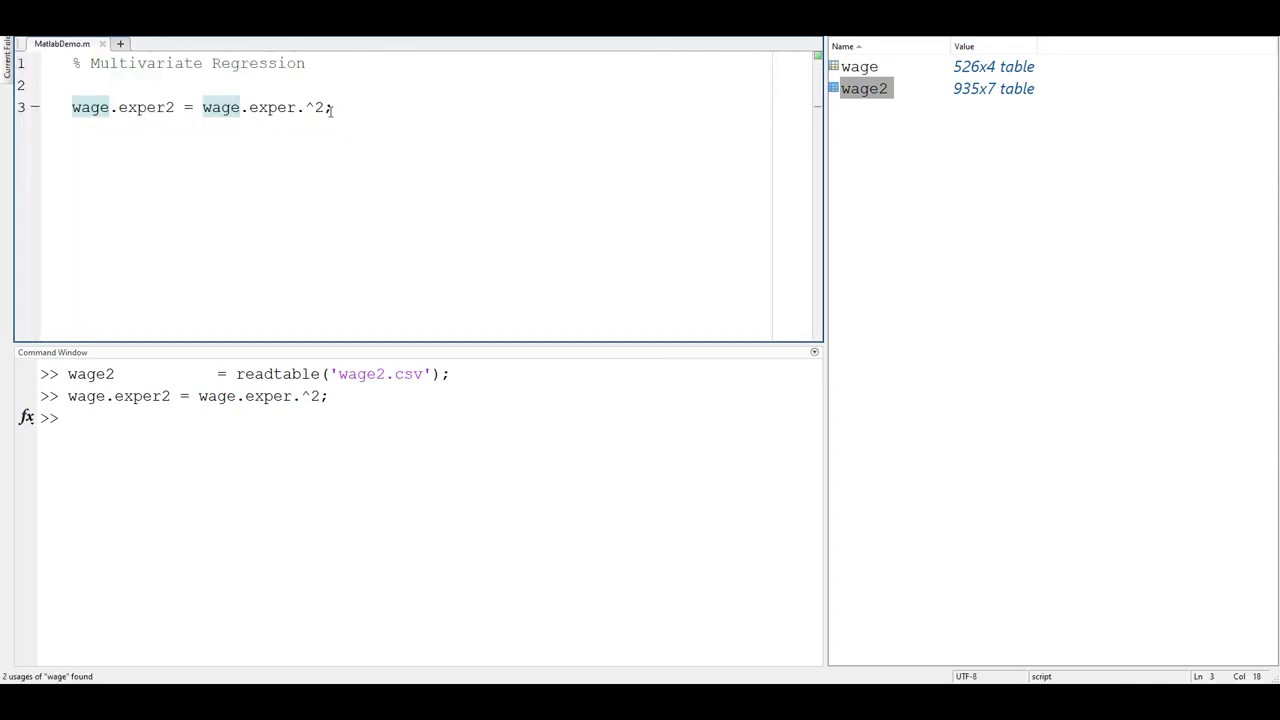
key(Return)
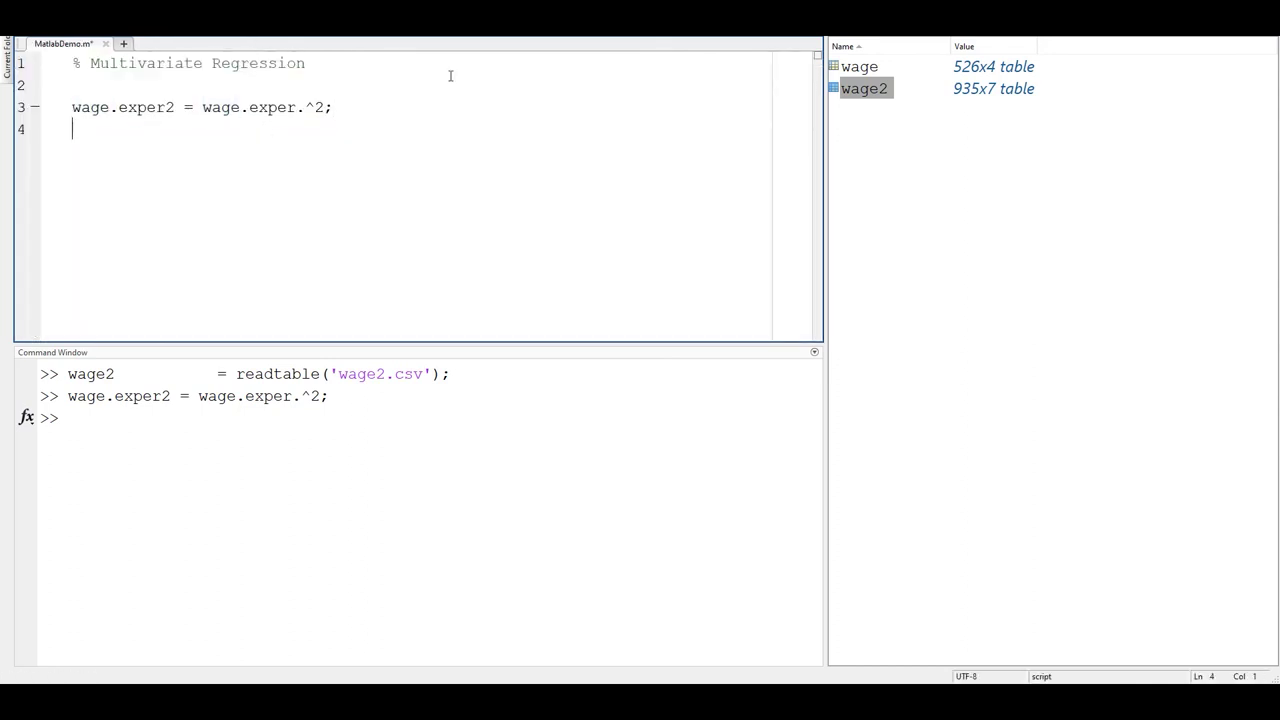
text(fitlm()
key(ctrl+s)
text(wage,)
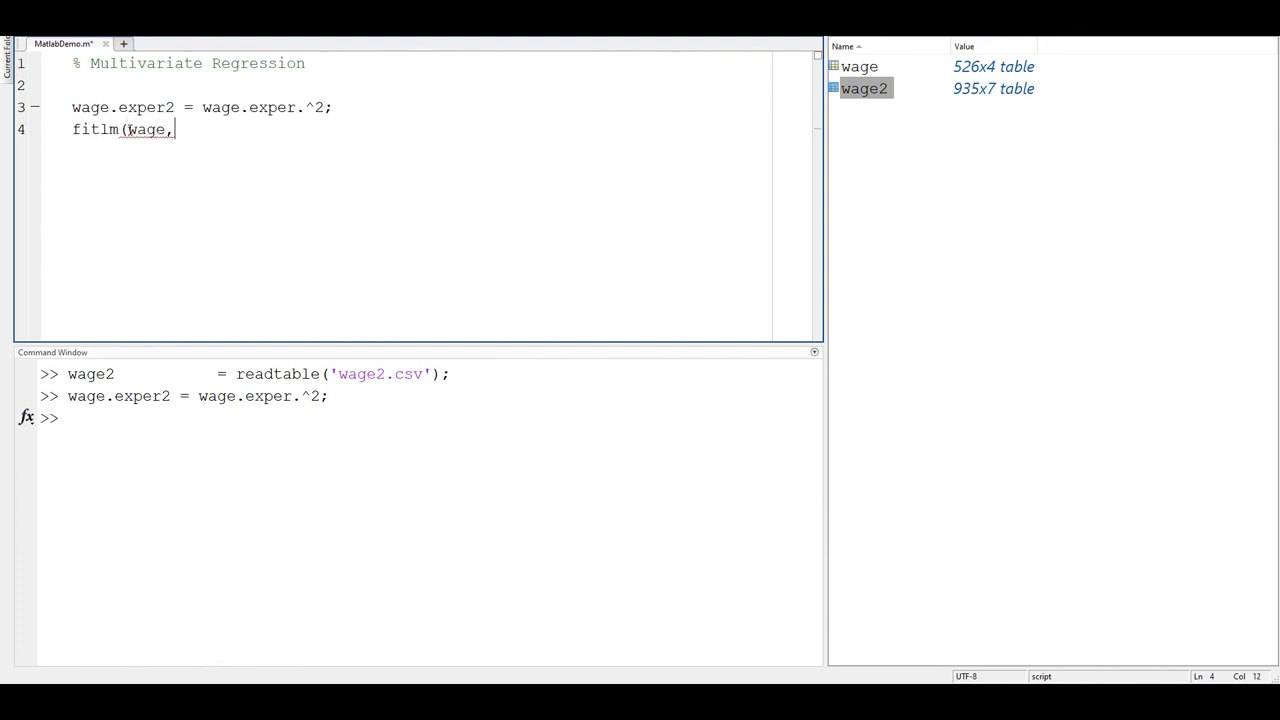
text(income~e)
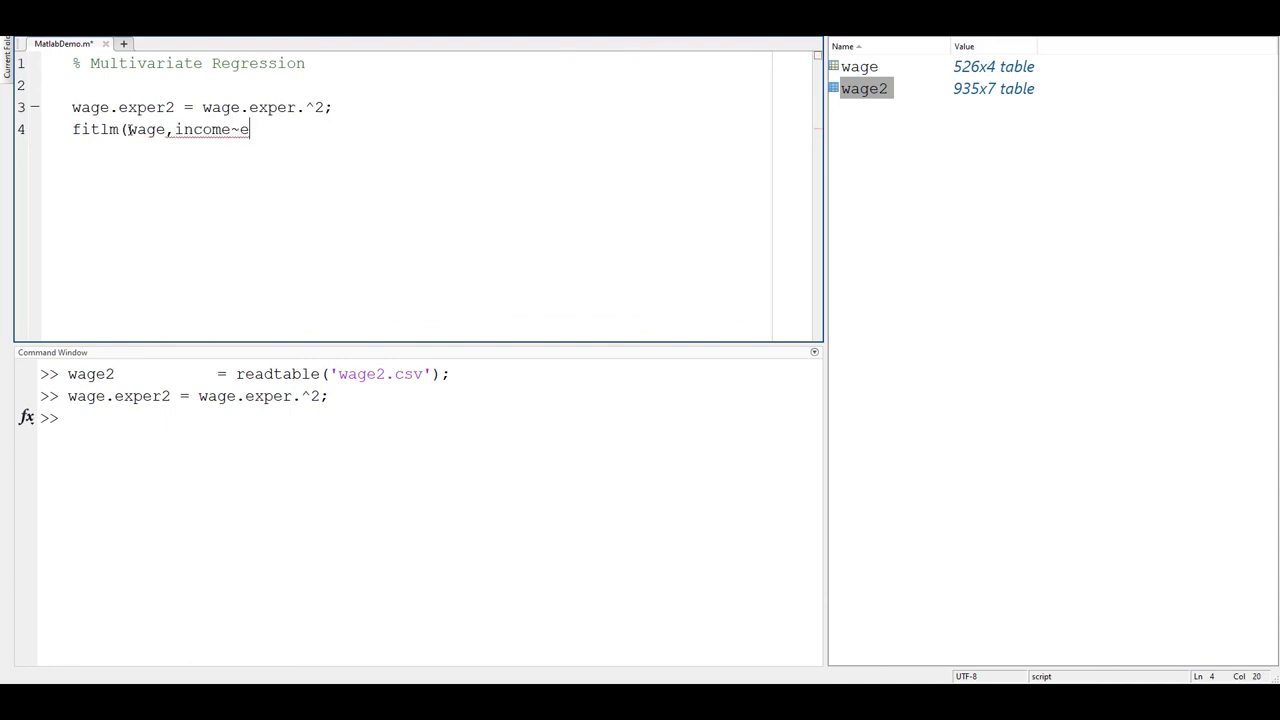
text(duc+exper+e)
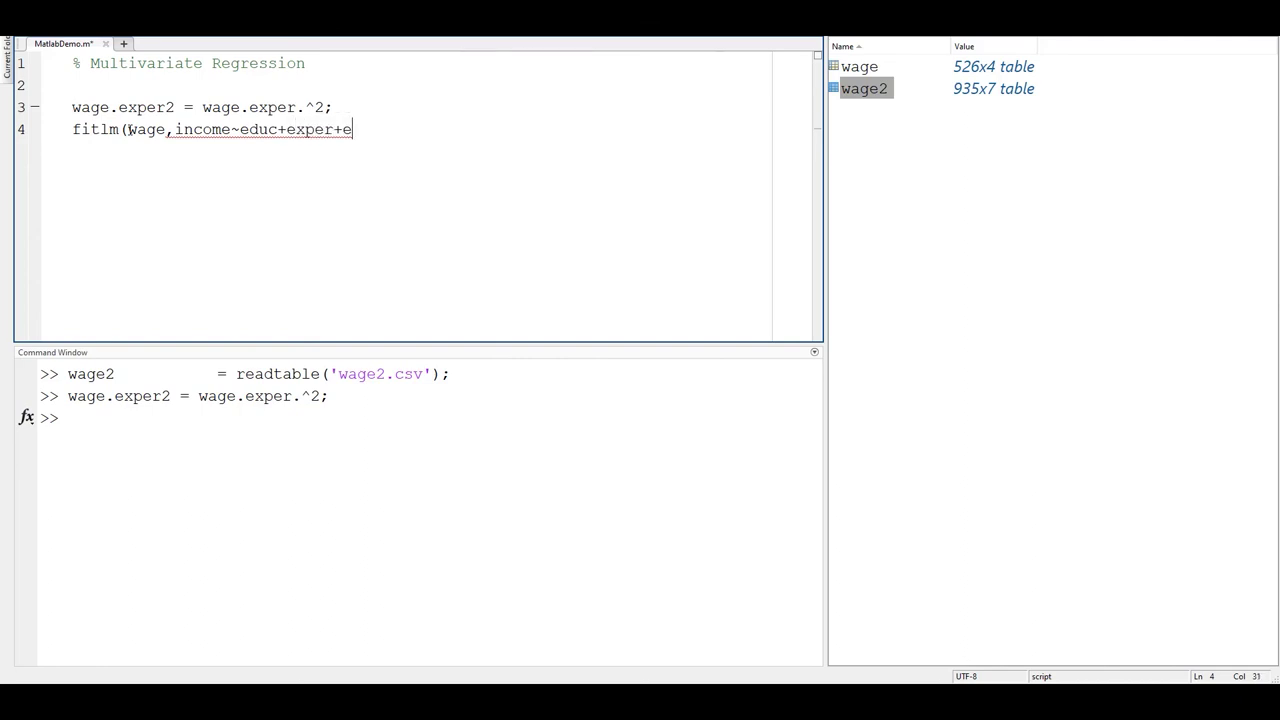
text(xper2"))
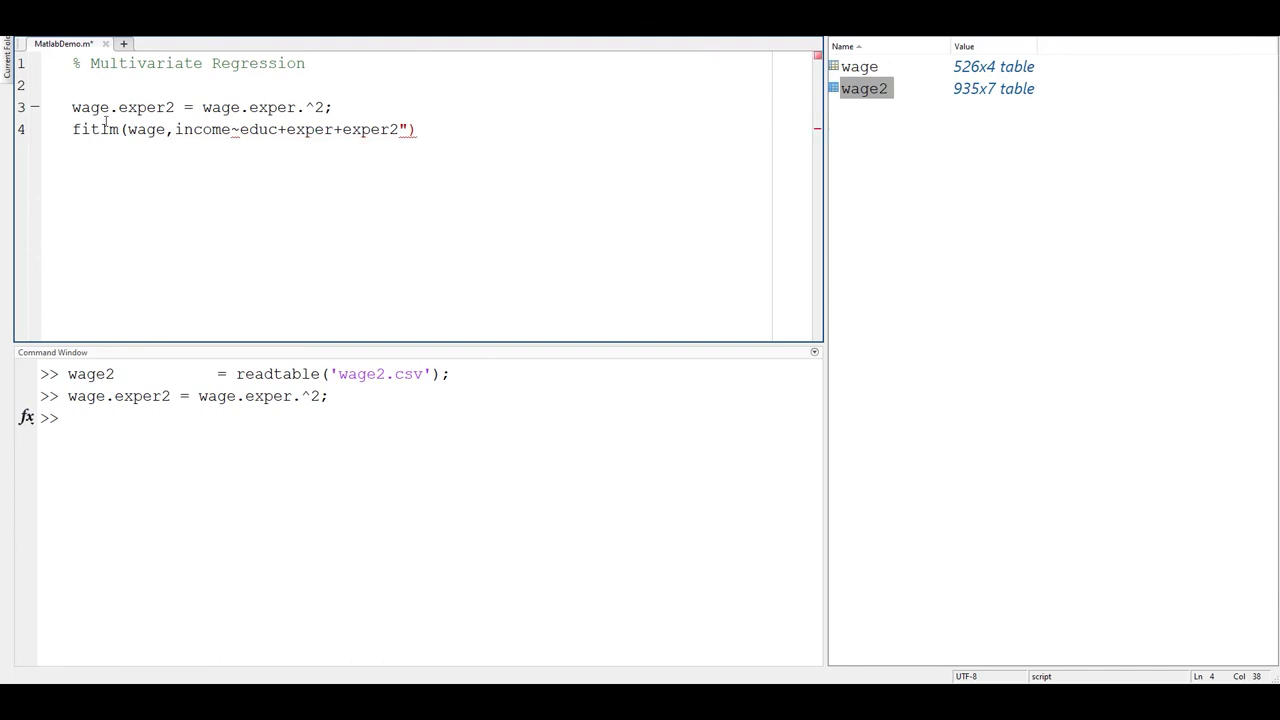
click(175, 129)
text(")
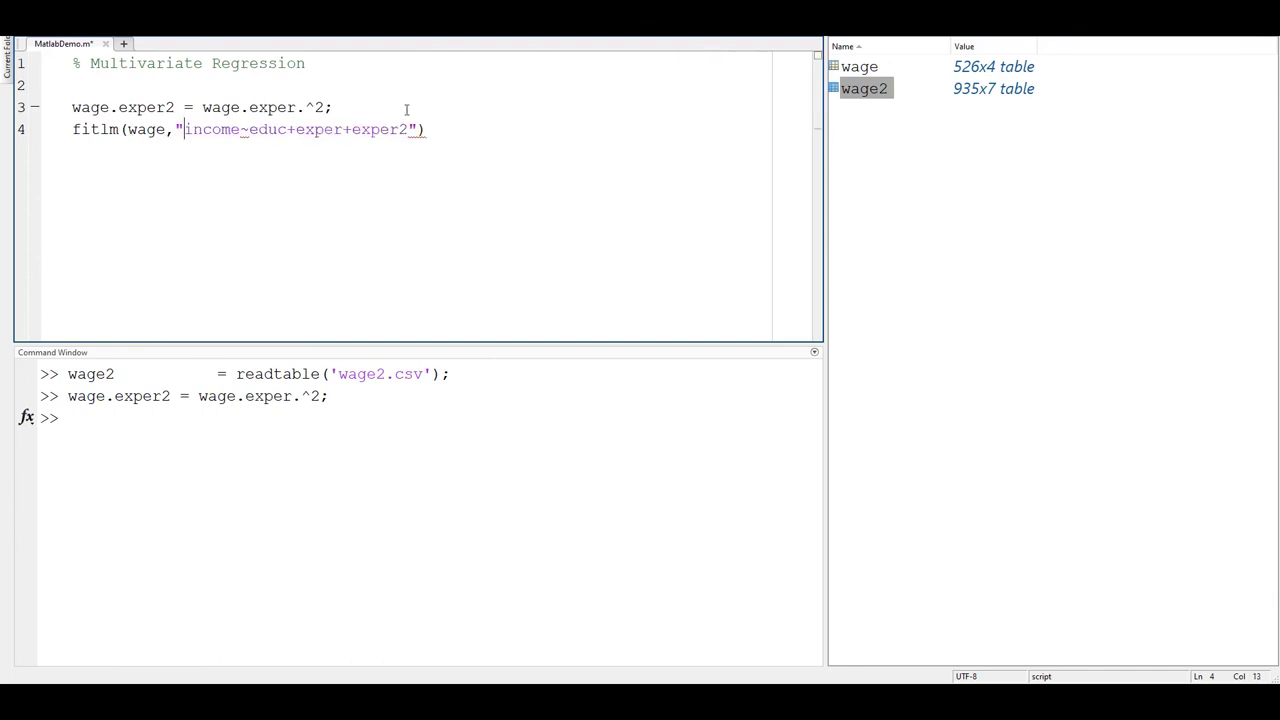
- Evaluate the fitlm line and enlarge the output area to show the whole regression table
triple_click(408, 130)
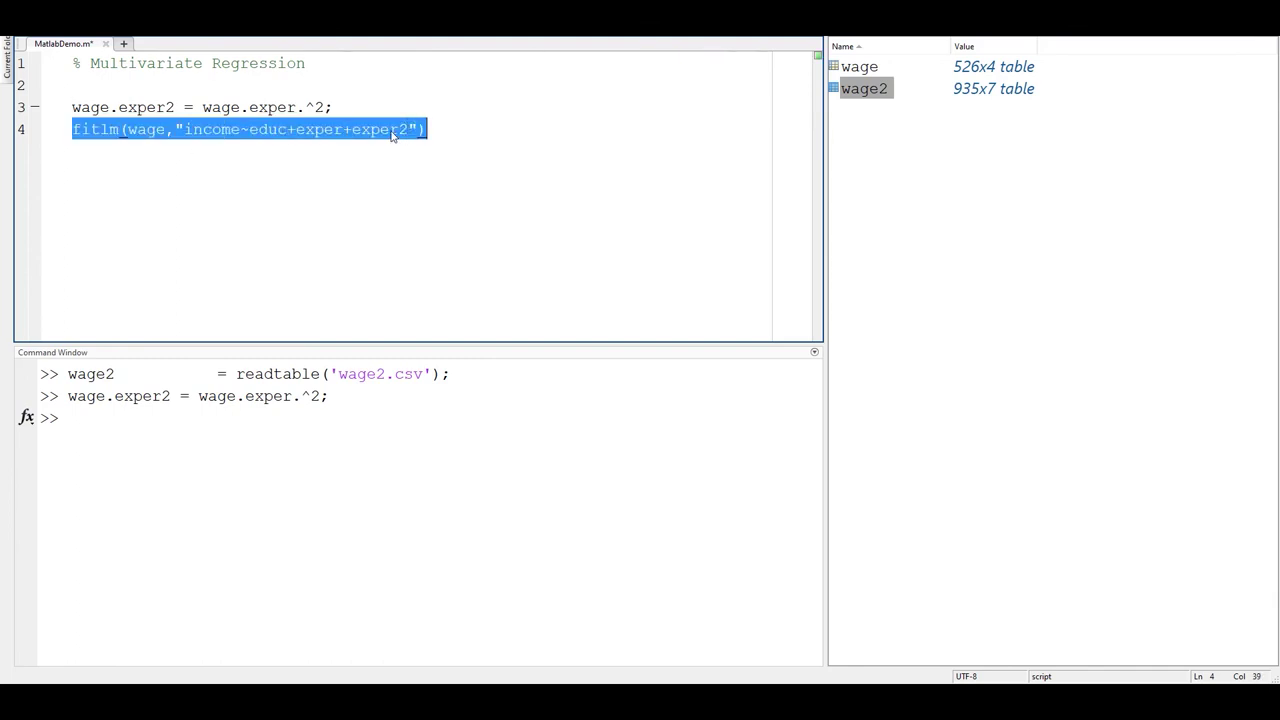
right_click(393, 135)
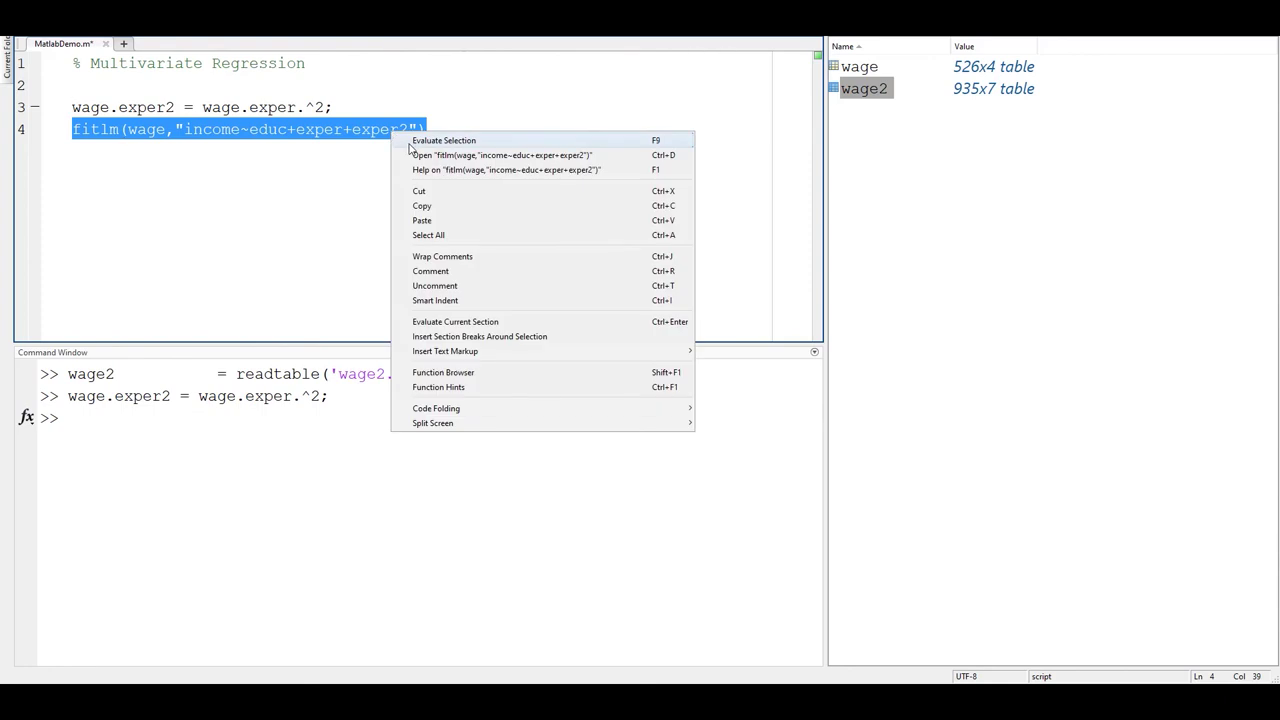
click(443, 141)
drag(424, 343, 438, 197)
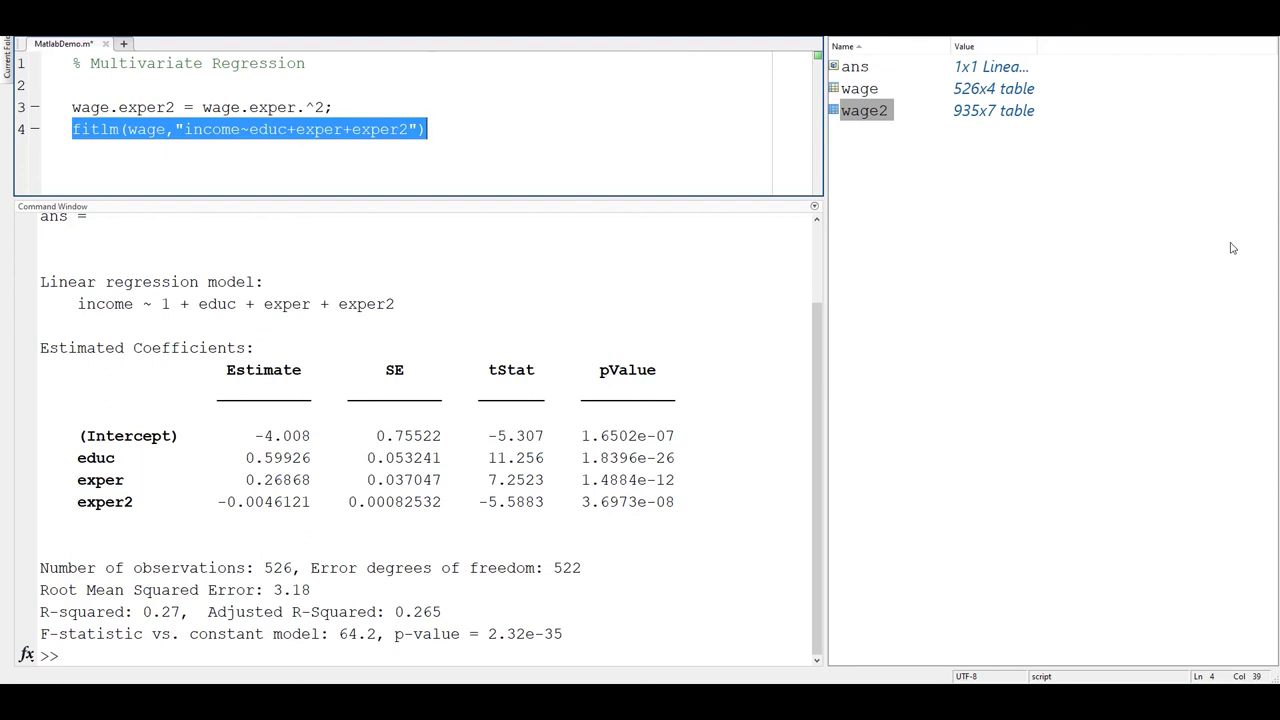
- Restore the script editor's height and append two blank lines after the fitlm line, saving the script
key(F5)
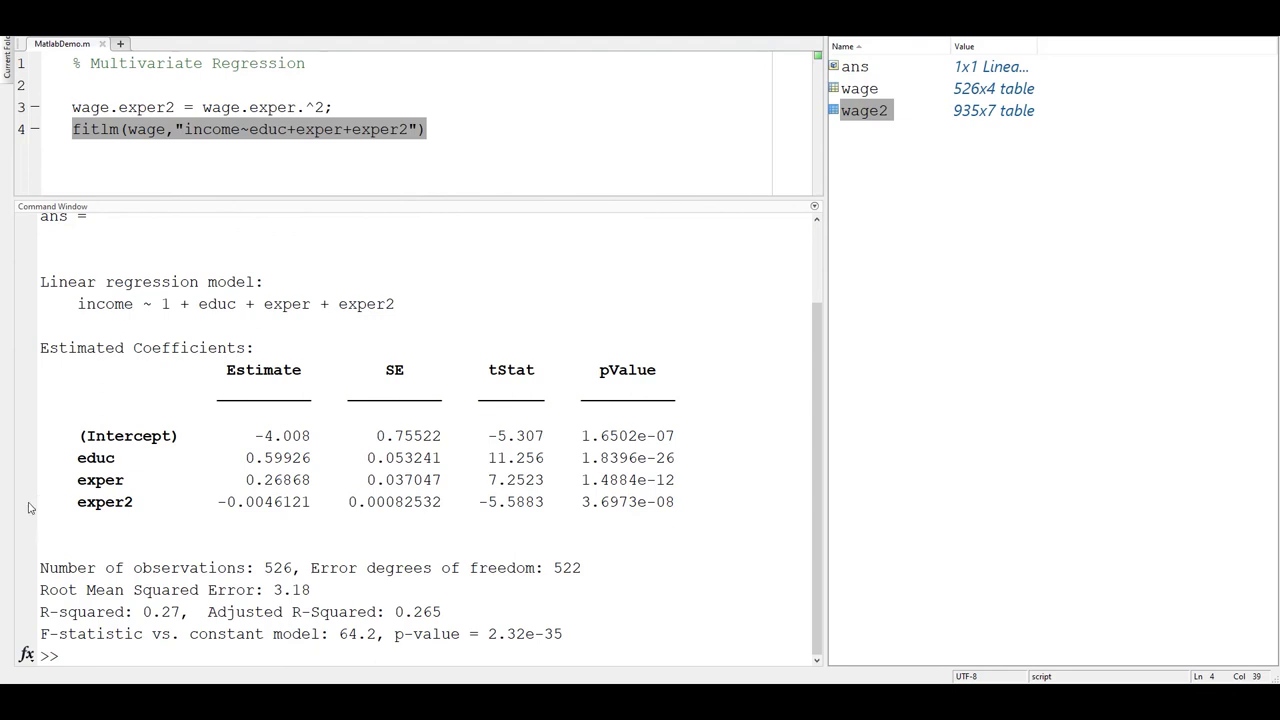
drag(437, 200, 434, 340)
click(509, 154)
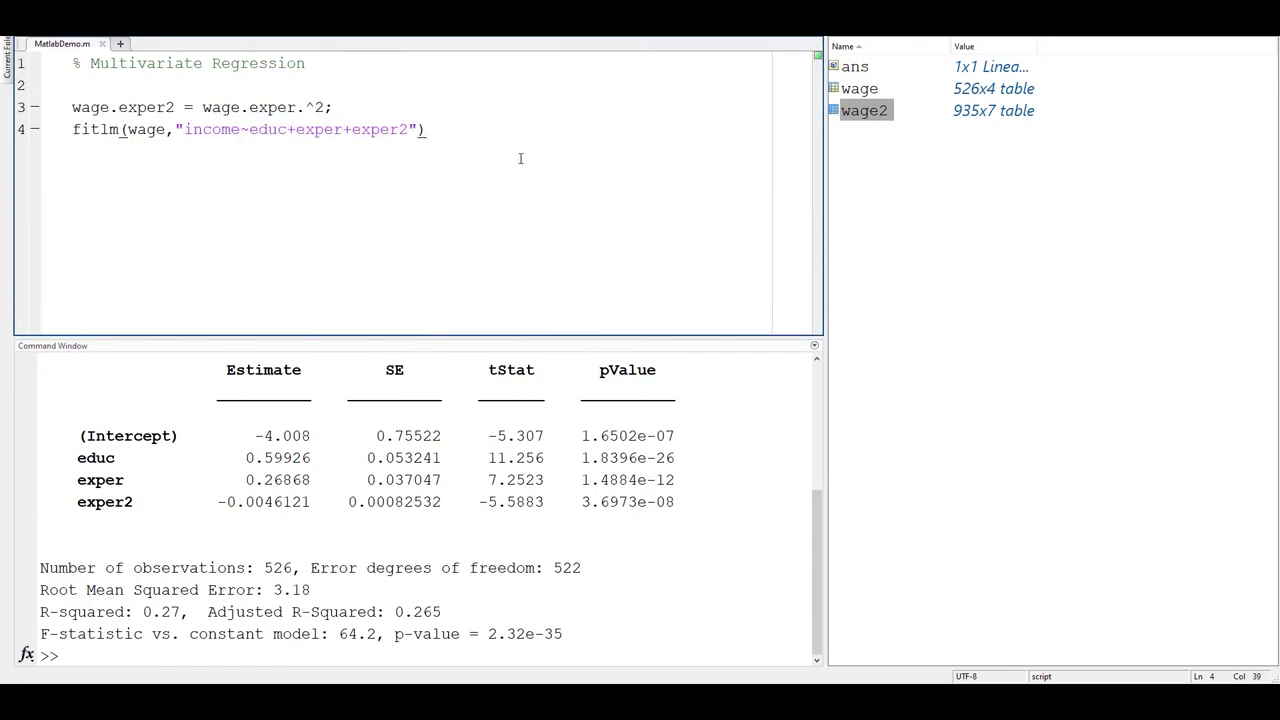
key(Return)
key(Return)
key(ctrl+s)
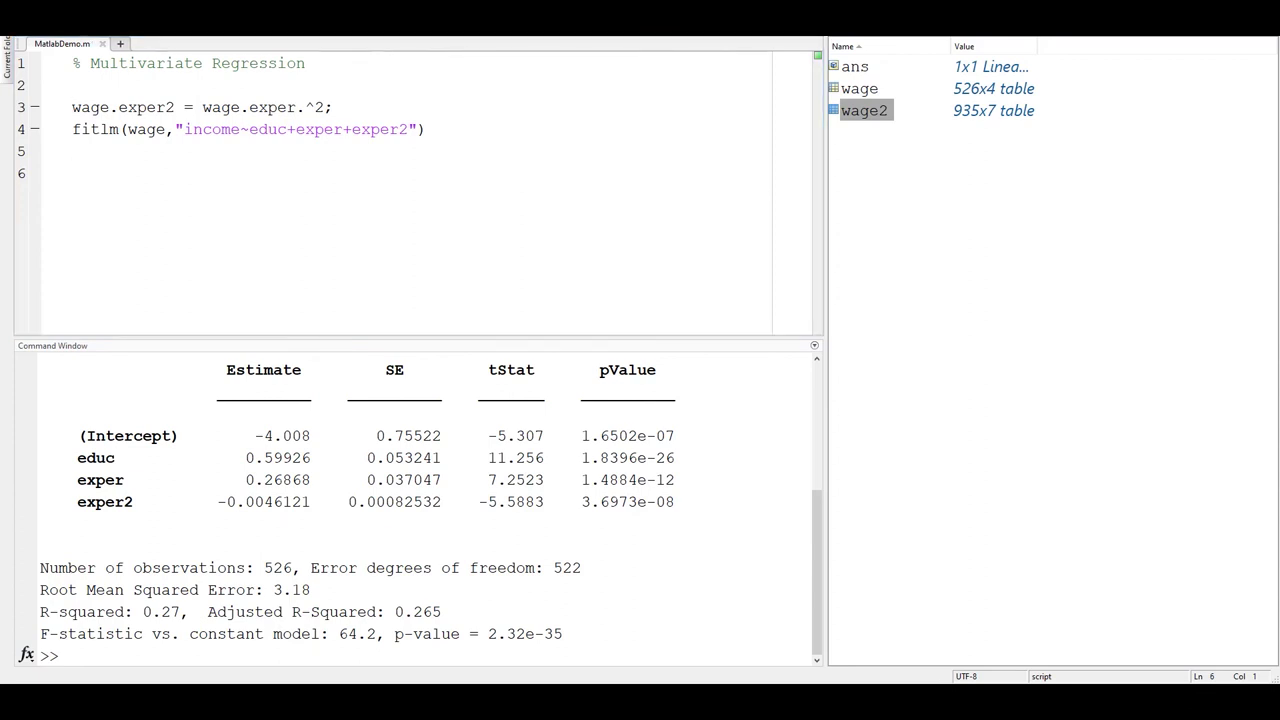
- Write the parents' education line wage2.pareduc = wage2.meduc+wage2.feduc; on line 6 of the script
click(382, 198)
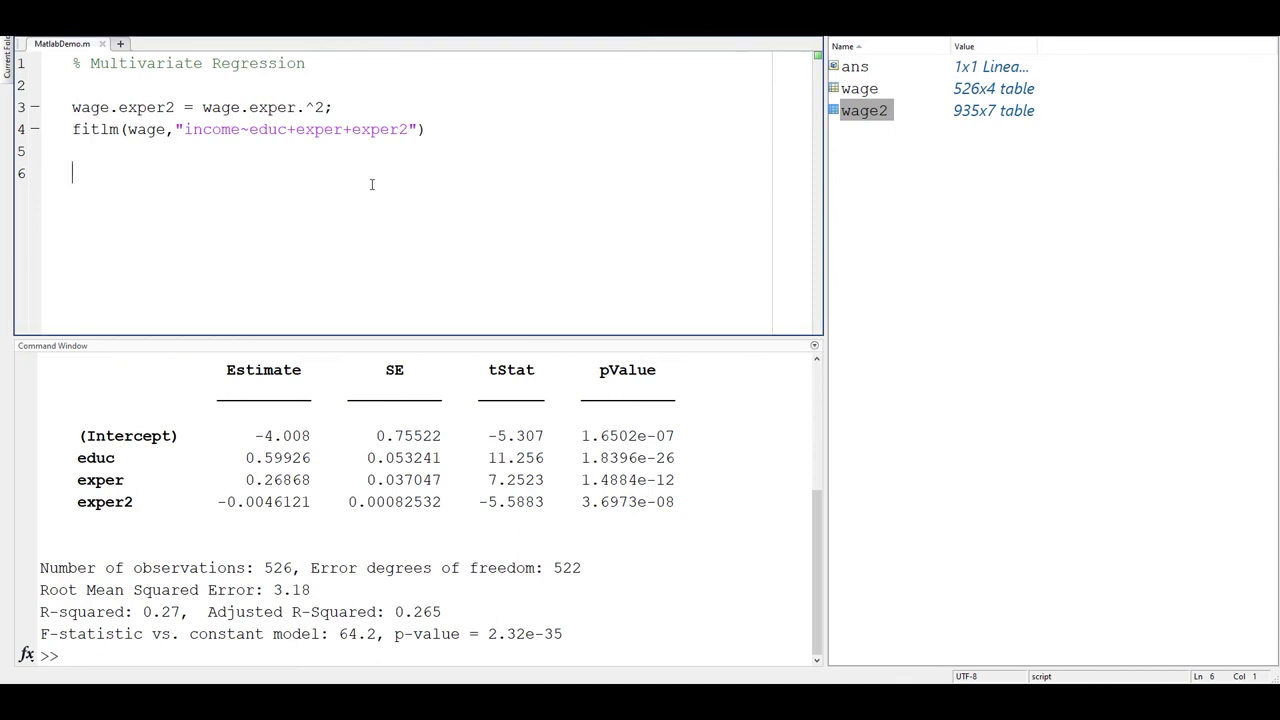
text(wage2.pa)
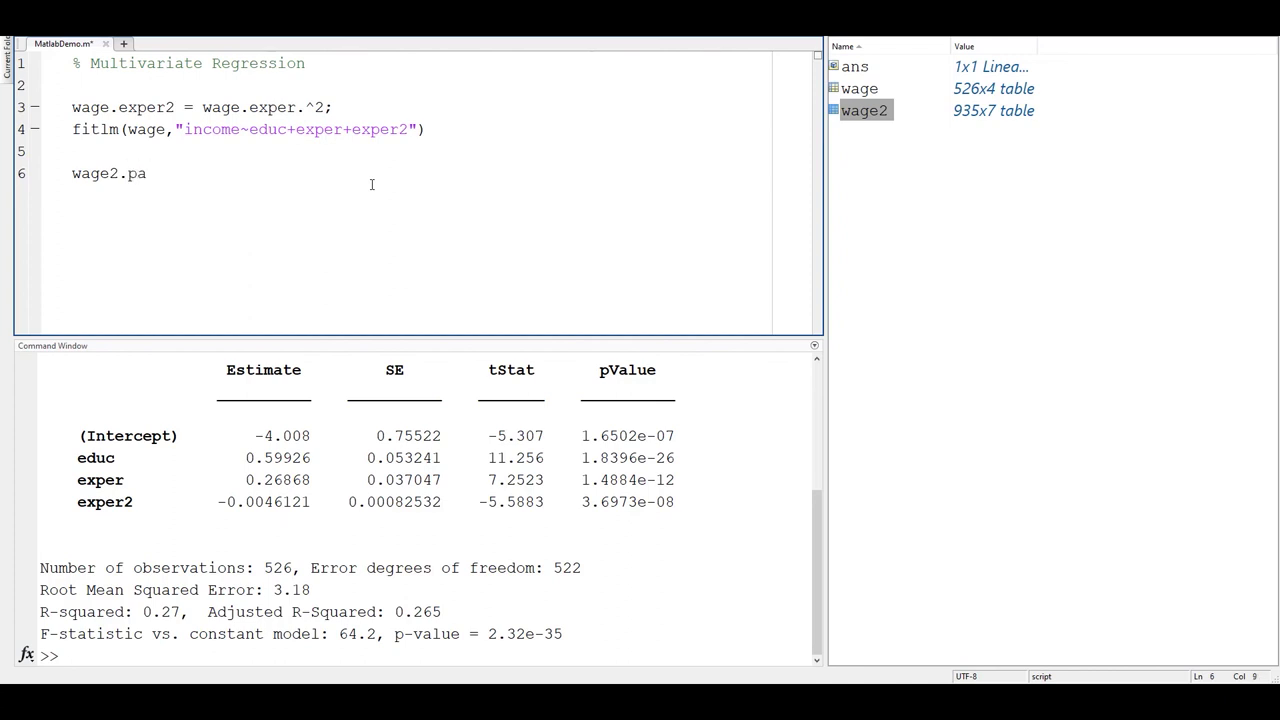
text(reduc)
text( = )
text(wage)
text(2.)
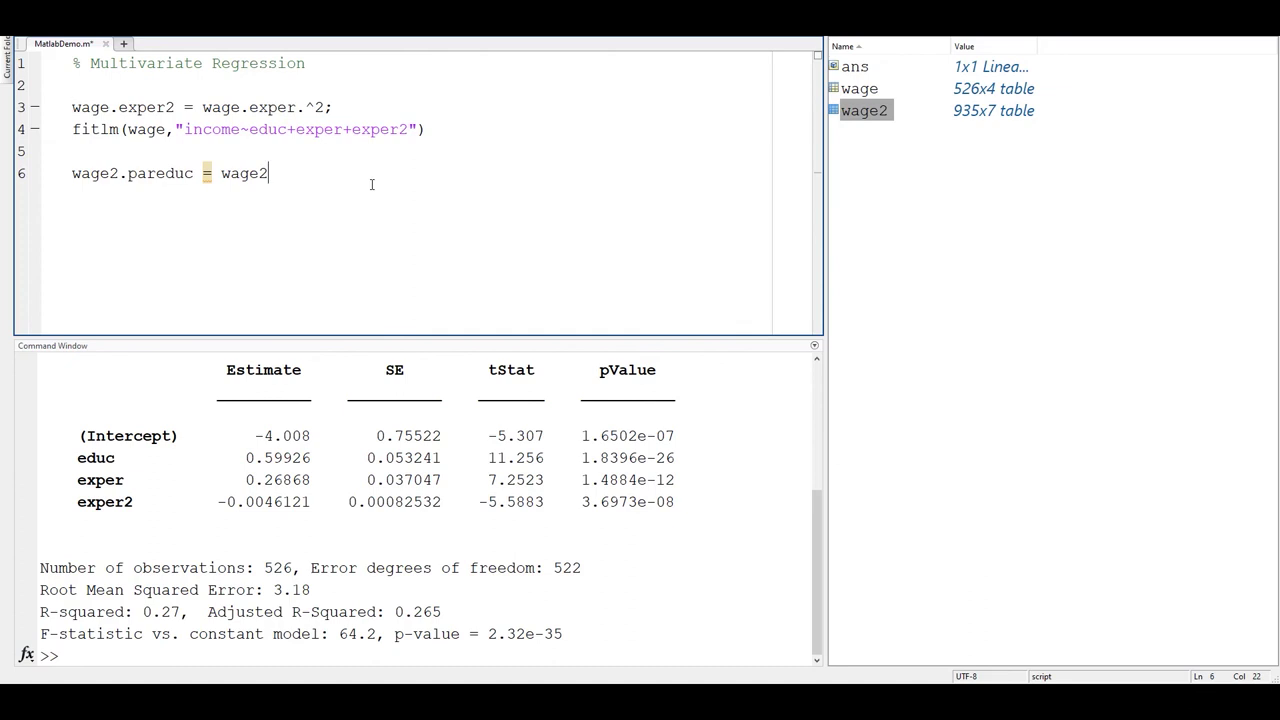
text(educ+w)
text(age2.)
text(pedu)
key(BackSpace)
key(BackSpace)
key(BackSpace)
key(BackSpace)
text(feduc)
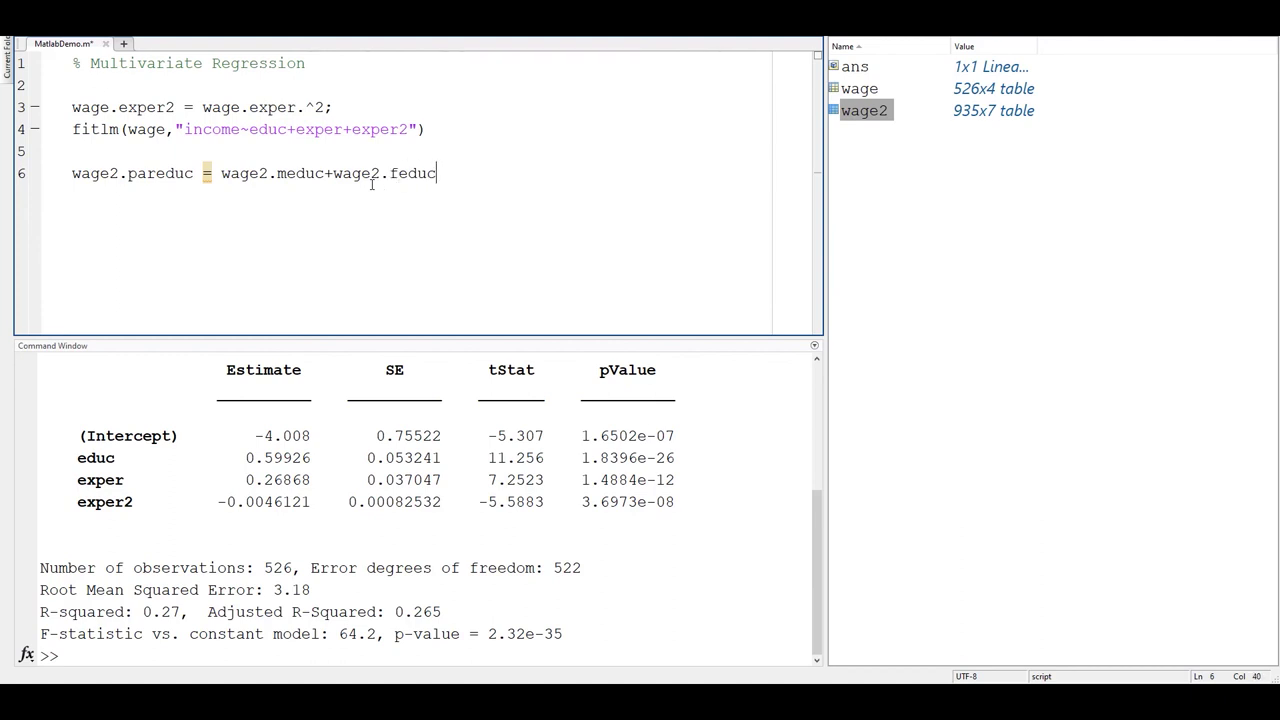
text(;)
- Evaluate only the pareduc line to add the parents' education column to the wage2 table
drag(448, 173, 42, 180)
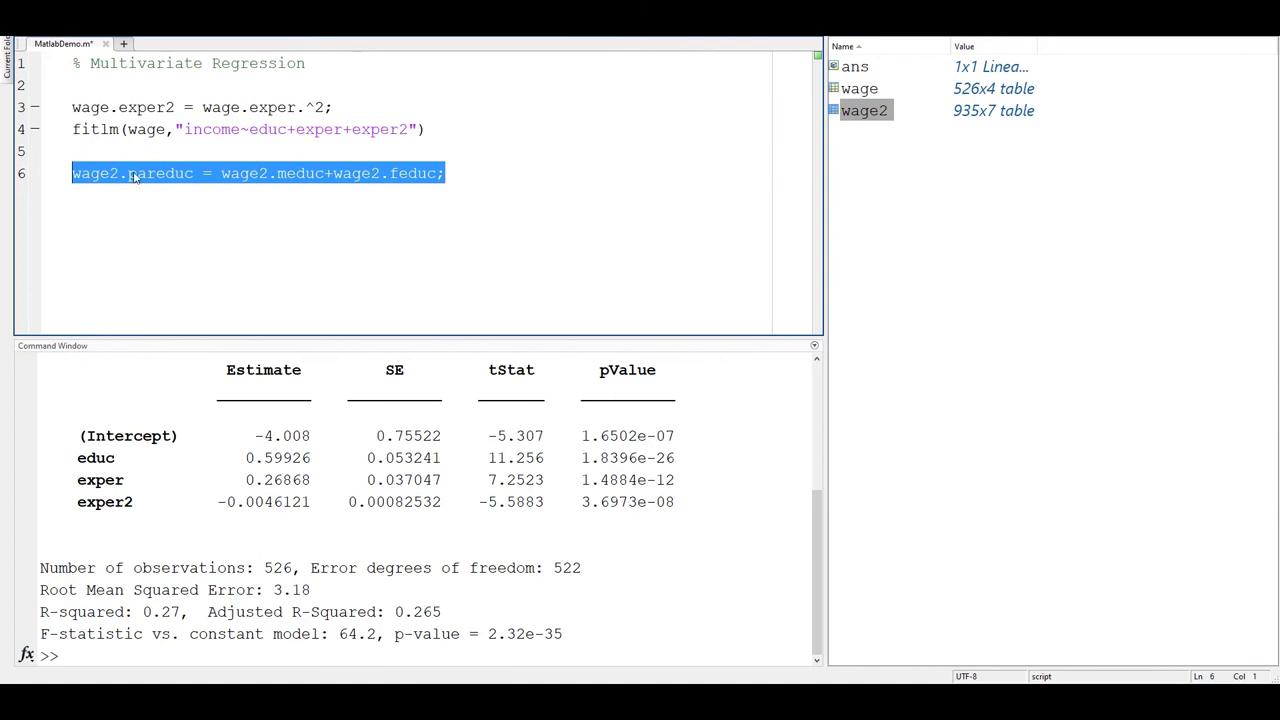
right_click(147, 171)
click(200, 179)
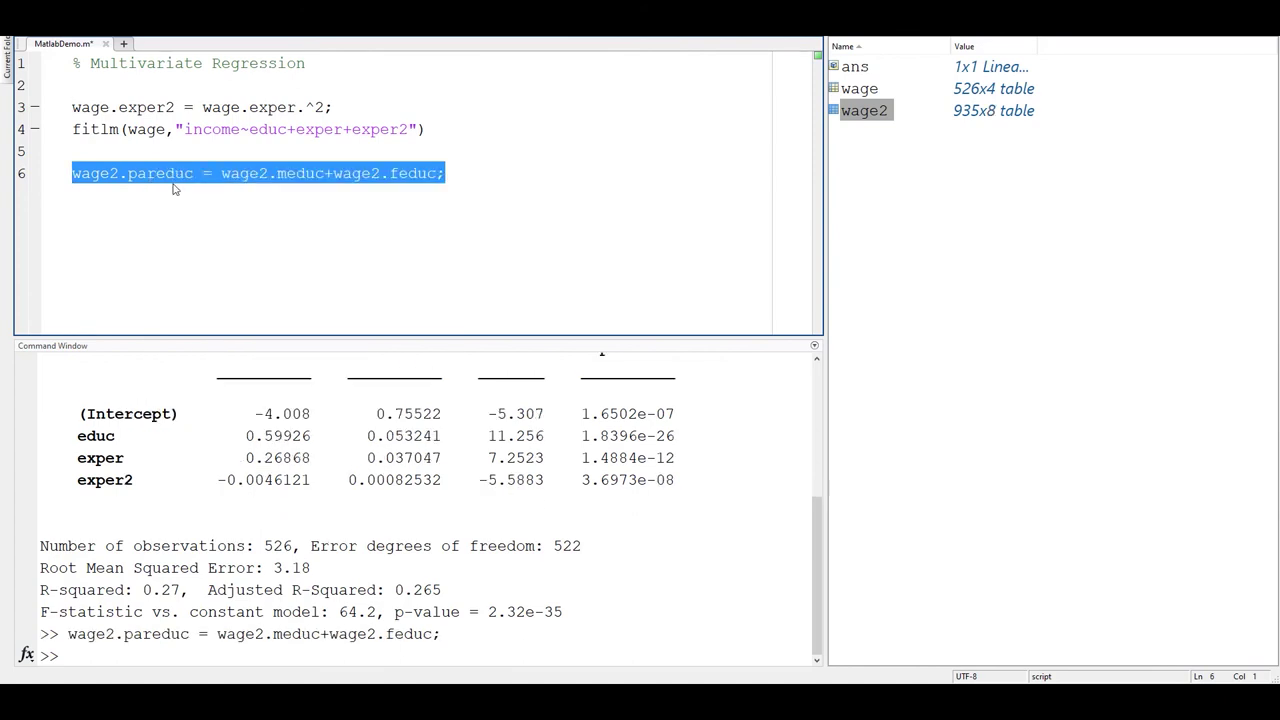
- Inspect the new pareduc column in the wage2 table and add an empty line 7 to the script
double_click(870, 114)
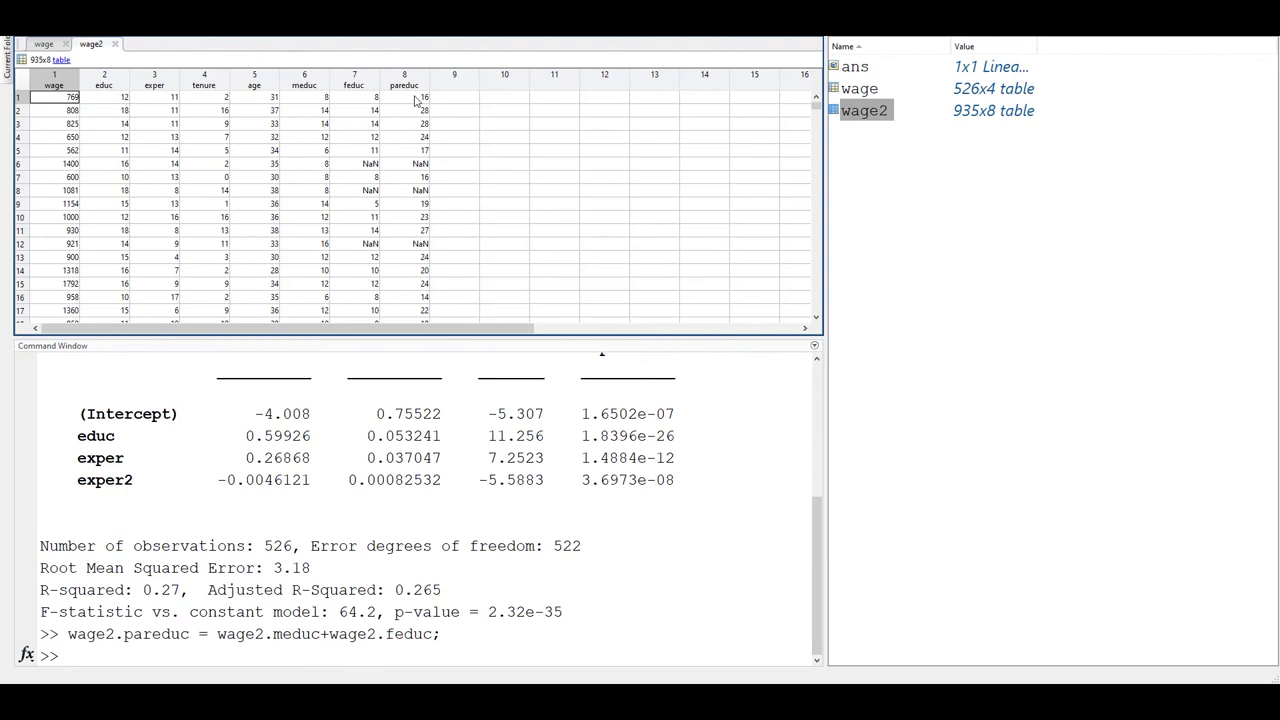
click(350, 30)
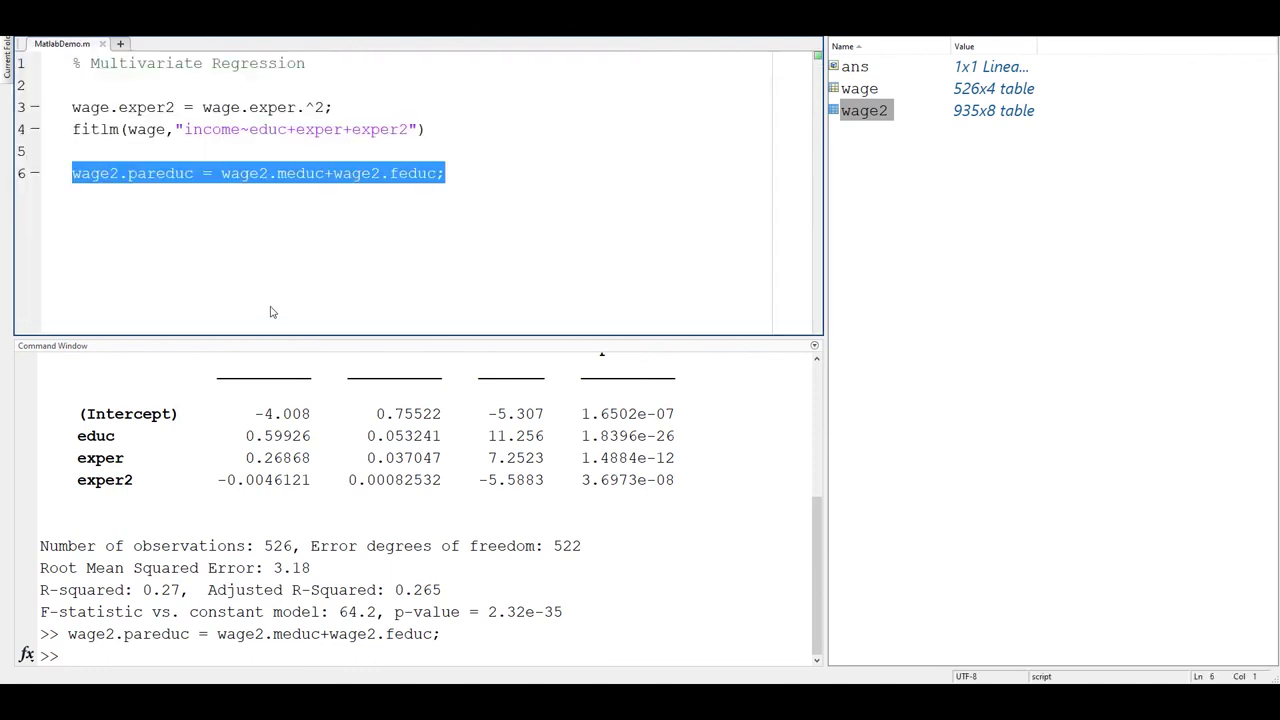
click(290, 205)
key(Return)
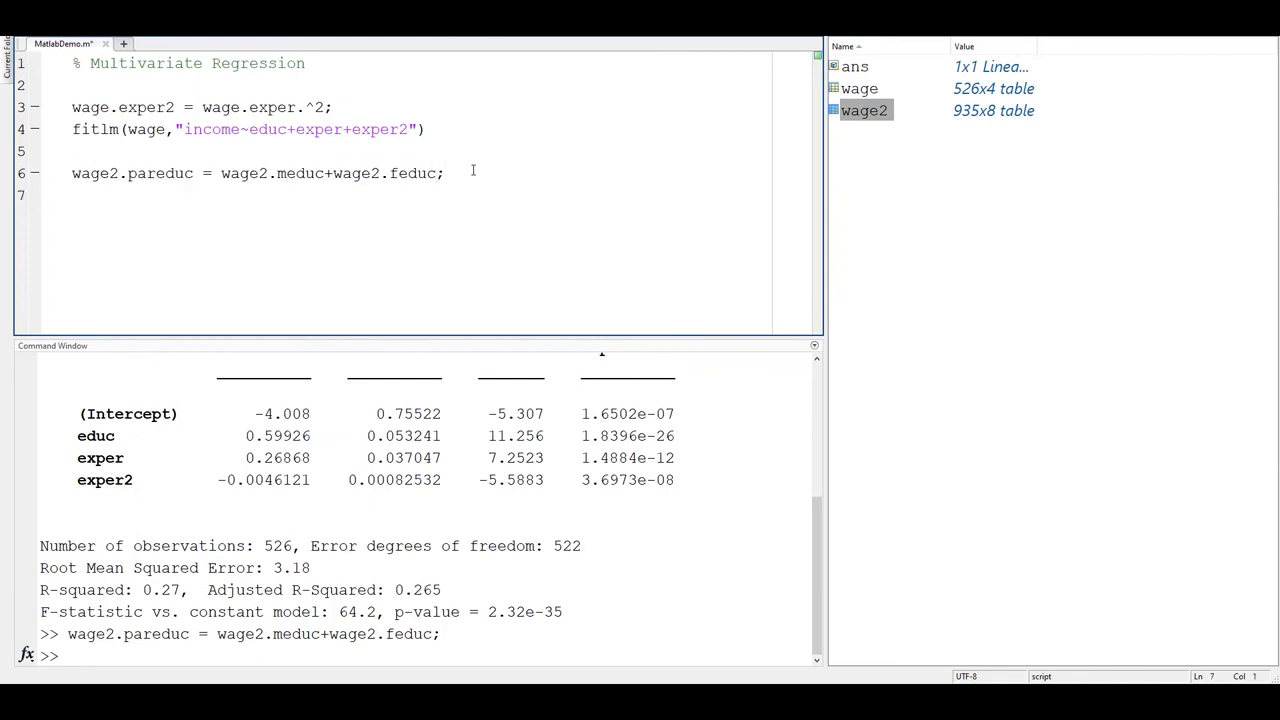
- Begin the interaction variable's assignment on line 7 with wage2.pareduc_educ = wage2
text(wage2.par)
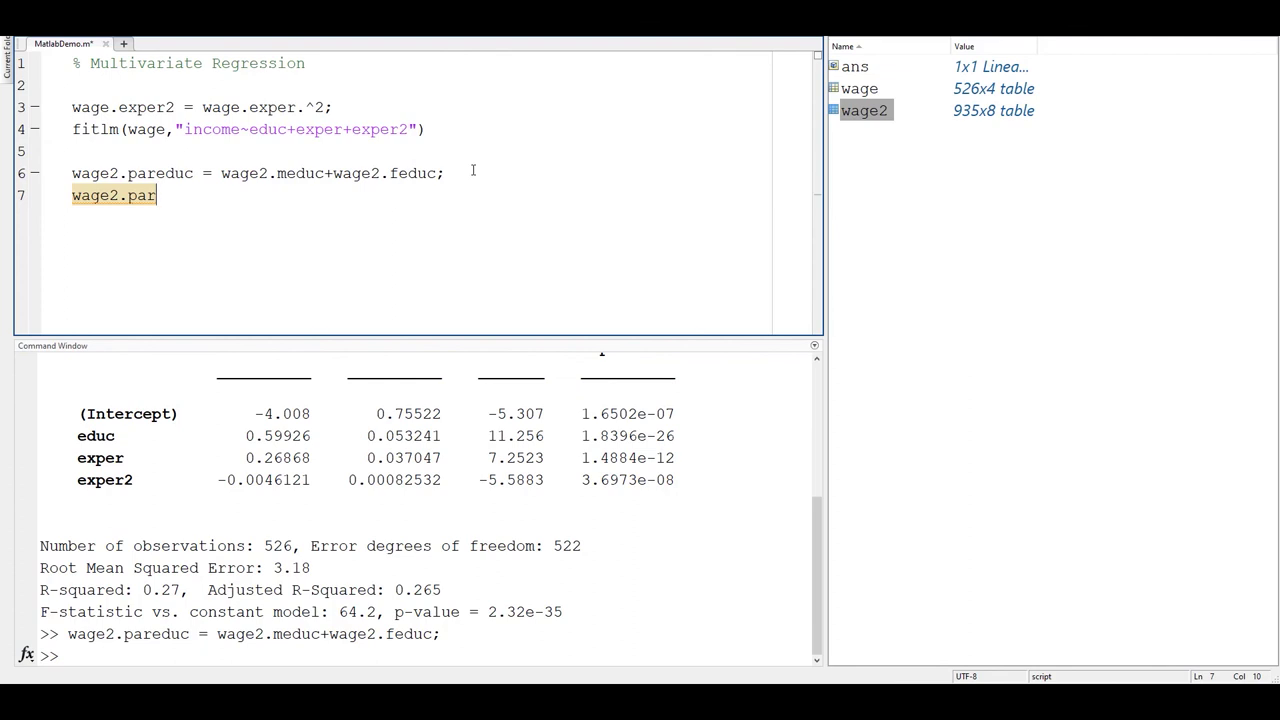
text(educ)
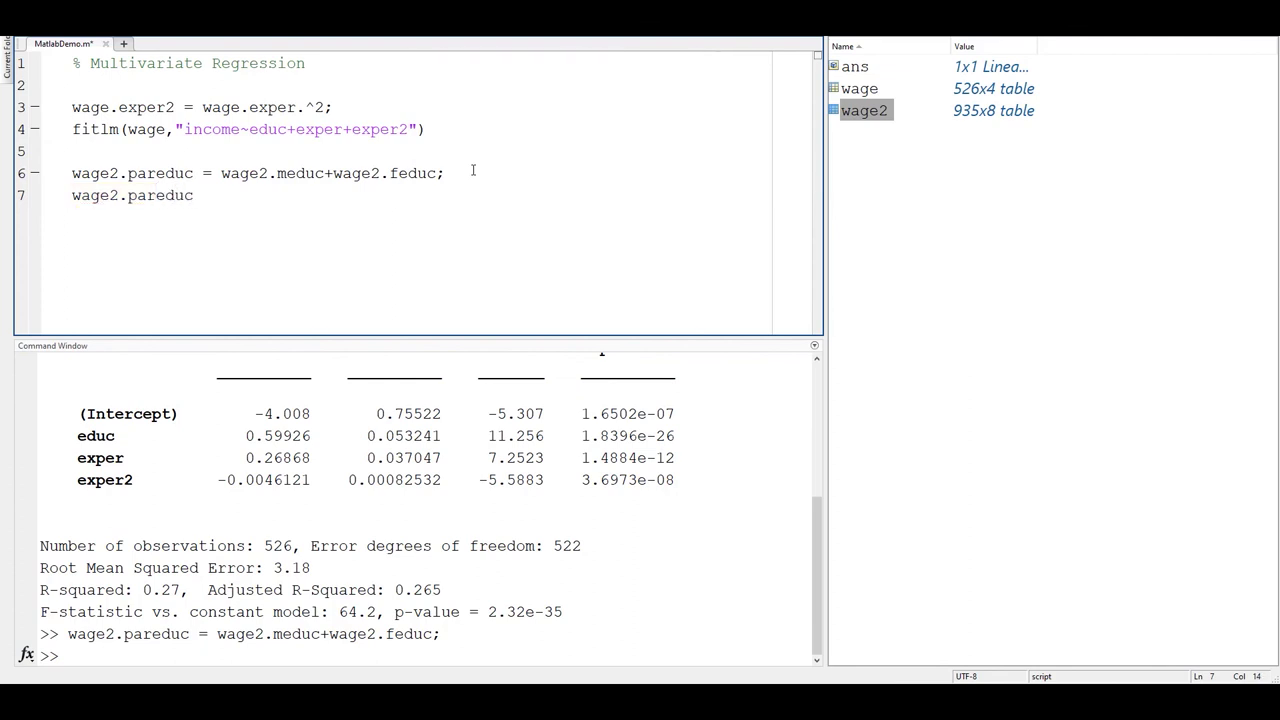
text(educ)
key(Left)
key(Left)
key(Left)
text(_)
key(Right)
key(Right)
key(Right)
key(Right)
text(= wage2)
- Complete the right-hand side of line 7 as wage2.pareduc.*wage2educ; reusing the pareduc reference from line 6
drag(71, 174, 194, 172)
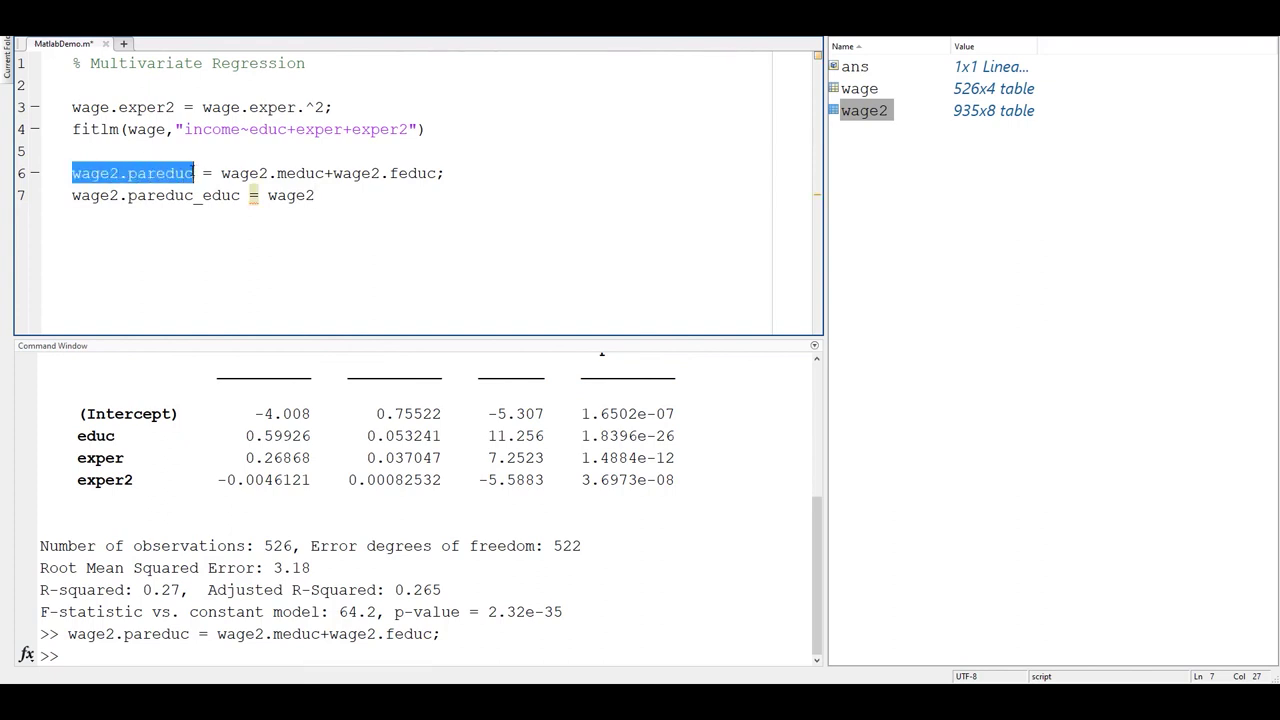
key(ctrl+c)
double_click(280, 196)
key(ctrl+v)
text(.*)
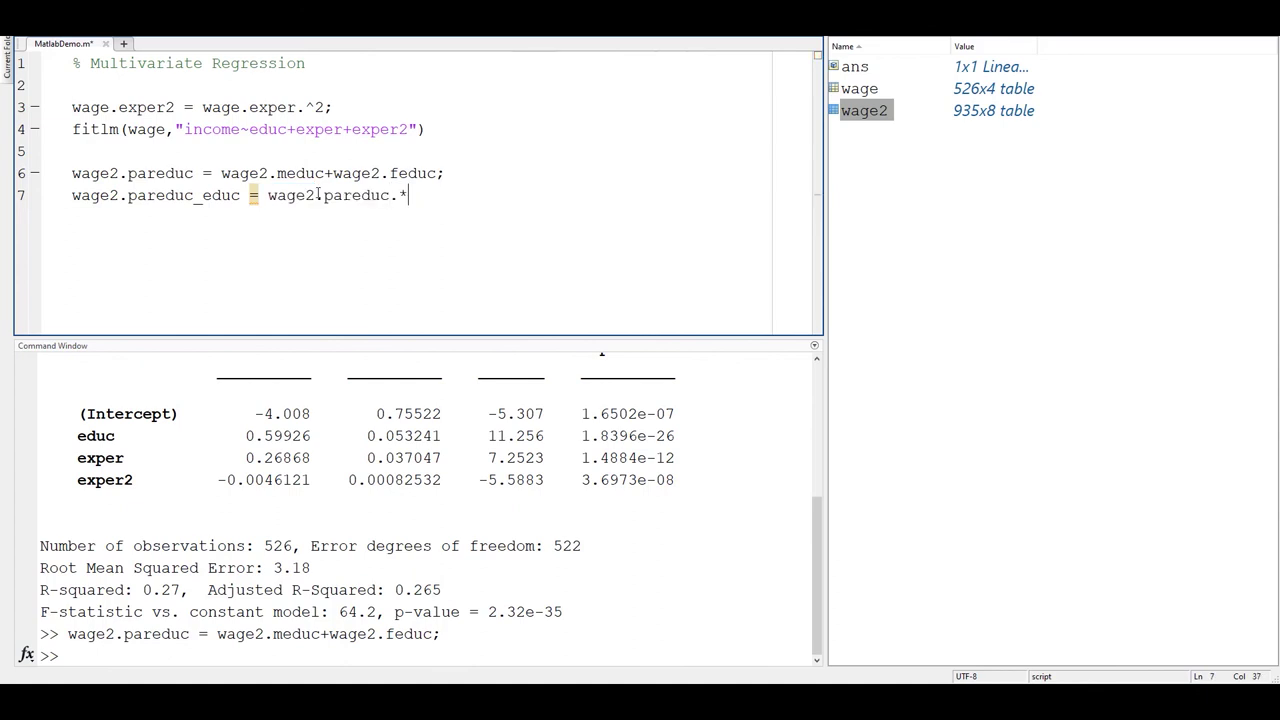
text(wage2educ;)
- Try to evaluate only the pareduc_educ line
triple_click(473, 196)
click(473, 196)
double_click(473, 196)
triple_click(473, 196)
right_click(473, 196)
click(495, 200)
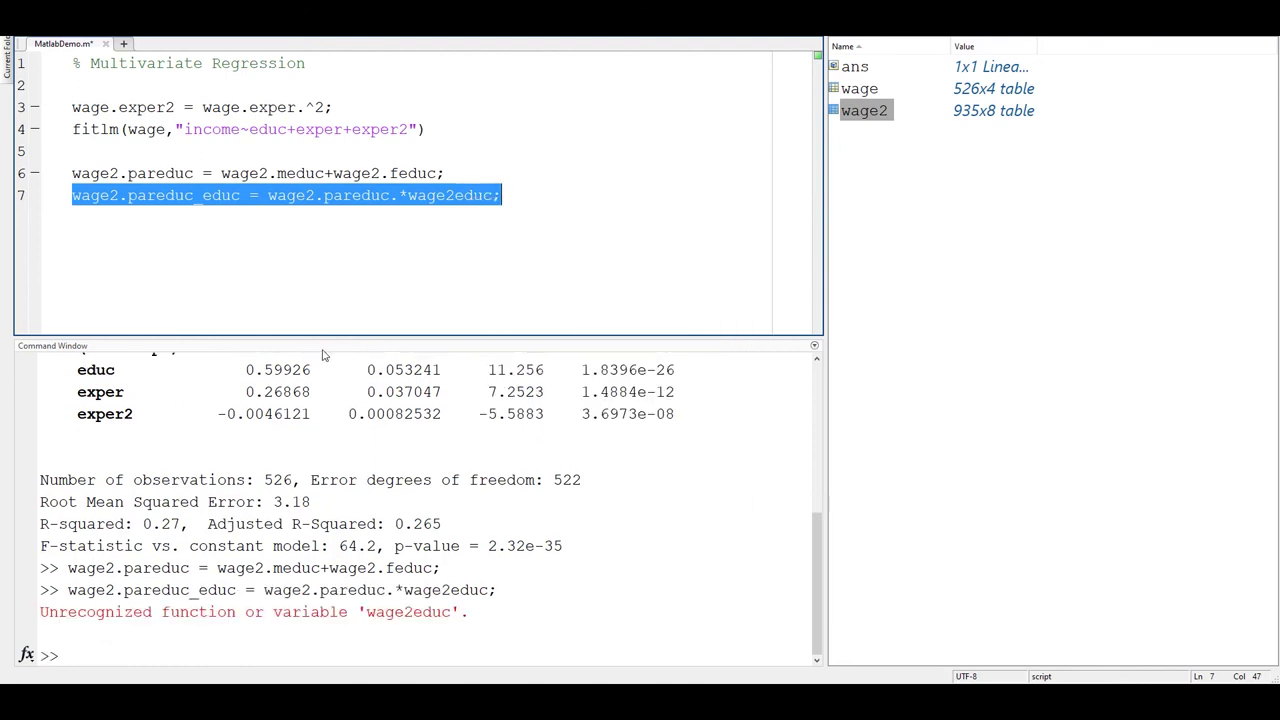
- Correct the second factor on line 7 to wage2.educ and evaluate the line to add the pareduc_educ column
click(270, 220)
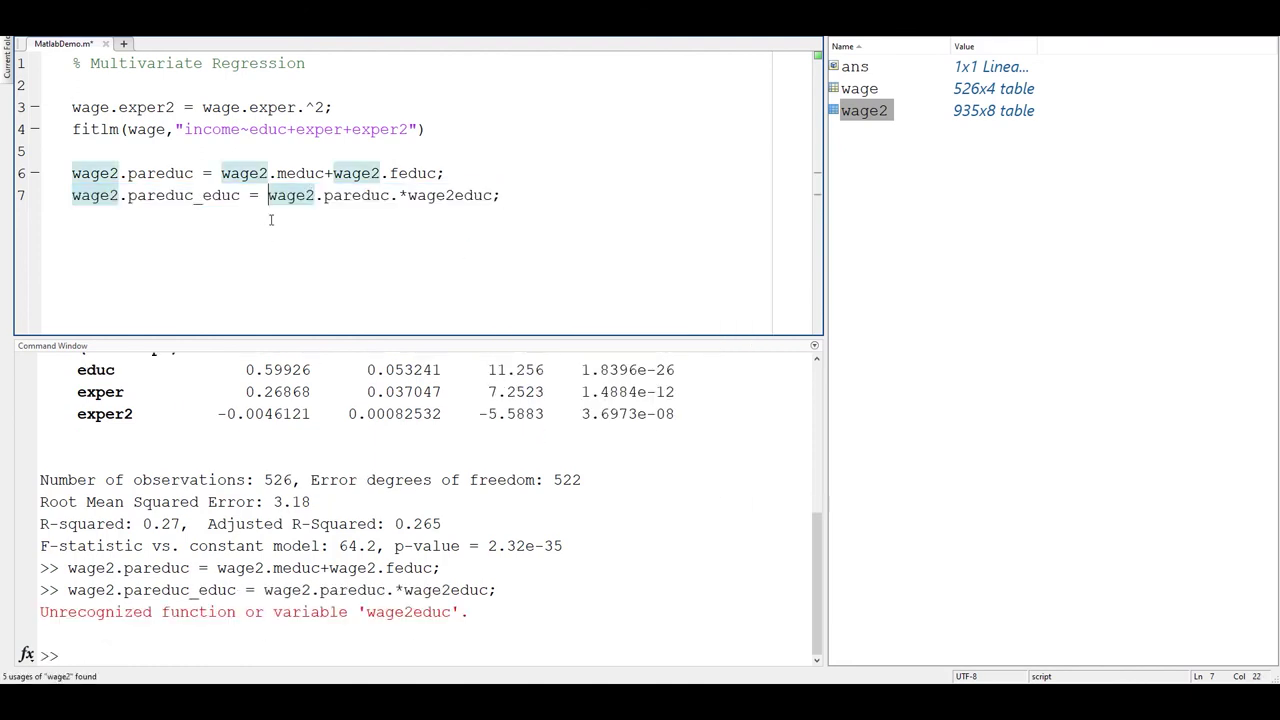
text(.)
triple_click(452, 196)
right_click(455, 198)
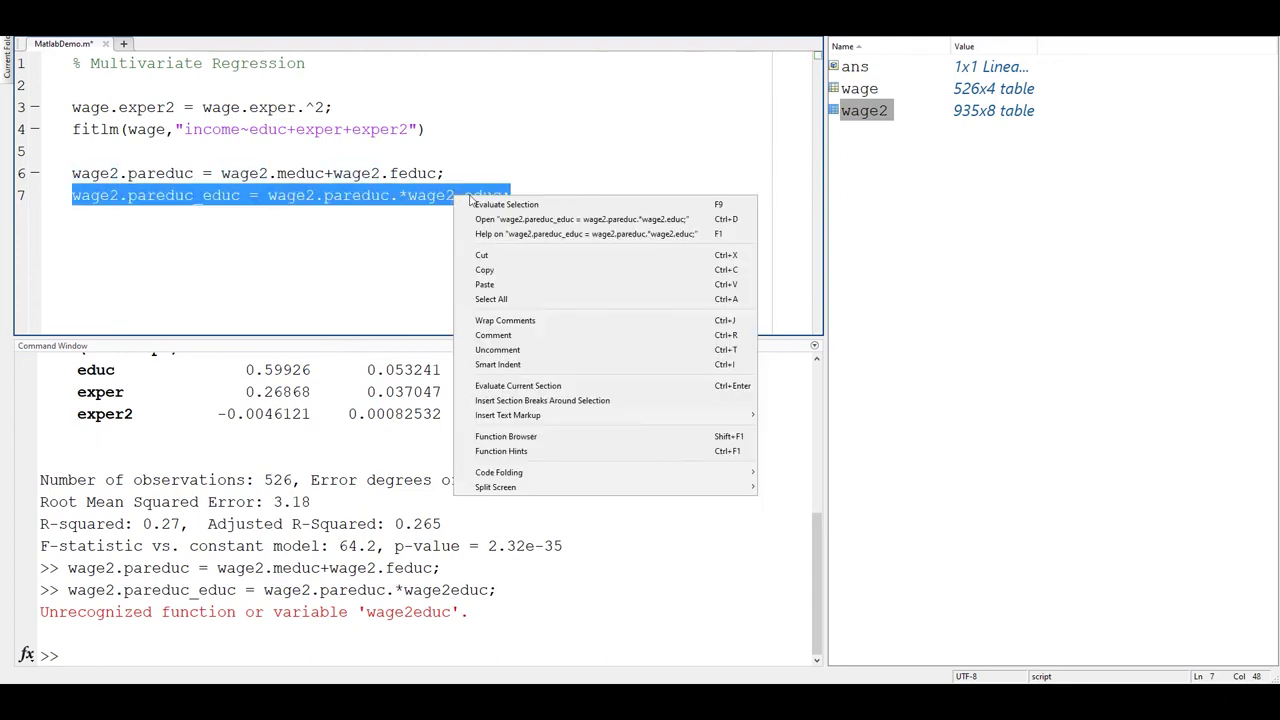
click(507, 205)
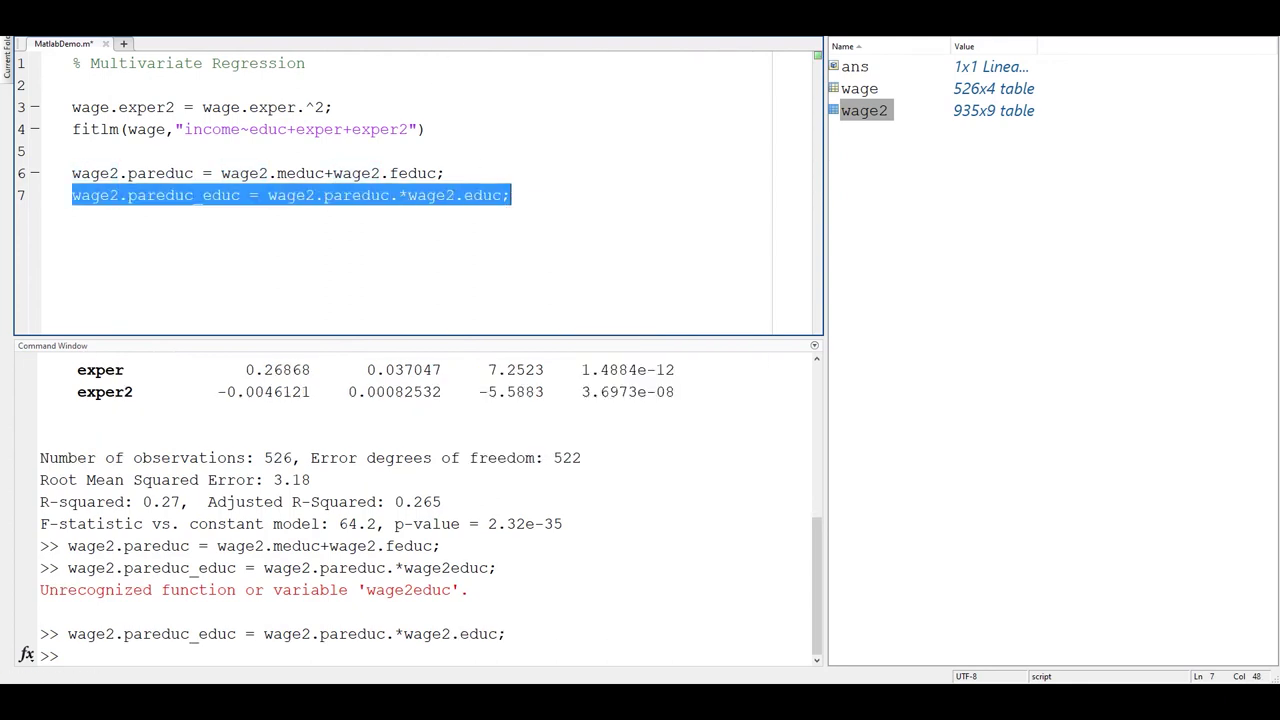
- Inspect the pareduc_educ column in the wage2 table and add an empty line 8 to the script
key(ctrl+d)
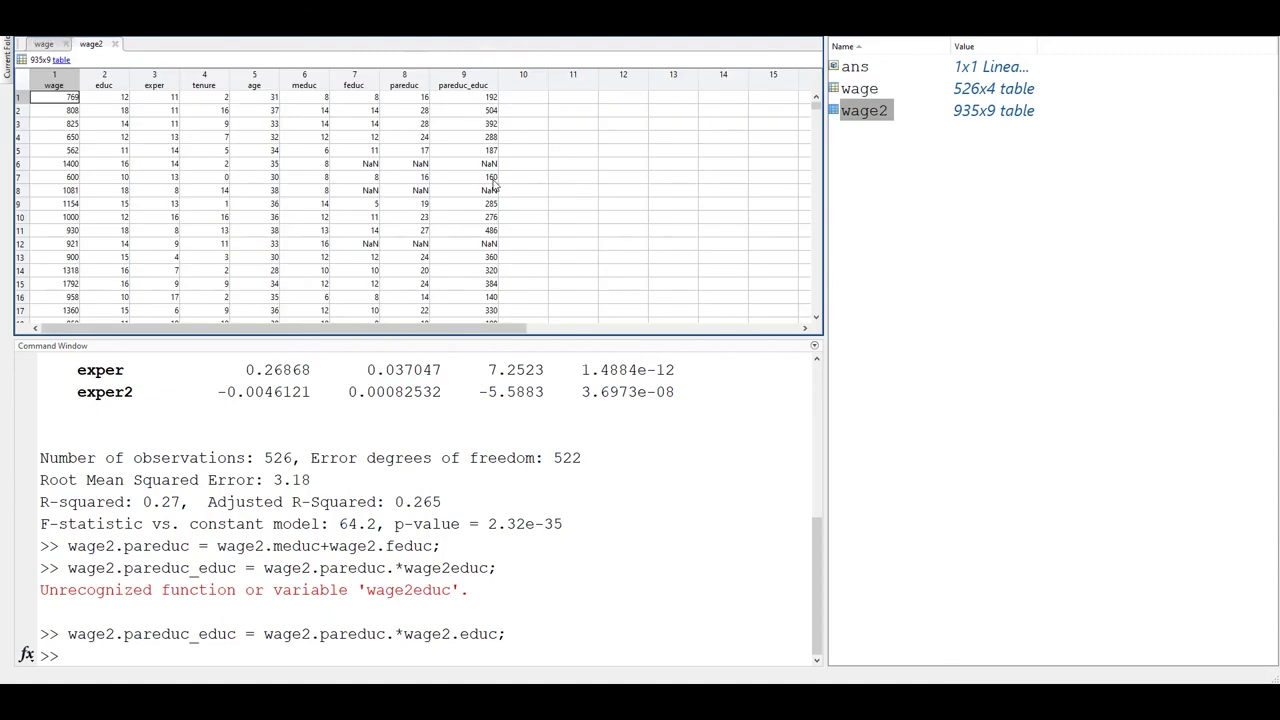
click(358, 42)
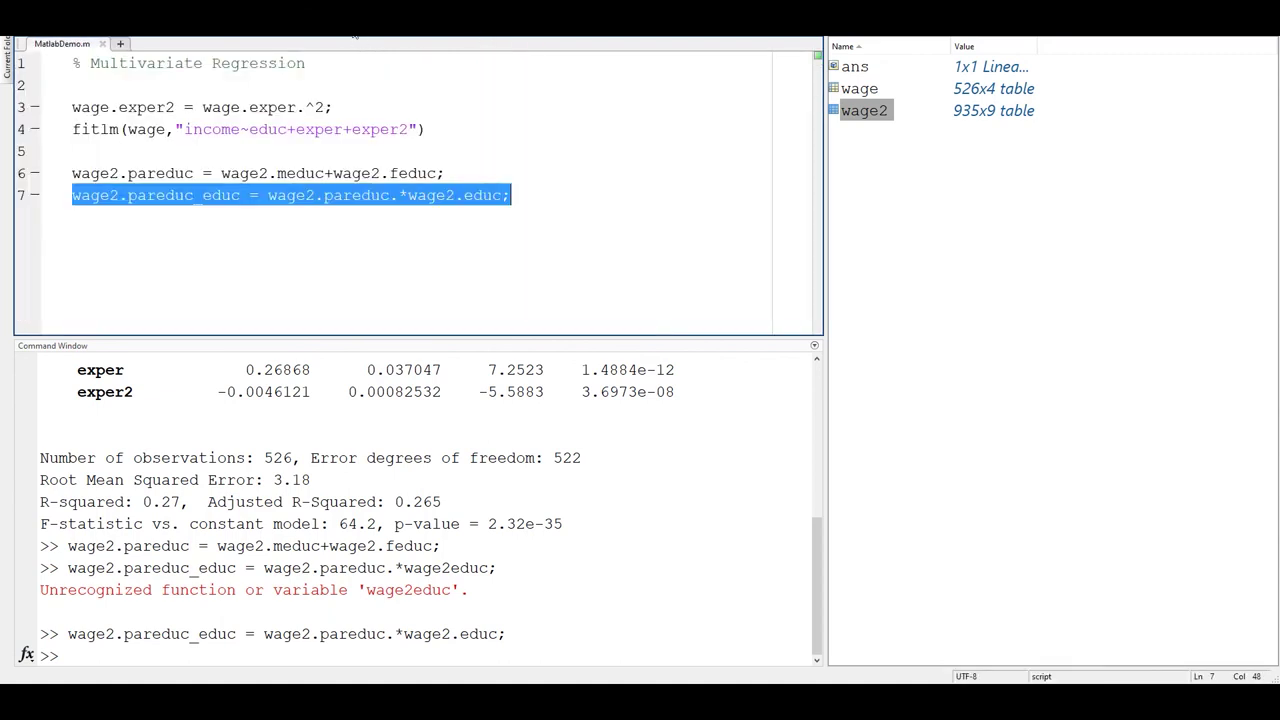
click(556, 195)
key(Return)
- Begin the regression call on line 8 with fitlm(wage2,"lwage
text(fi)
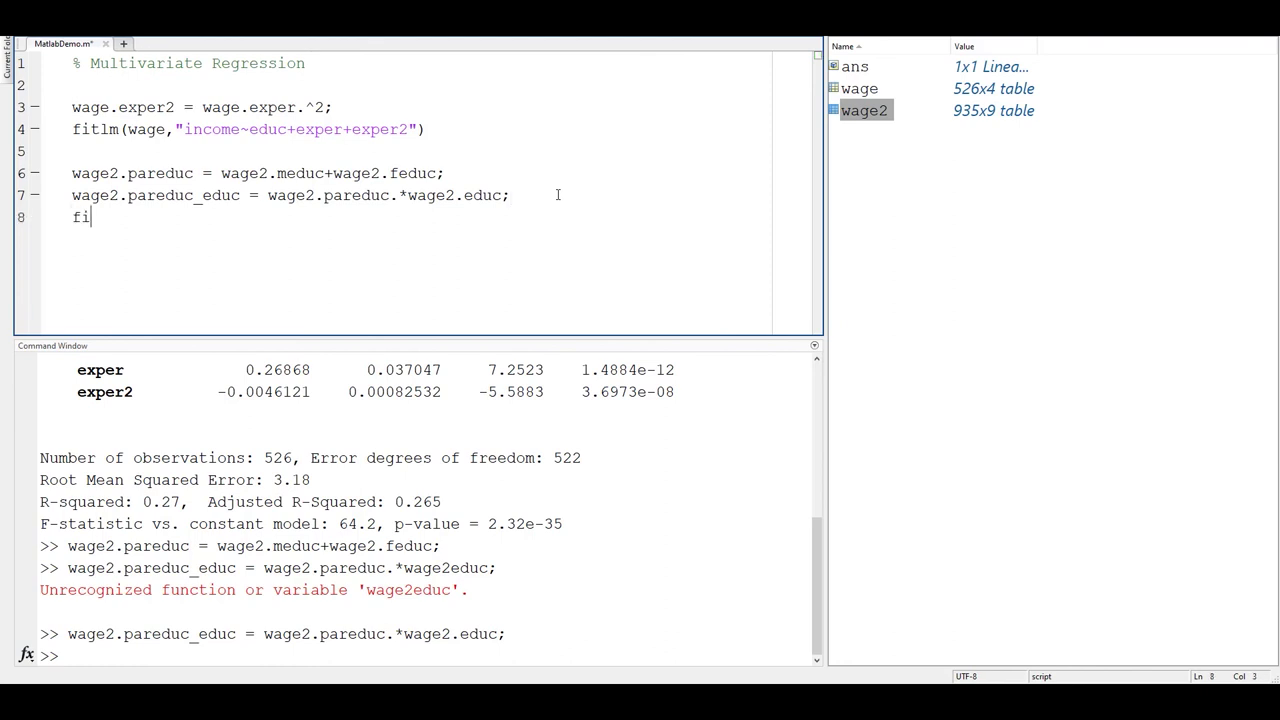
text(tlm(wage)
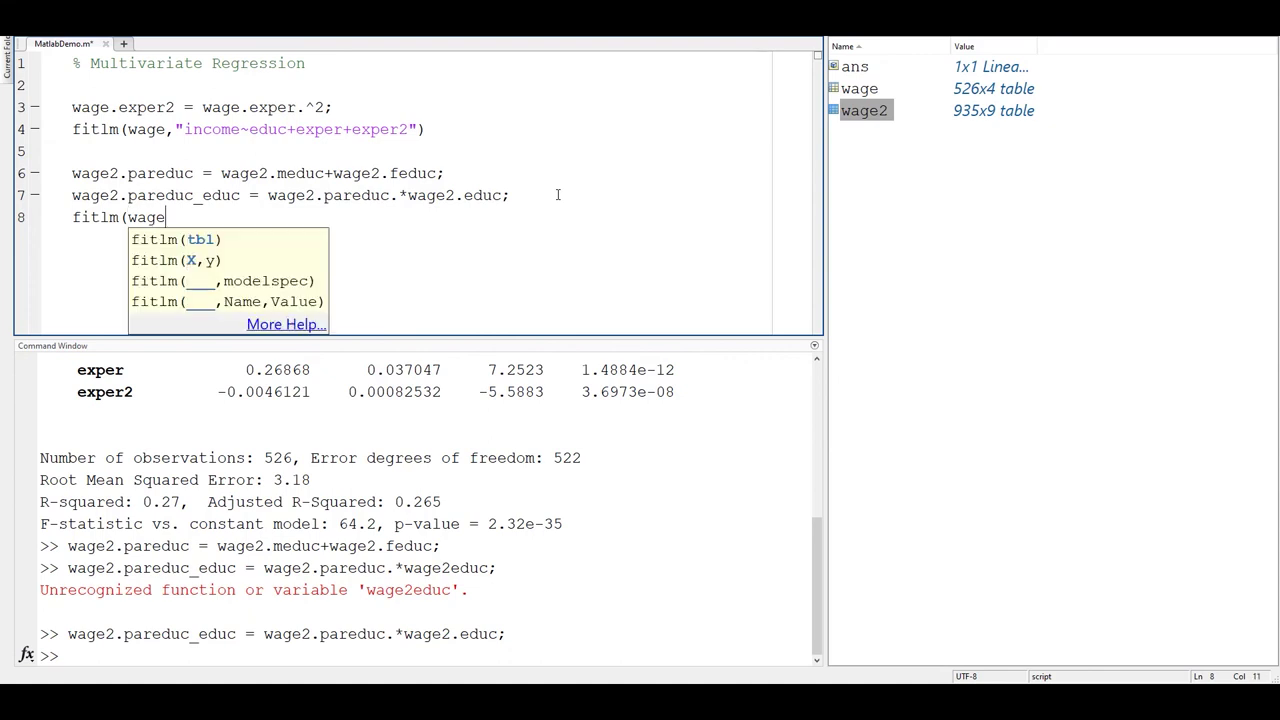
text(2,")
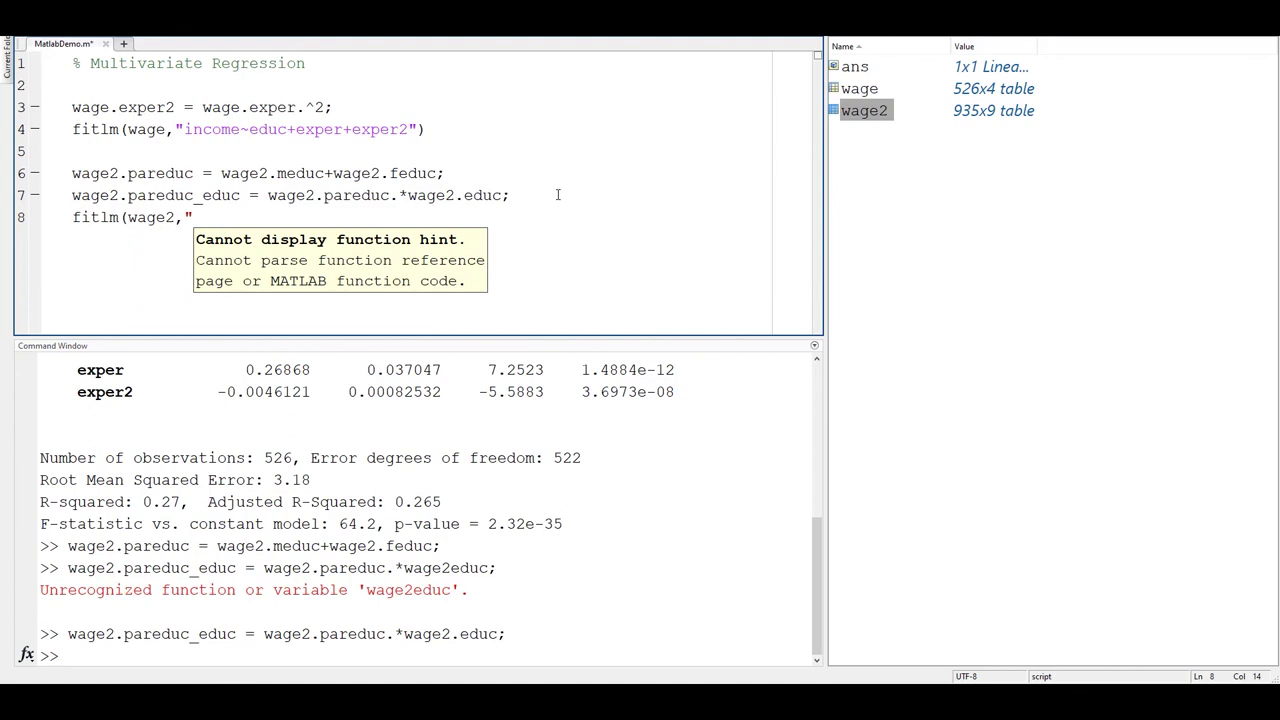
text(lwage)
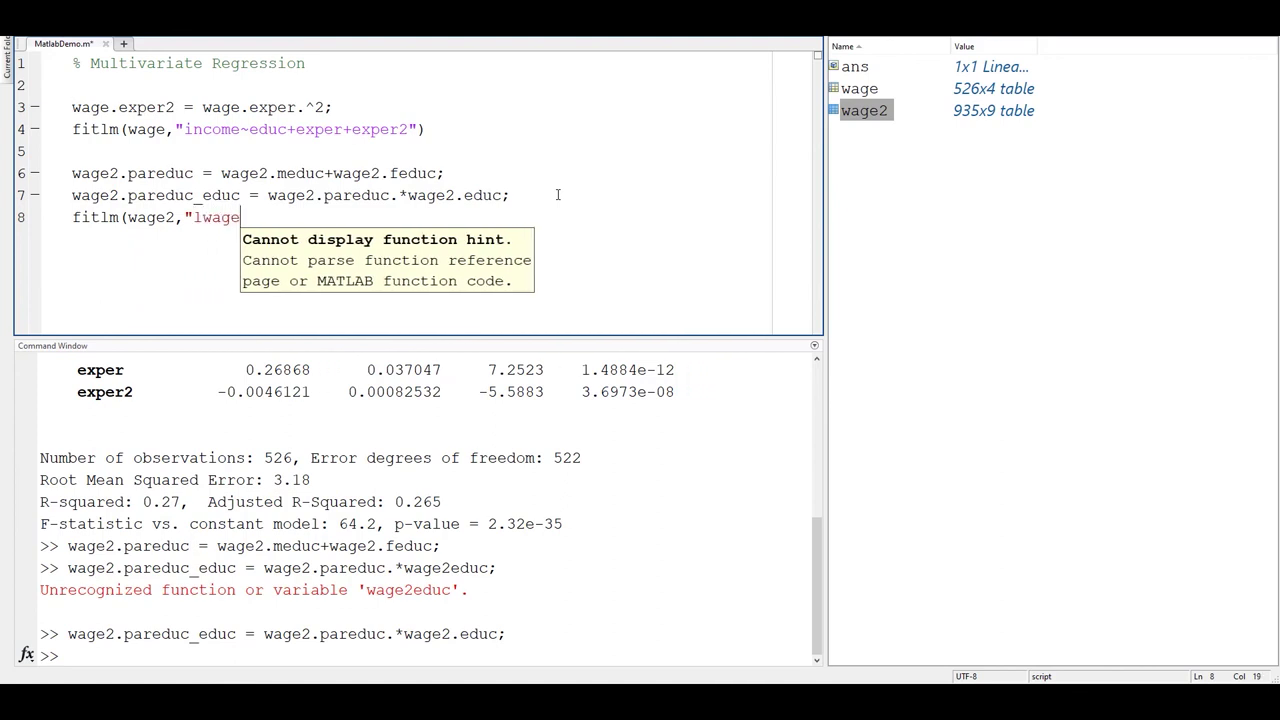
- Check the wage2 columns, close the wage2 and wage tables, and insert an empty line above the unfinished fitlm call
double_click(872, 116)
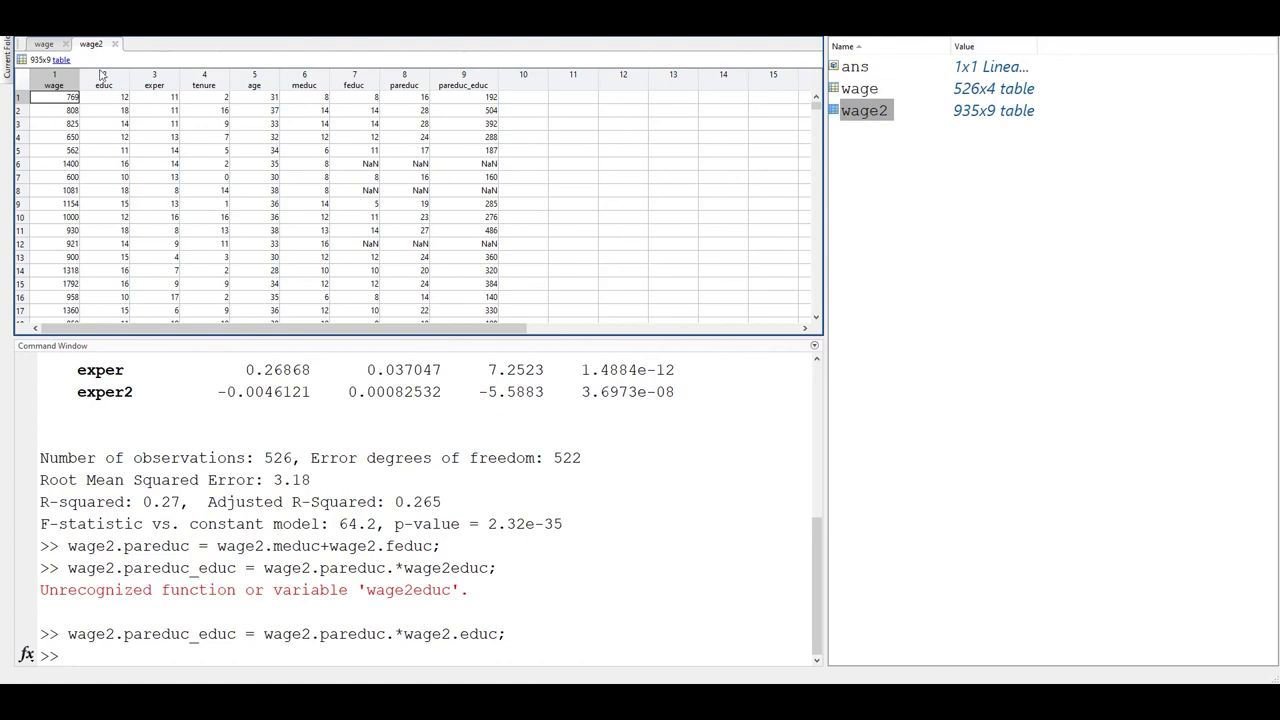
click(115, 44)
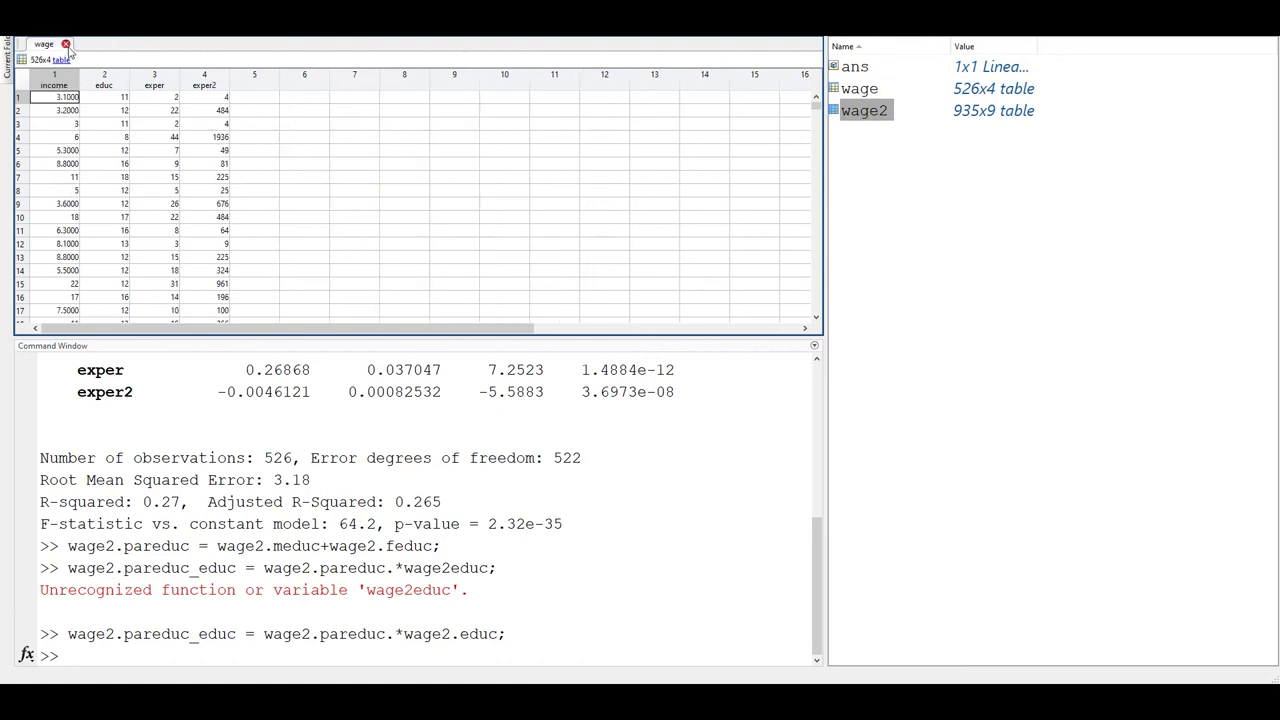
click(66, 44)
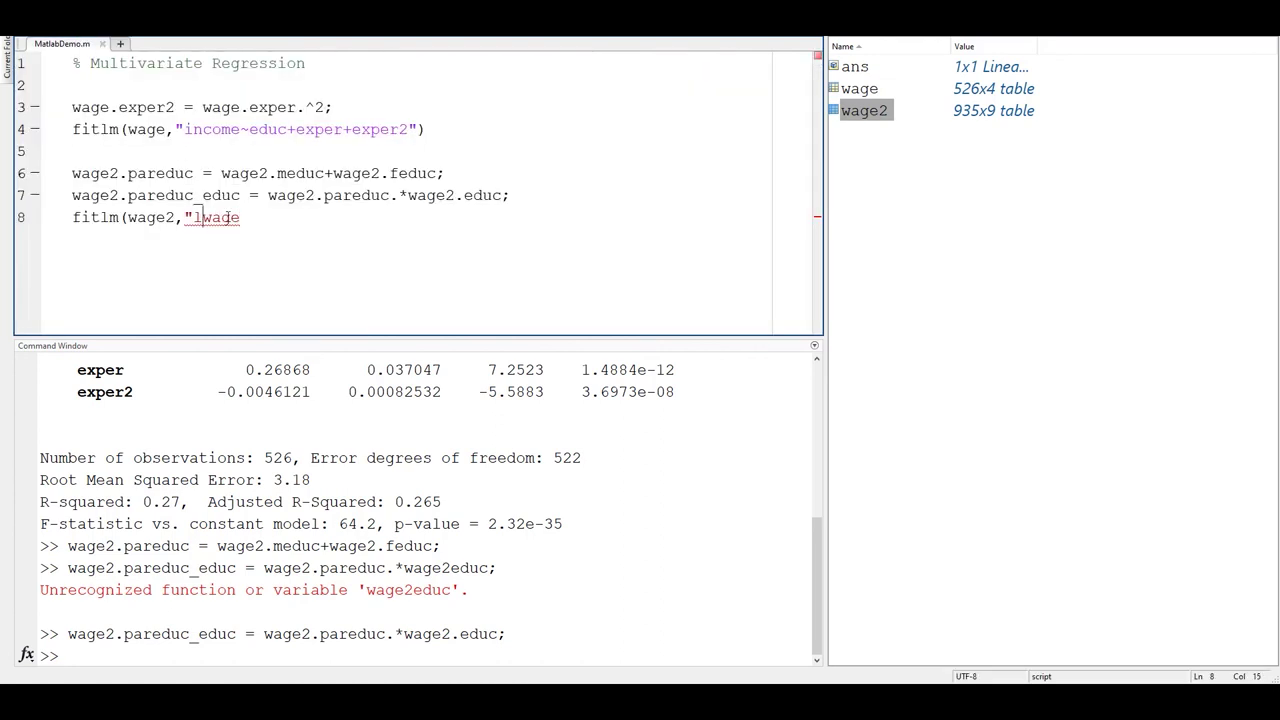
click(551, 195)
key(Return)
- Write the log wage line wage2.lwage = log(wage2.wage) on line 8, checking the wage2 table for the column names
text(wage2.l)
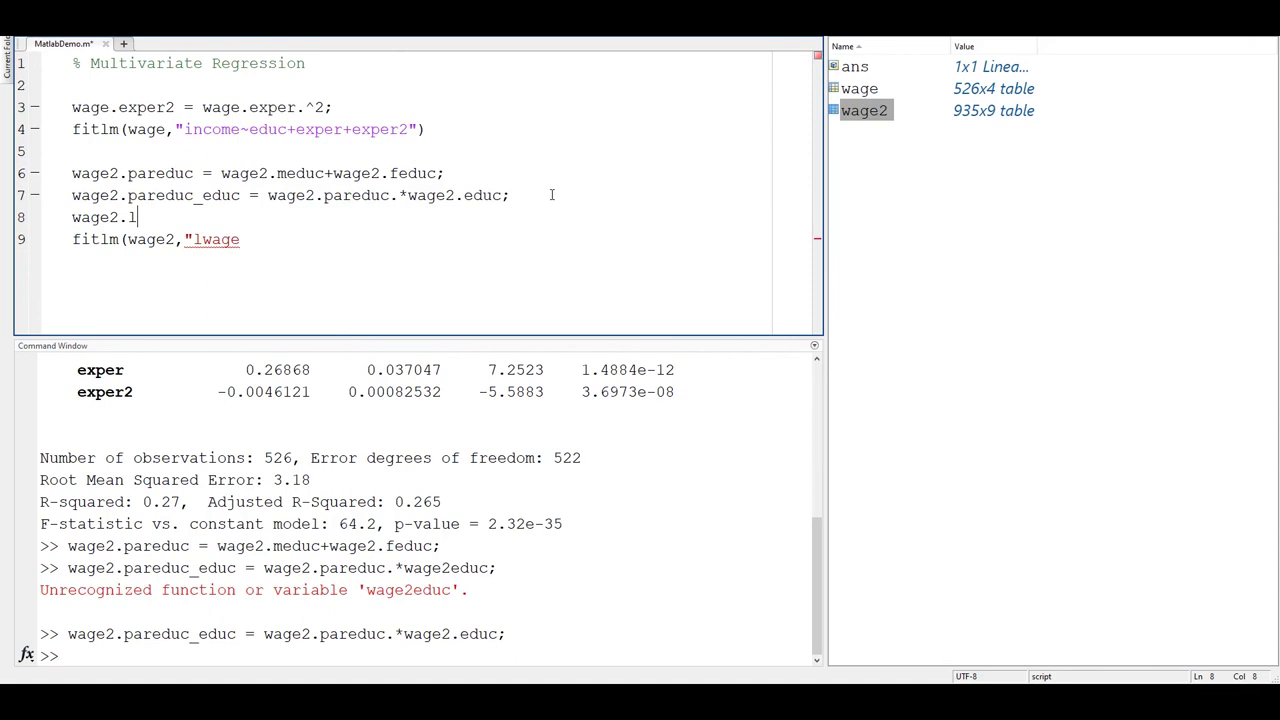
click(851, 114)
double_click(851, 114)
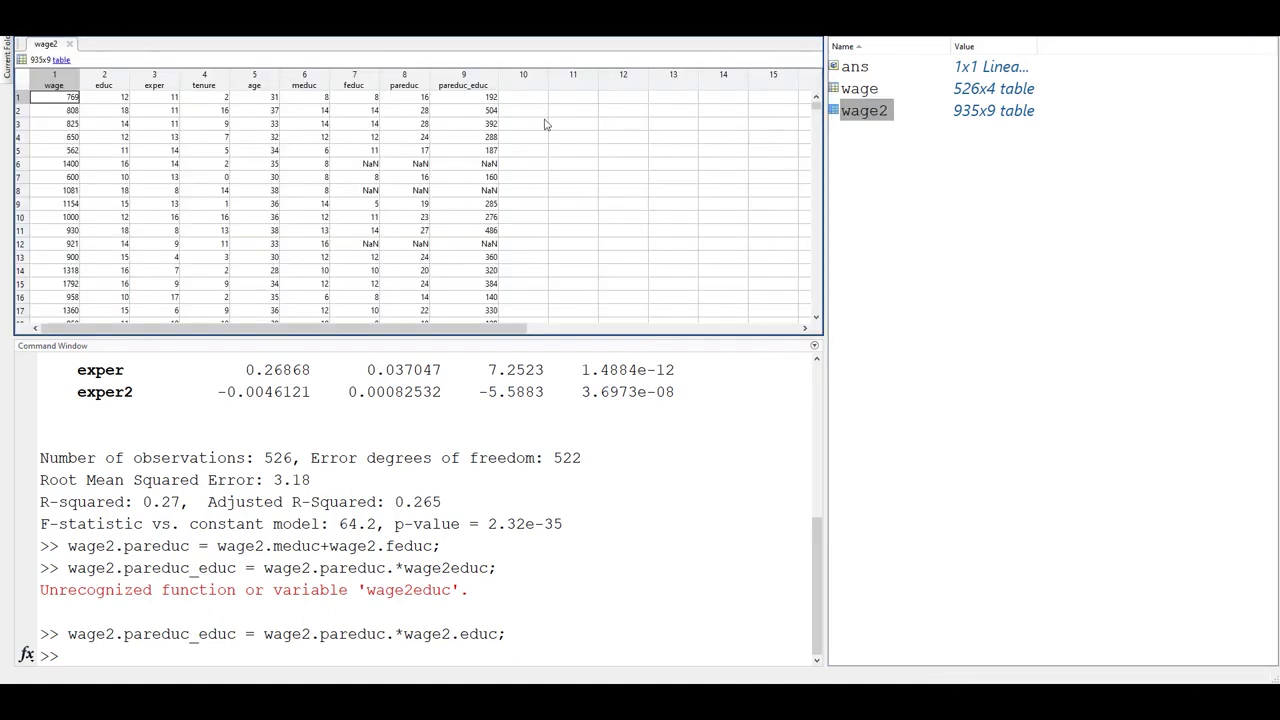
click(93, 42)
text(wage2.lwage)
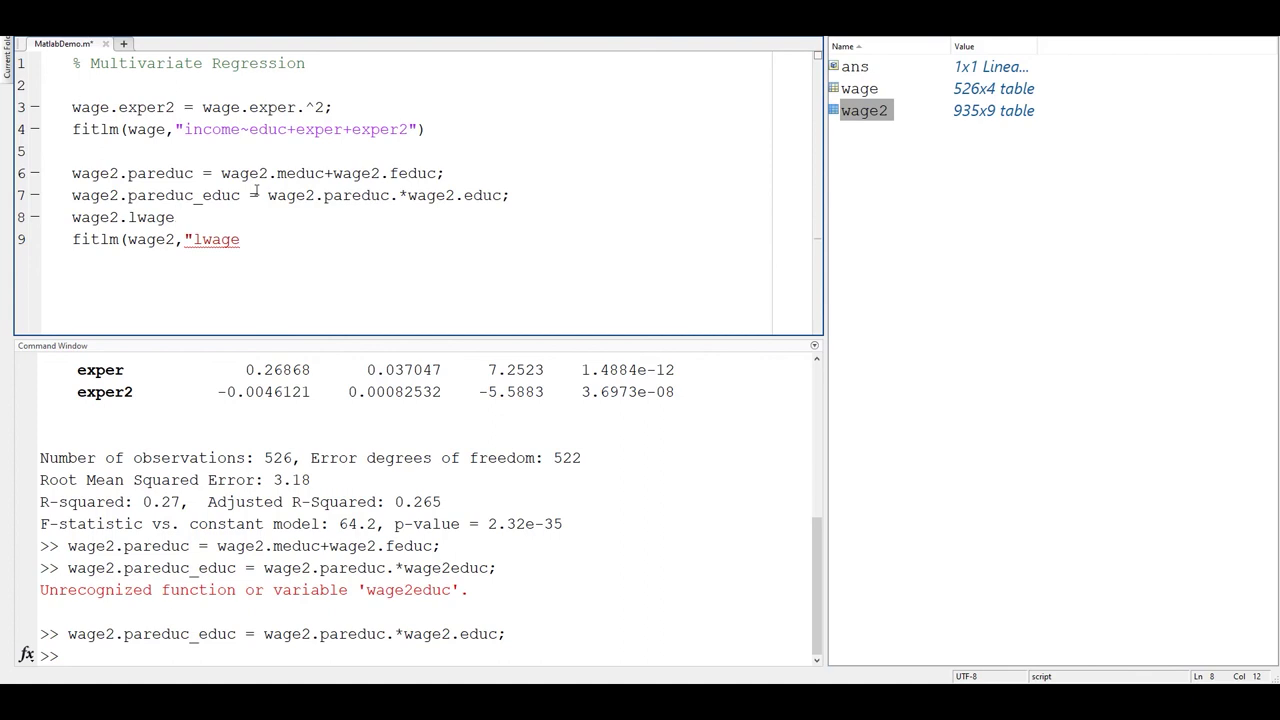
text( - log(wage.2)
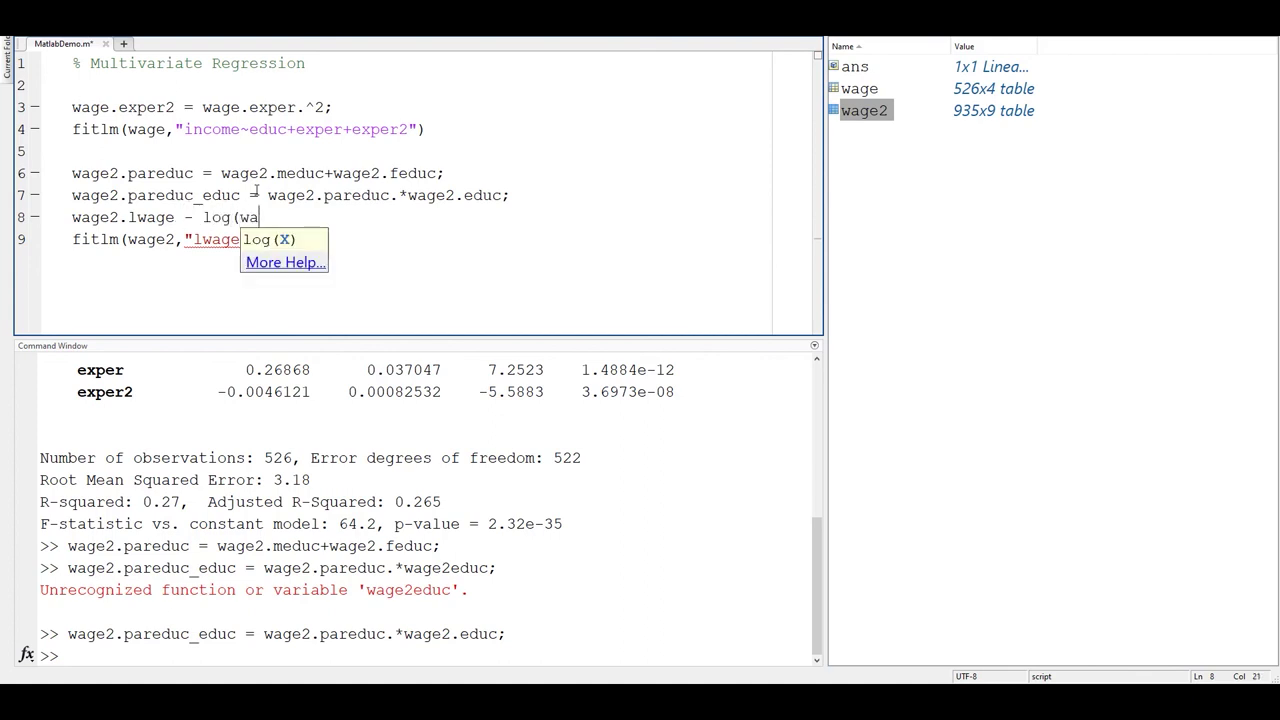
key(BackSpace)
key(BackSpace)
text(2.wage))
click(186, 217)
key(Delete)
text(=)
triple_click(318, 217)
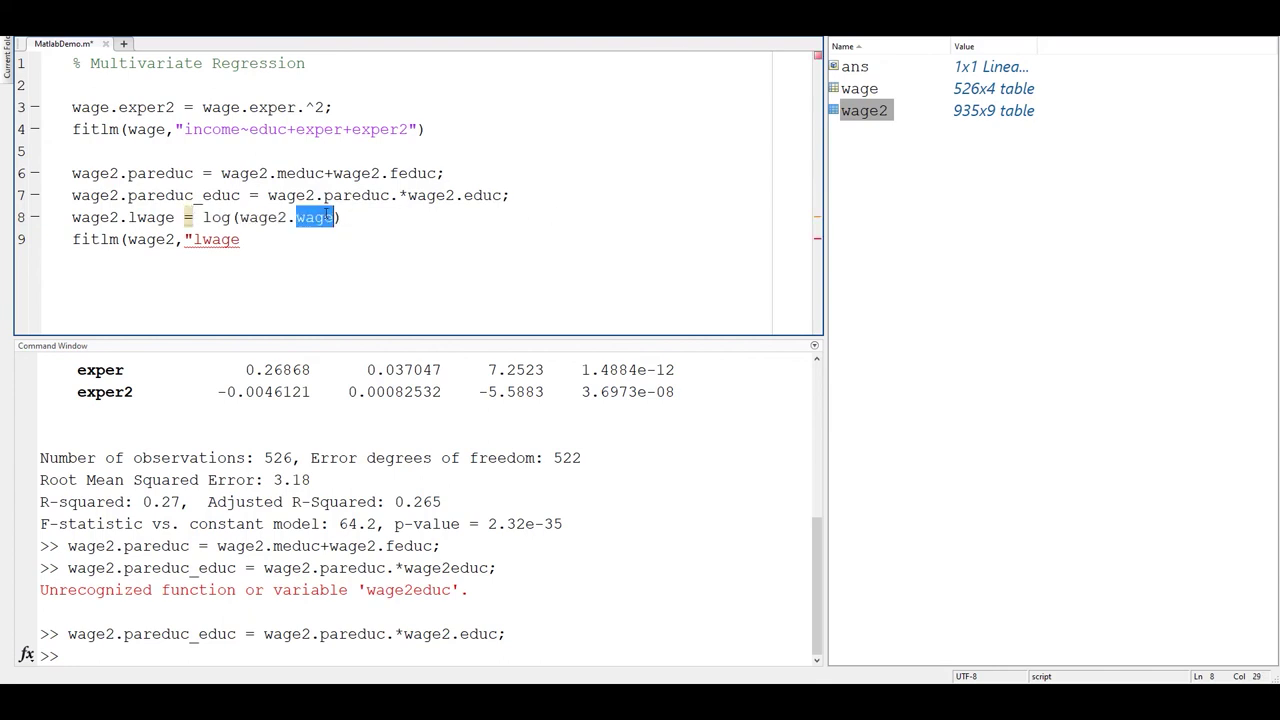
right_click(314, 218)
click(307, 217)
triple_click(307, 217)
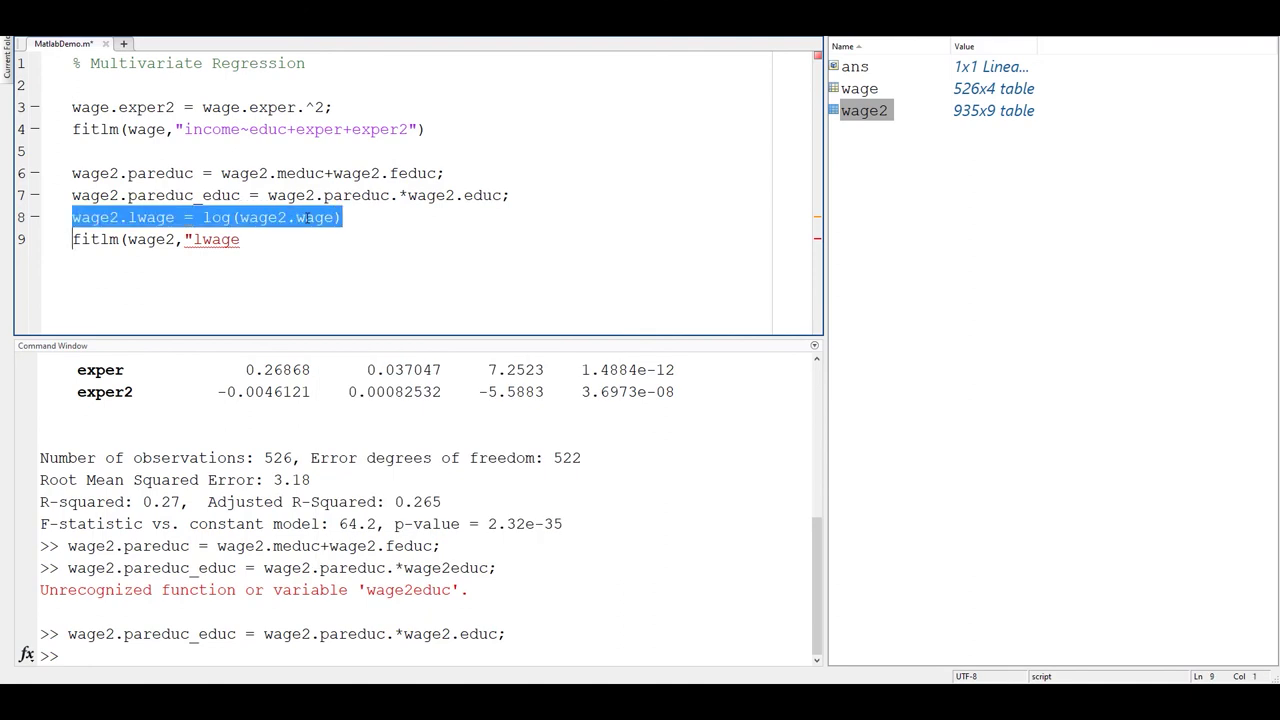
right_click(306, 214)
key(Escape)
- End the lwage line with a semicolon and evaluate it to add the log wage column to wage2
click(380, 219)
text(;)
triple_click(280, 217)
right_click(283, 224)
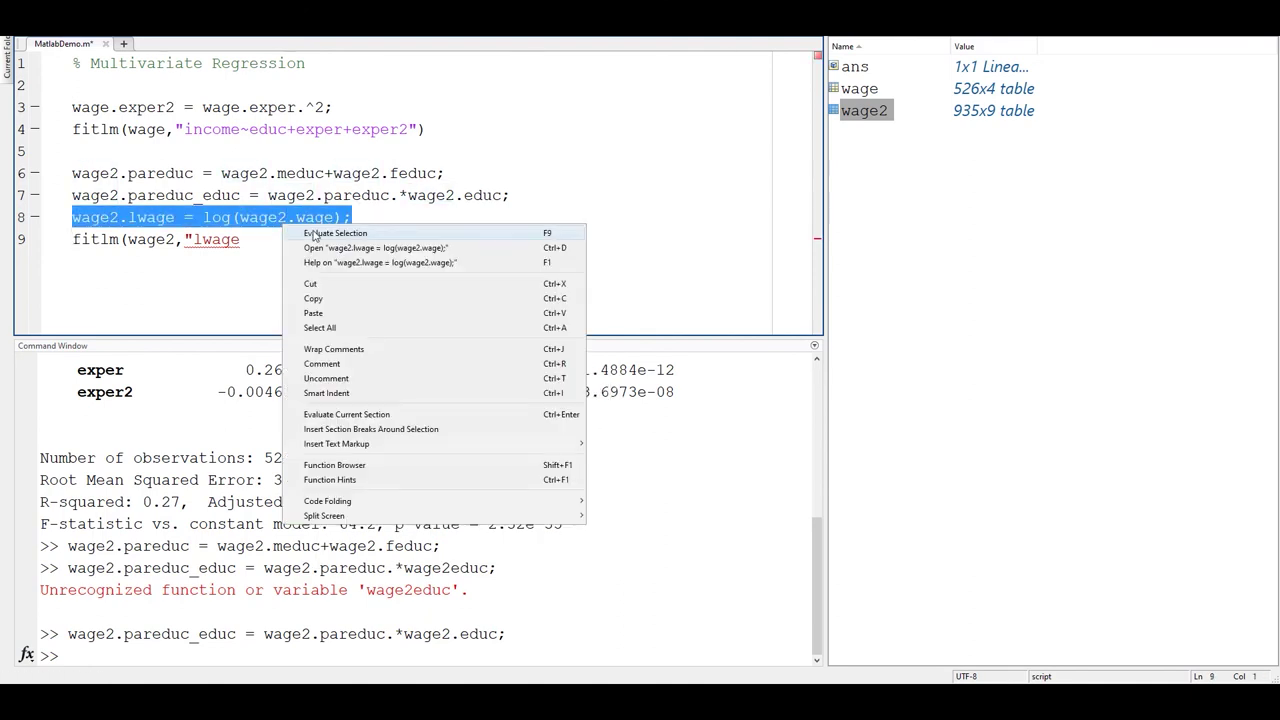
click(313, 234)
- Complete line 9 as fitlm(wage2,"lwage~educ+exper+tenure+pareduc_educ")
click(257, 243)
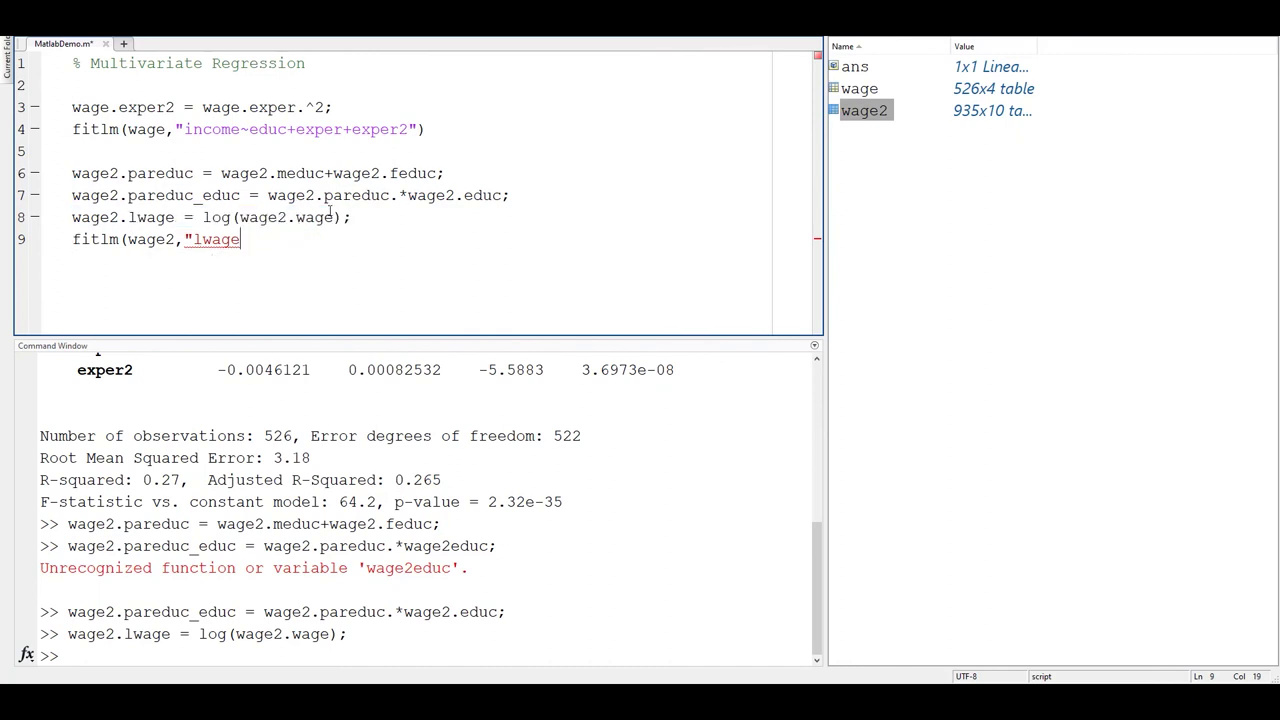
text(~educ+exper+ten)
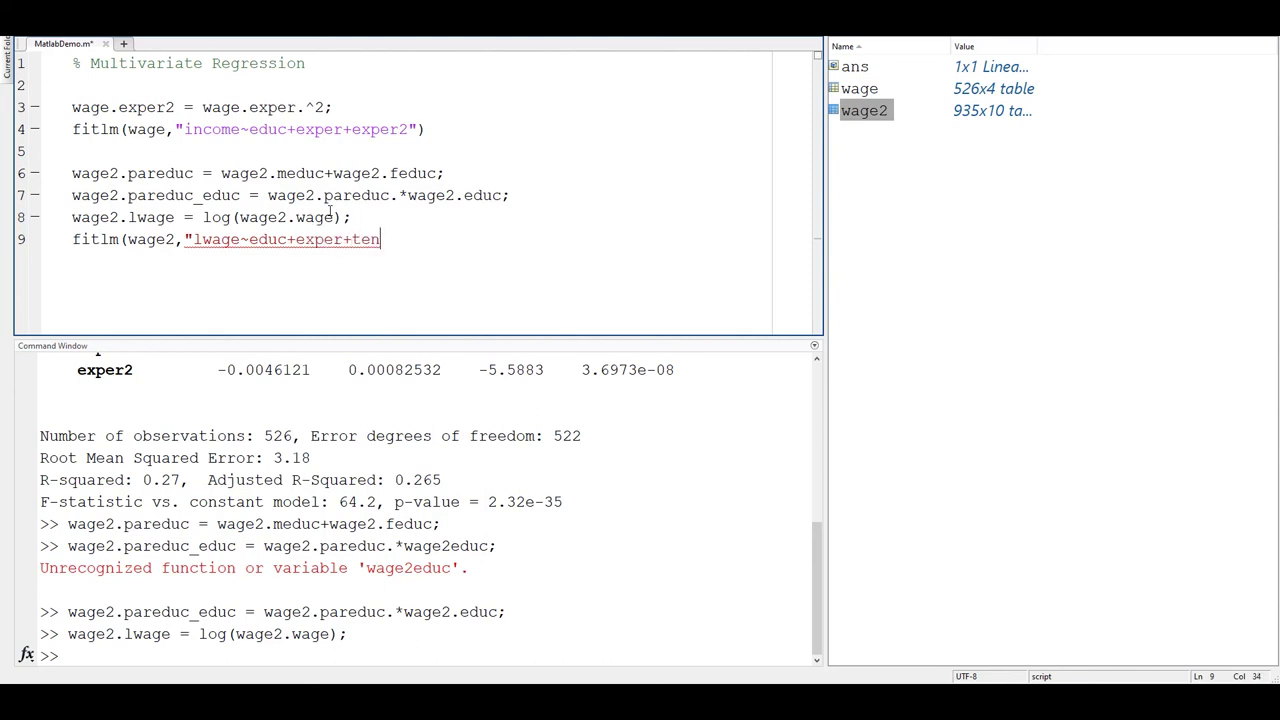
text(ure+)
drag(128, 195, 241, 196)
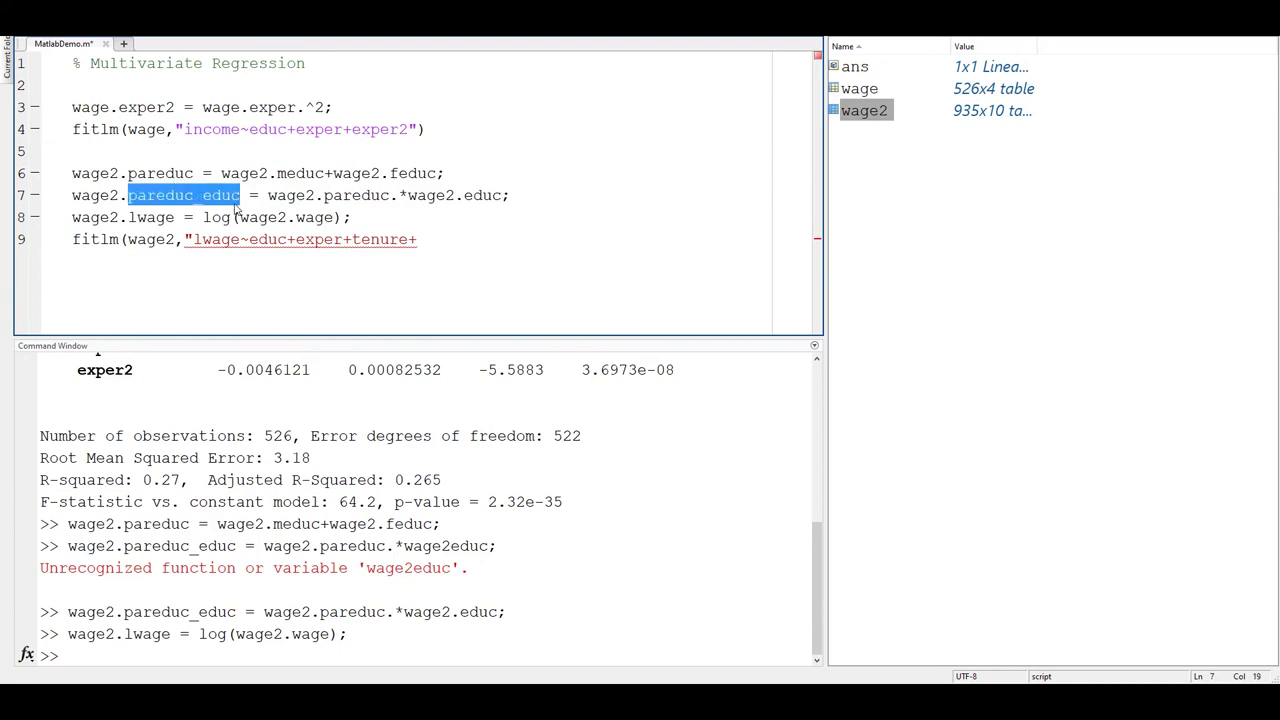
click(437, 235)
key(ctrl+v)
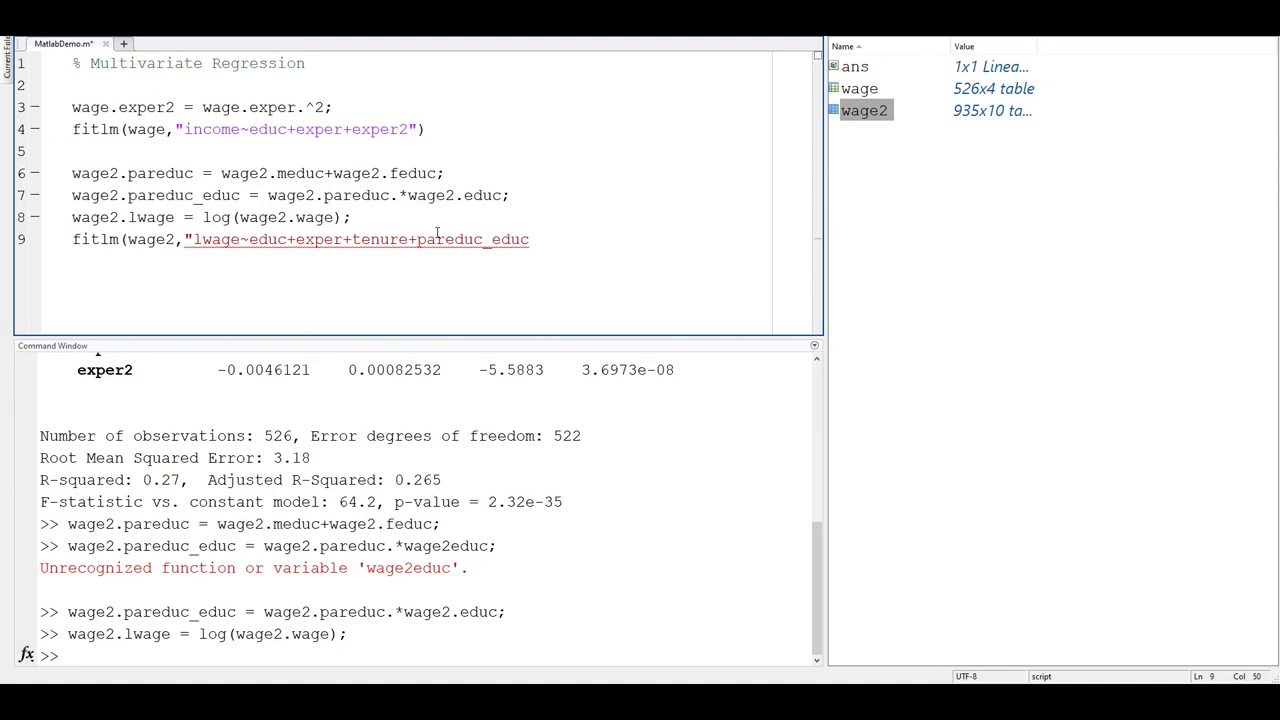
text("))
- Evaluate the wage2 fitlm line to estimate the log wage regression with the interaction term
triple_click(444, 245)
right_click(444, 245)
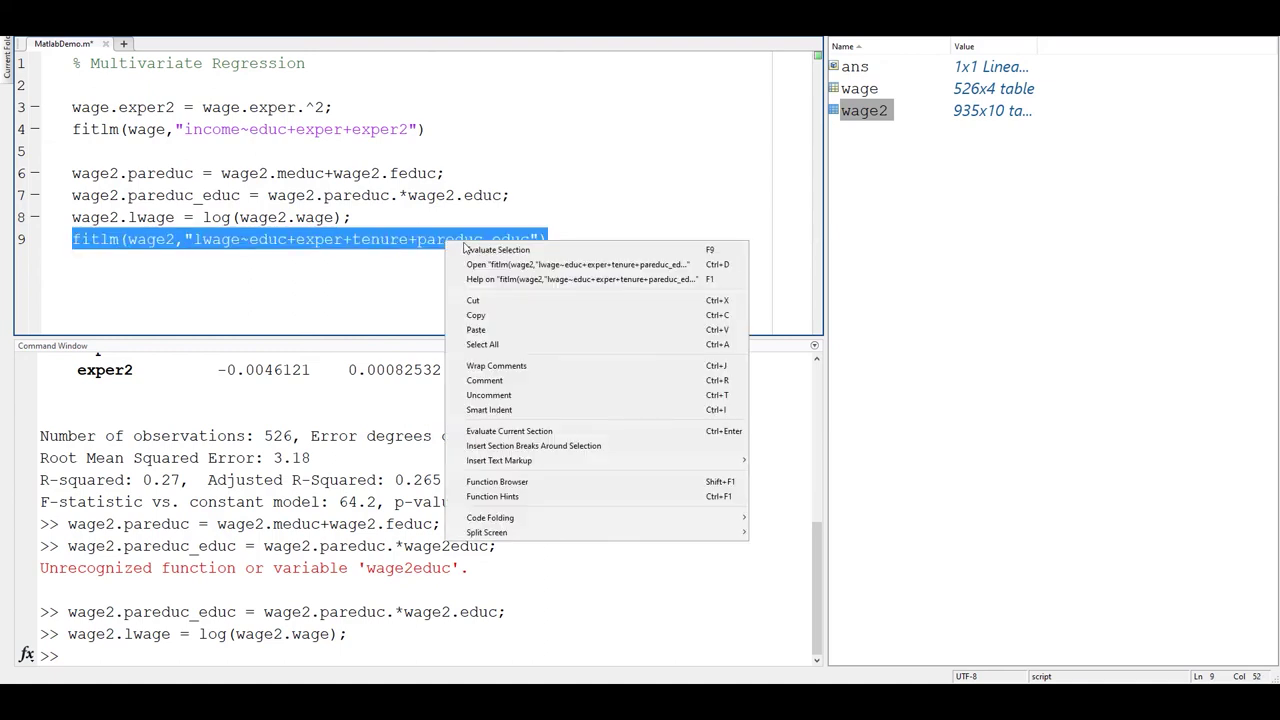
click(490, 250)
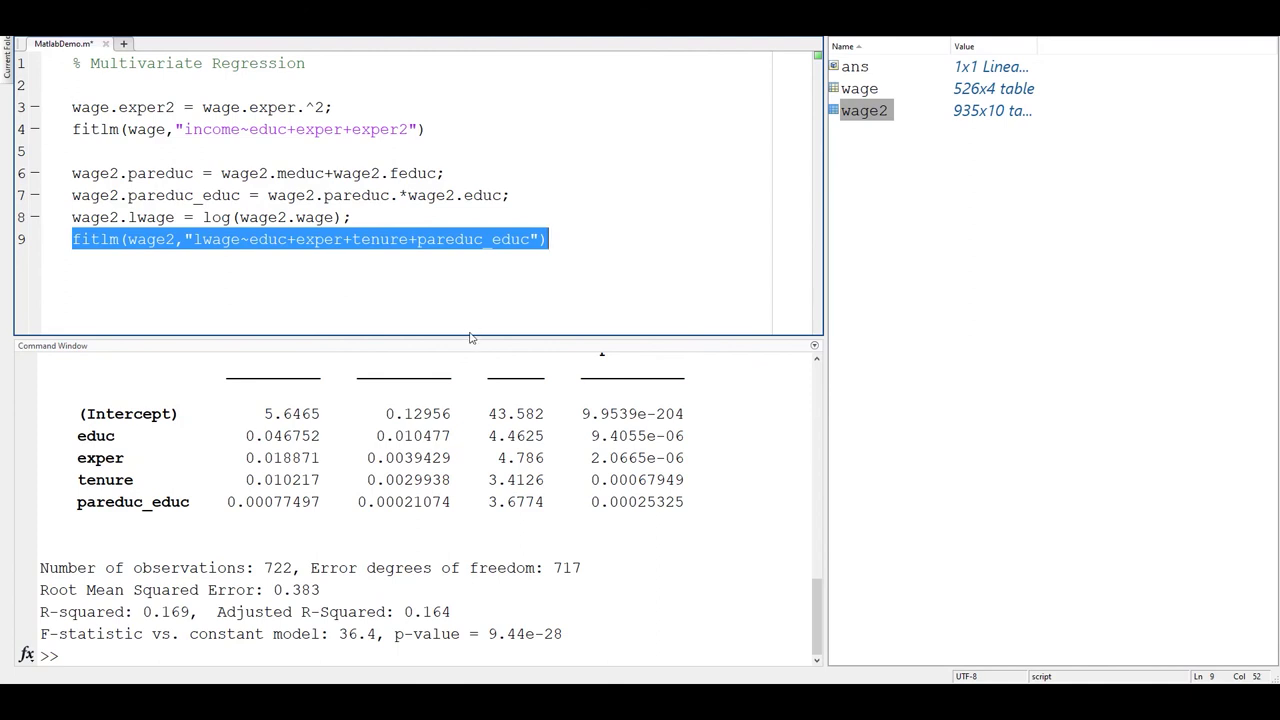
- Enlarge the output area to show the whole regression table and highlight the pareduc_educ coefficient row
drag(472, 341, 465, 180)
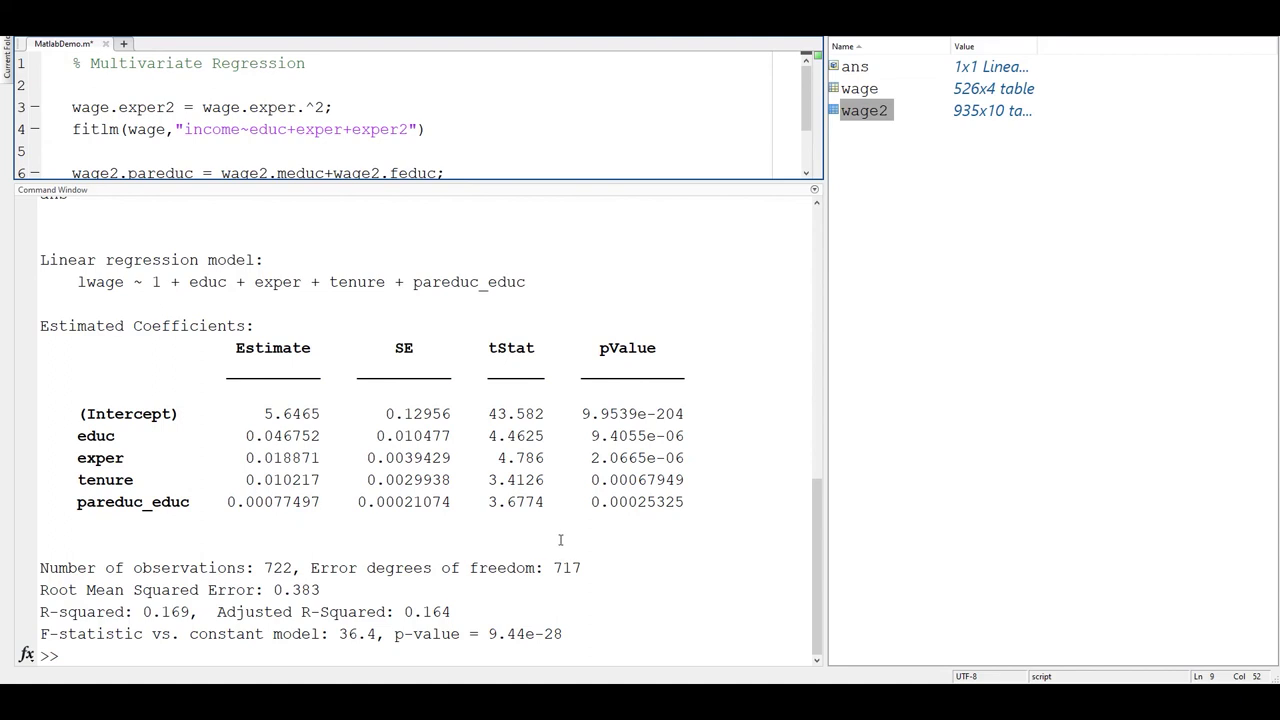
drag(690, 503, 76, 512)
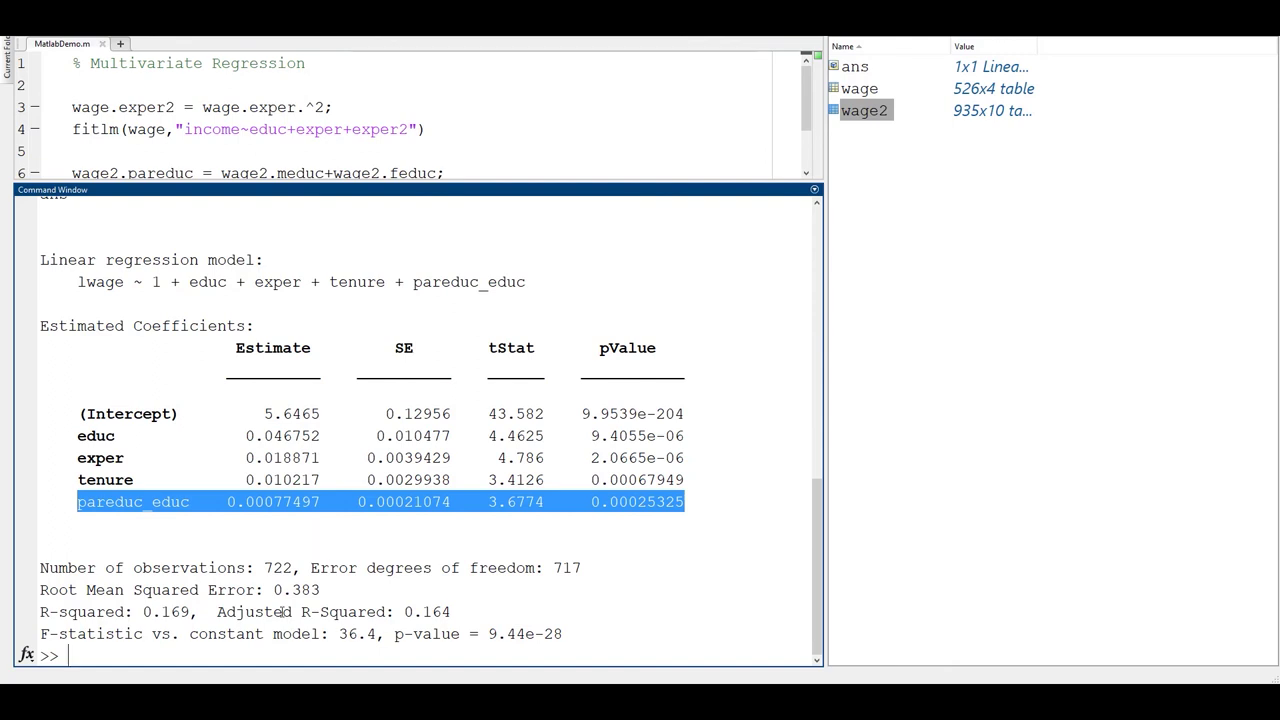
- Highlight the educ coefficient estimate and the pareduc_educ coefficient estimate in the regression output
drag(245, 436, 319, 436)
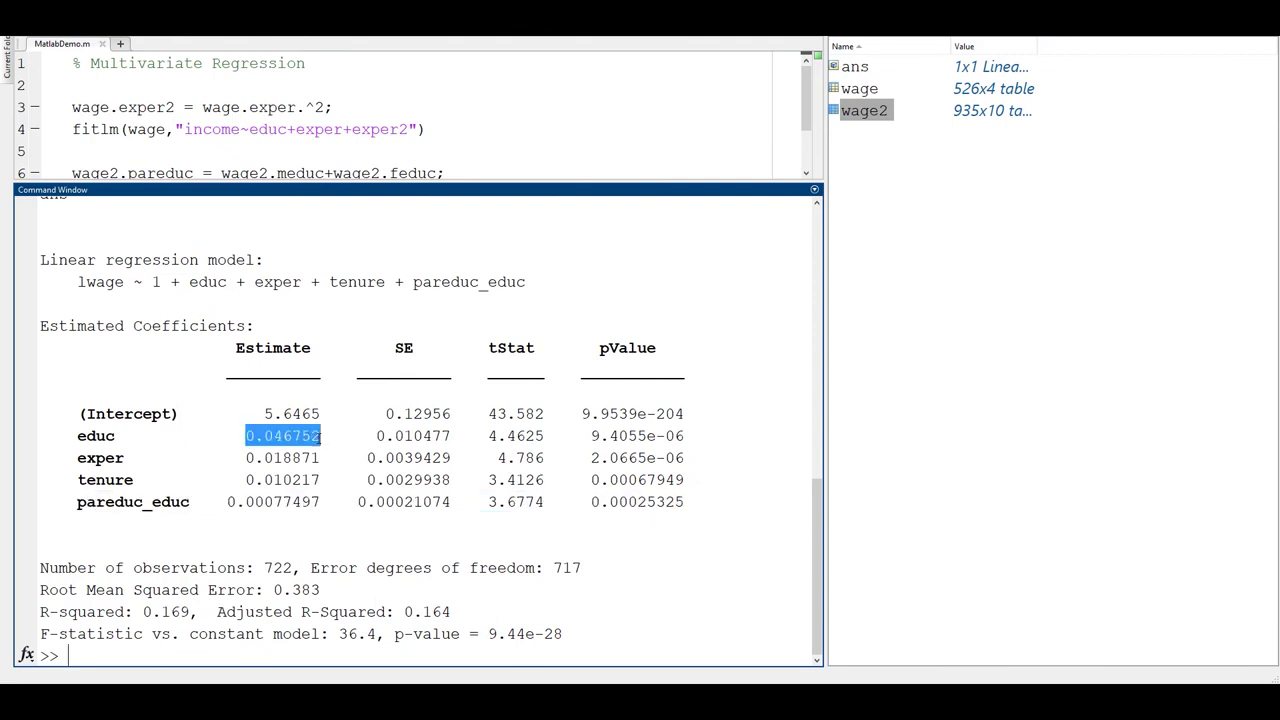
drag(226, 501, 321, 502)
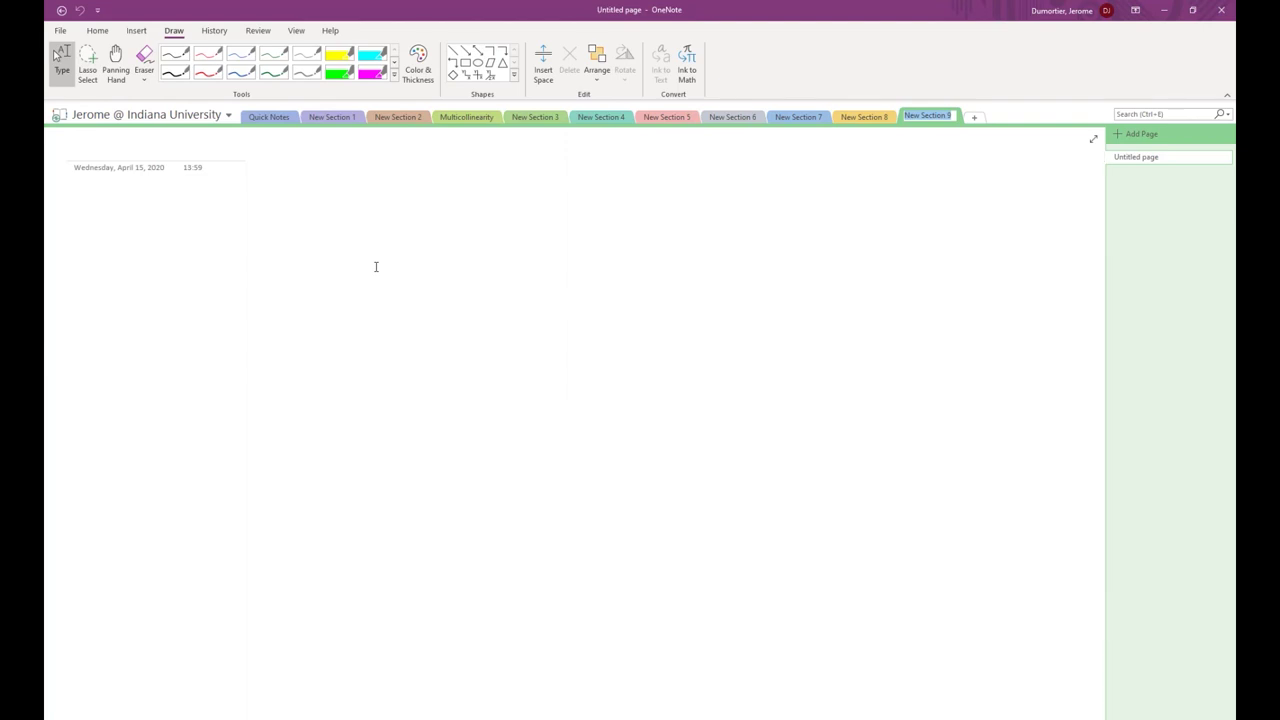
- On the blank OneNote page, handwrite "income = β0 + β1 · schooling" in black ink
click(174, 73)
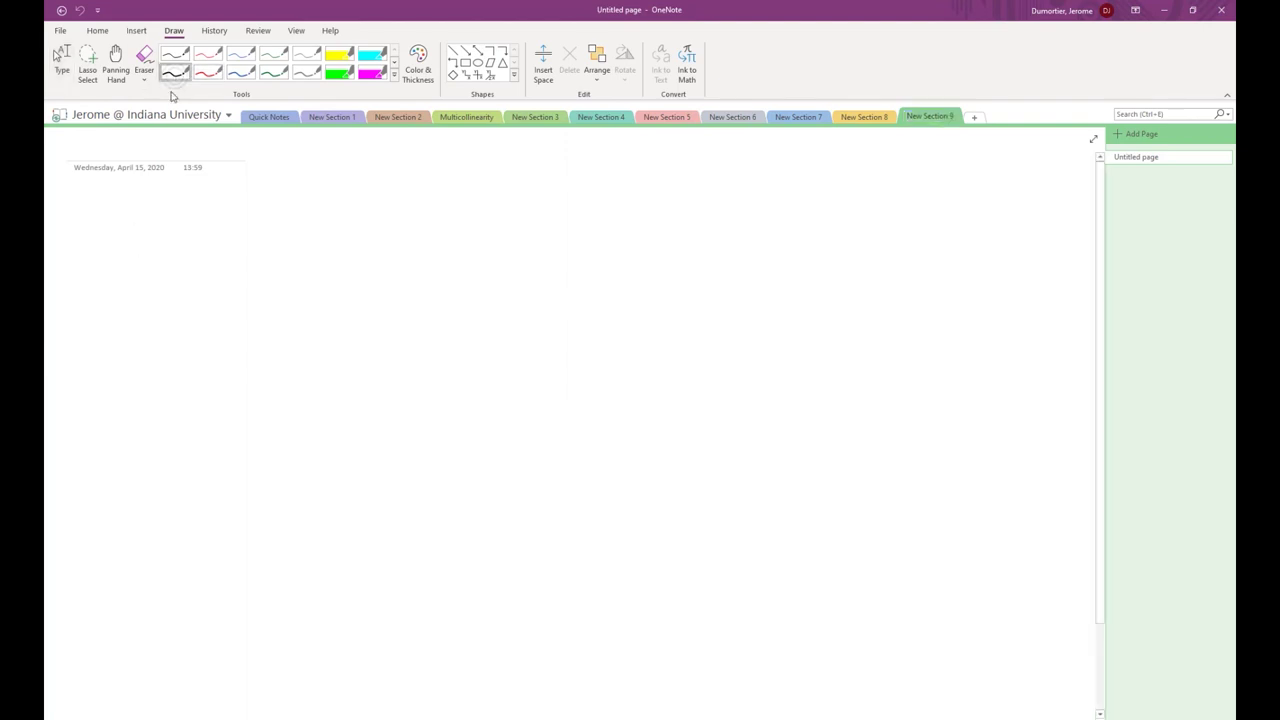
mouse_move(197, 217)
mouse_down()
mouse_move(196, 237)
mouse_move(206, 222)
mouse_move(229, 237)
mouse_up()
drag(240, 226, 296, 238)
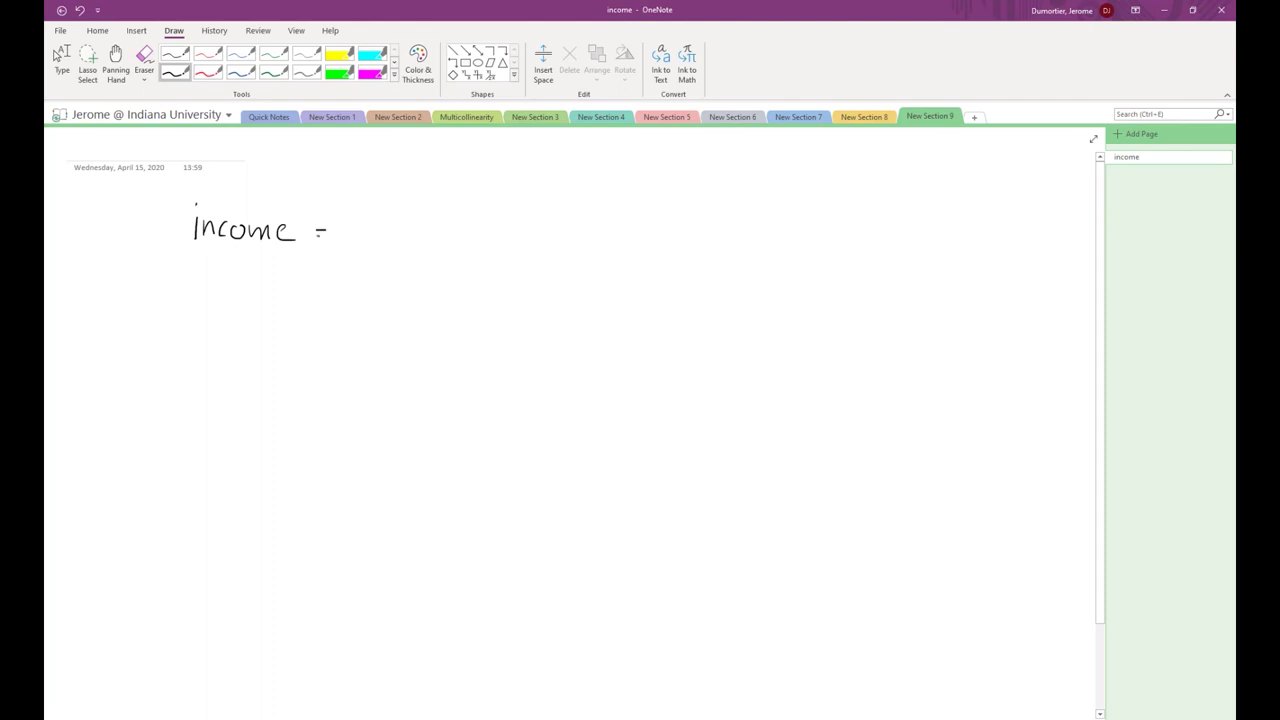
mouse_move(353, 270)
mouse_down()
mouse_move(358, 211)
mouse_move(384, 236)
mouse_move(433, 238)
mouse_move(431, 260)
mouse_move(440, 211)
mouse_move(433, 246)
mouse_up()
mouse_move(453, 236)
mouse_down()
mouse_move(454, 248)
mouse_move(544, 233)
mouse_up()
mouse_move(550, 226)
mouse_down()
mouse_move(551, 243)
mouse_move(575, 243)
mouse_move(567, 268)
mouse_up()
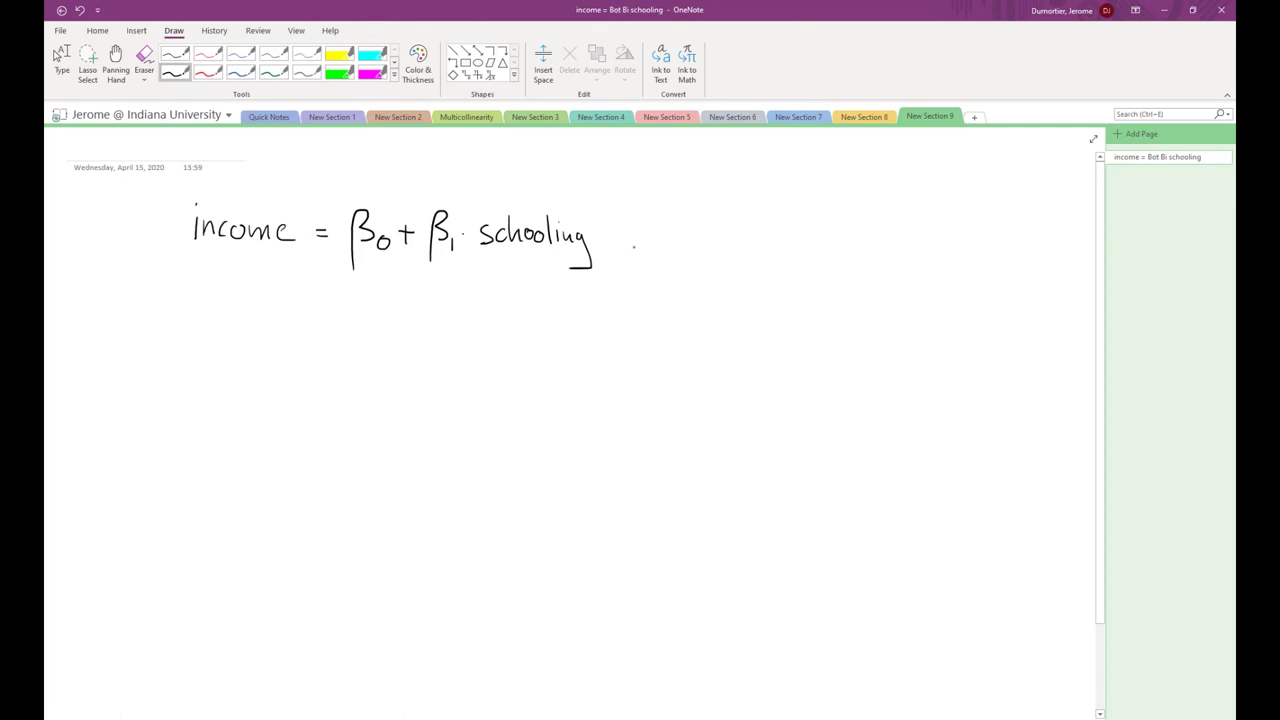
- Extend the income equation by handwriting "+ β2 · parental education"
mouse_move(600, 235)
mouse_down()
mouse_move(615, 235)
mouse_move(606, 246)
mouse_move(634, 218)
mouse_move(631, 242)
mouse_move(657, 260)
mouse_up()
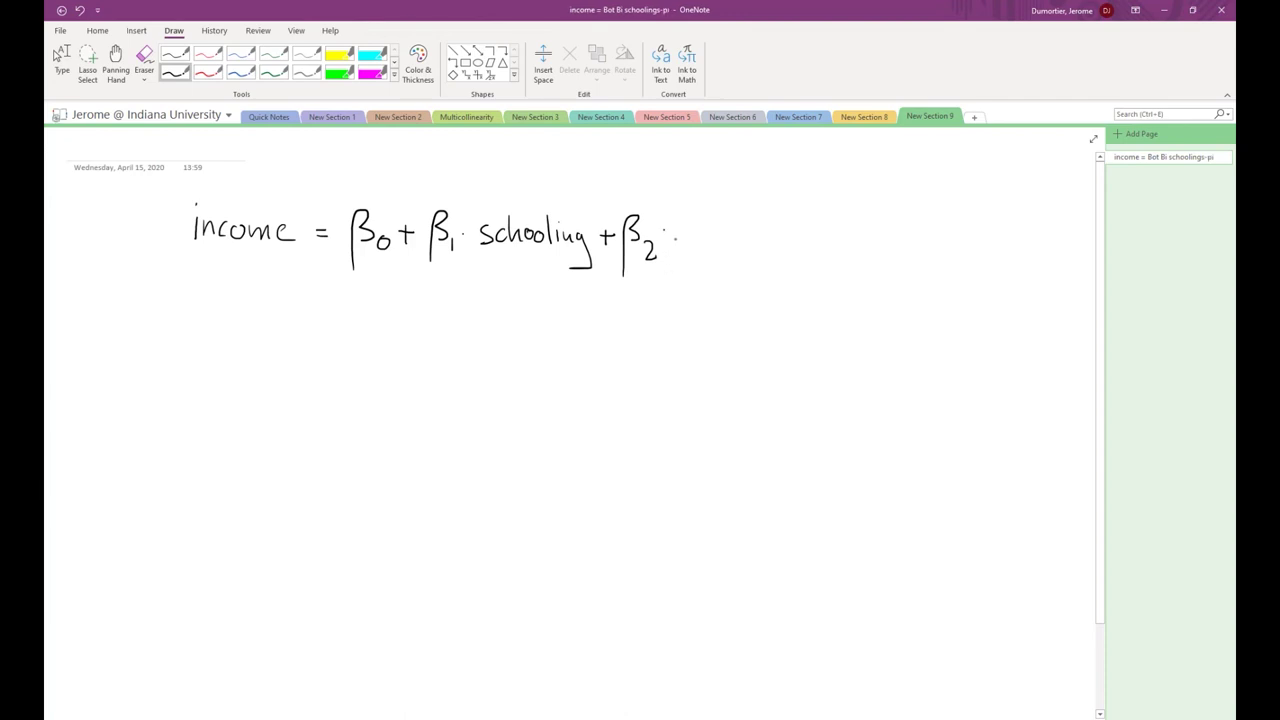
drag(676, 232, 677, 264)
drag(677, 236, 742, 246)
mouse_move(737, 238)
mouse_down()
mouse_move(784, 248)
mouse_move(797, 224)
mouse_move(824, 244)
mouse_up()
mouse_move(836, 236)
mouse_down()
mouse_move(846, 244)
mouse_move(852, 230)
mouse_up()
mouse_move(856, 233)
mouse_down()
mouse_move(856, 244)
mouse_move(882, 243)
mouse_up()
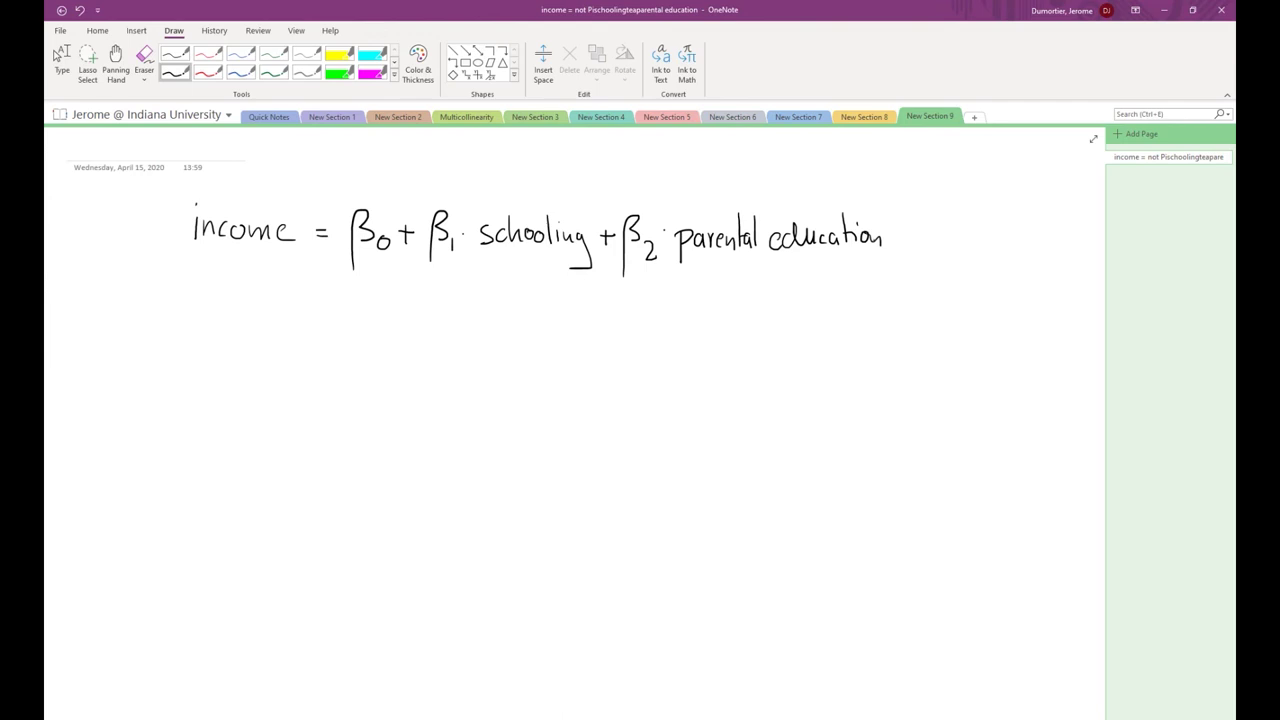
- Write the example values 1000 below β1 and 50 below β2 in black ink
click(57, 56)
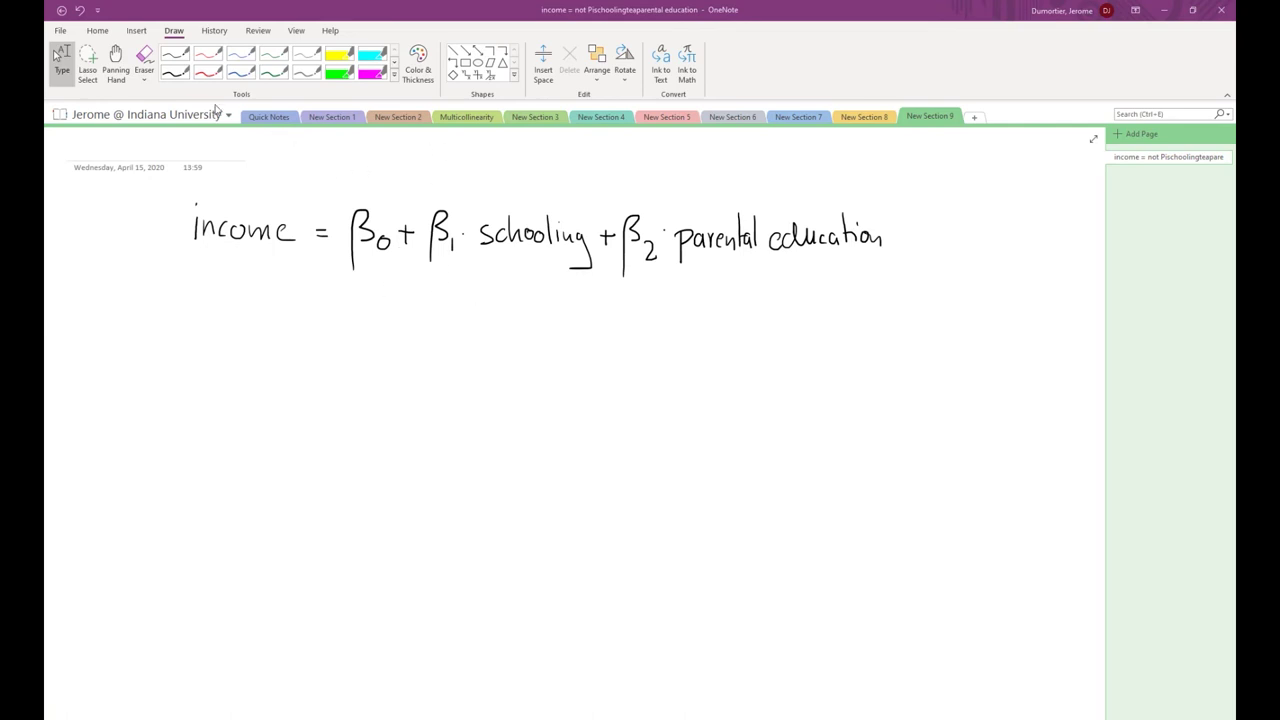
click(175, 72)
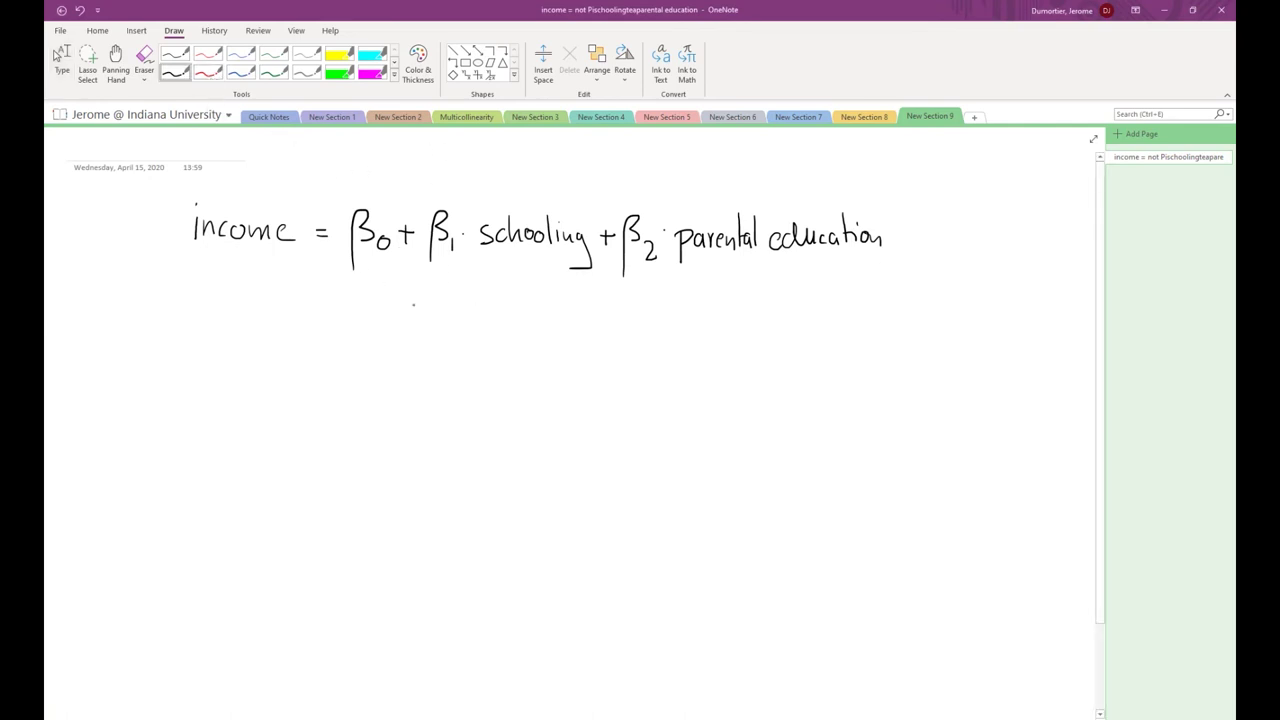
mouse_move(413, 297)
mouse_down()
mouse_move(414, 326)
mouse_move(425, 302)
mouse_move(452, 318)
mouse_move(458, 305)
mouse_up()
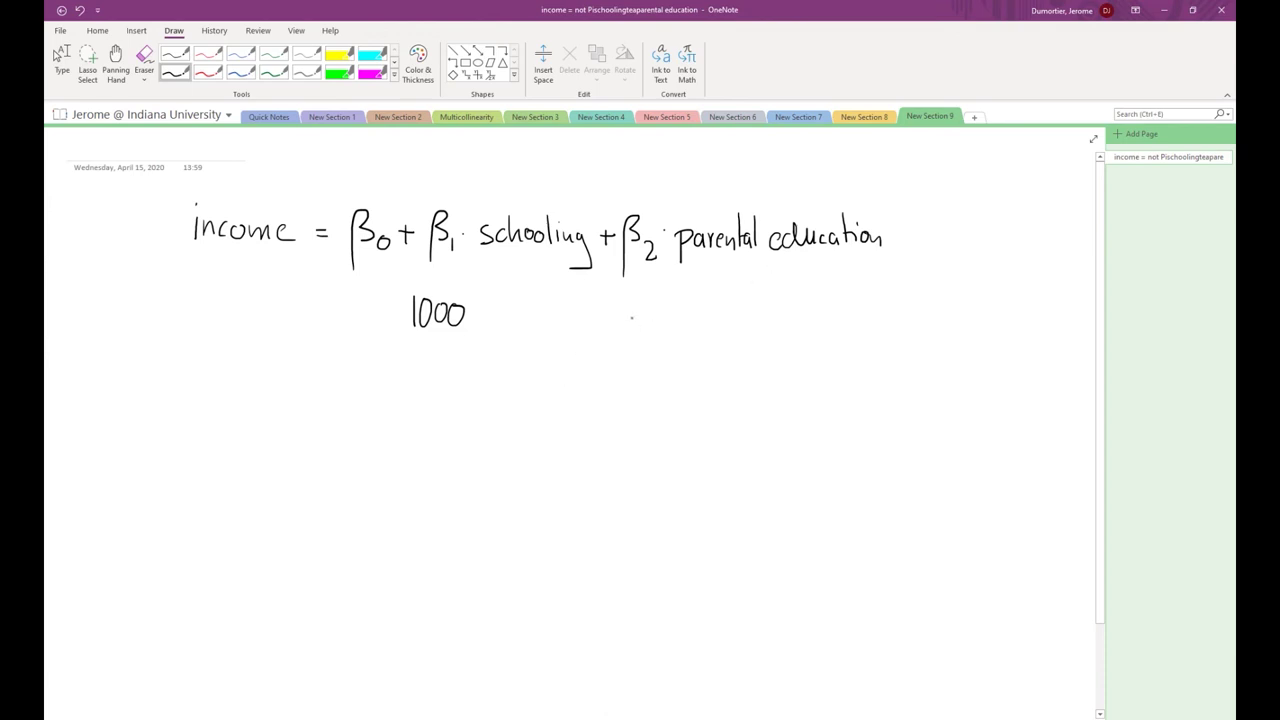
mouse_move(625, 302)
mouse_down()
mouse_move(619, 328)
mouse_move(657, 309)
mouse_up()
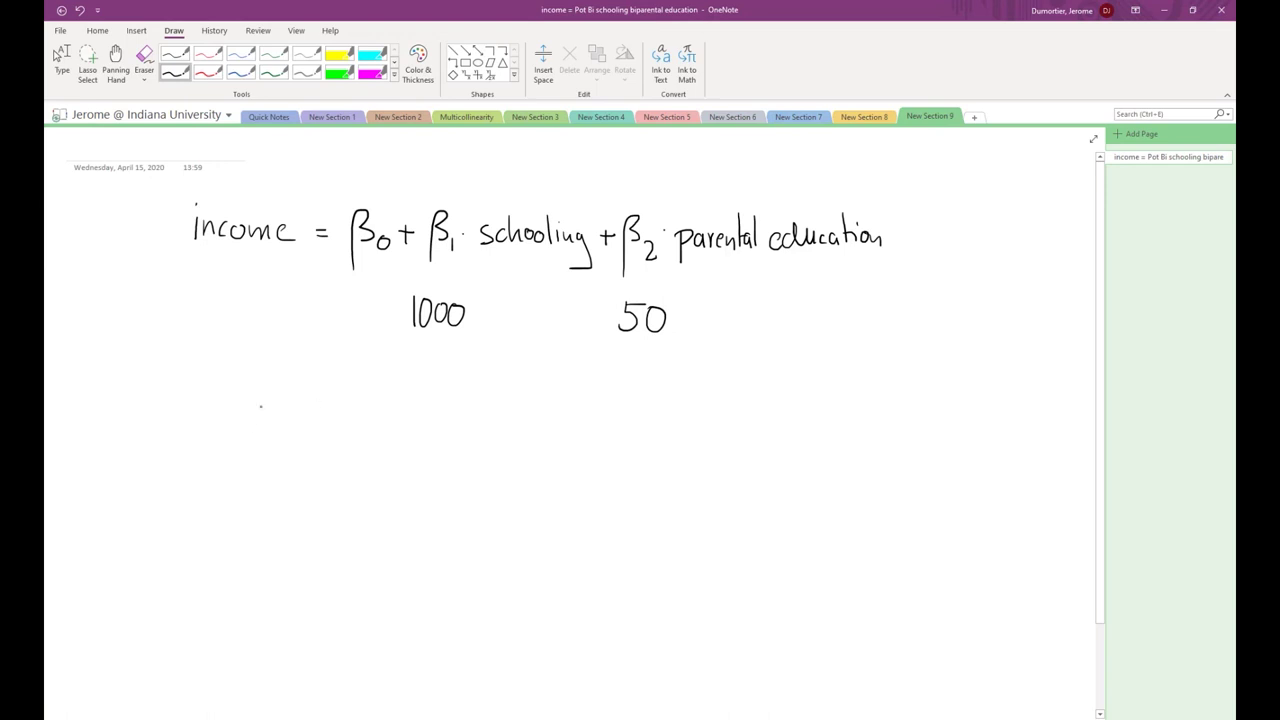
- Start a second equation below the example values with "income = β0 + β1 · schooling"
mouse_move(196, 390)
mouse_down()
mouse_move(305, 398)
mouse_move(318, 421)
mouse_move(338, 378)
mouse_move(328, 410)
mouse_up()
drag(344, 405, 376, 399)
mouse_move(369, 394)
mouse_down()
mouse_move(369, 412)
mouse_move(394, 398)
mouse_move(402, 412)
mouse_up()
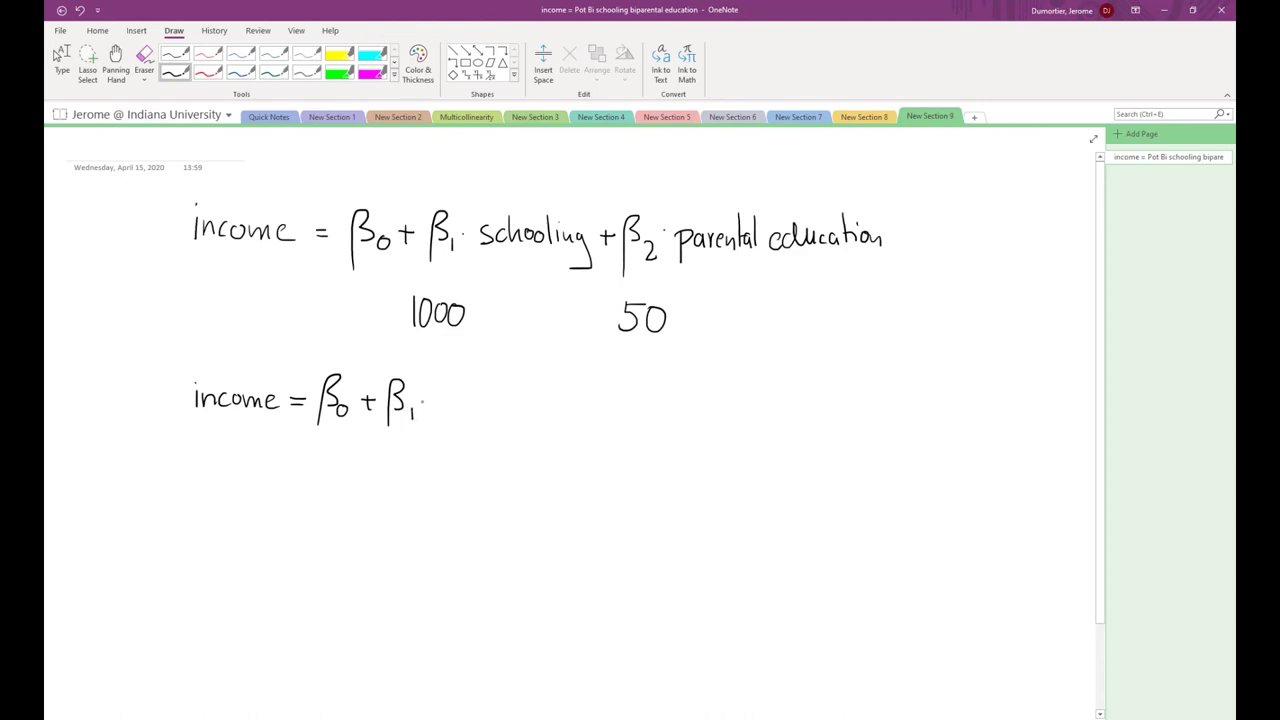
mouse_move(443, 397)
mouse_down()
mouse_move(433, 410)
mouse_move(495, 410)
mouse_up()
mouse_move(501, 400)
mouse_down()
mouse_move(519, 408)
mouse_move(508, 430)
mouse_move(554, 407)
mouse_up()
- Continue the second equation with "+ β2 · parental education"
mouse_move(546, 396)
mouse_down()
mouse_move(565, 432)
mouse_move(574, 391)
mouse_move(623, 425)
mouse_move(608, 411)
mouse_move(612, 423)
mouse_move(619, 403)
mouse_move(650, 413)
mouse_up()
click(597, 414)
drag(651, 413, 661, 415)
drag(671, 406, 714, 414)
mouse_move(719, 392)
mouse_down()
mouse_move(722, 416)
mouse_move(744, 414)
mouse_up()
mouse_move(755, 405)
mouse_down()
mouse_move(800, 414)
mouse_move(824, 400)
mouse_up()
- Finish the second equation with the interaction term "+ β3(schooling · parent. educ)"
mouse_move(818, 392)
mouse_down()
mouse_move(826, 432)
mouse_move(840, 408)
mouse_move(855, 411)
mouse_move(848, 423)
mouse_up()
drag(876, 378, 868, 418)
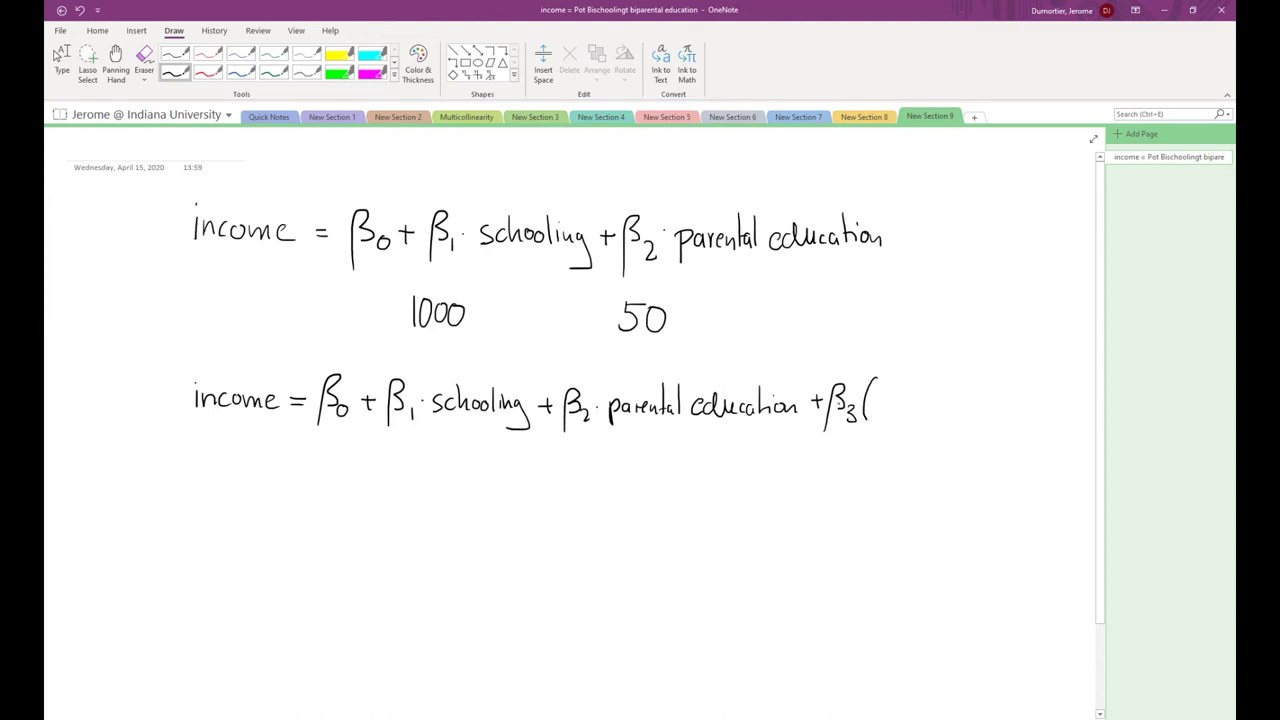
mouse_move(878, 394)
mouse_down()
mouse_move(870, 408)
mouse_move(882, 410)
mouse_up()
mouse_move(890, 386)
mouse_down()
mouse_move(889, 410)
mouse_move(916, 411)
mouse_up()
mouse_move(921, 399)
mouse_down()
mouse_move(963, 422)
mouse_move(986, 404)
mouse_move(1040, 410)
mouse_move(1054, 397)
mouse_move(1076, 422)
mouse_up()
click(949, 406)
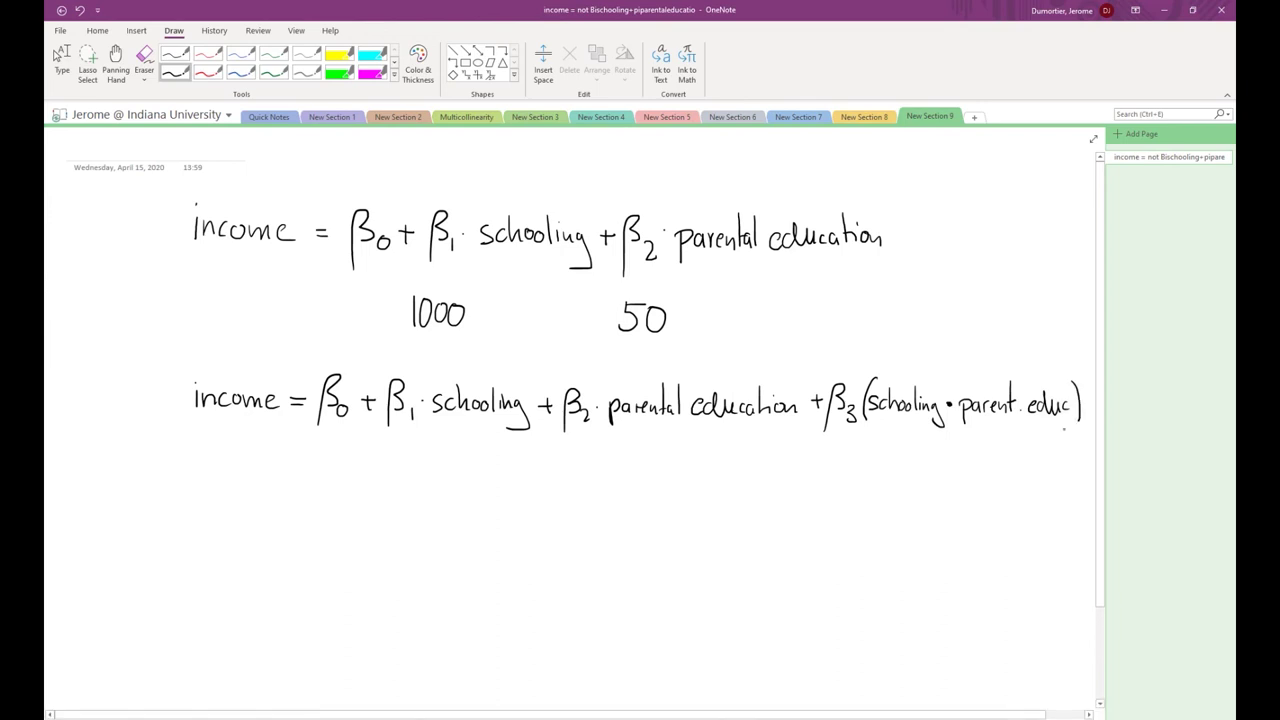
- Begin the rearranged form below with "= β0 + β2 · parent. educ +", undoing the wrongly written subscript 1
mouse_move(293, 465)
mouse_down()
mouse_move(334, 472)
mouse_move(332, 492)
mouse_move(364, 481)
mouse_up()
mouse_move(358, 475)
mouse_down()
mouse_move(358, 487)
mouse_move(380, 464)
mouse_move(401, 502)
mouse_up()
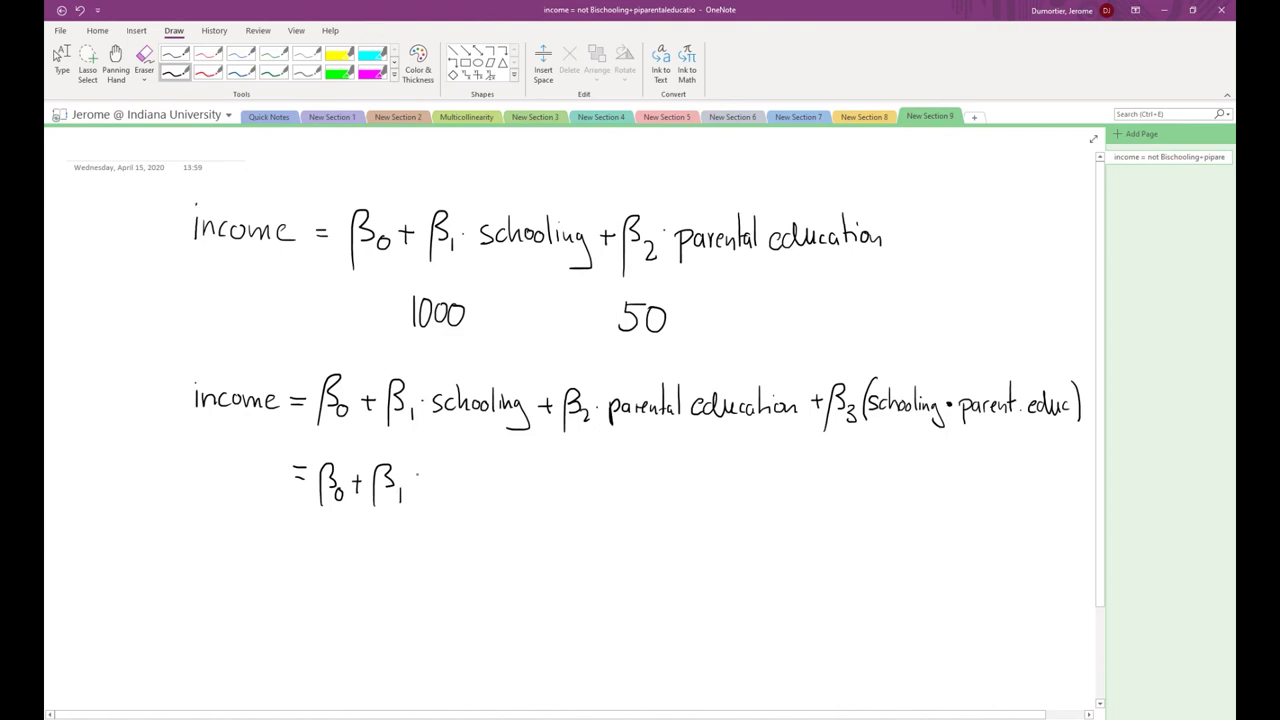
key(ctrl+z)
mouse_move(399, 489)
mouse_down()
mouse_move(446, 485)
mouse_move(437, 502)
mouse_move(438, 485)
mouse_move(489, 478)
mouse_move(572, 494)
mouse_up()
click(493, 485)
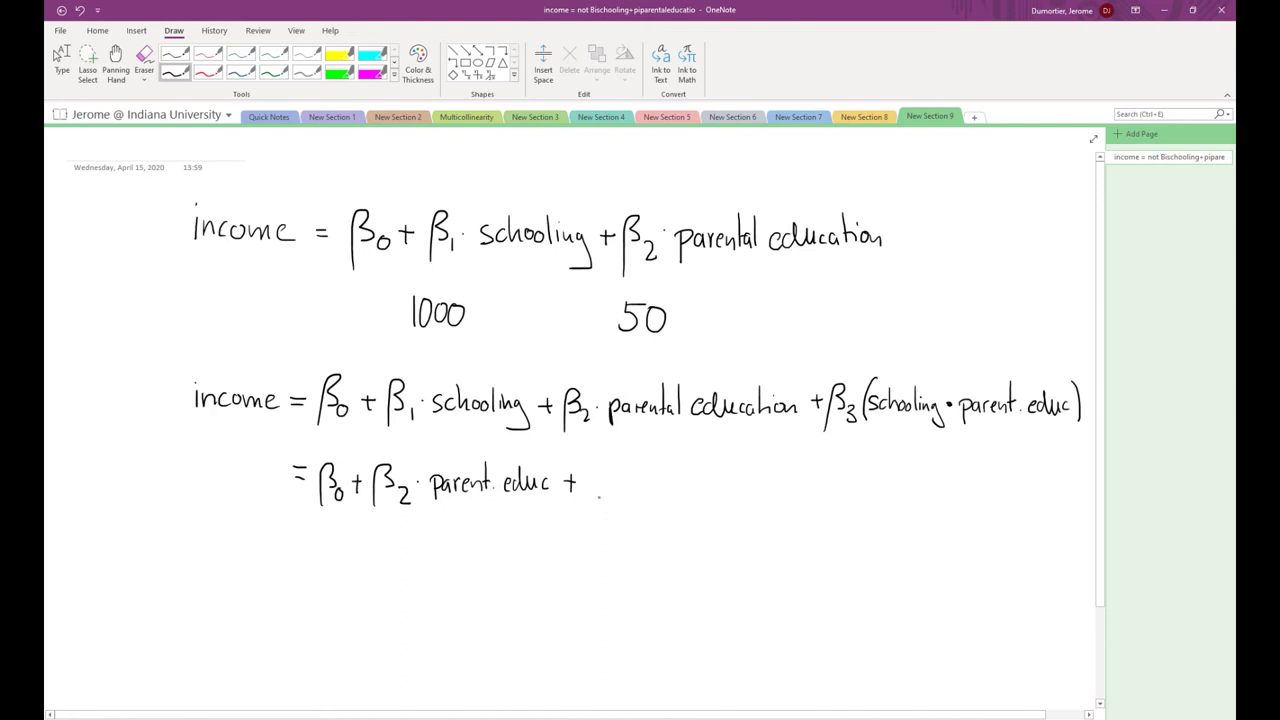
- Complete the rearranged equation with the factored term "(β1 + β3 · parent. educ.) · schooling"
mouse_move(597, 458)
mouse_down()
mouse_move(597, 501)
mouse_move(614, 474)
mouse_move(646, 501)
mouse_move(638, 491)
mouse_move(669, 505)
mouse_up()
click(683, 490)
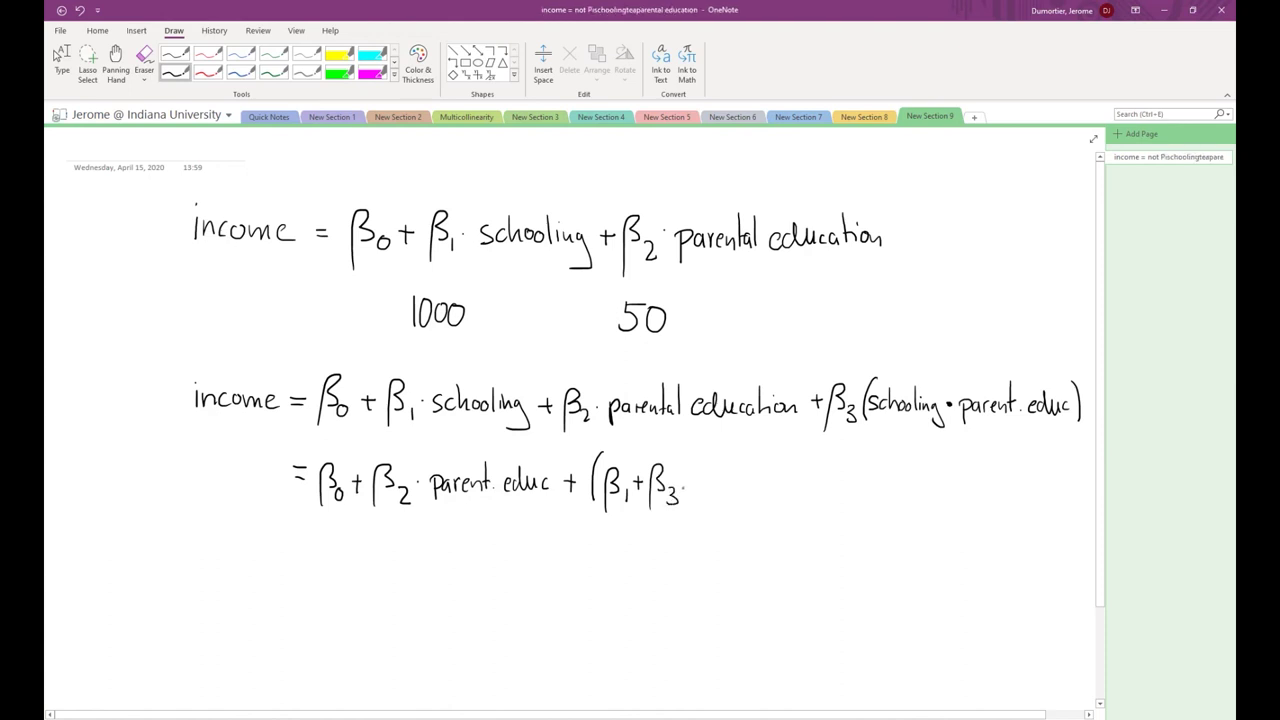
mouse_move(706, 480)
mouse_down()
mouse_move(705, 508)
mouse_move(708, 493)
mouse_up()
drag(722, 484, 752, 494)
drag(753, 485, 806, 494)
click(771, 489)
mouse_move(810, 468)
mouse_down()
mouse_move(810, 500)
mouse_move(813, 482)
mouse_move(838, 484)
mouse_move(846, 505)
mouse_move(907, 487)
mouse_move(906, 476)
mouse_move(915, 495)
mouse_move(983, 488)
mouse_move(963, 512)
mouse_up()
click(953, 484)
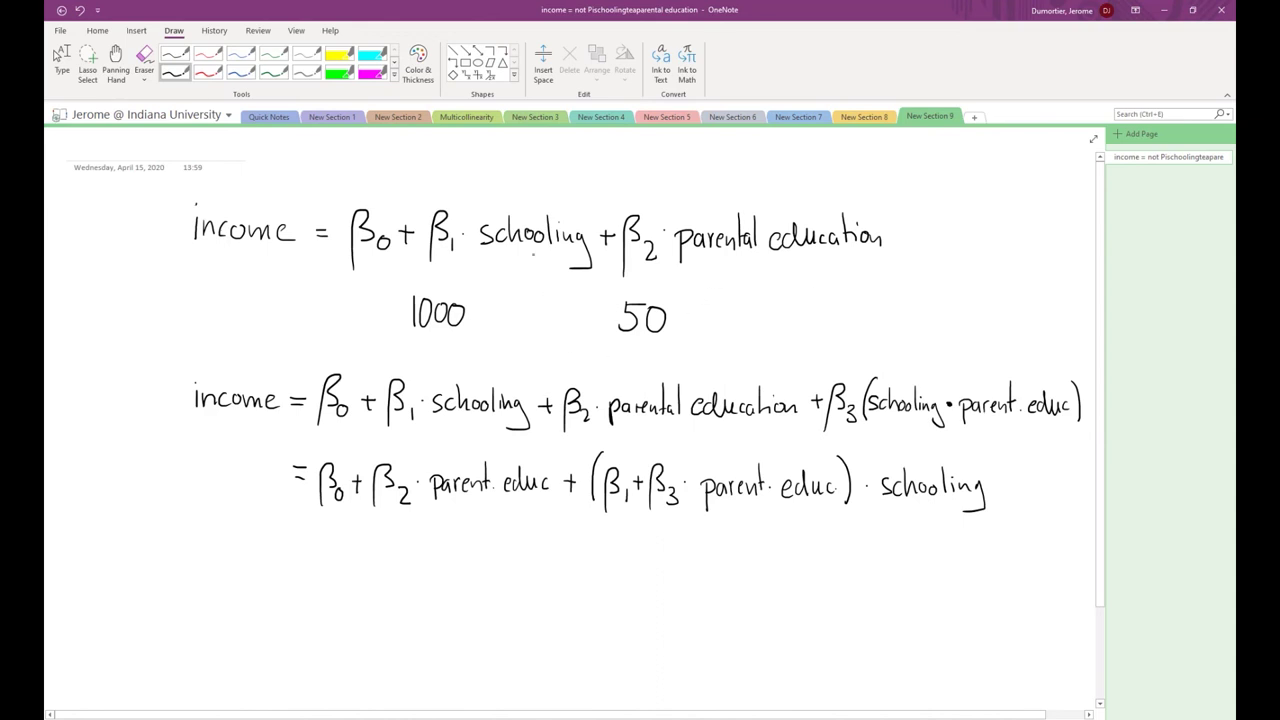
- Draw a green curly brace under the bracketed term and label it "new slope"
click(274, 72)
mouse_move(595, 519)
mouse_down()
mouse_move(681, 548)
mouse_move(724, 530)
mouse_move(845, 512)
mouse_up()
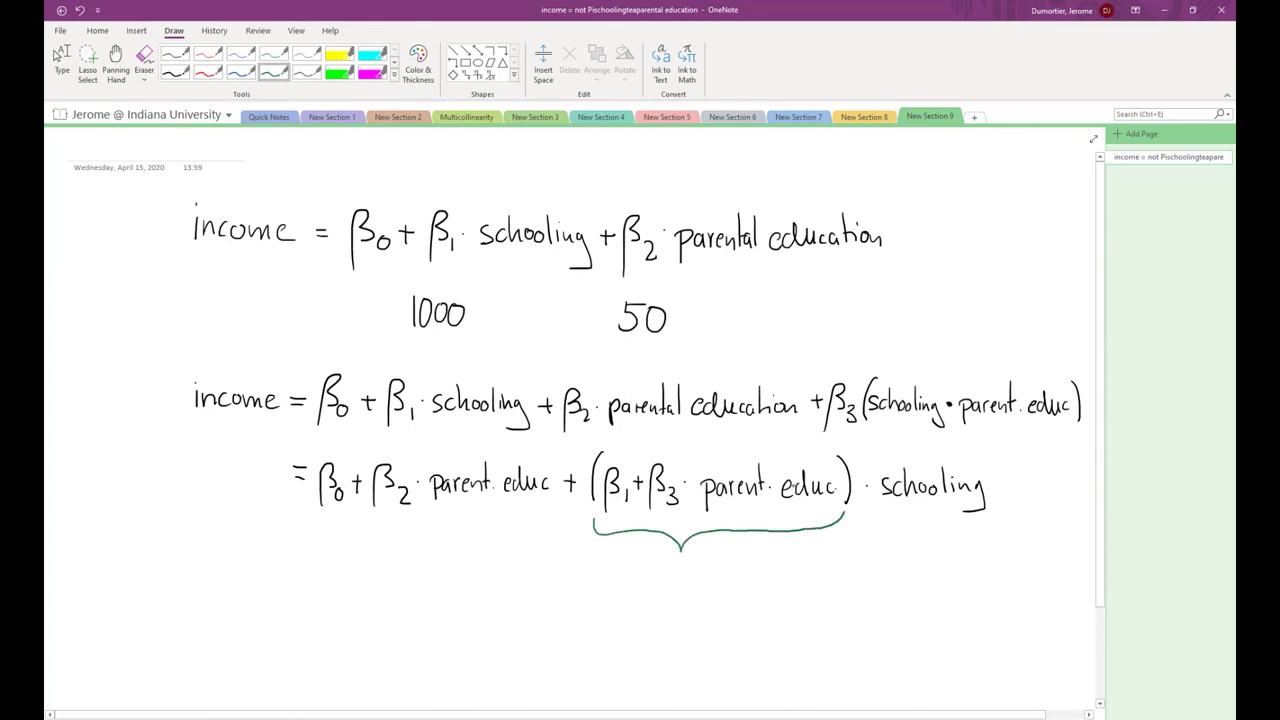
mouse_move(617, 576)
mouse_down()
mouse_move(702, 575)
mouse_move(722, 600)
mouse_move(751, 590)
mouse_up()
click(756, 590)
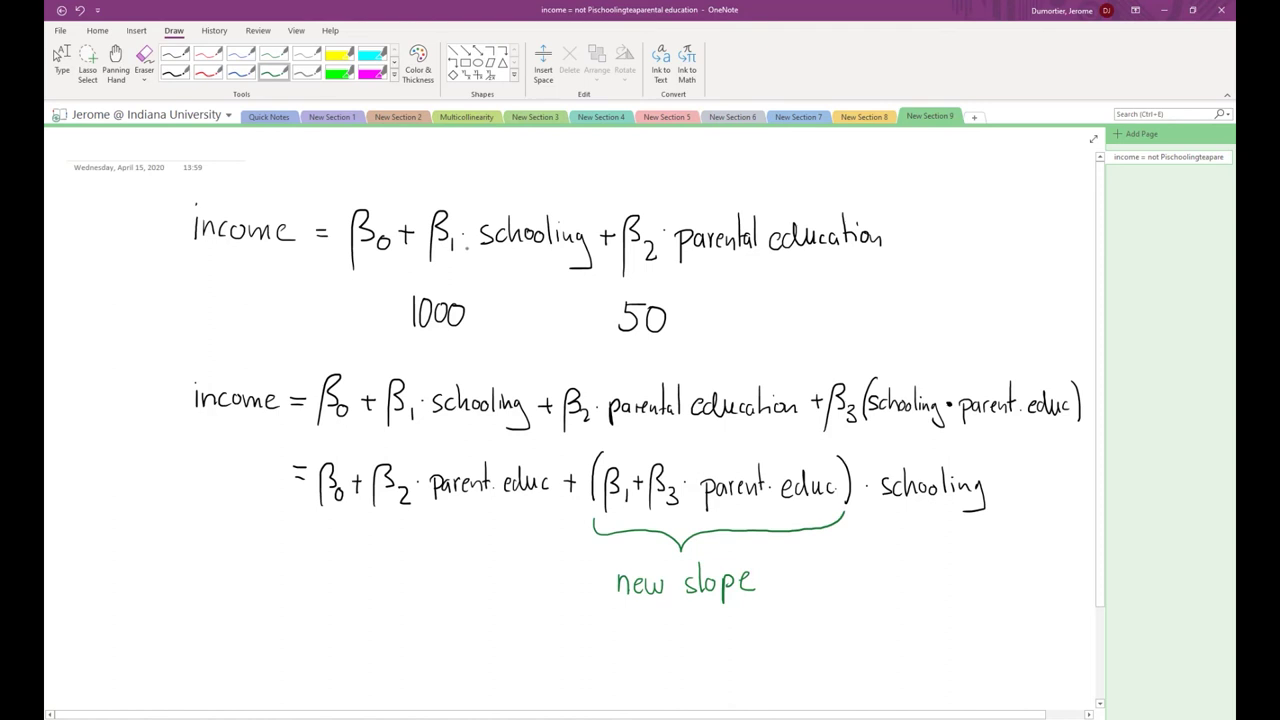
- Circle β1 in the first equation and draw a small arrow mark above the bracketed parent. educ., both in green
mouse_move(434, 276)
mouse_down()
mouse_move(450, 207)
mouse_move(430, 212)
mouse_move(437, 283)
mouse_up()
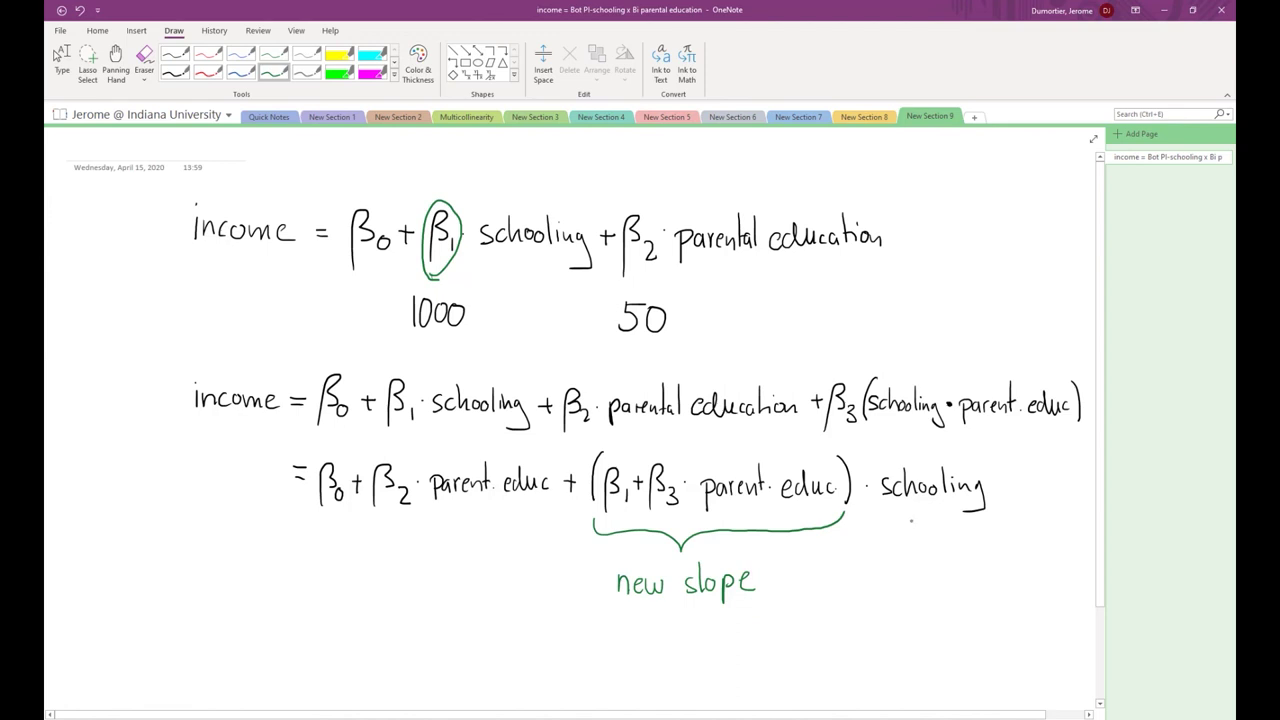
drag(715, 443, 723, 458)
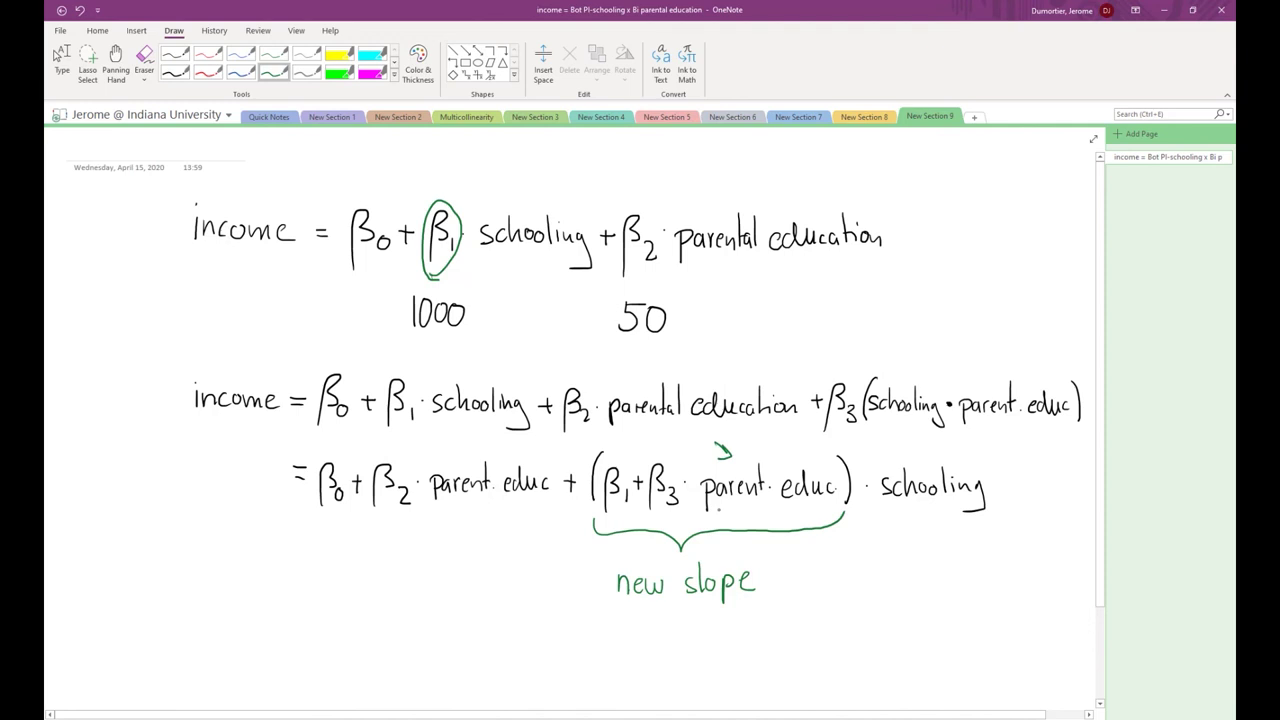